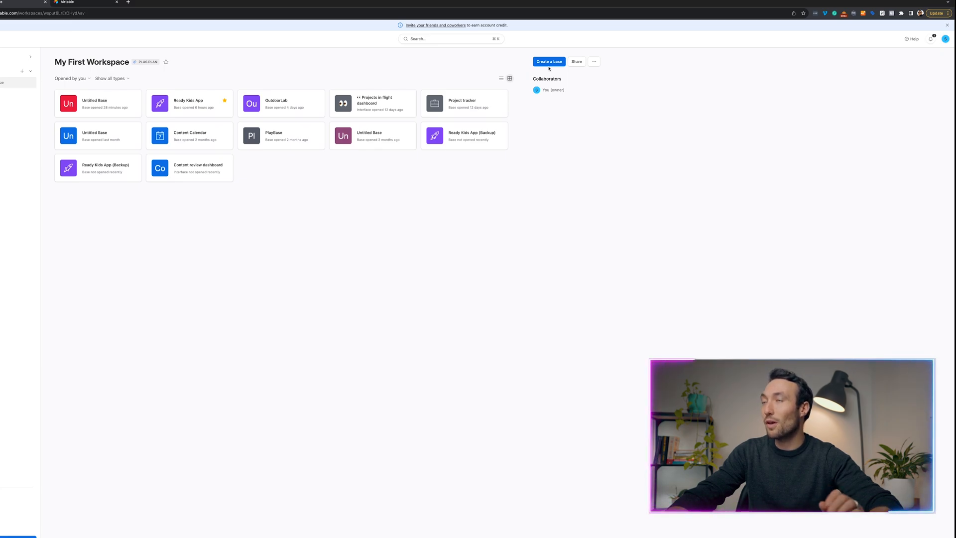
Create a new blank base and dismiss the Getting started panel.
left_click(550, 64)
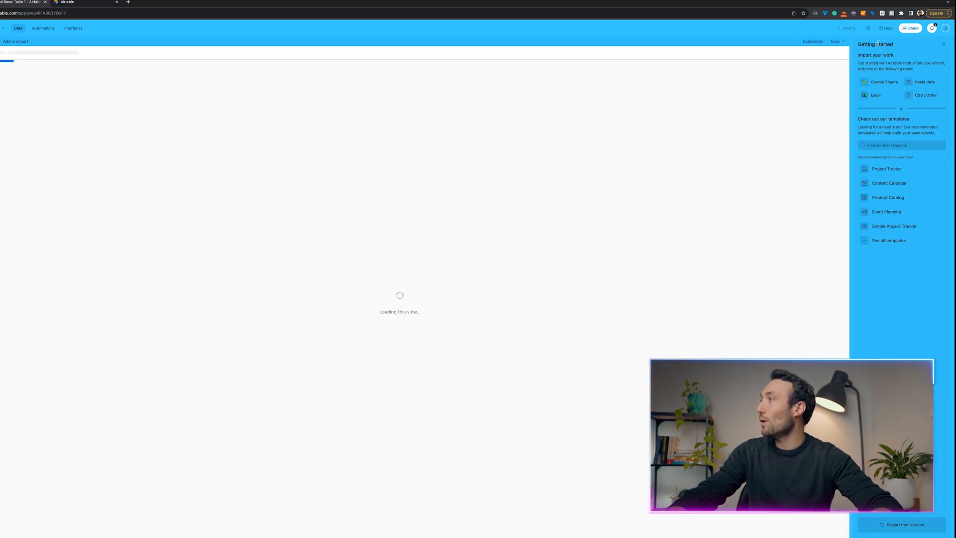
left_click(945, 45)
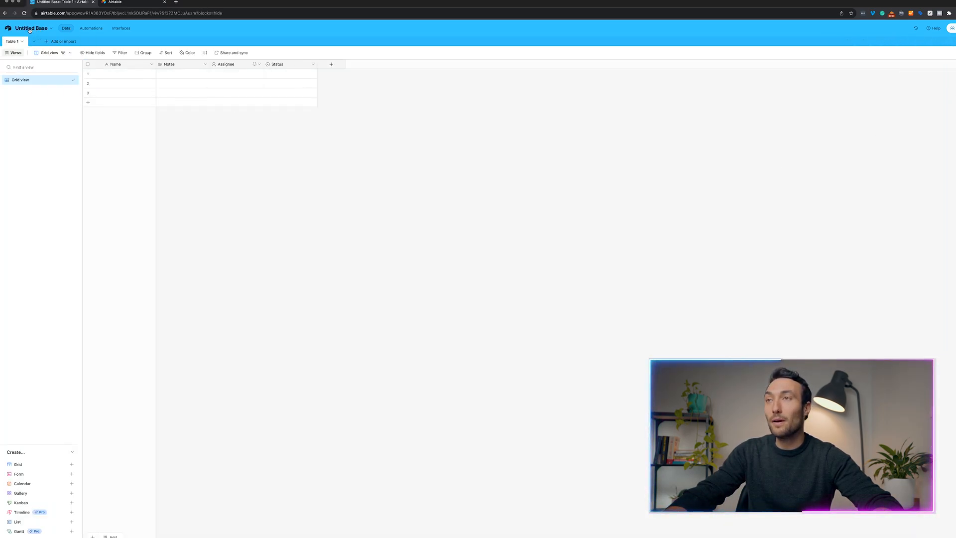
Rename the base to 'Project Management Solution' and set its colour to green.
left_click(29, 29)
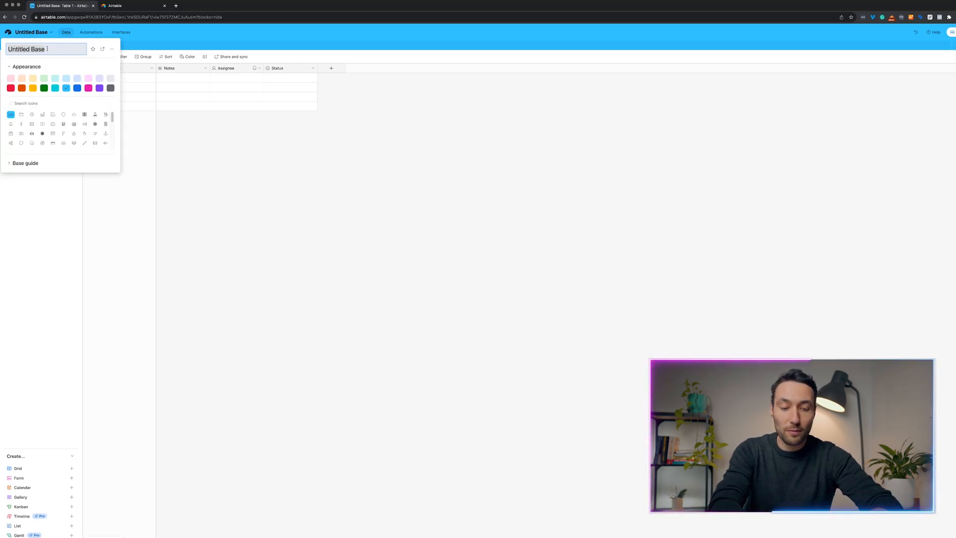
type("Project Management")
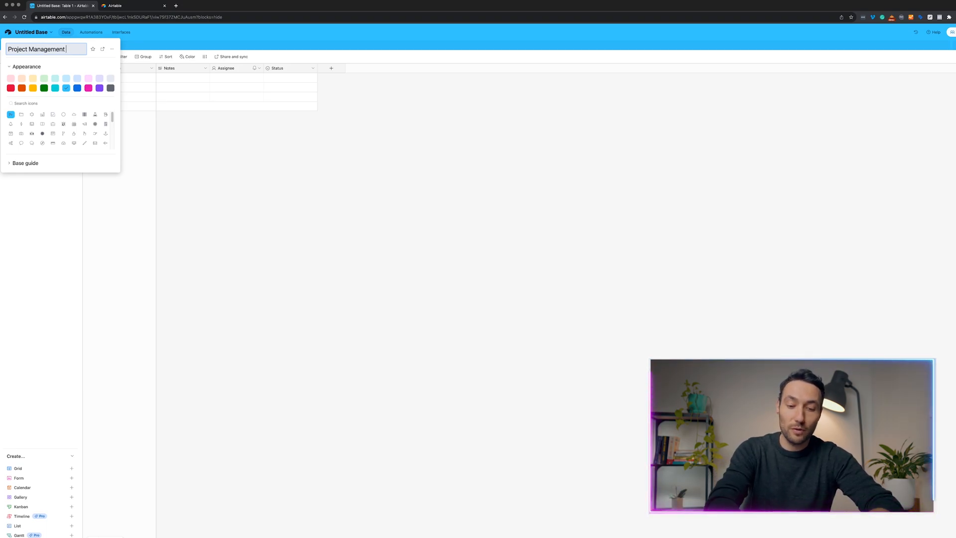
type(" Solutiona")
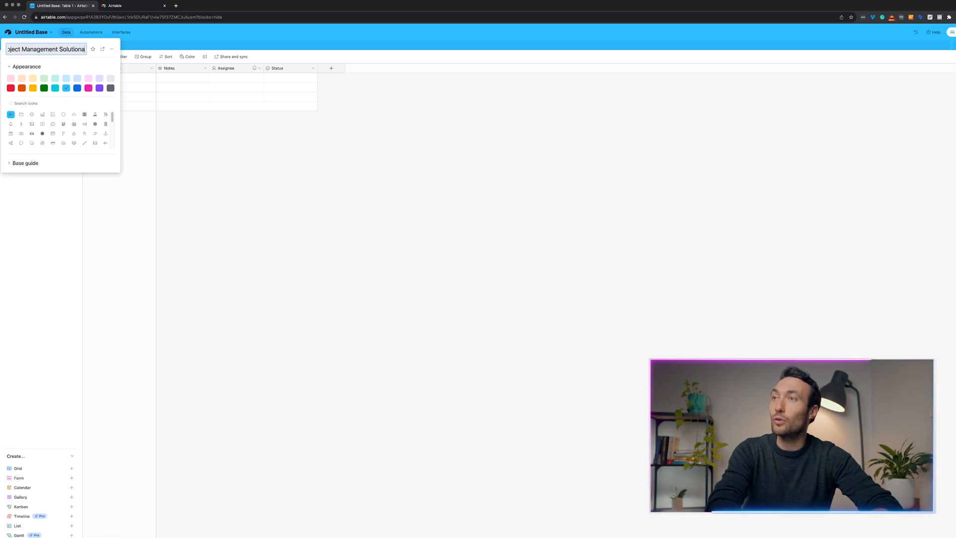
key("BackSpace")
key("Return")
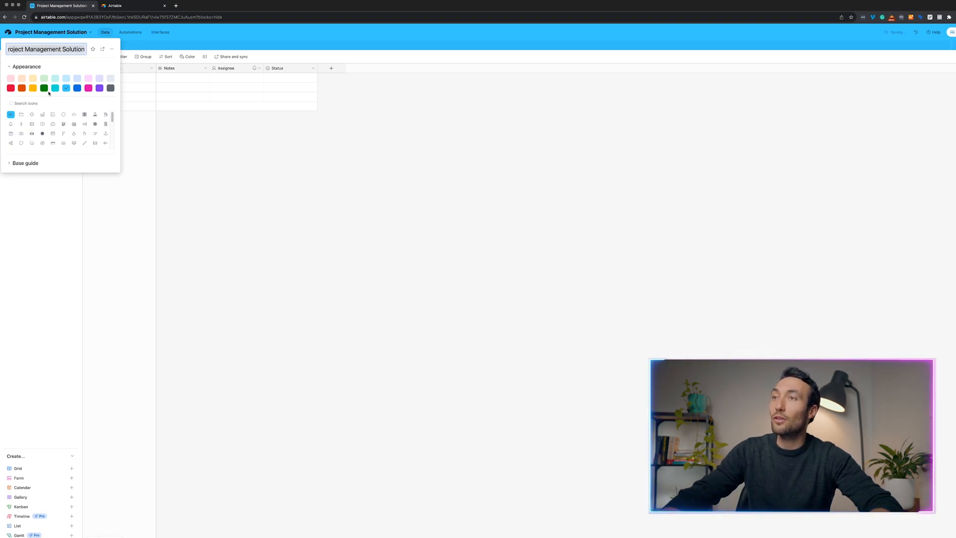
left_click(47, 90)
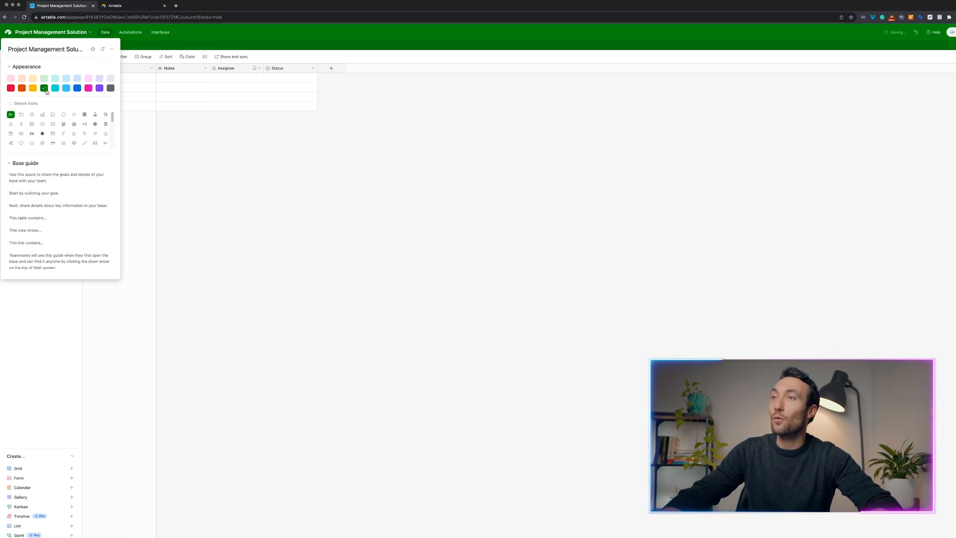
left_click(274, 177)
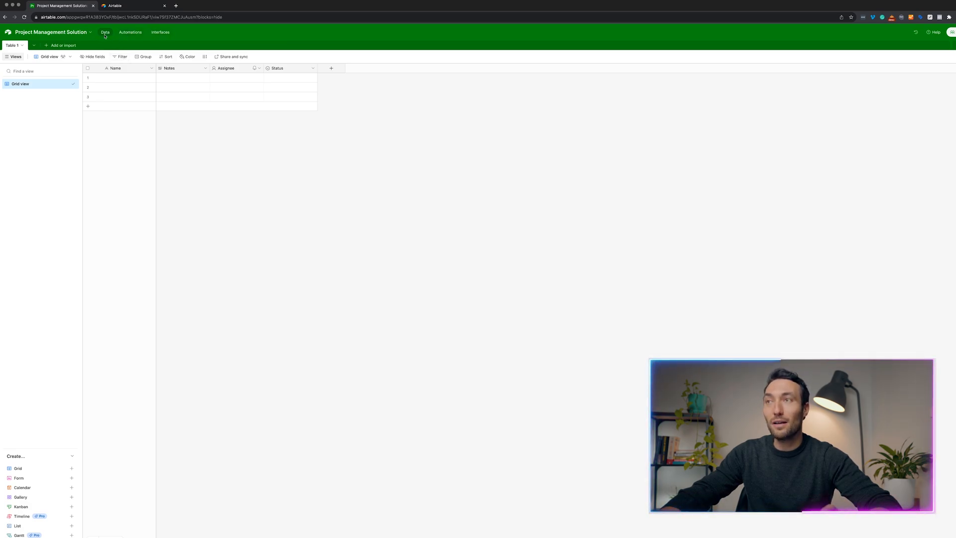
left_click(124, 78)
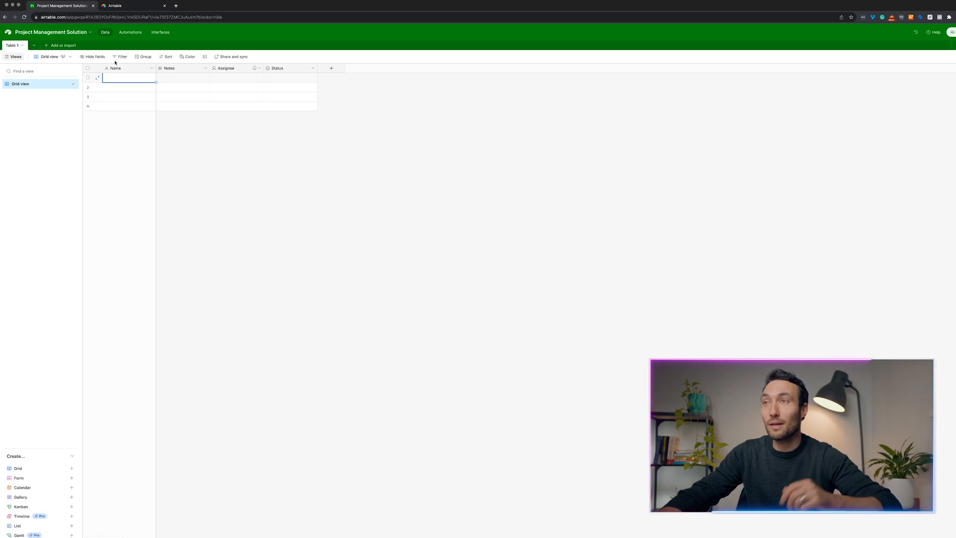
View the base's Automations page, then its Interfaces page.
left_click(130, 33)
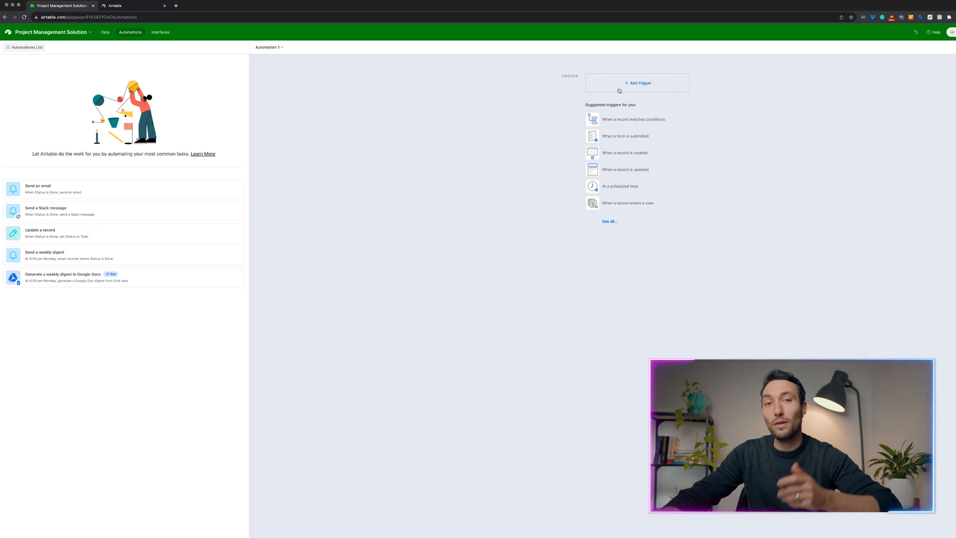
left_click(155, 33)
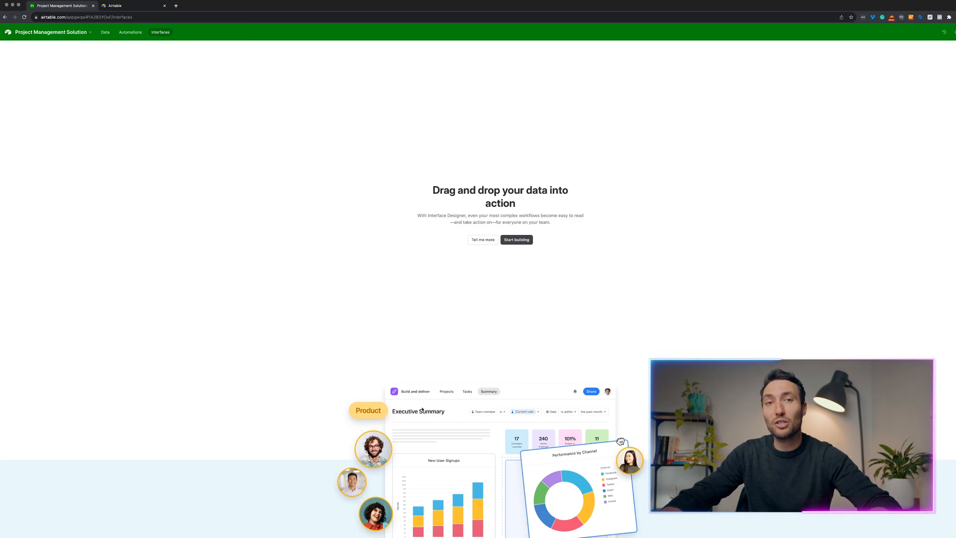
Return to the Data view showing the Table 1 grid.
left_click(105, 32)
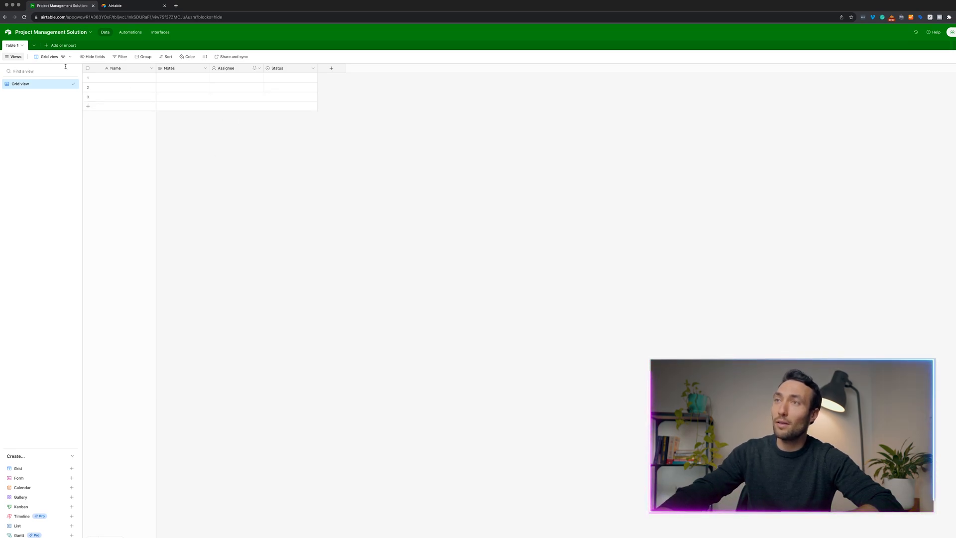
left_click(21, 46)
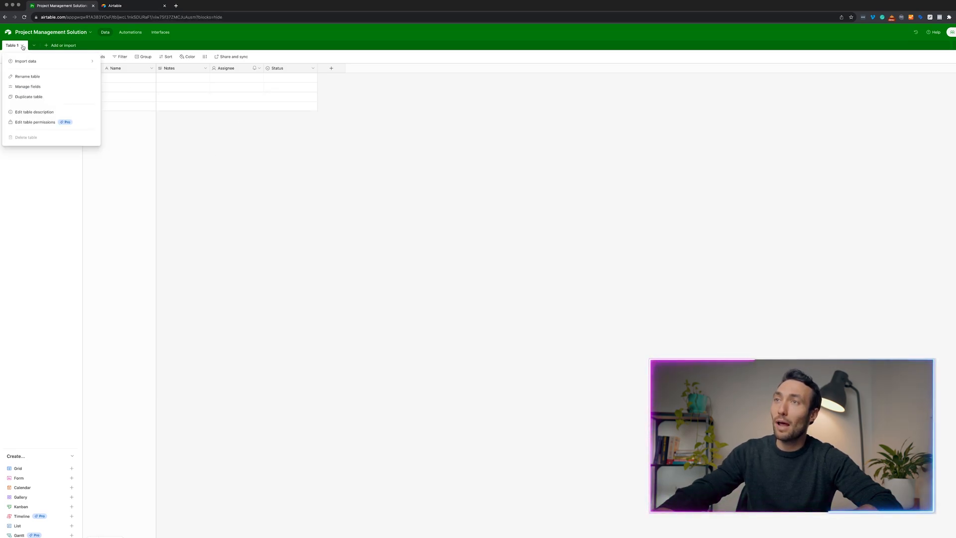
Rename Table 1 to 'Clients'.
left_click(42, 81)
type("Clients")
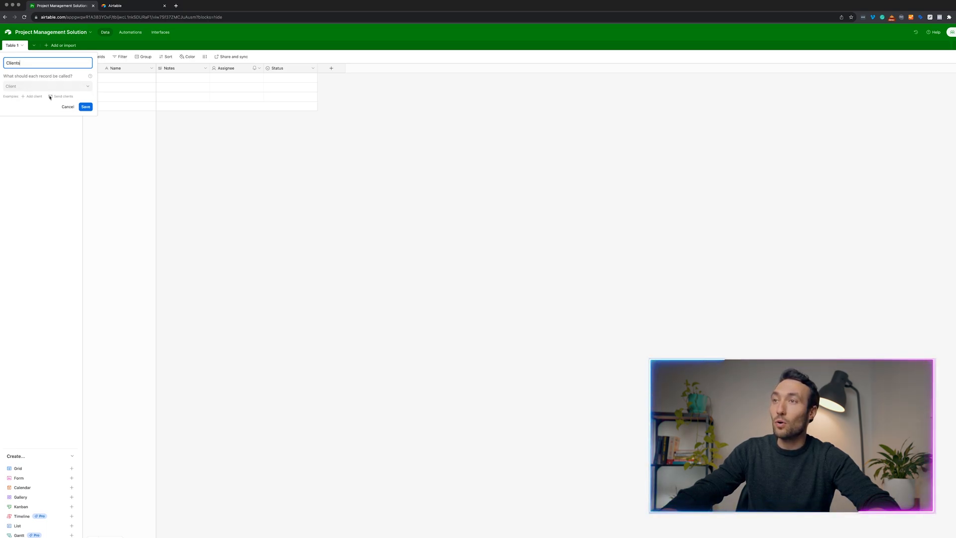
left_click(85, 107)
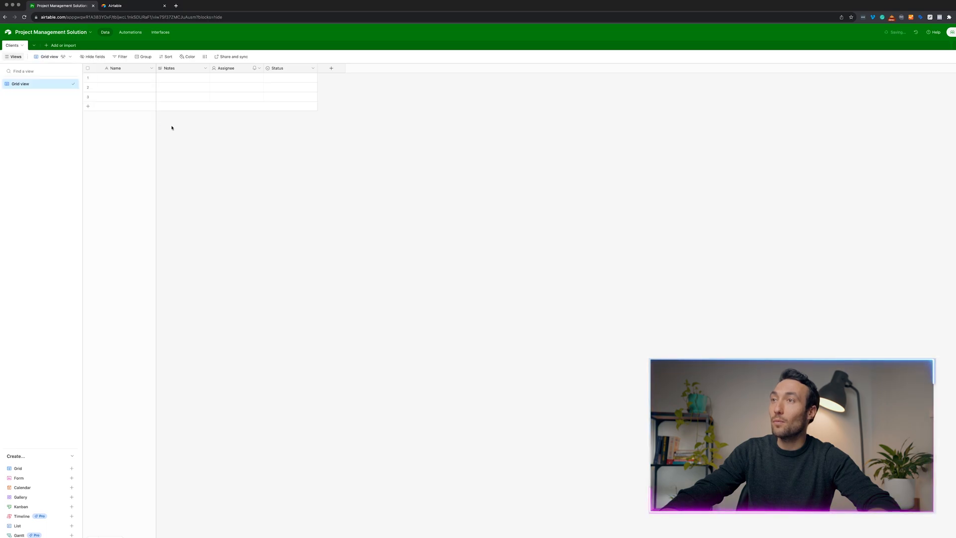
left_click(131, 80)
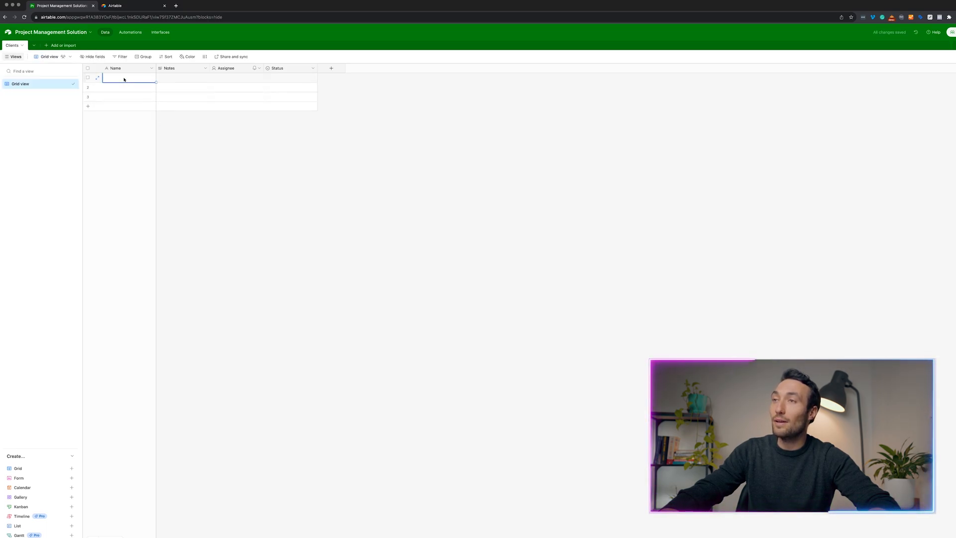
Enter the first client's name in row 1.
type("Bo")
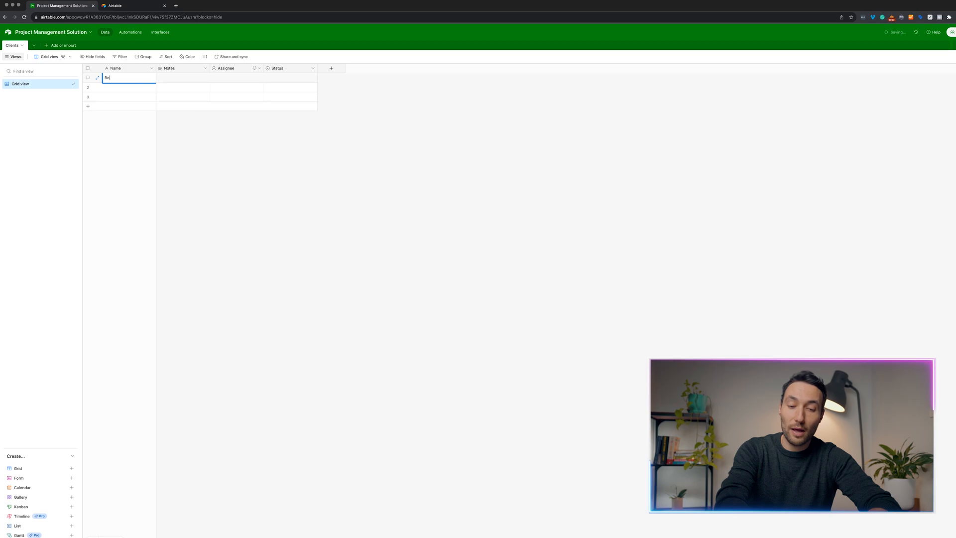
type("b")
key("Tab")
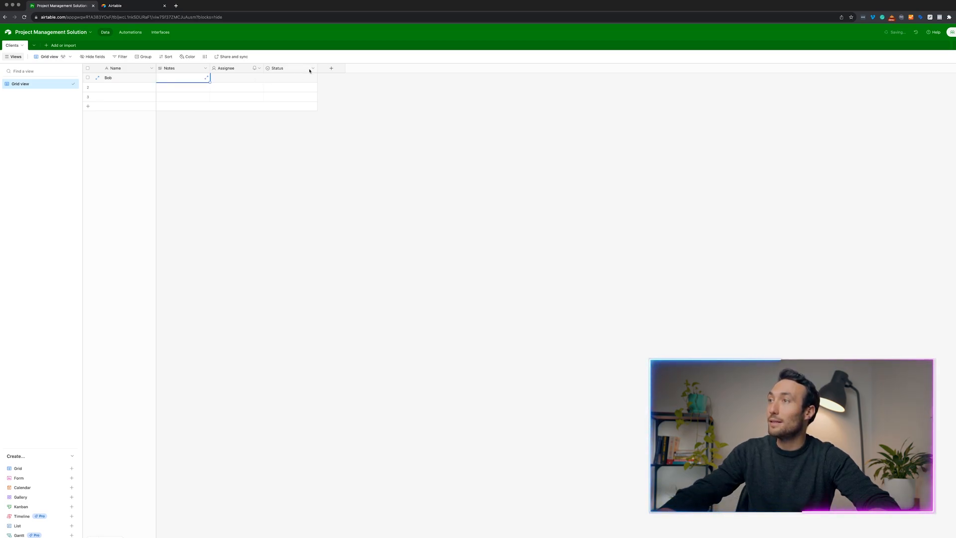
left_click(313, 68)
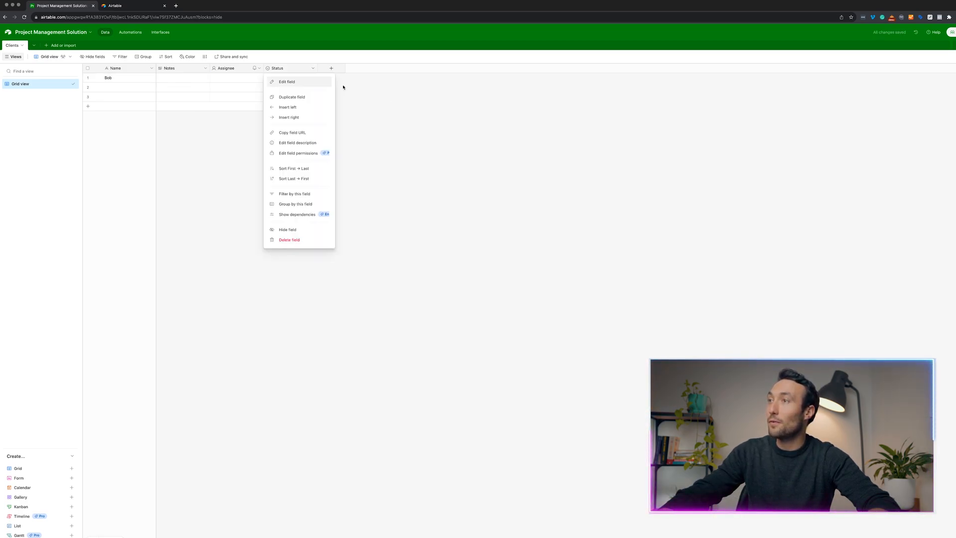
left_click(343, 74)
Add a Phone number field named 'Client number'.
left_click(334, 70)
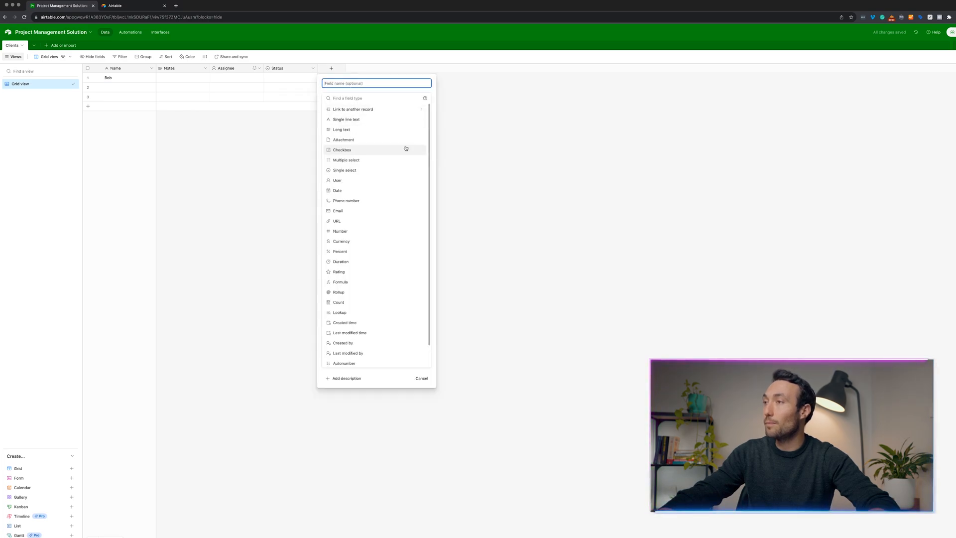
left_click(372, 200)
left_click(358, 83)
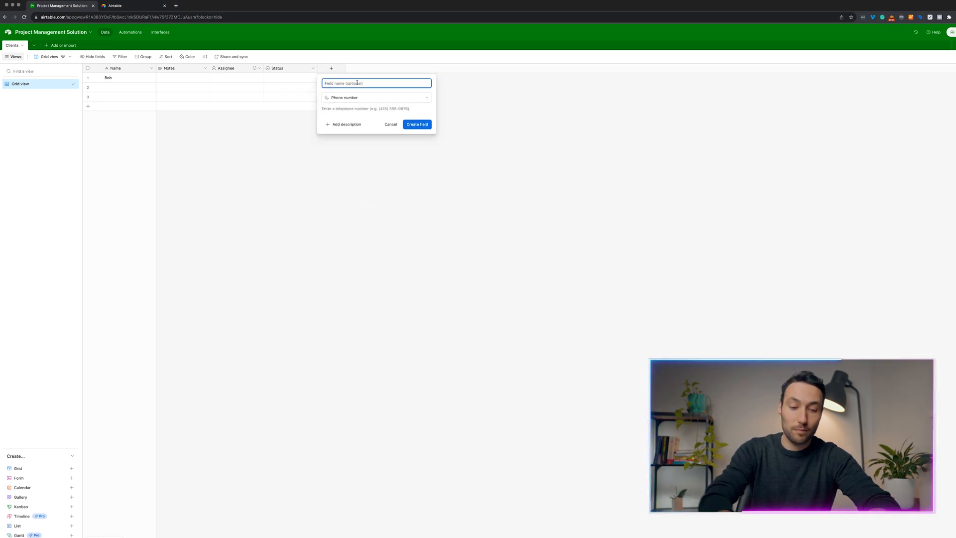
type("Client")
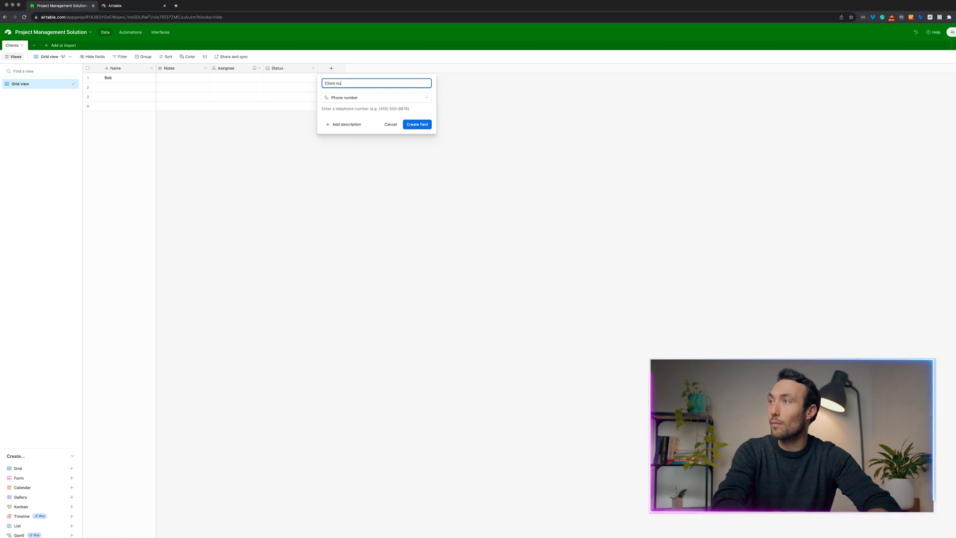
type(" number")
key("Return")
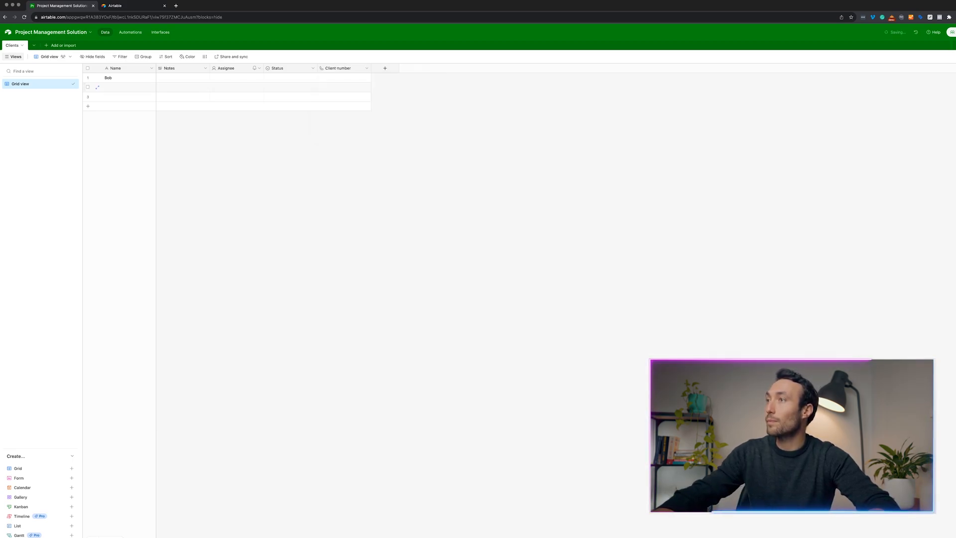
Add an Email field named 'email'.
left_click(385, 68)
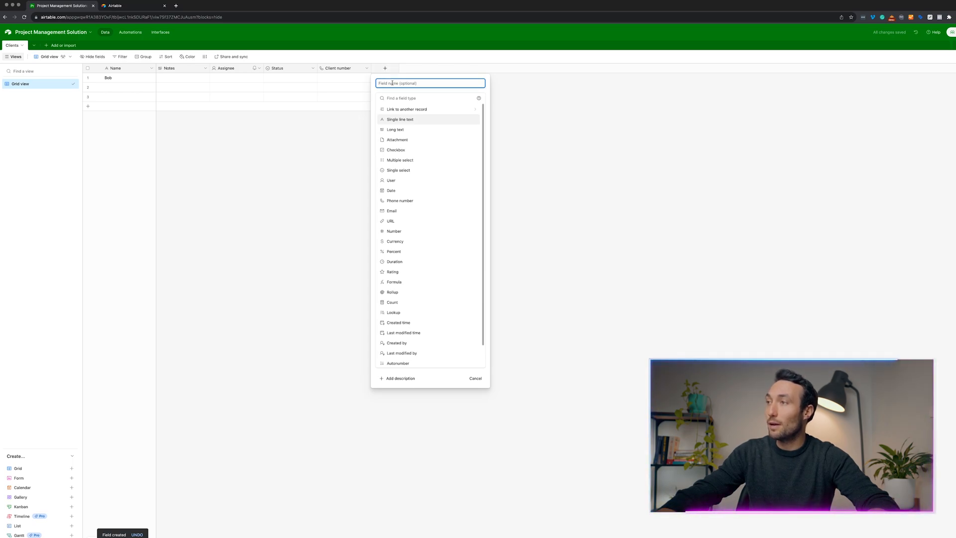
left_click(395, 97)
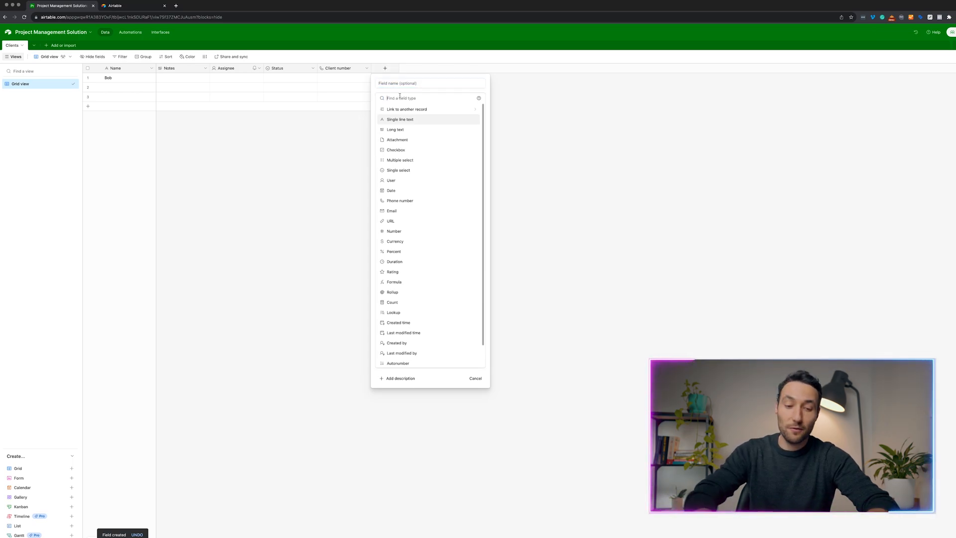
type("email")
key("Return")
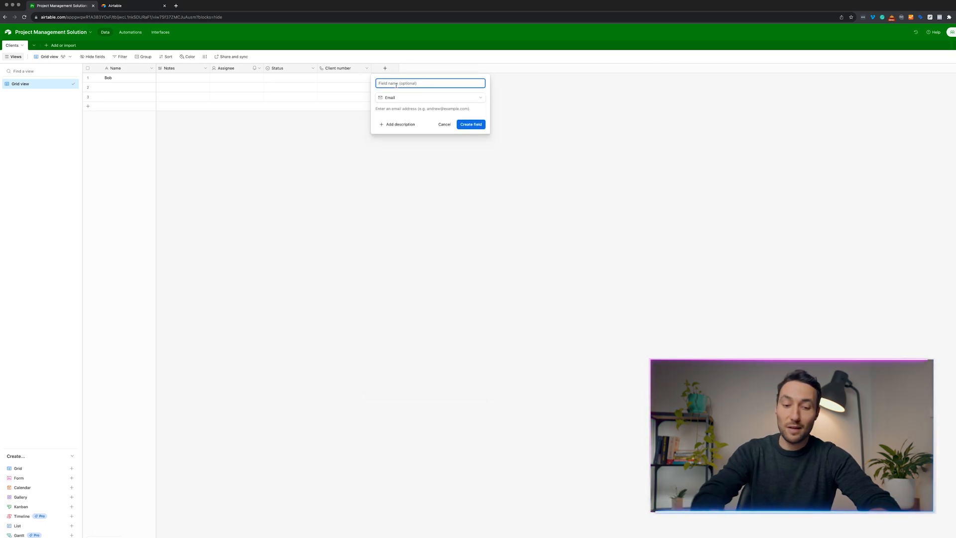
type("email")
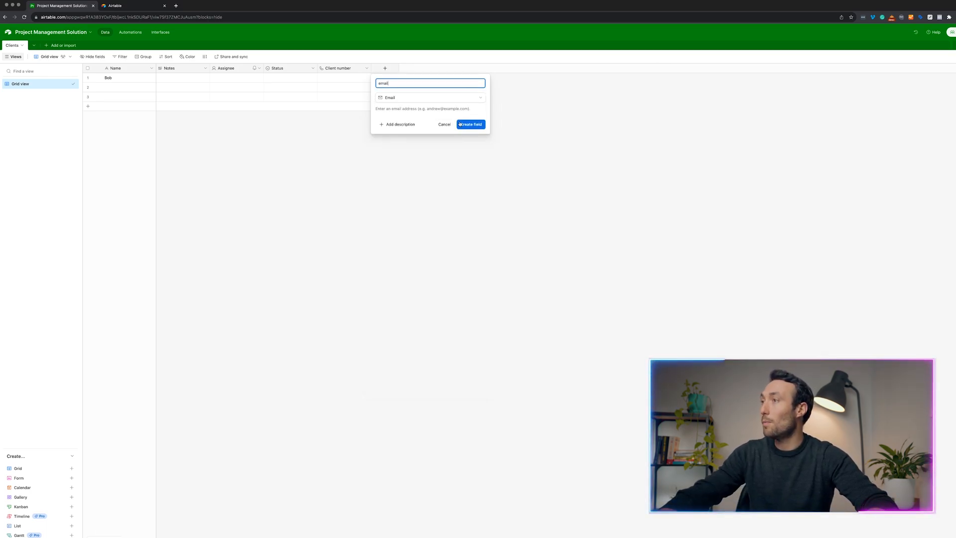
key("Return")
left_click(386, 81)
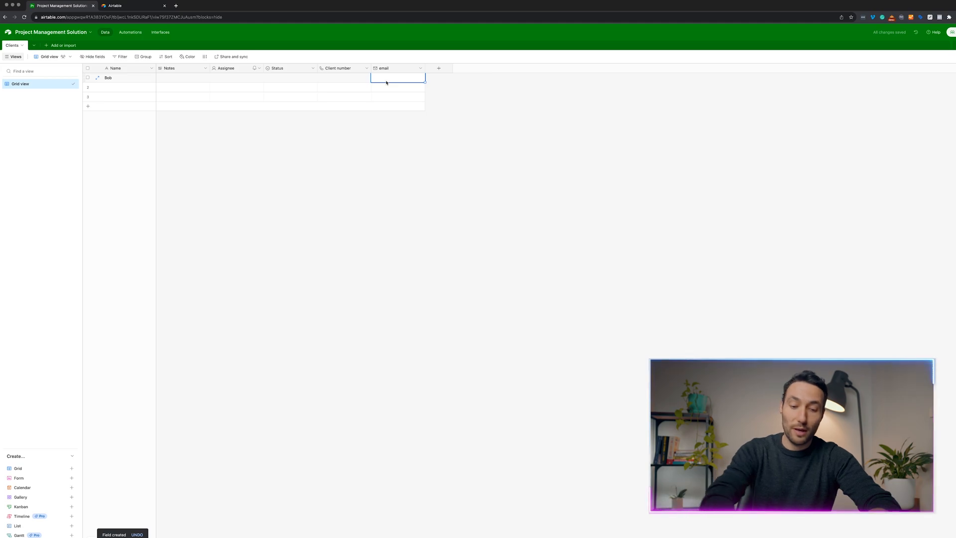
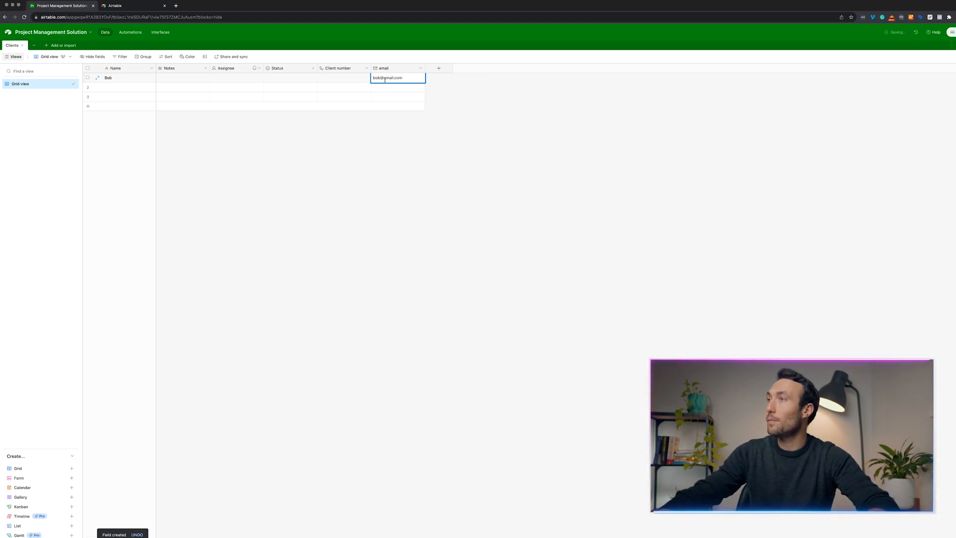
Fill in the first client's email address and client phone number.
left_click(352, 78)
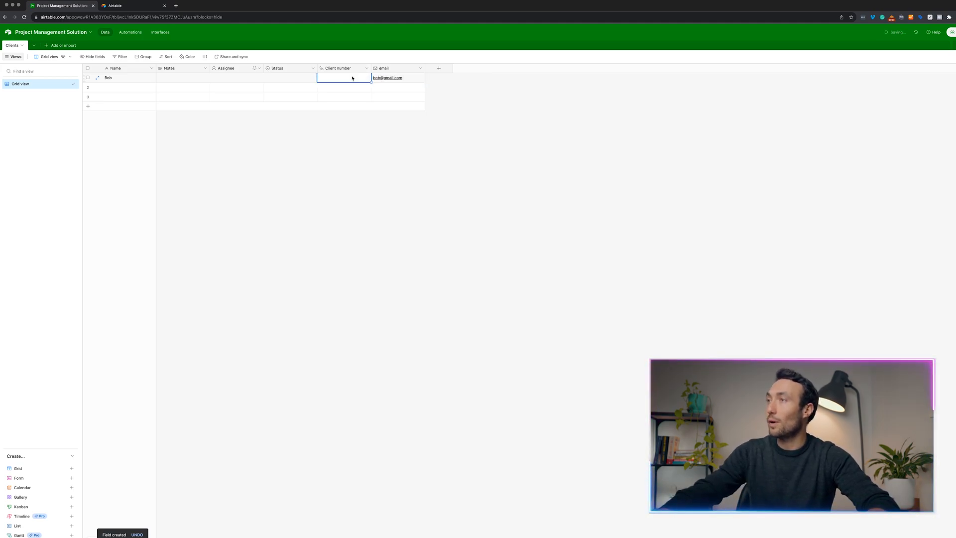
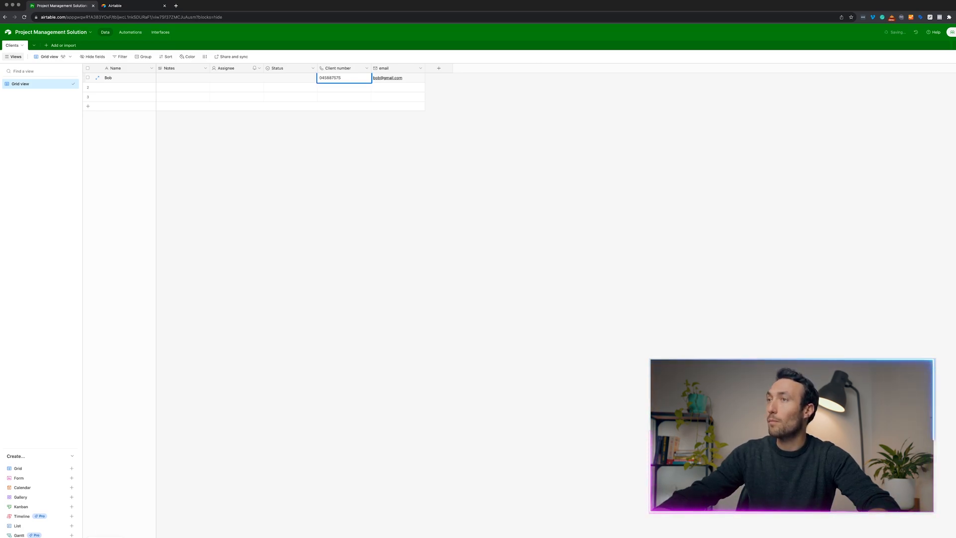
left_click(234, 79)
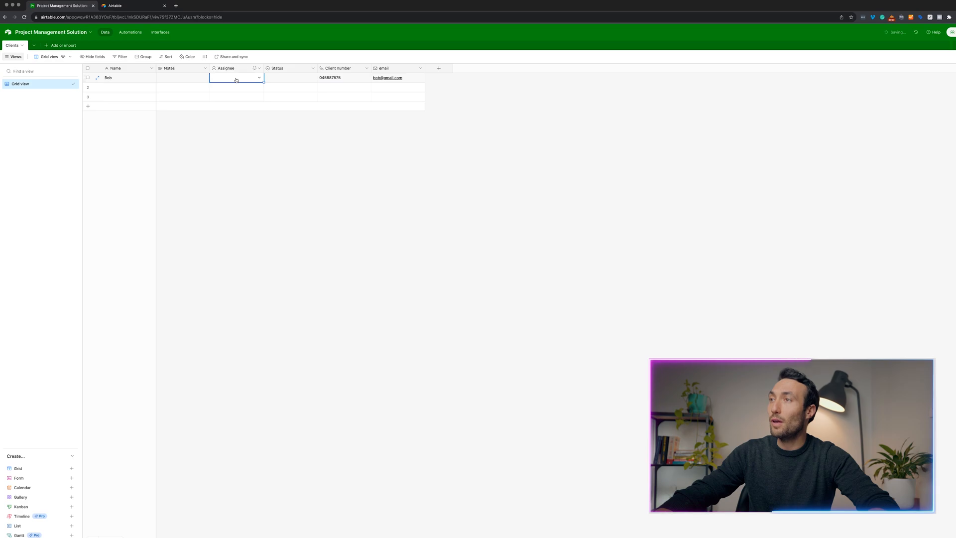
Check the Assignee options for the first client, leaving it empty.
left_click(236, 80)
left_click(210, 139)
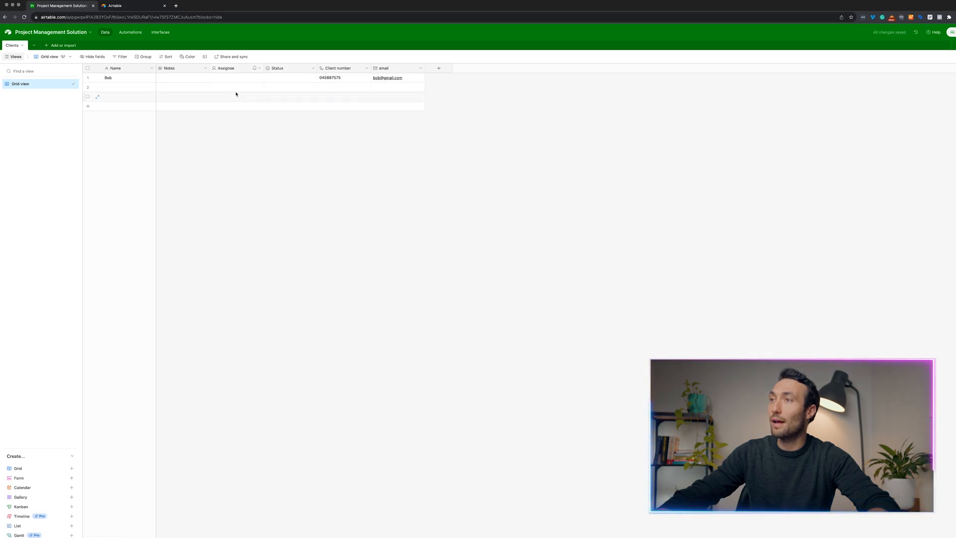
left_click(179, 80)
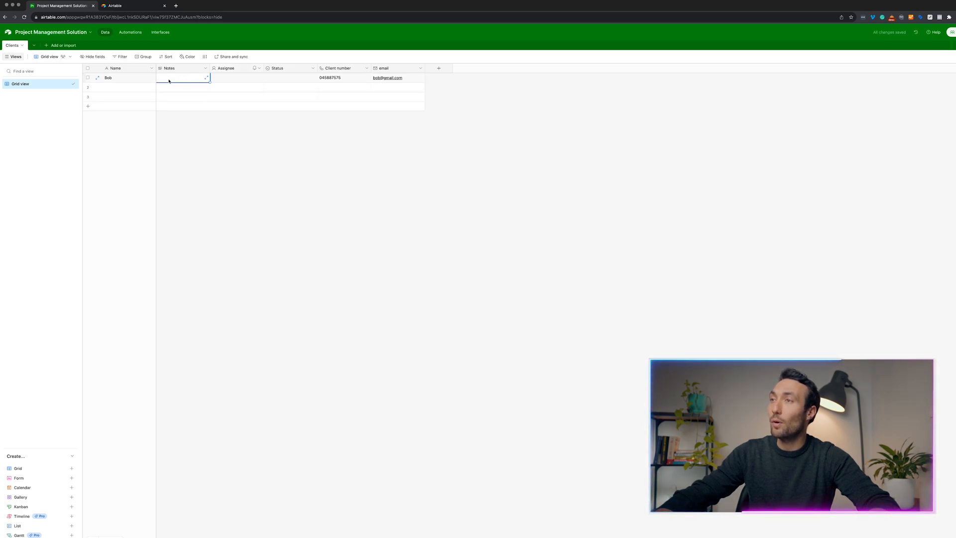
left_click(169, 80)
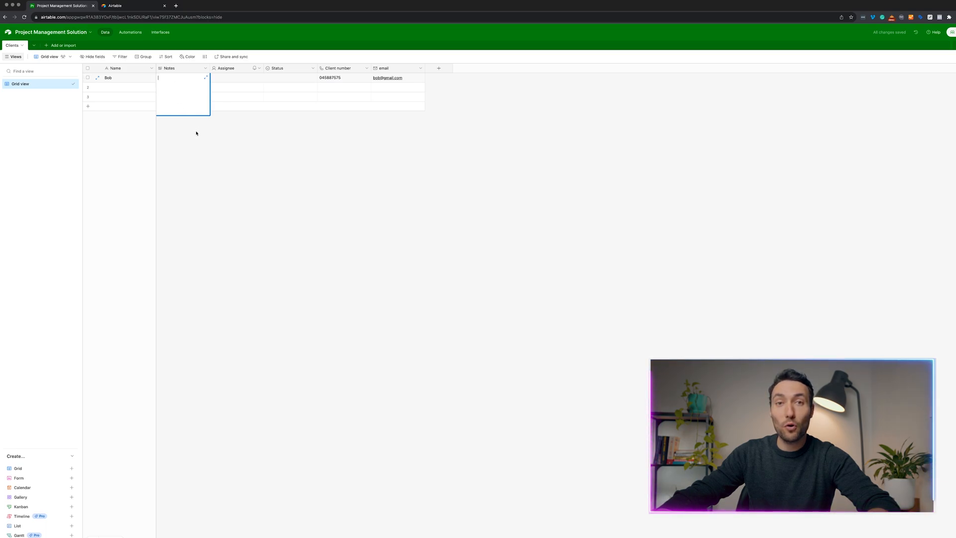
left_click(247, 126)
left_click(181, 80)
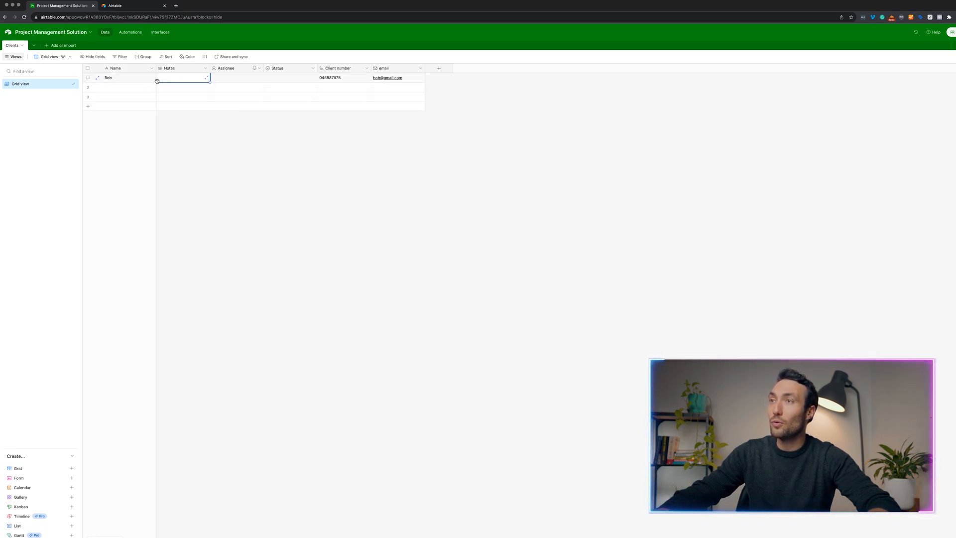
left_click(98, 79)
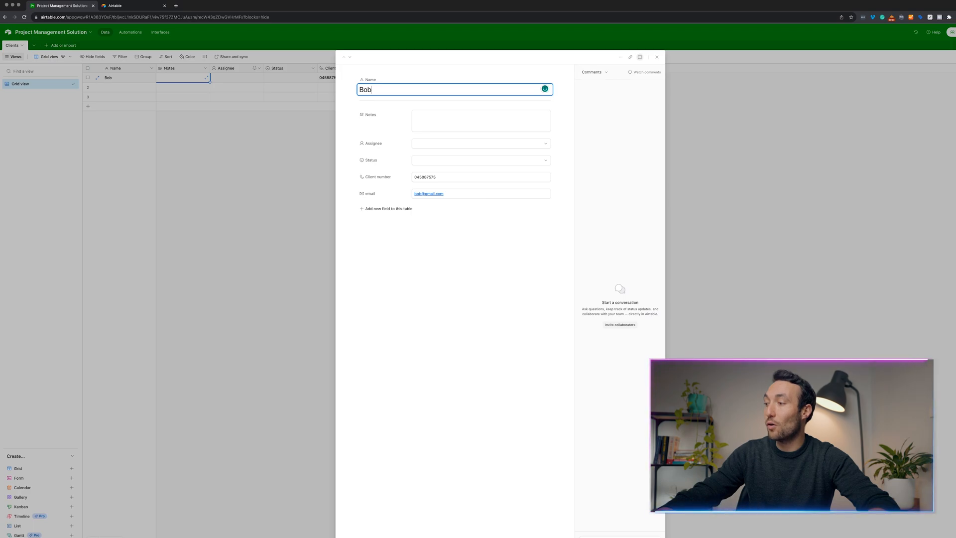
left_click(609, 536)
left_click(259, 382)
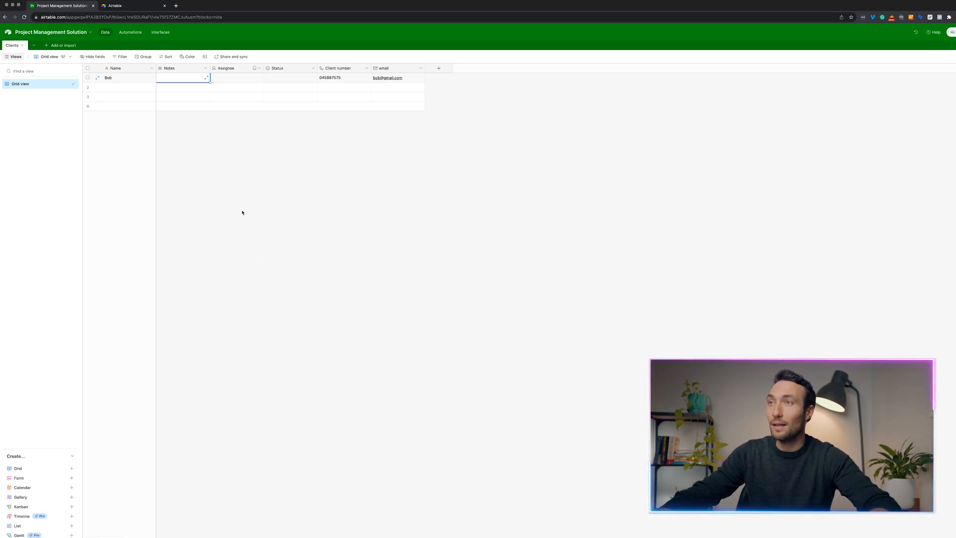
key("Escape")
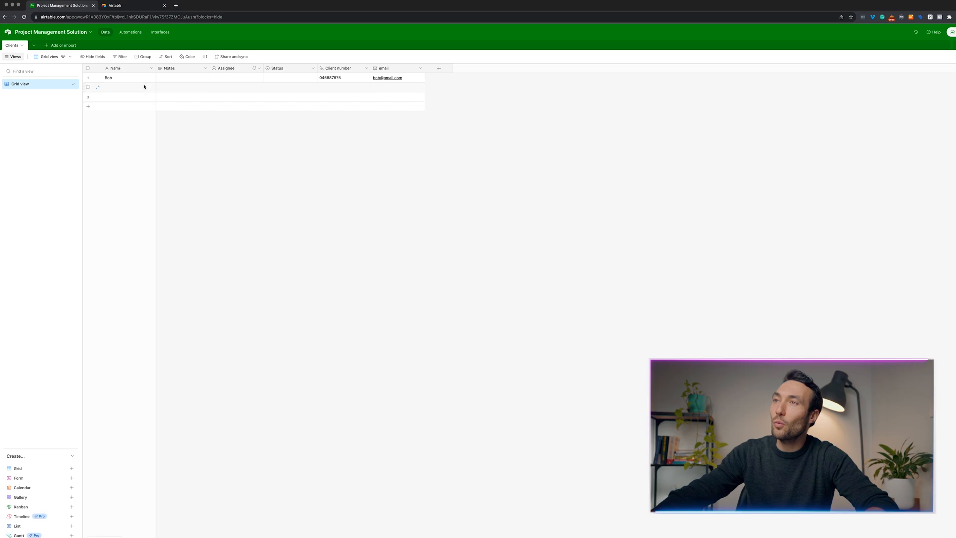
Create a new blank table named 'Companies'.
left_click(61, 46)
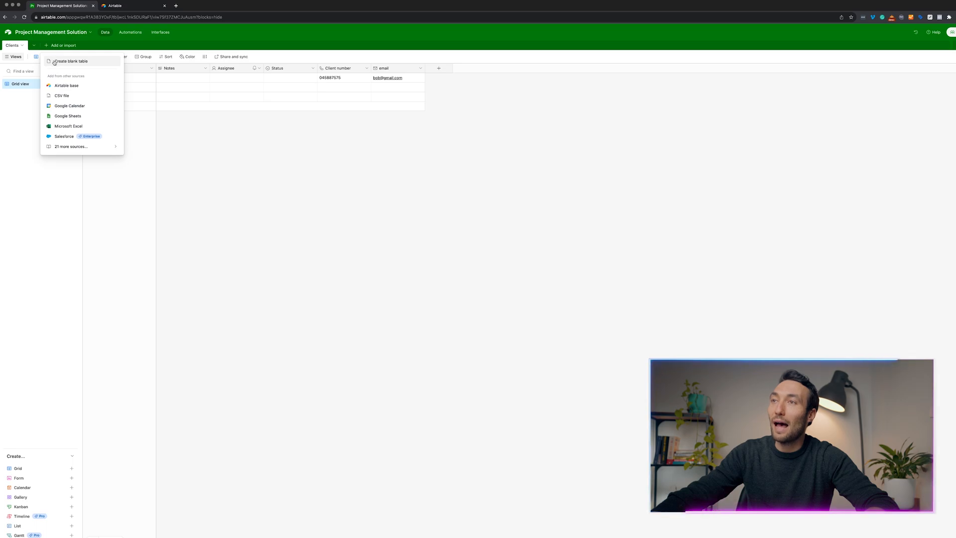
left_click(55, 60)
type("Company")
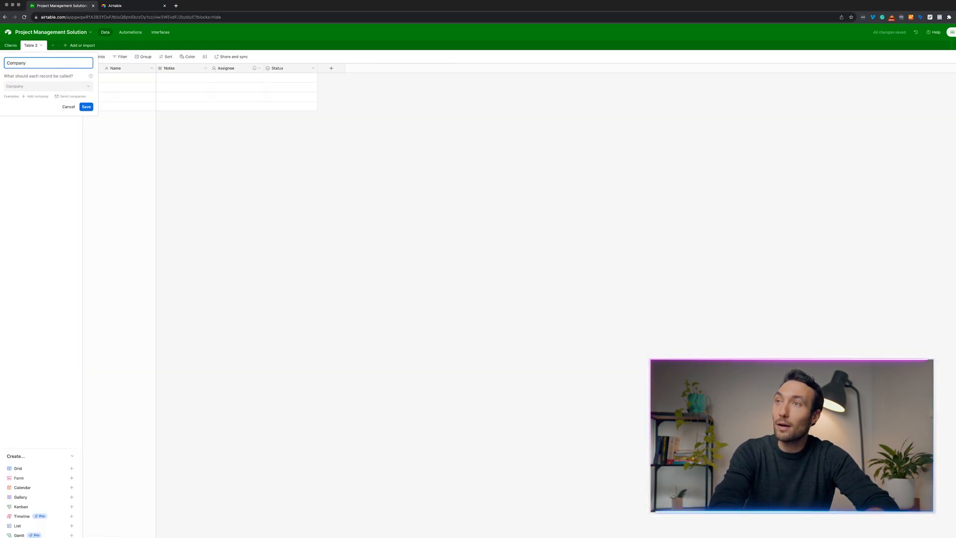
key("BackSpace")
type("ies")
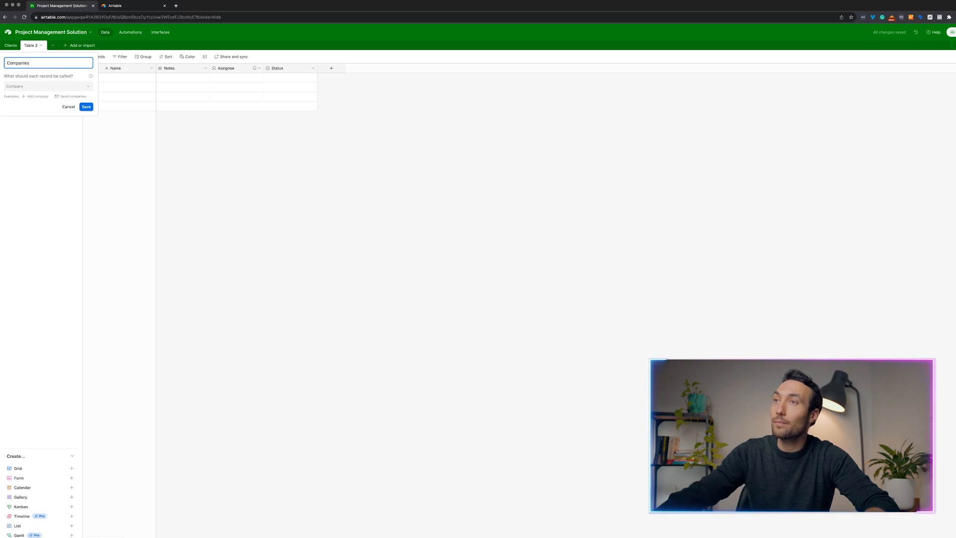
left_click(87, 106)
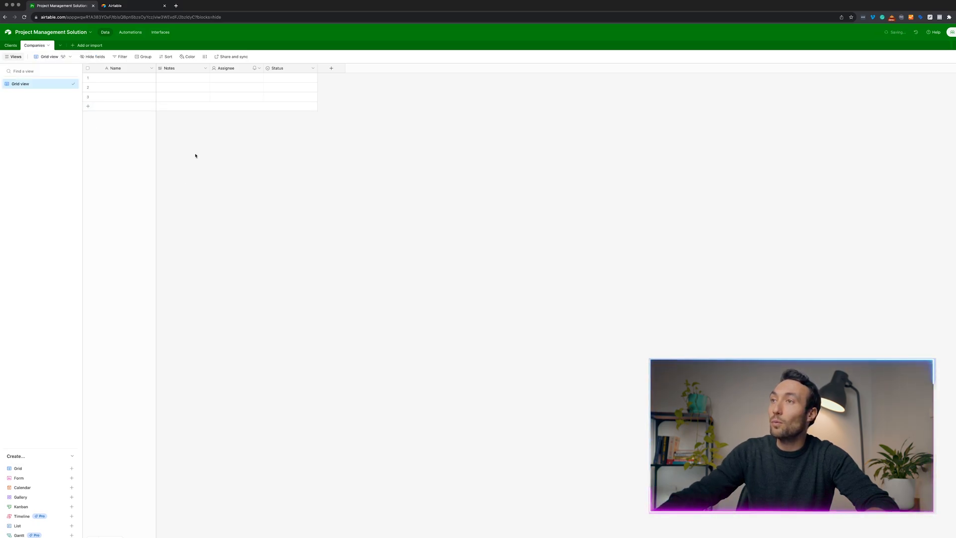
Enter 'Bob's Sock Company' as the first record's Name.
left_click(129, 77)
type("B")
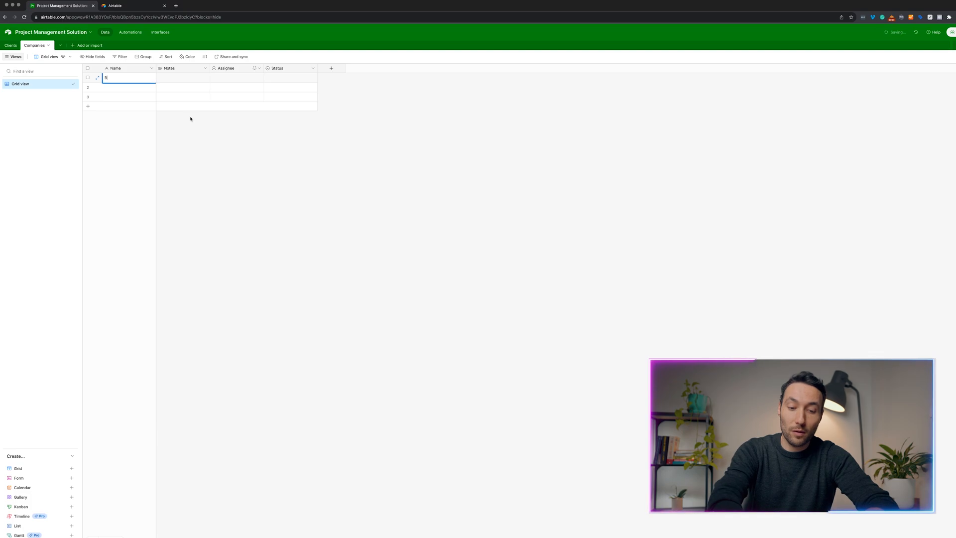
type("ob's Soc")
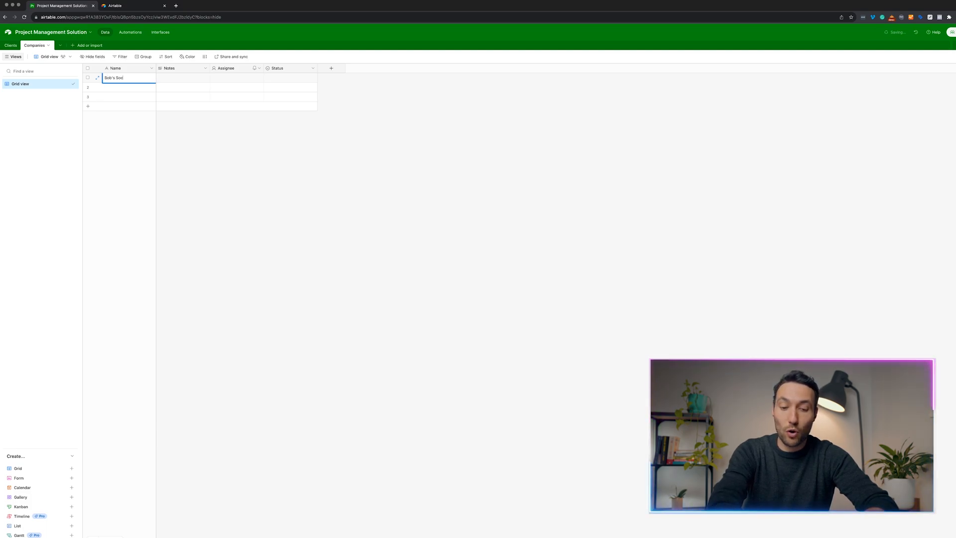
type("k Company")
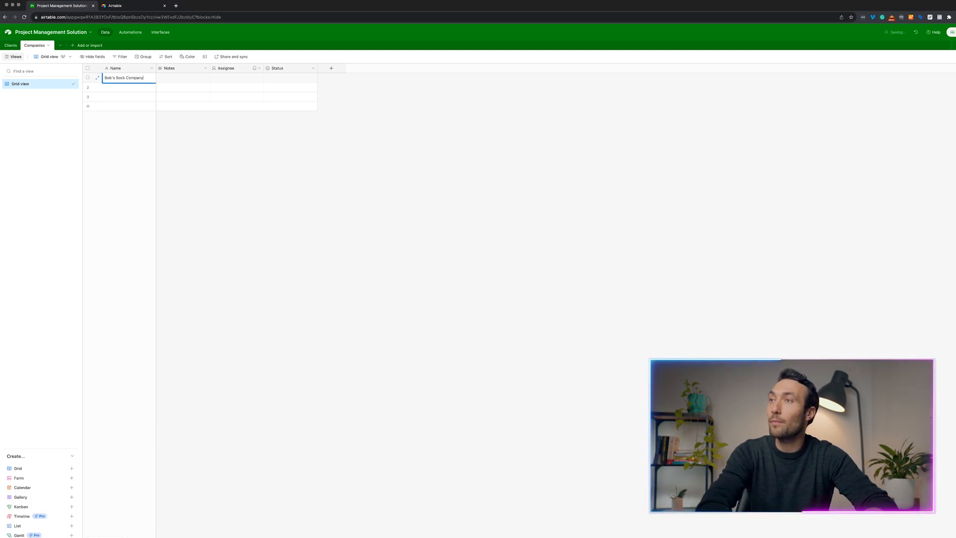
key("Tab")
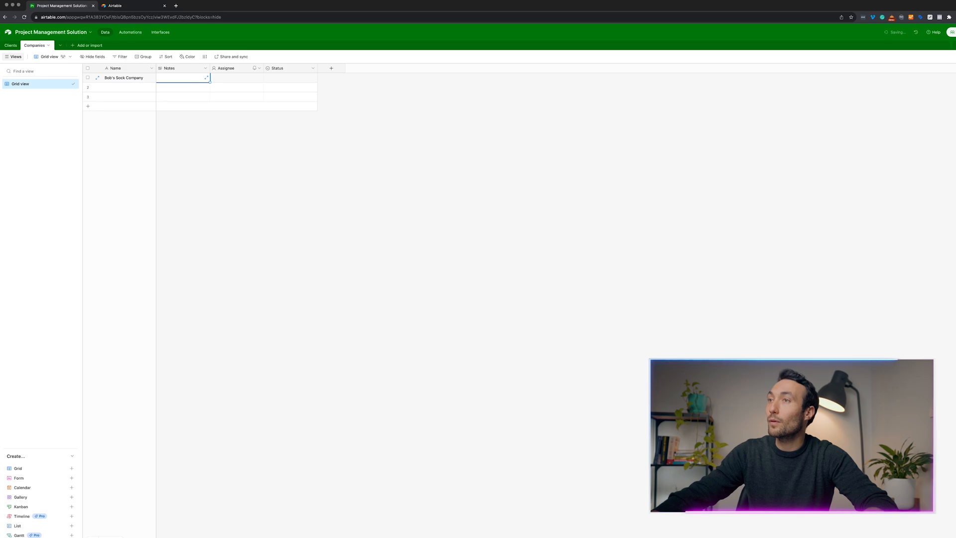
Add a 'Clients' link field to the Clients table and link Bob's Sock Company to the first client.
left_click(331, 69)
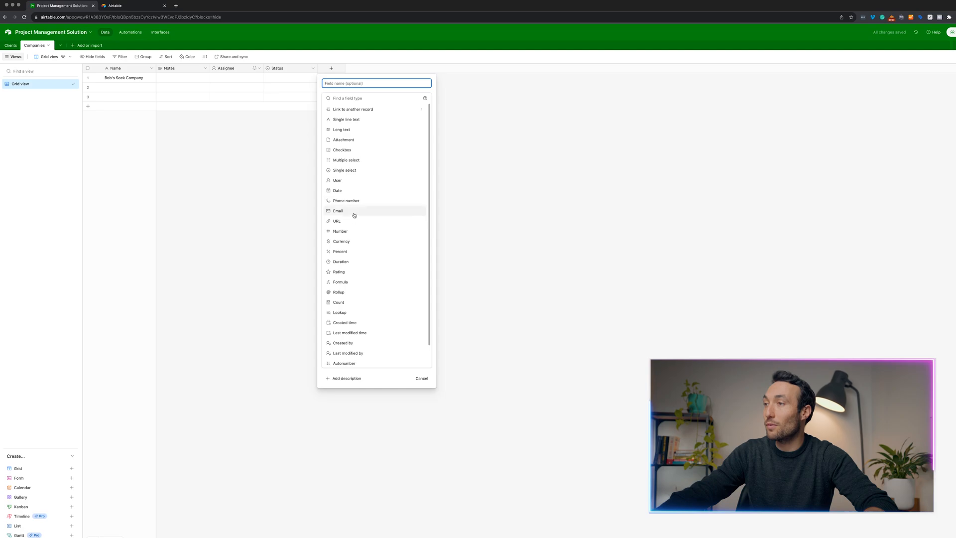
left_click(338, 110)
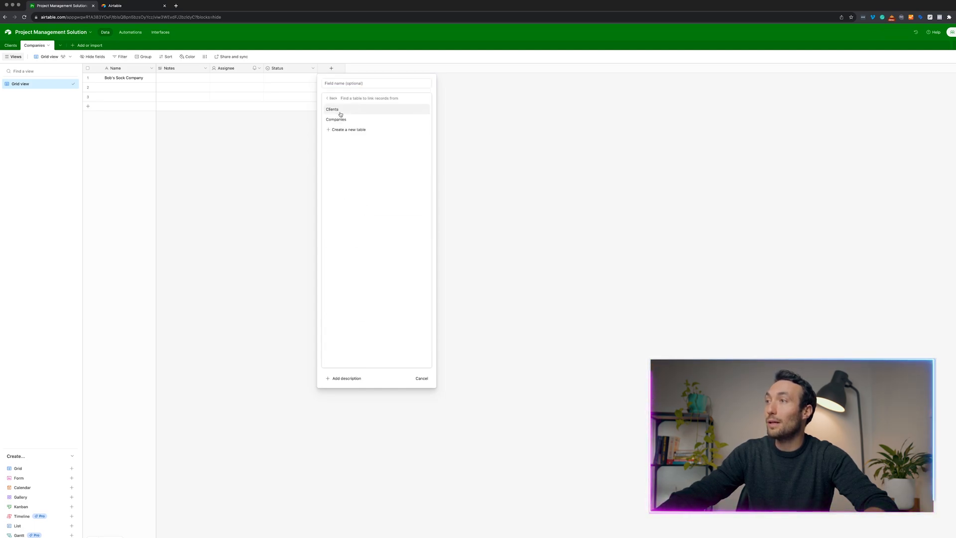
left_click(337, 111)
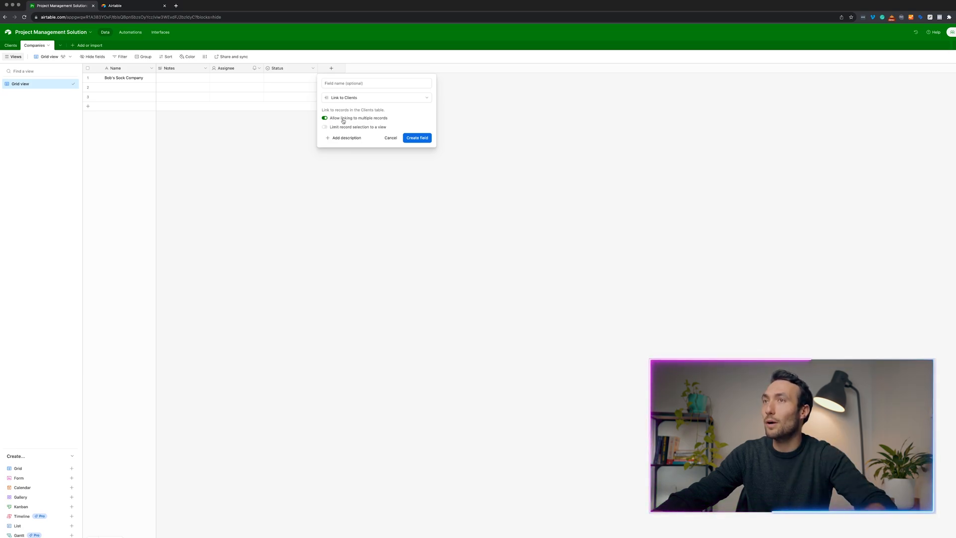
left_click(372, 83)
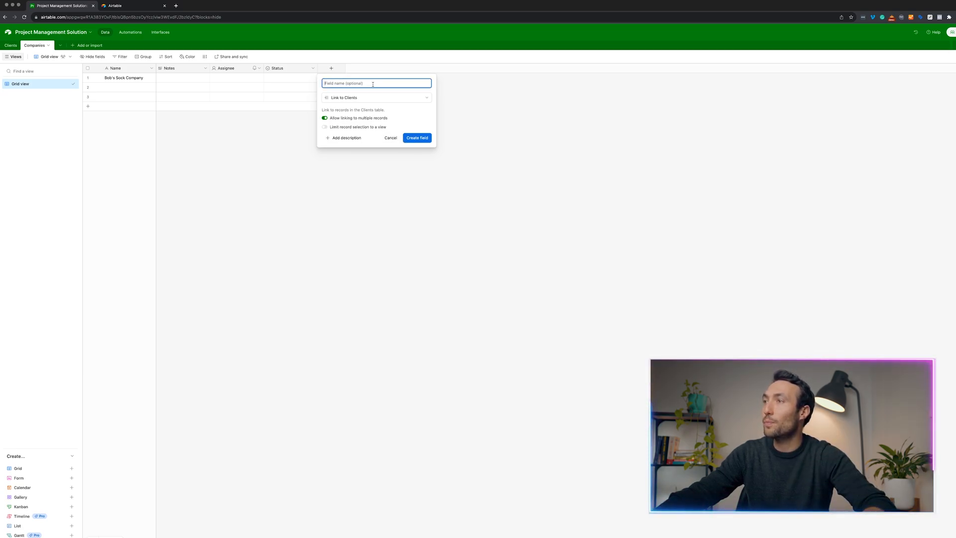
type("Company")
key("alt+BackSpace")
type("Clients")
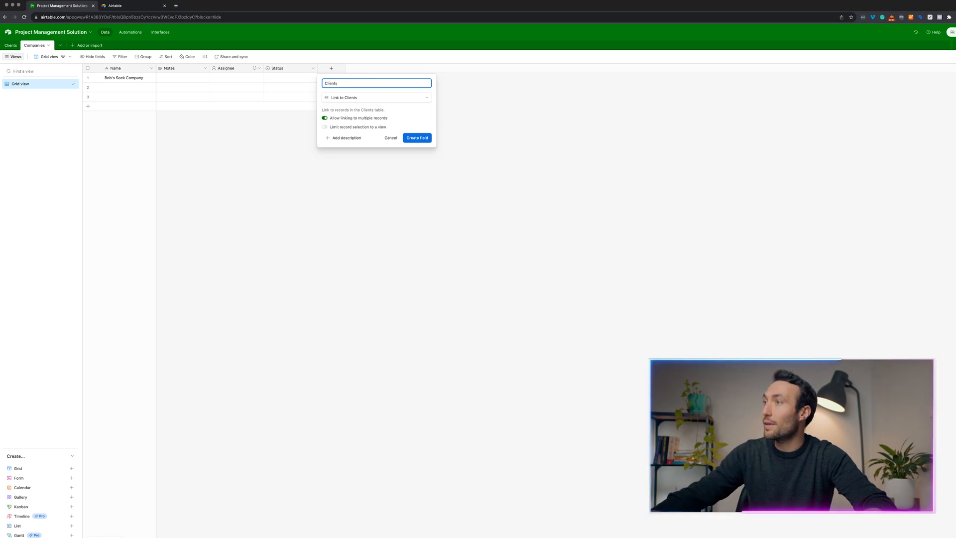
left_click(417, 137)
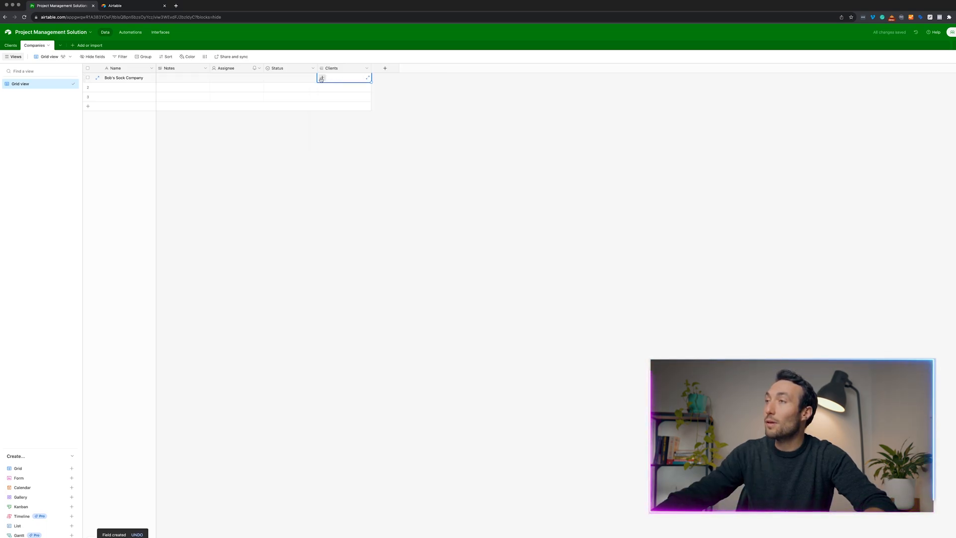
left_click(321, 78)
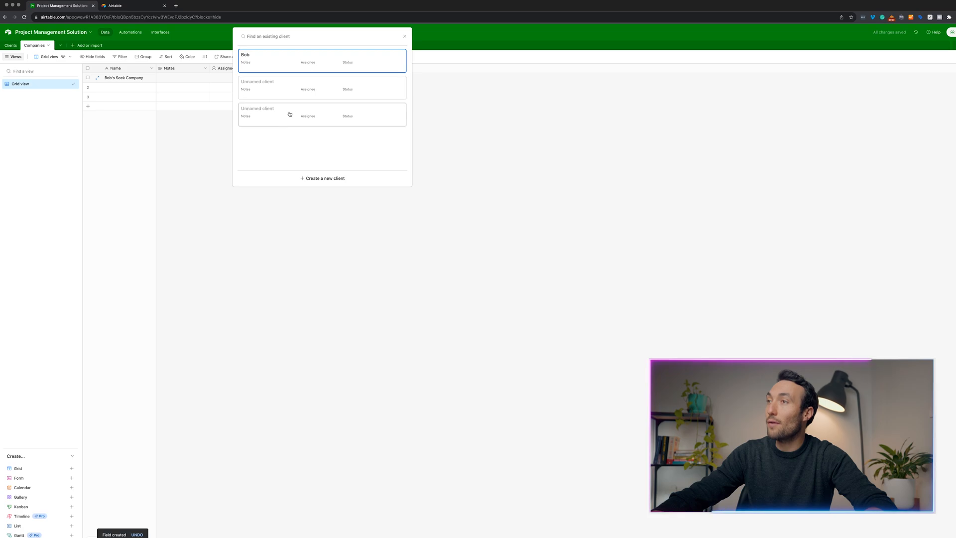
left_click(260, 60)
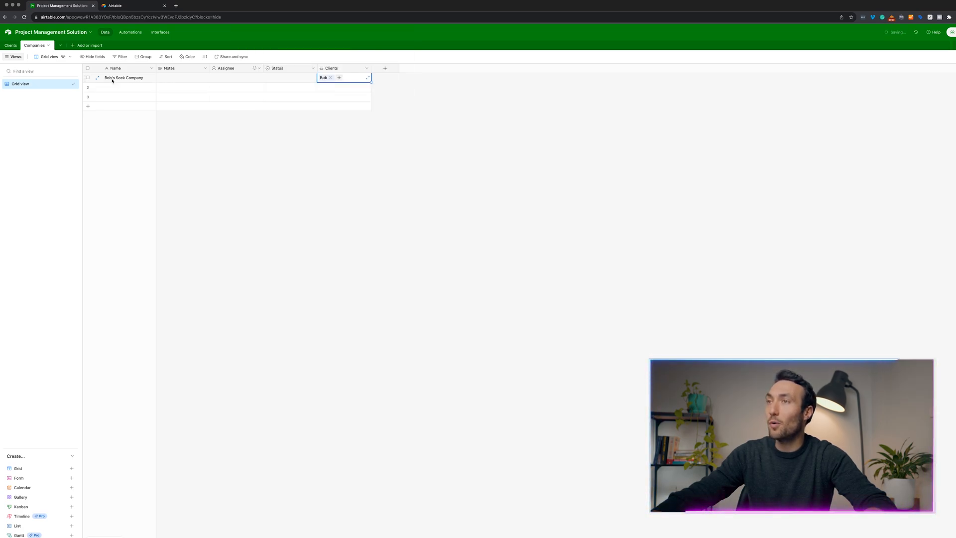
Add a second client in the Clients table linked to Bob's Sock Company.
left_click(11, 47)
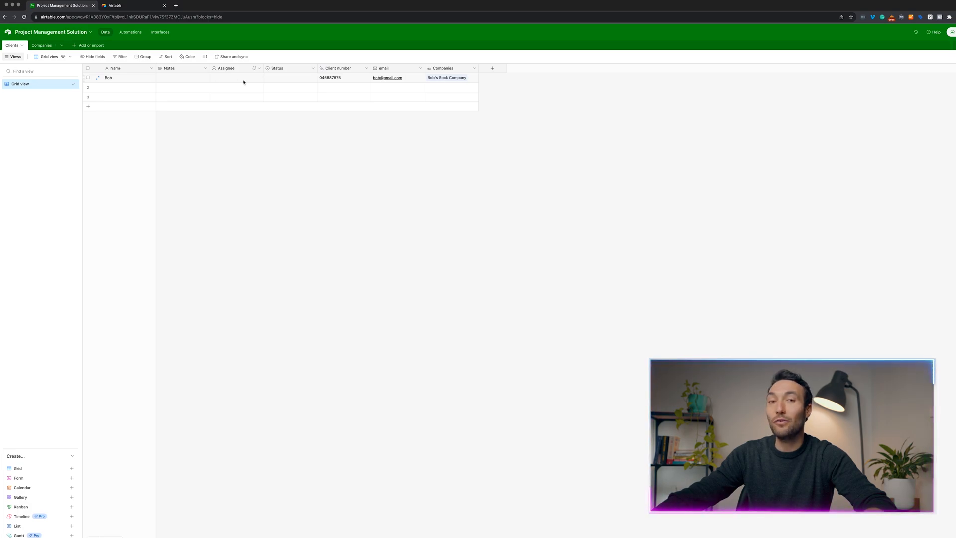
left_click(132, 88)
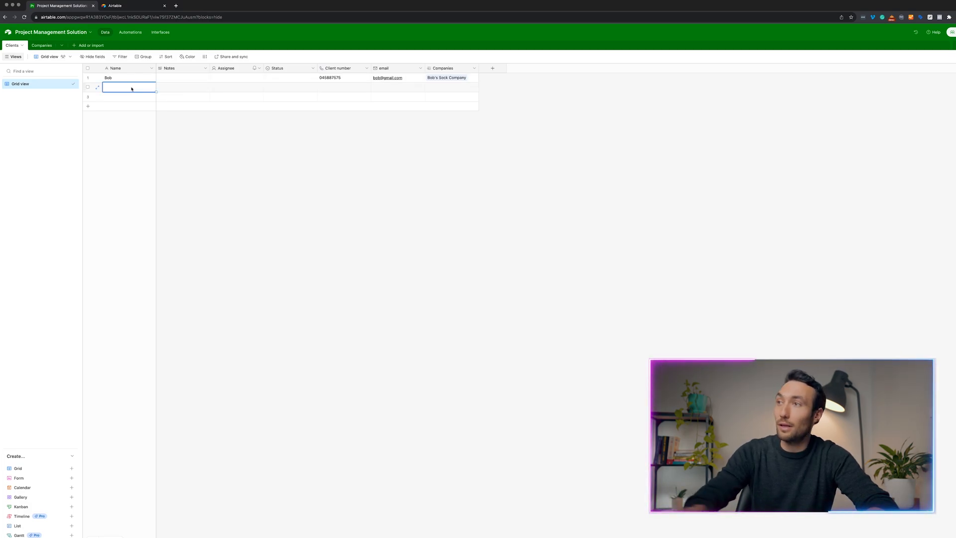
type("Eric")
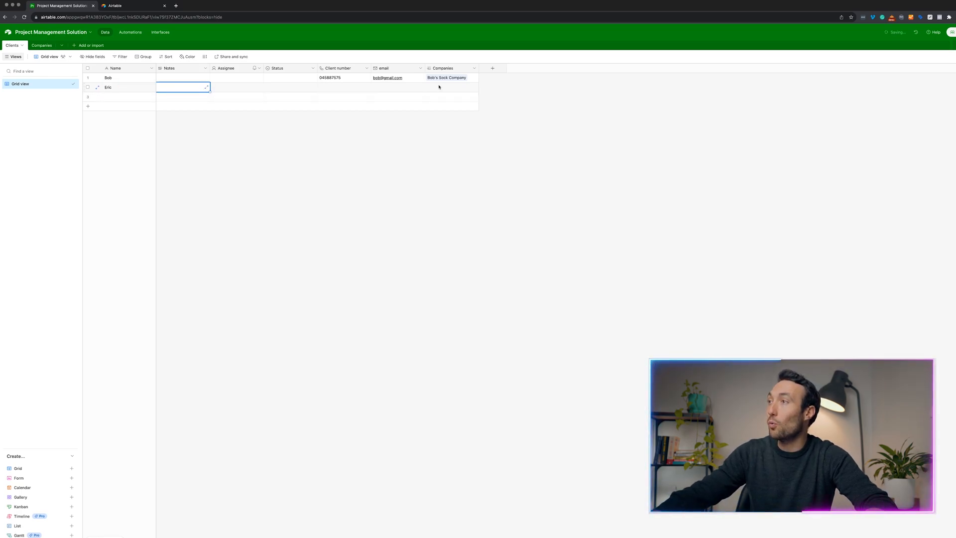
left_click(431, 88)
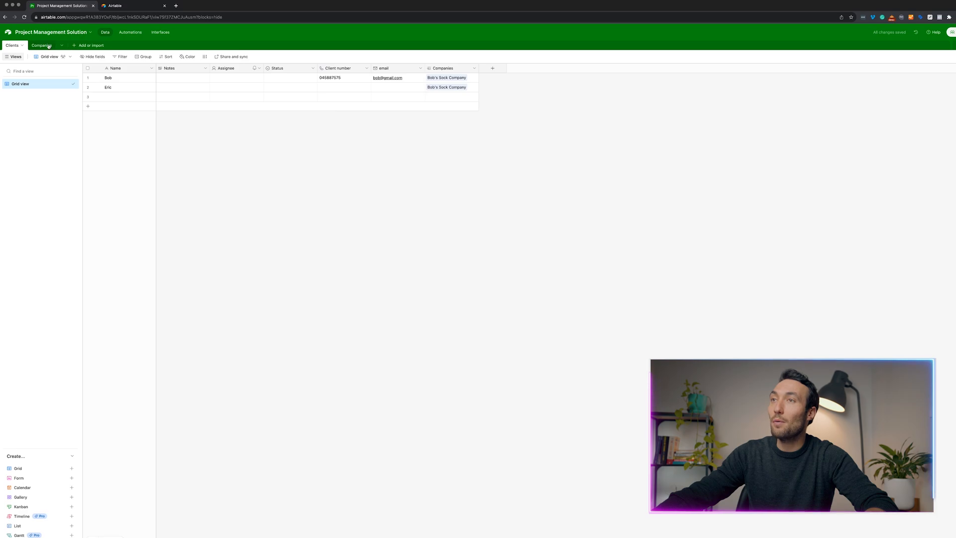
left_click(48, 45)
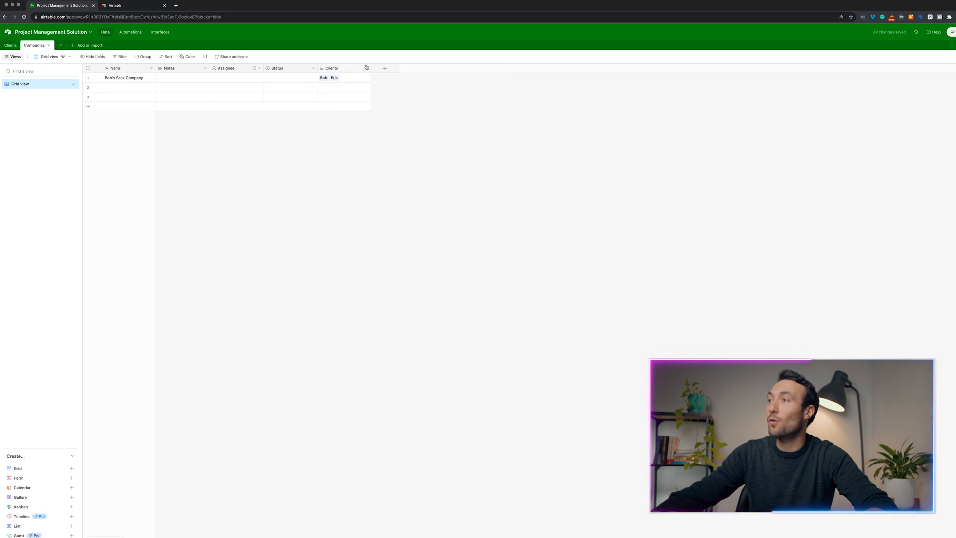
Widen the Clients link column and begin adding a new field to Clients.
left_click_drag(371, 68, 387, 69)
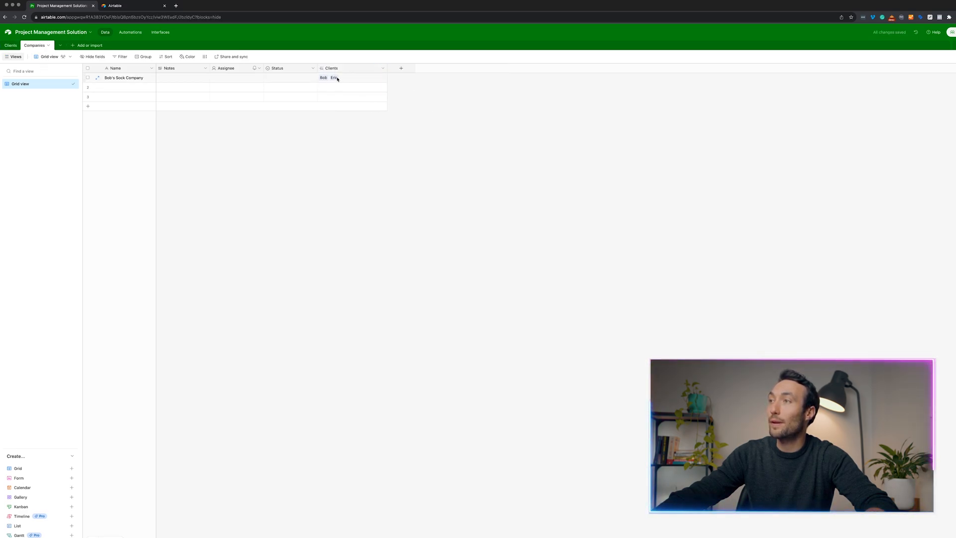
left_click(15, 45)
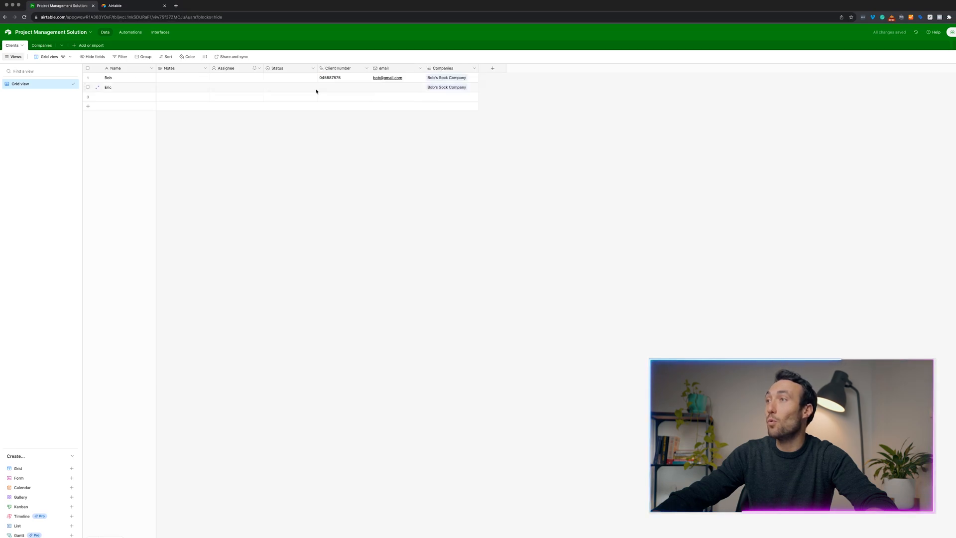
left_click(492, 68)
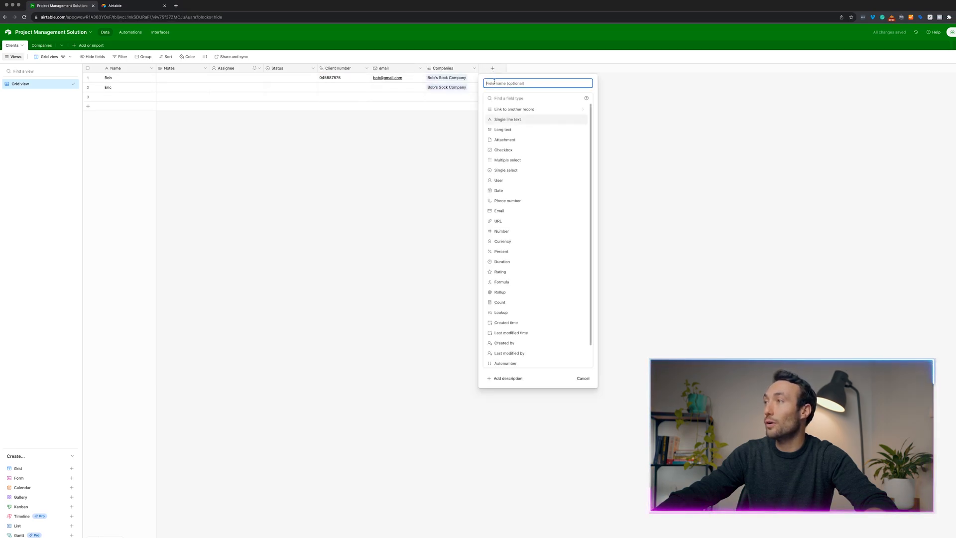
Create a single-select Role field with choices Marketing, Owner/Director and Accounting.
left_click(524, 170)
left_click(518, 83)
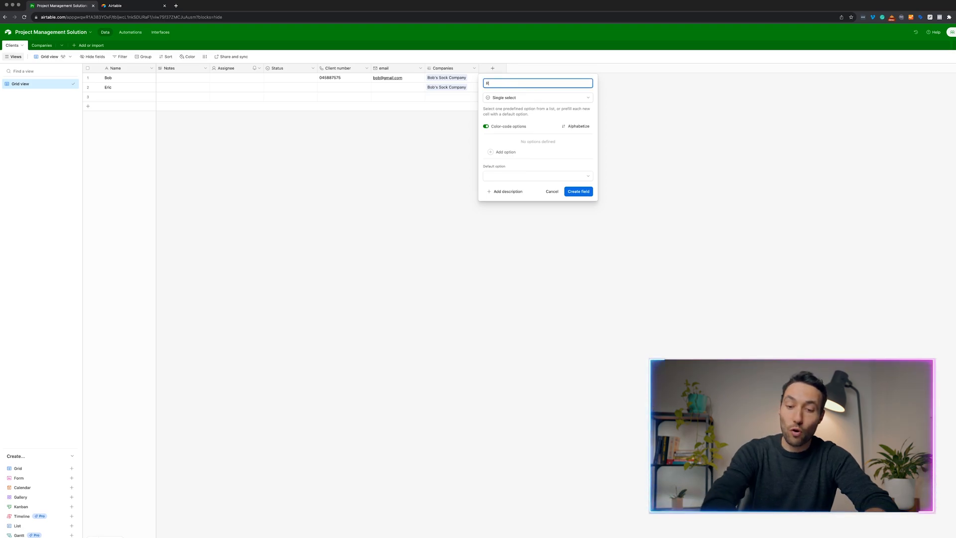
key("Tab")
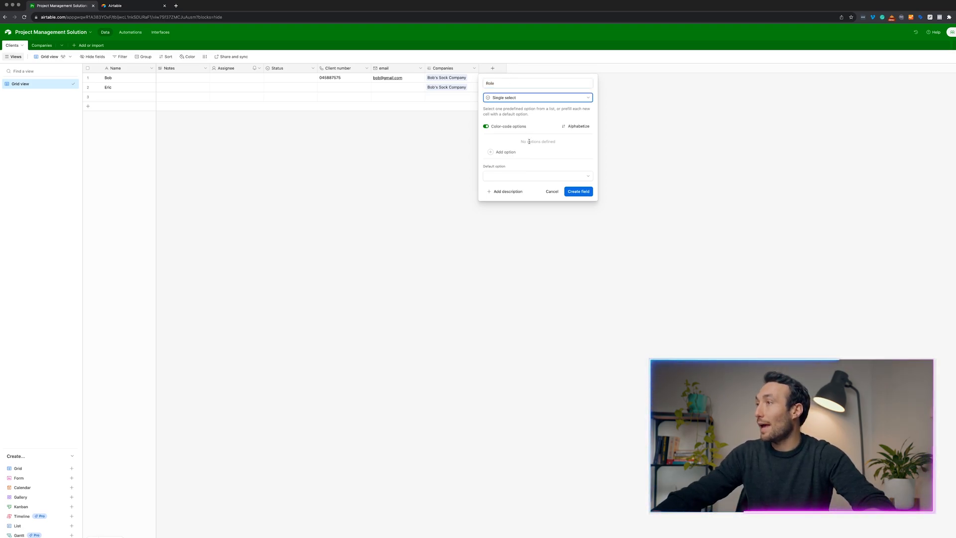
left_click(505, 152)
type("Marketing")
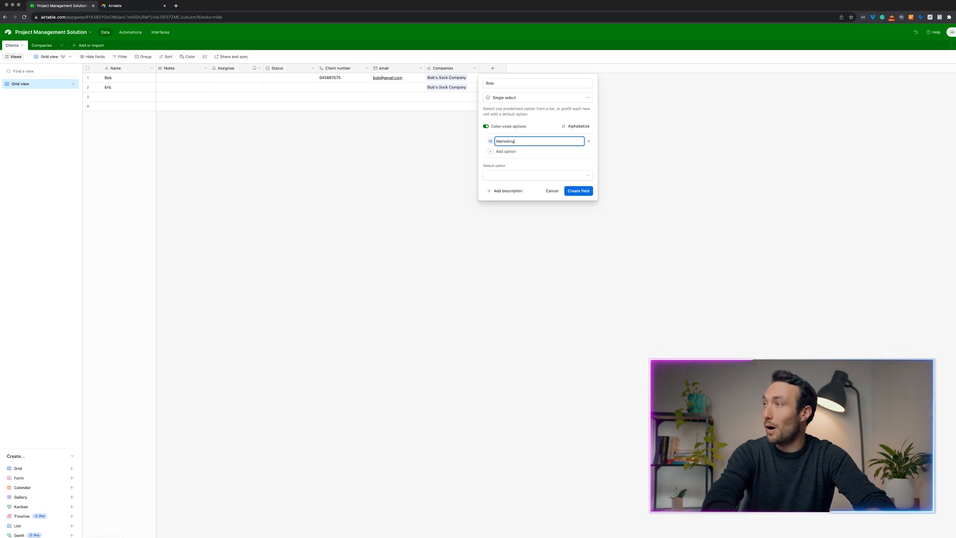
key("Return")
type("Owner")
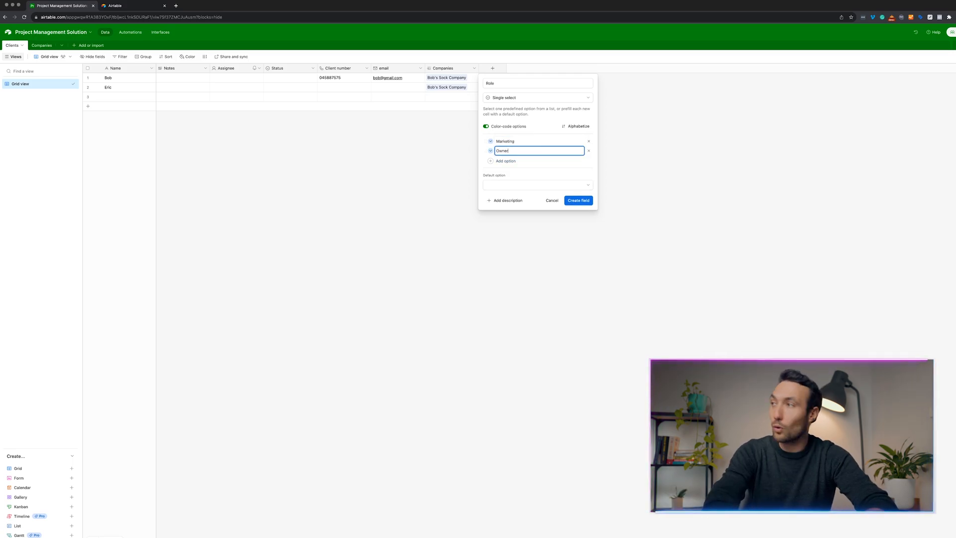
type("/")
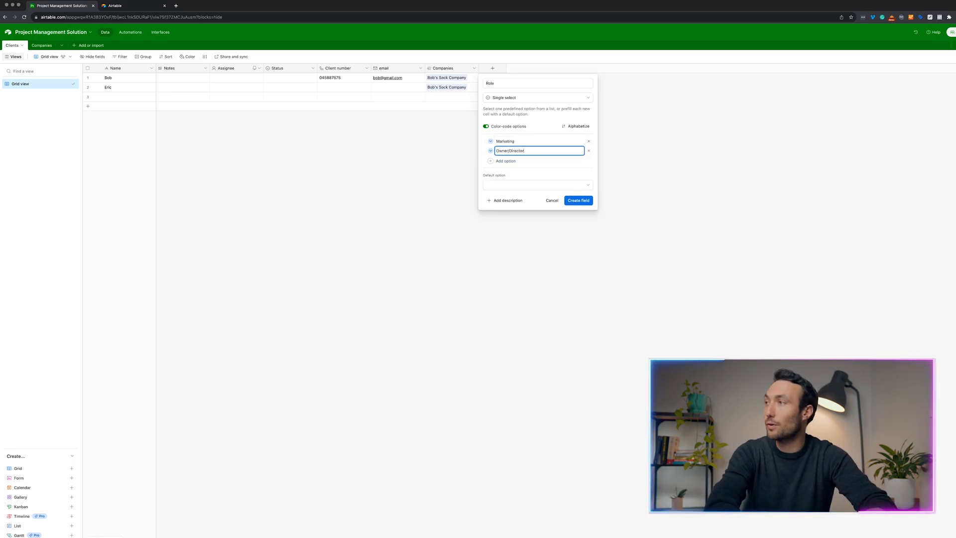
type("Director")
left_click(508, 161)
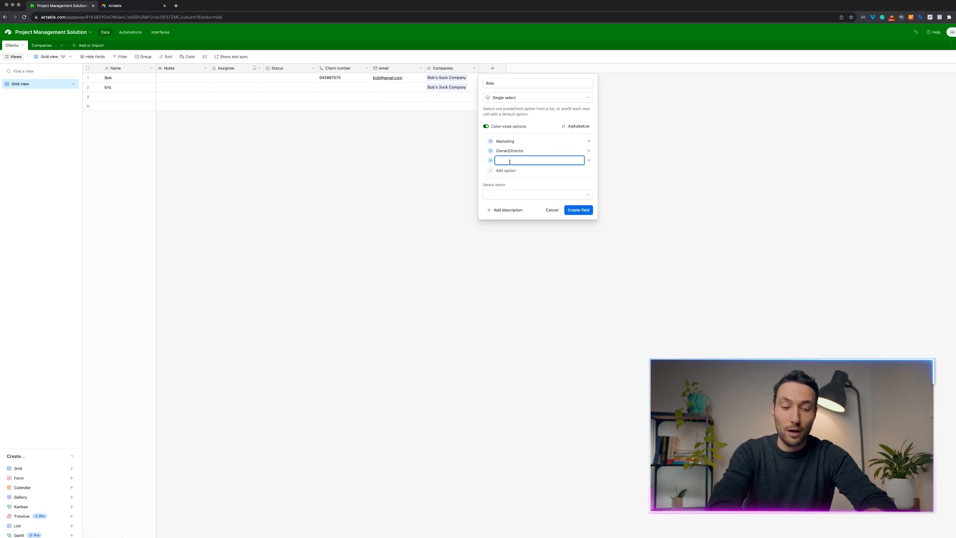
key("Return")
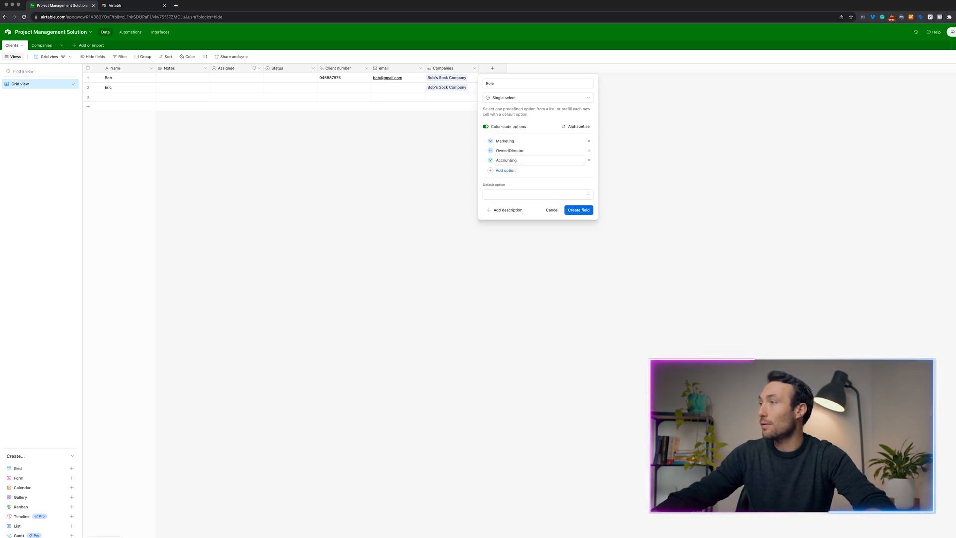
left_click(578, 209)
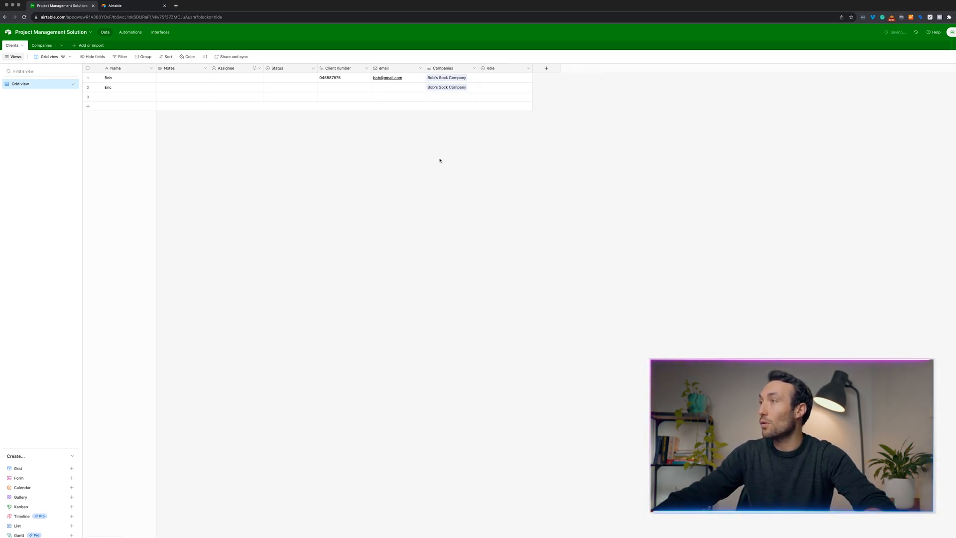
Set the first client's Role to Owner/Director and the second client's to Accounting.
left_click(506, 79)
left_click(516, 80)
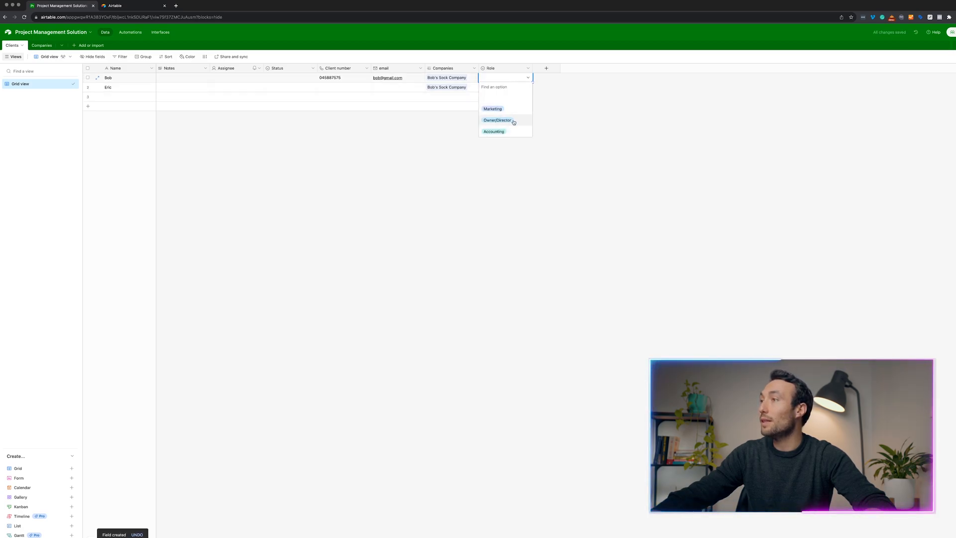
left_click(516, 122)
left_click(497, 89)
left_click(496, 89)
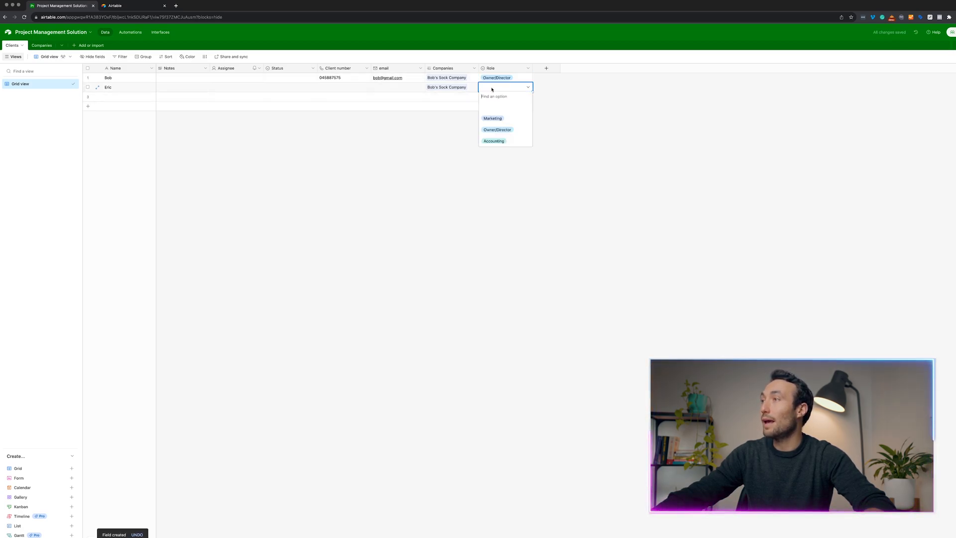
left_click(495, 142)
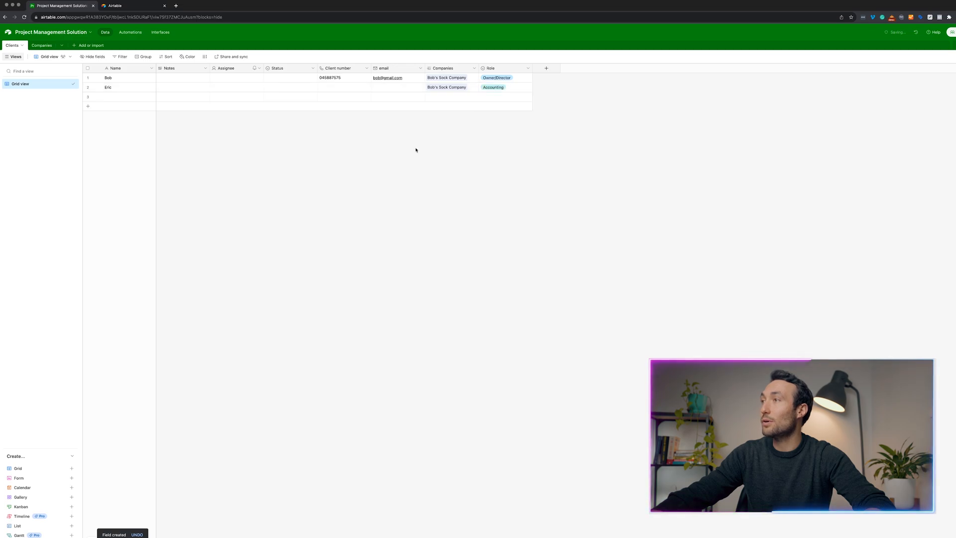
left_click(41, 45)
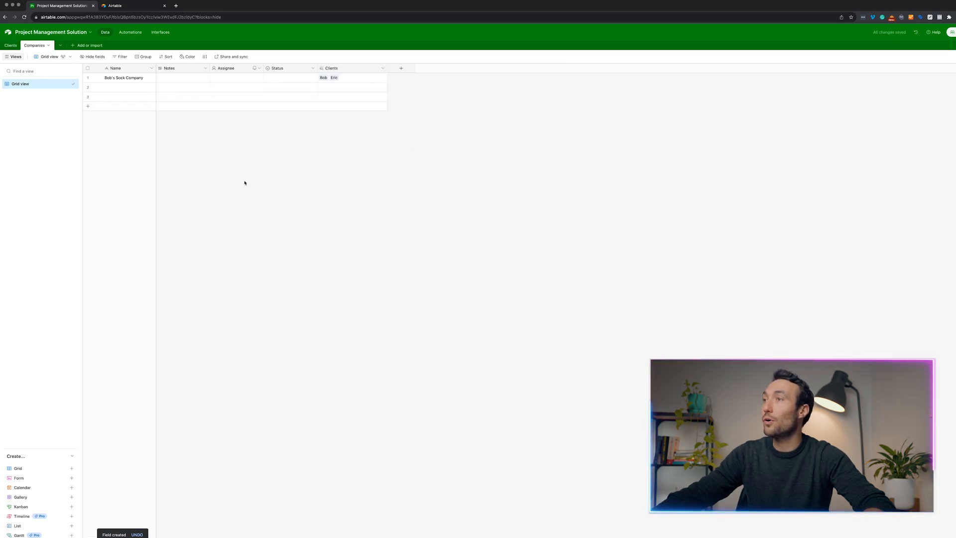
left_click(104, 78)
left_click(98, 78)
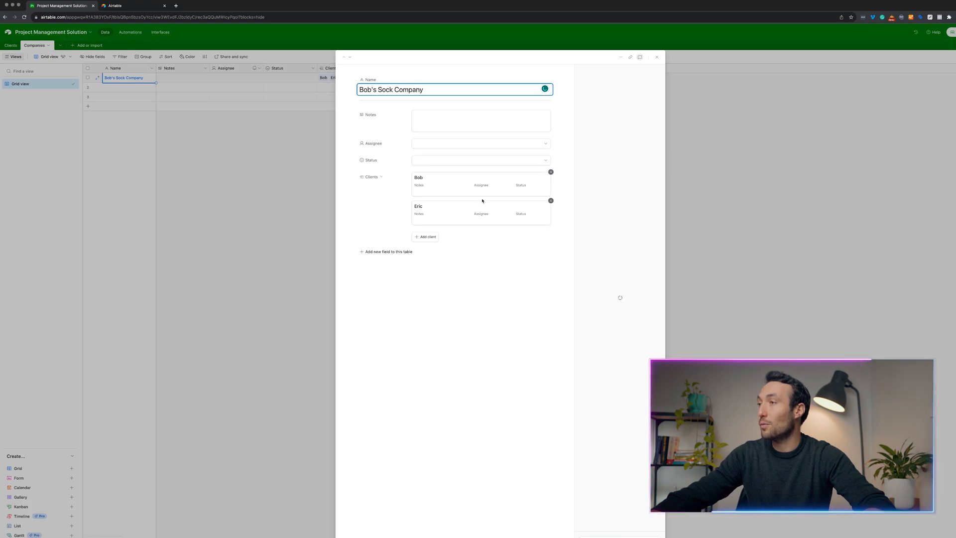
left_click(481, 192)
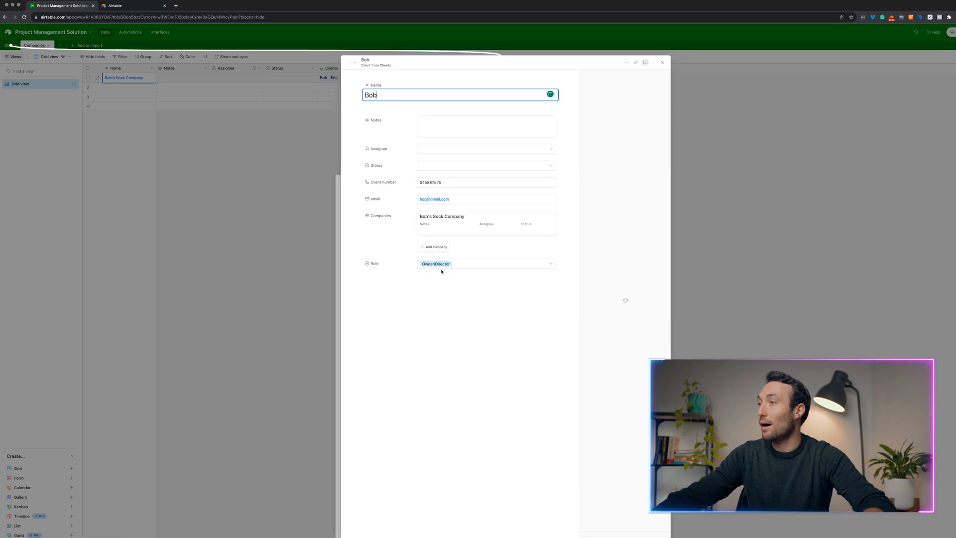
left_click(326, 256)
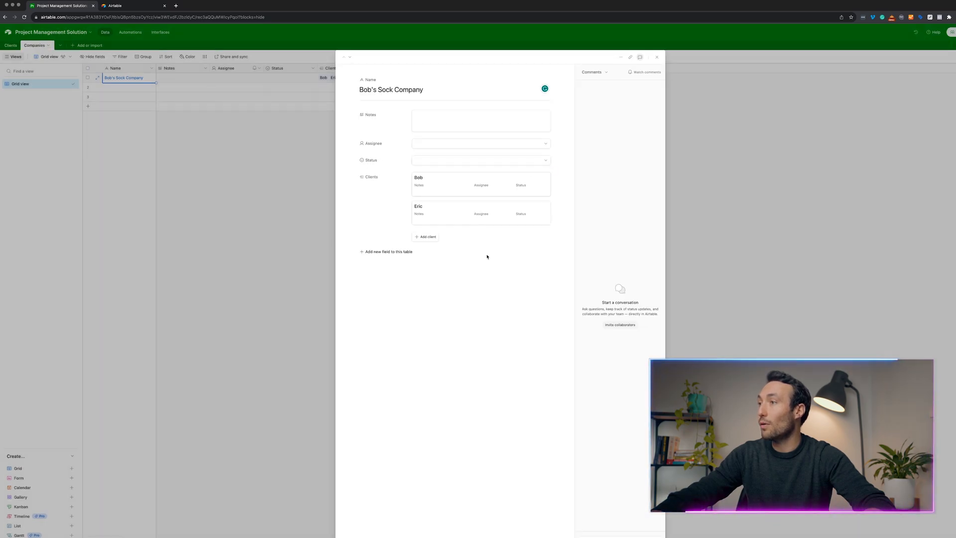
left_click(442, 220)
left_click(281, 272)
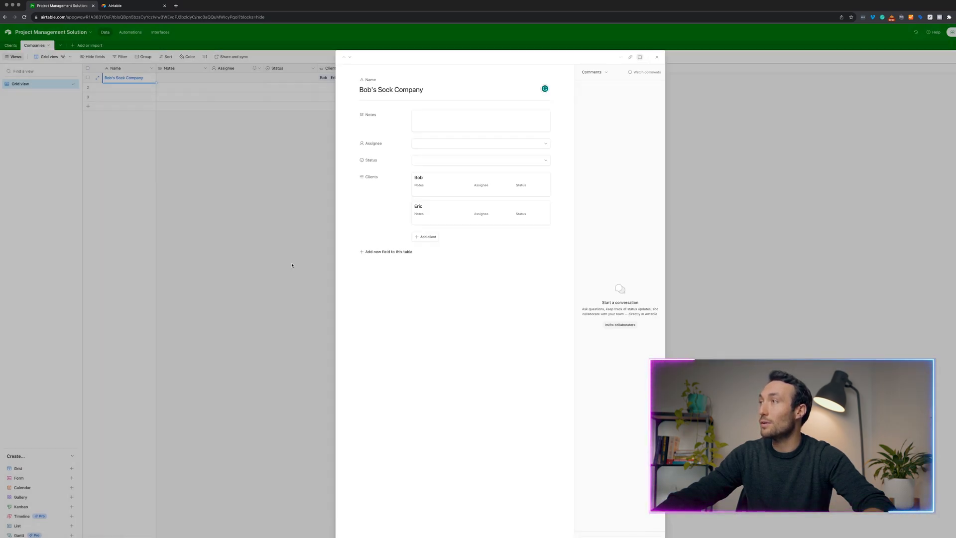
left_click(294, 264)
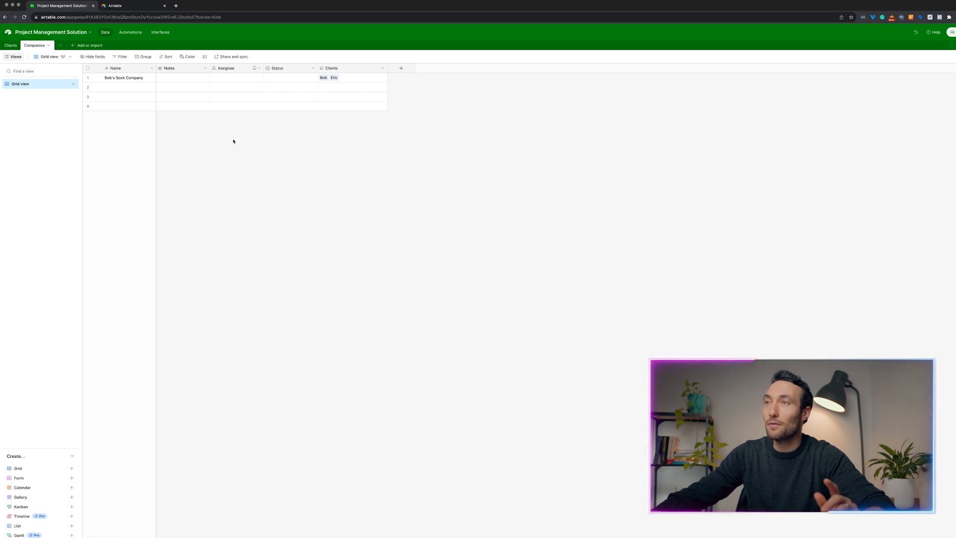
Add a new blank table named Projects.
left_click(74, 46)
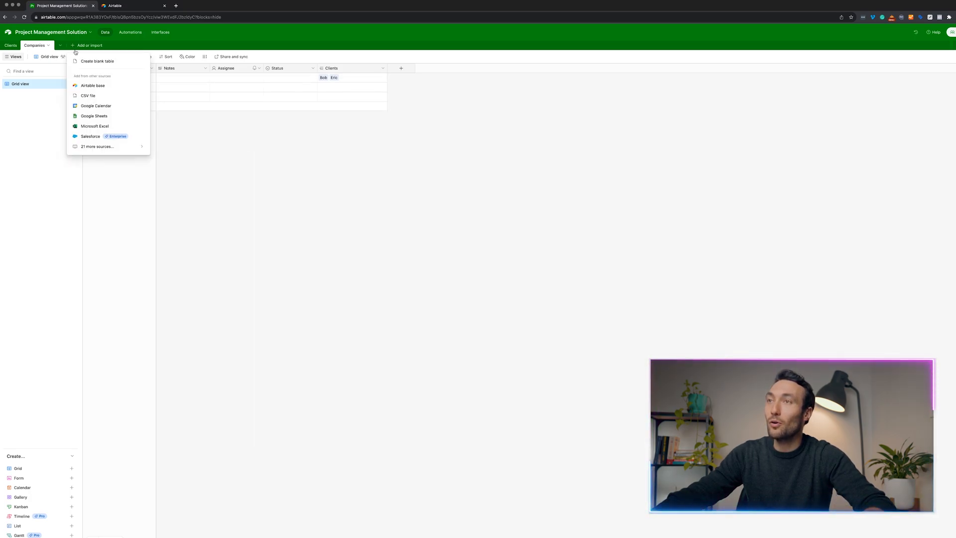
left_click(90, 60)
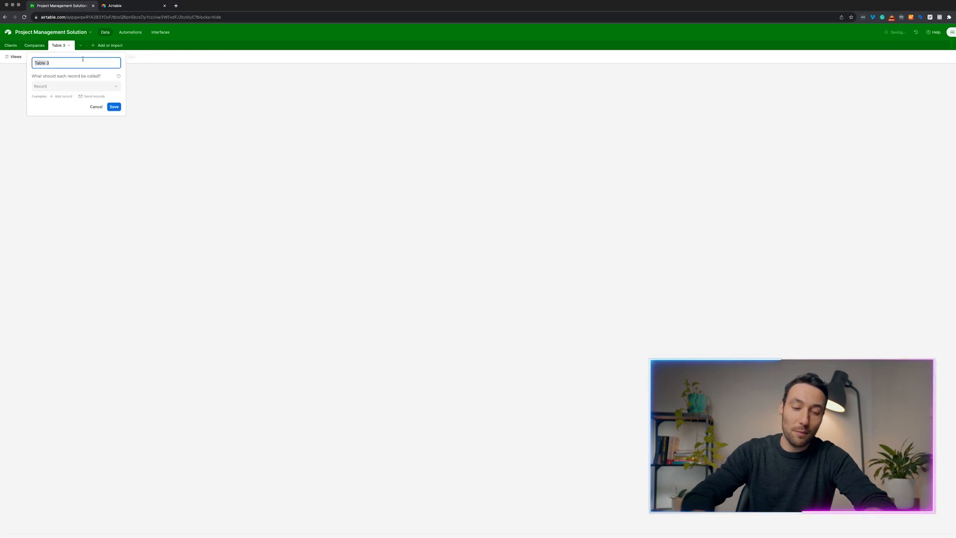
type("Projects")
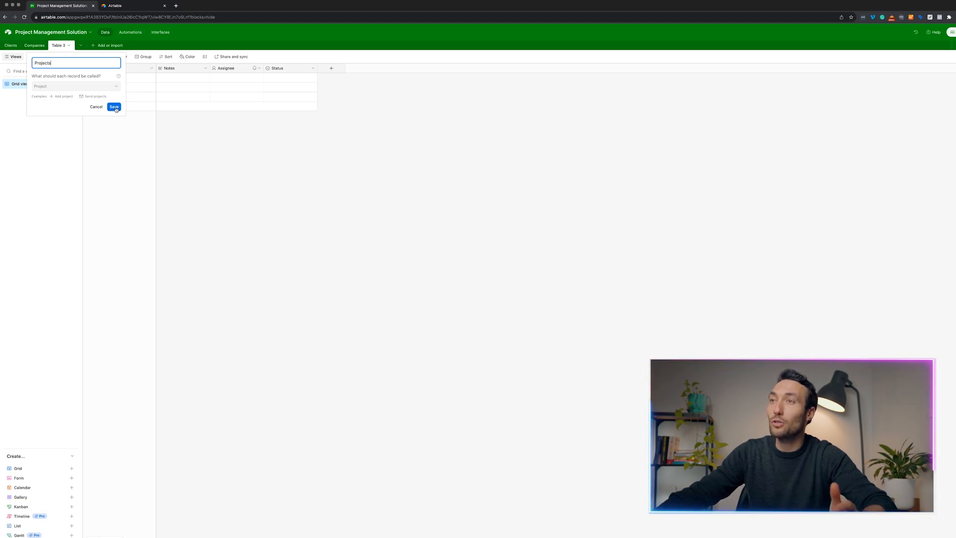
left_click(114, 107)
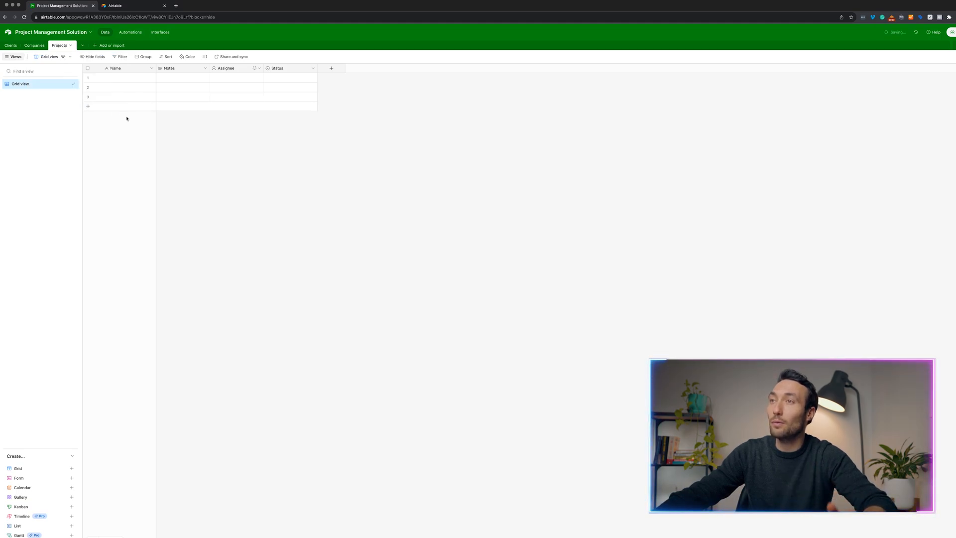
left_click(126, 81)
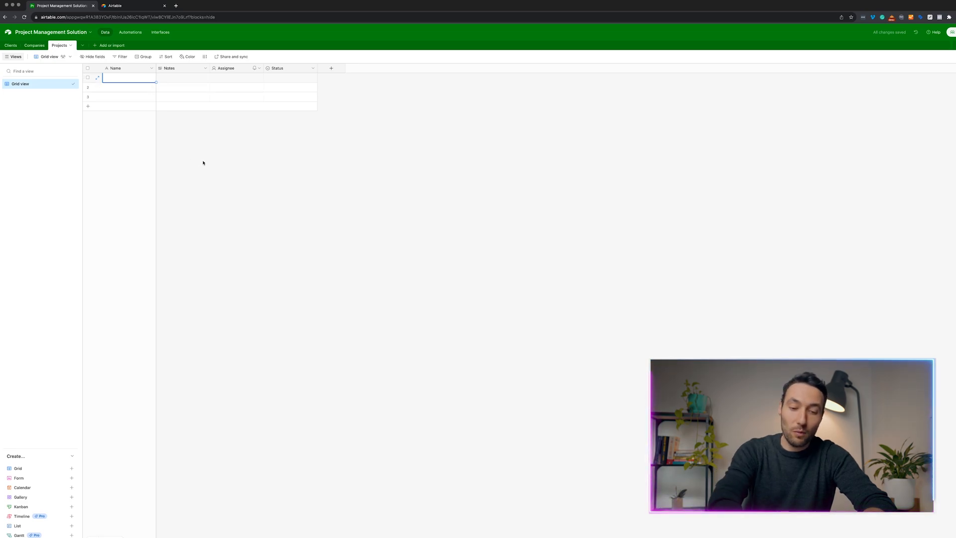
left_click(331, 68)
Add a Company field linking to a single record in the Companies table.
left_click(364, 108)
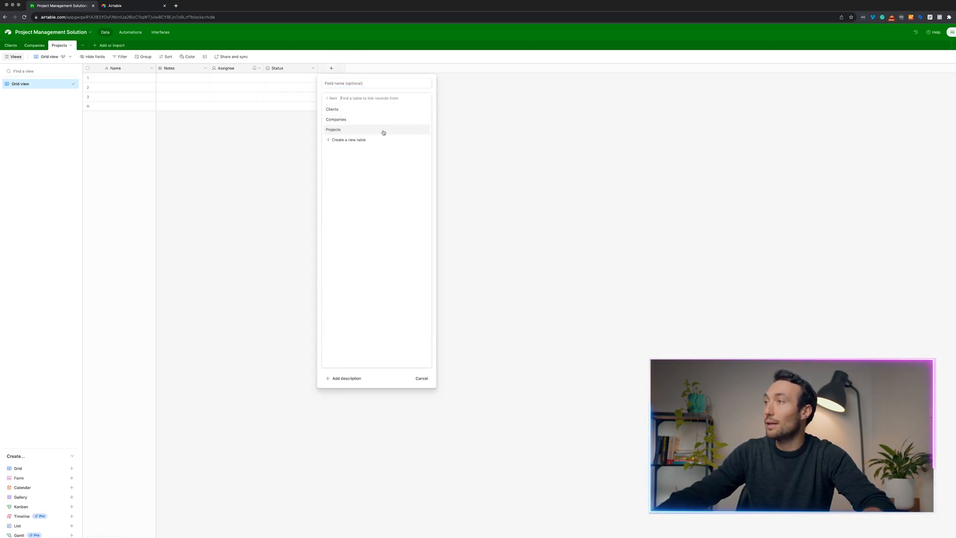
left_click(337, 120)
left_click(348, 86)
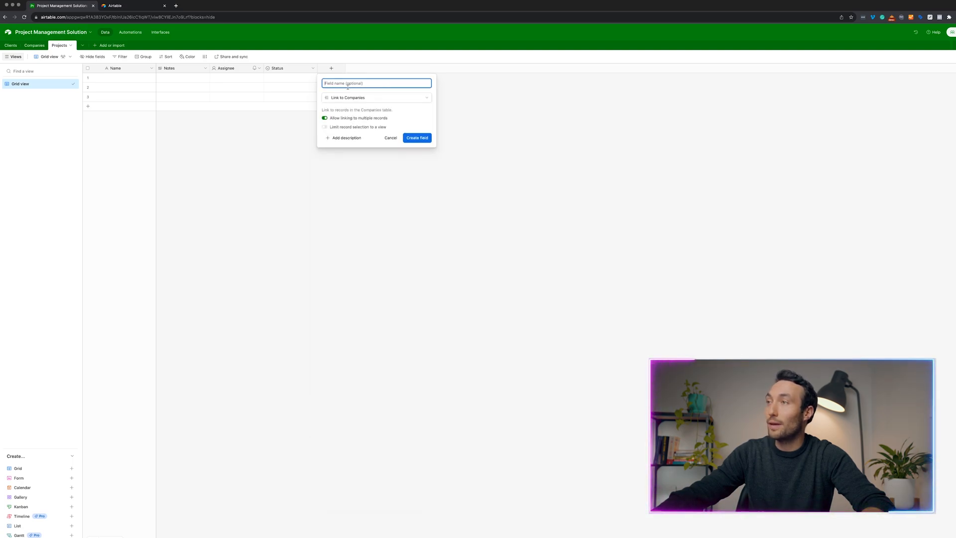
type("Compna")
key("BackSpace")
key("BackSpace")
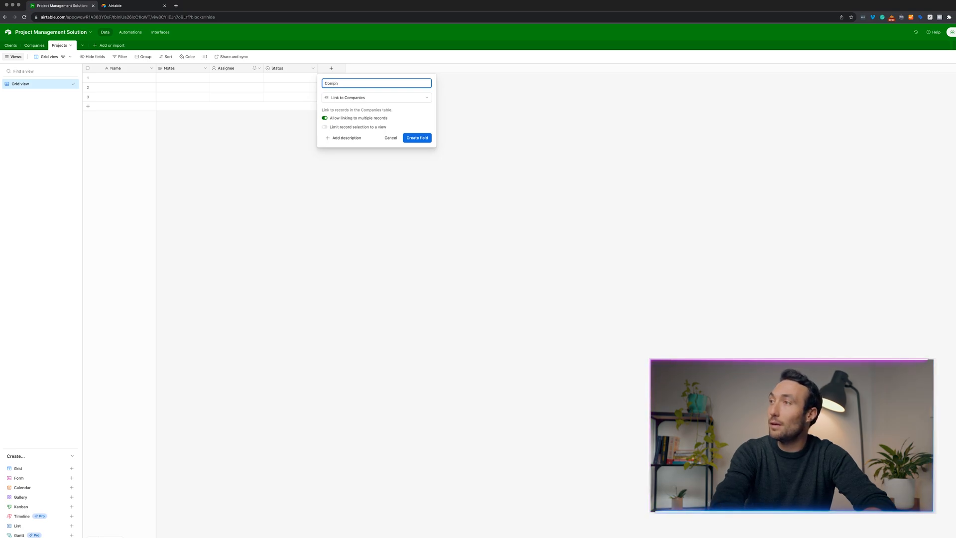
type("any")
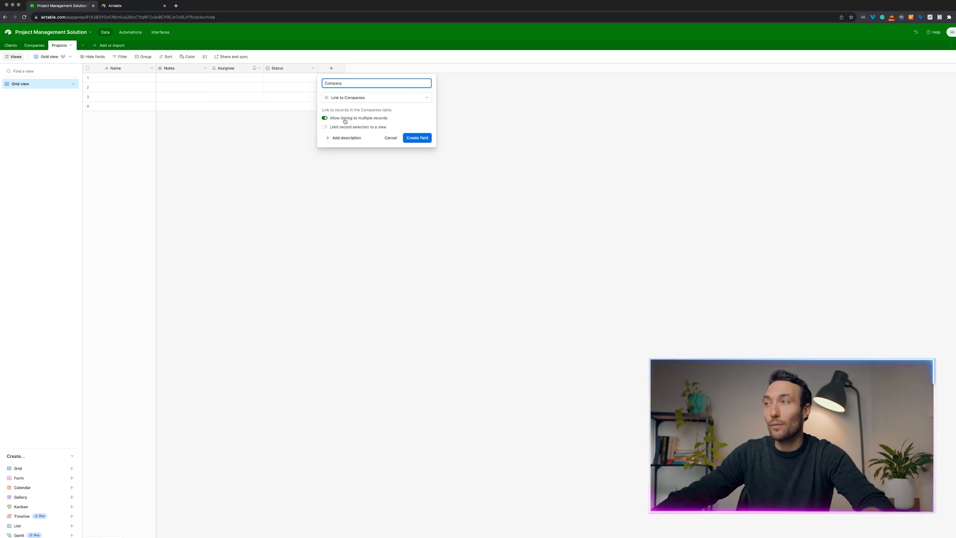
left_click(353, 119)
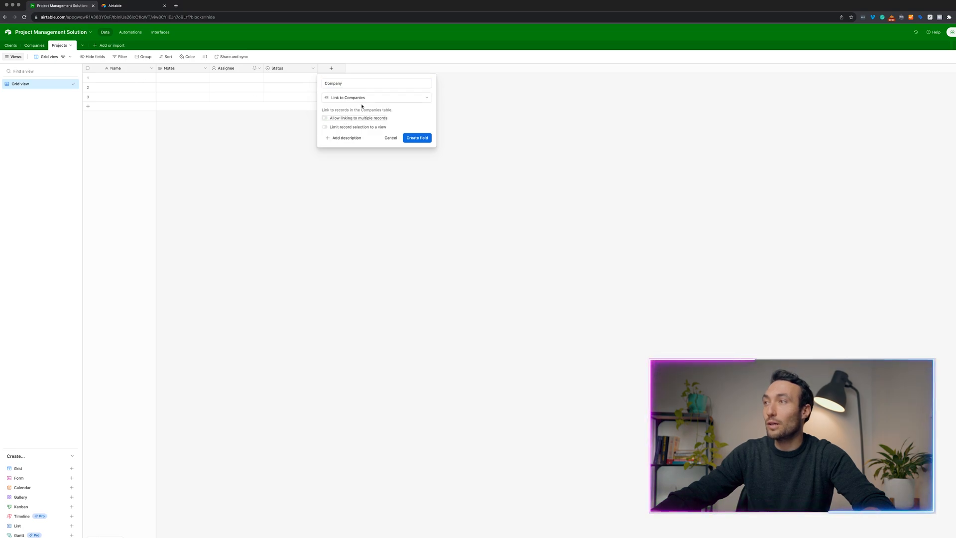
left_click(421, 138)
Link row 1 to Bob's Sock Company.
left_click(331, 79)
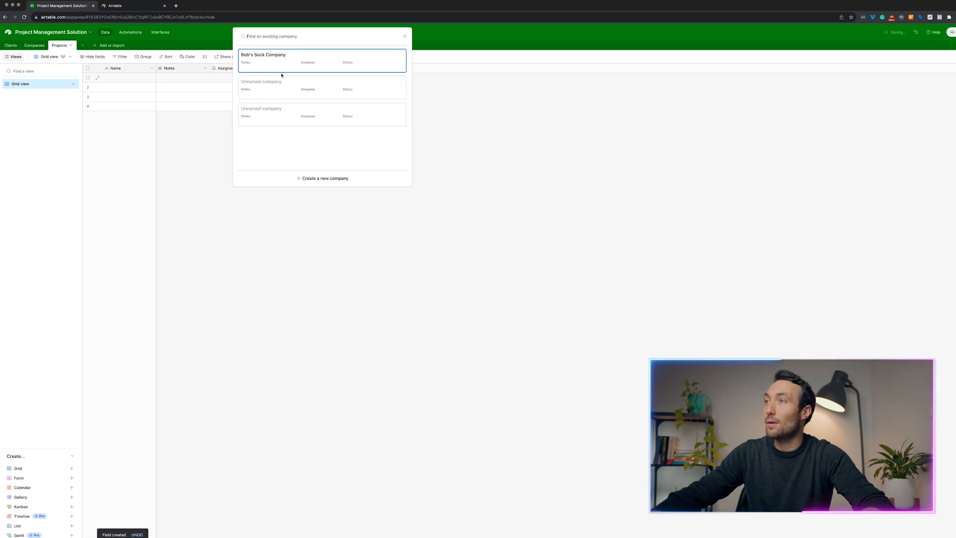
left_click(284, 64)
left_click(126, 81)
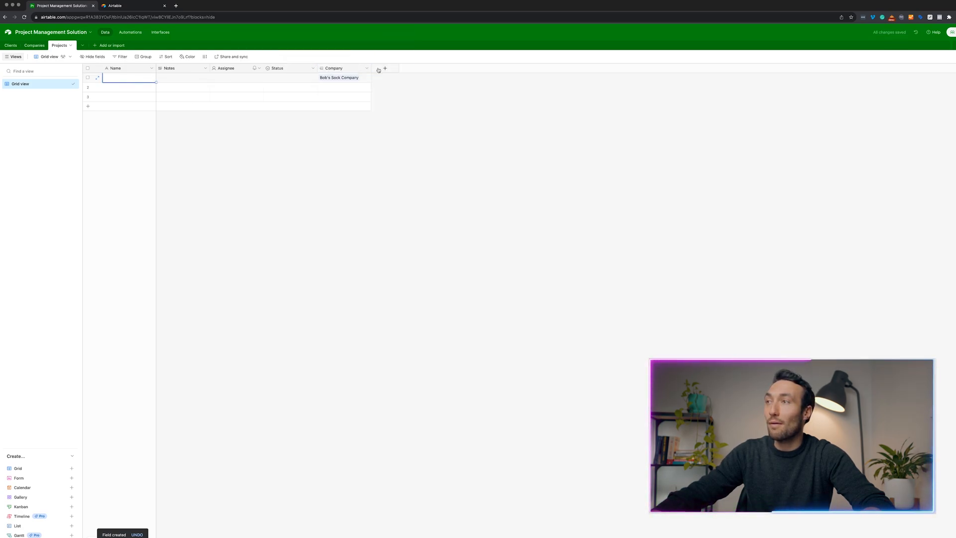
left_click(384, 68)
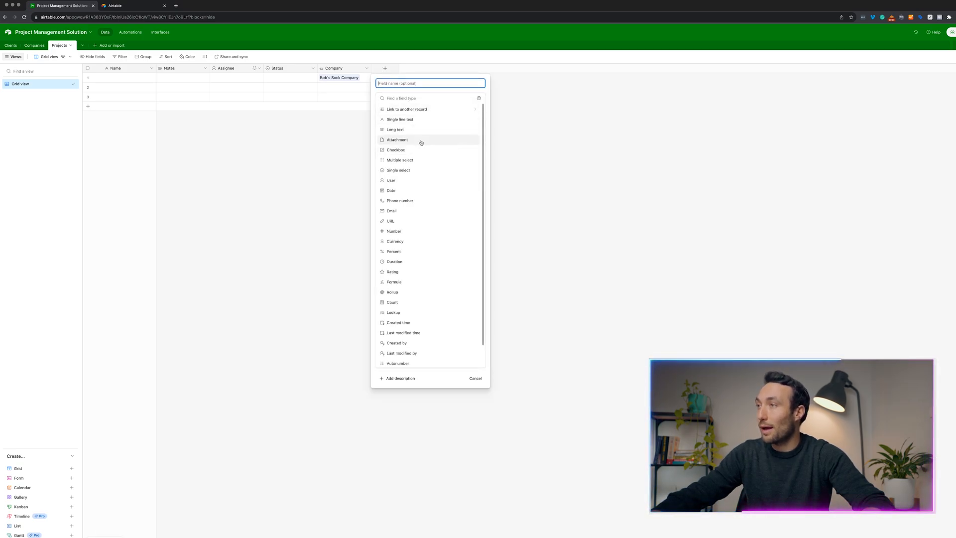
Define Type of Project as single select with Video, Photography, SEO and Graphic Design Project choices, no default.
left_click(413, 171)
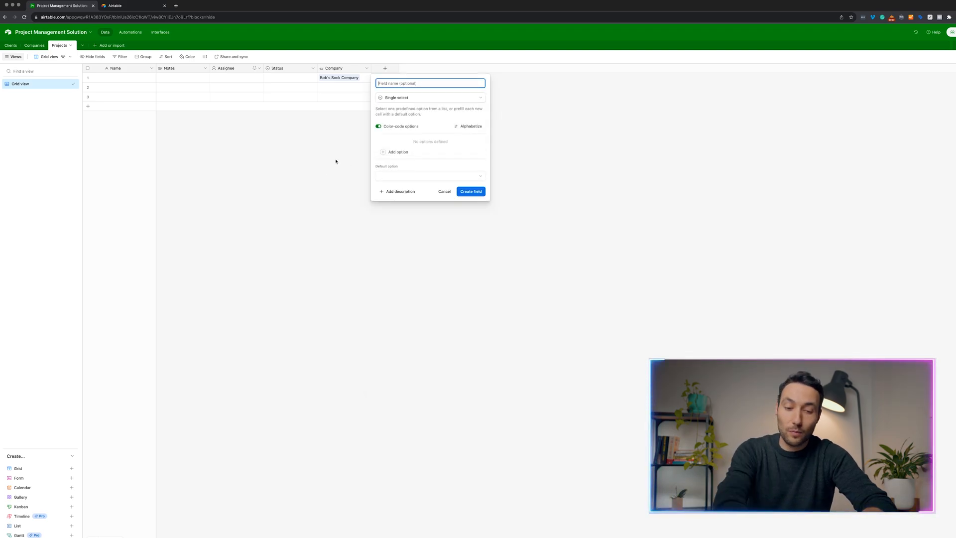
type("Type of Project")
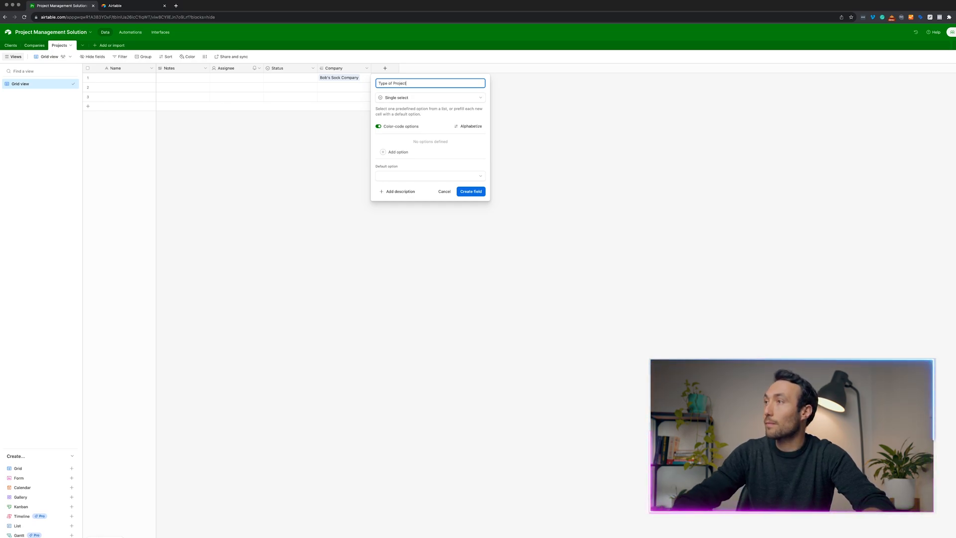
key("Tab")
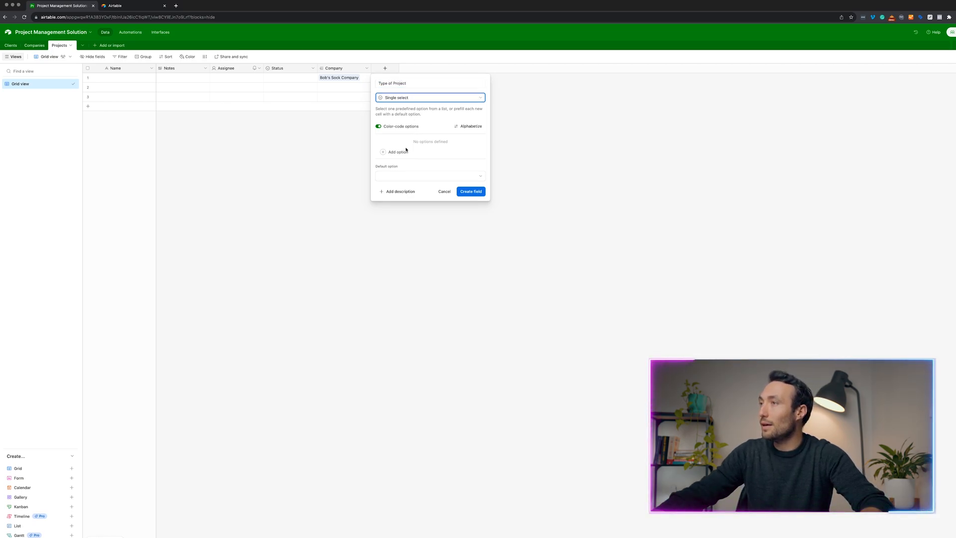
left_click(396, 152)
type("V")
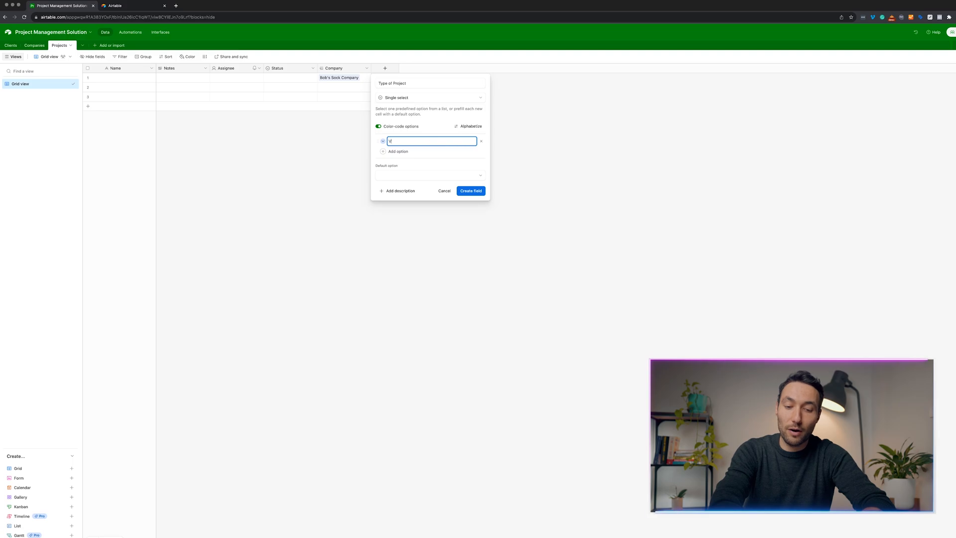
type("ideo Project")
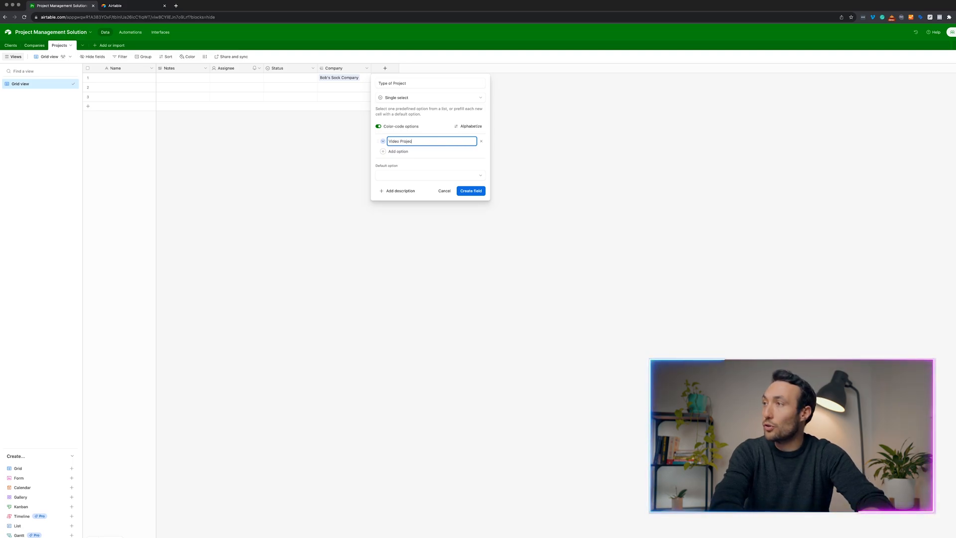
left_click(416, 152)
type("Photogr")
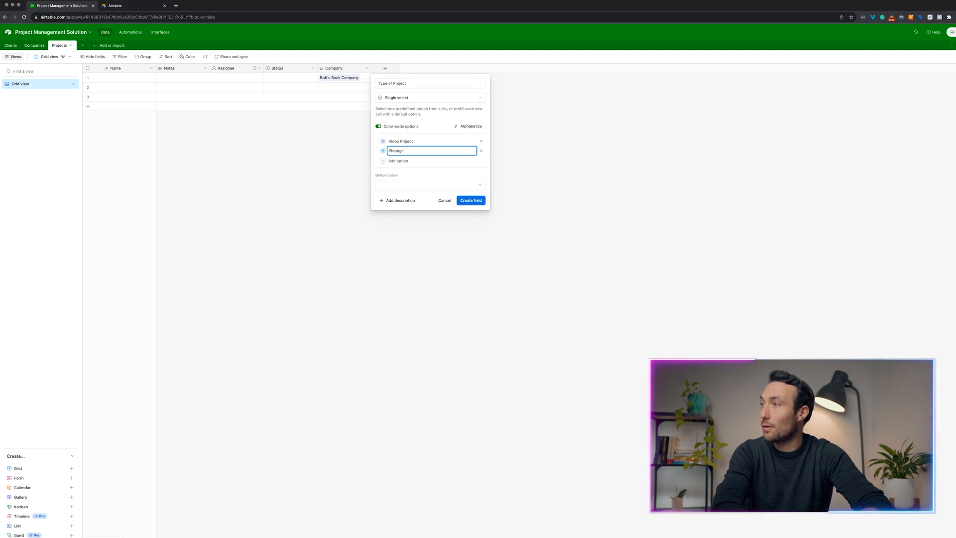
type("aphy Project")
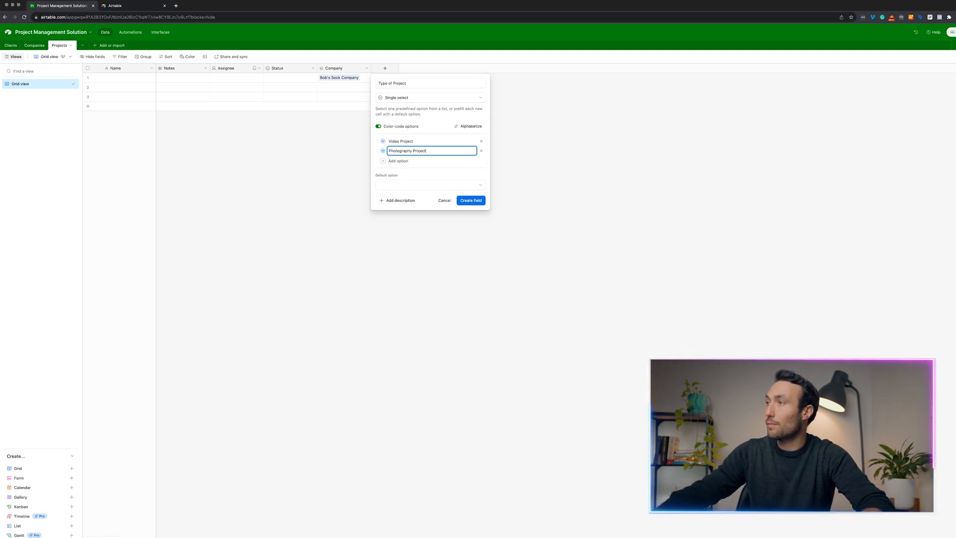
key("Return")
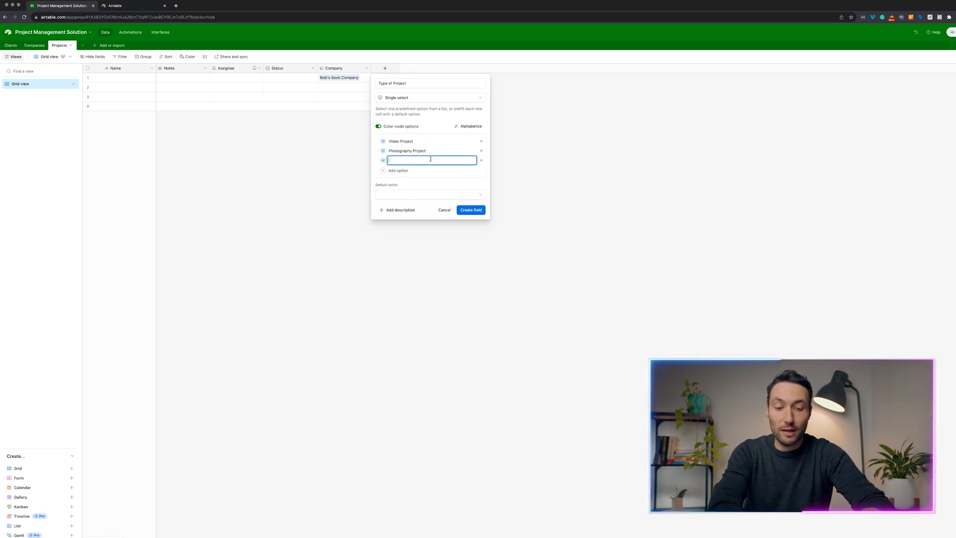
type("SEO Pa")
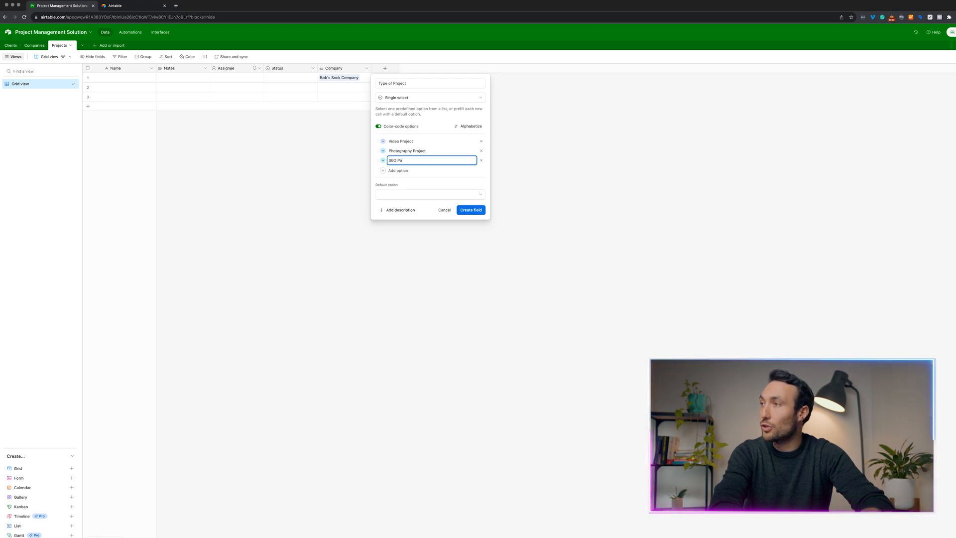
type("oject")
key("Return")
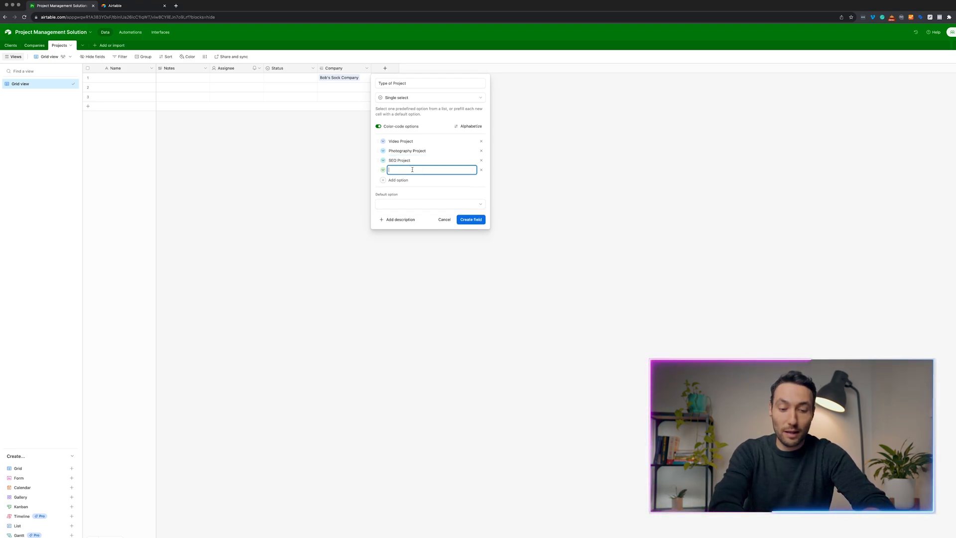
type("Graphic Design Project")
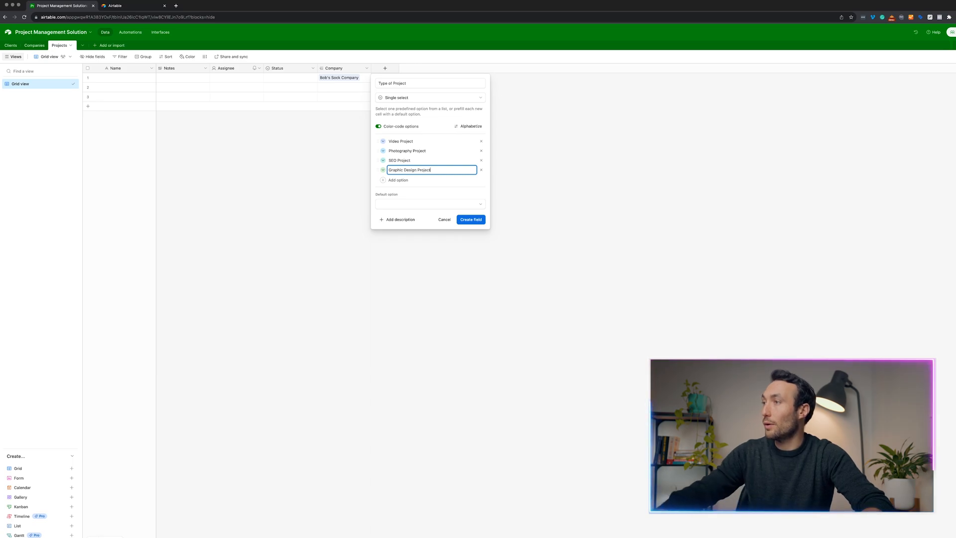
left_click(465, 205)
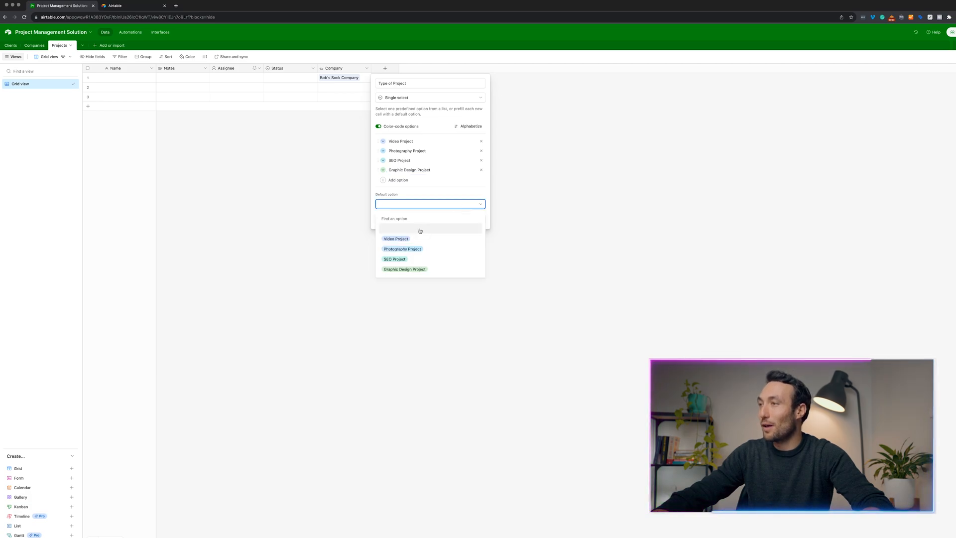
left_click(481, 192)
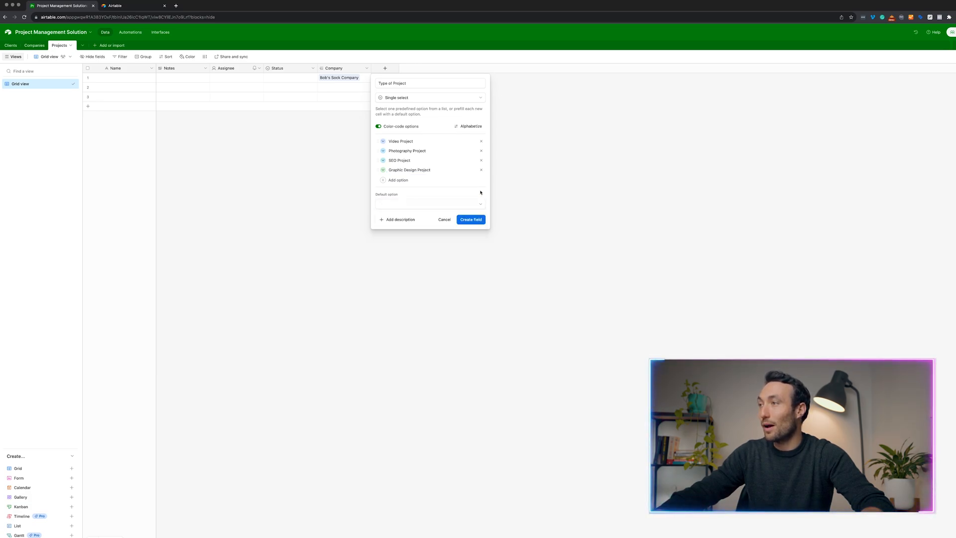
Create the Type of Project field and set row 1 to Video Project.
left_click(471, 220)
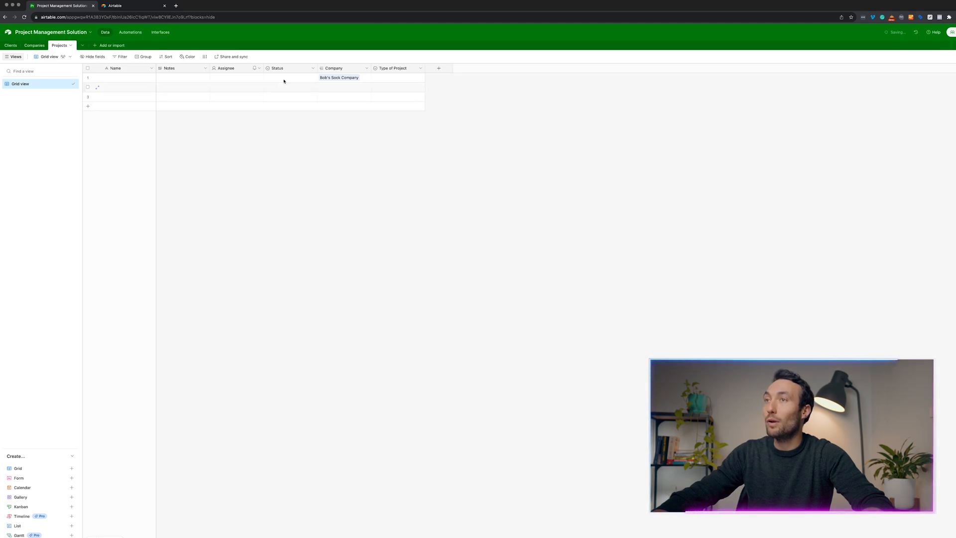
left_click(393, 78)
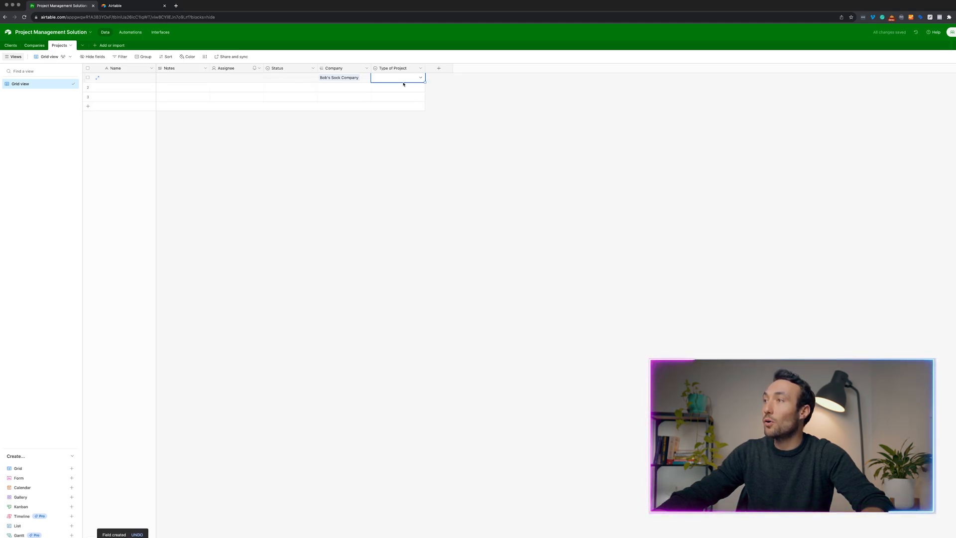
left_click(404, 79)
left_click(391, 109)
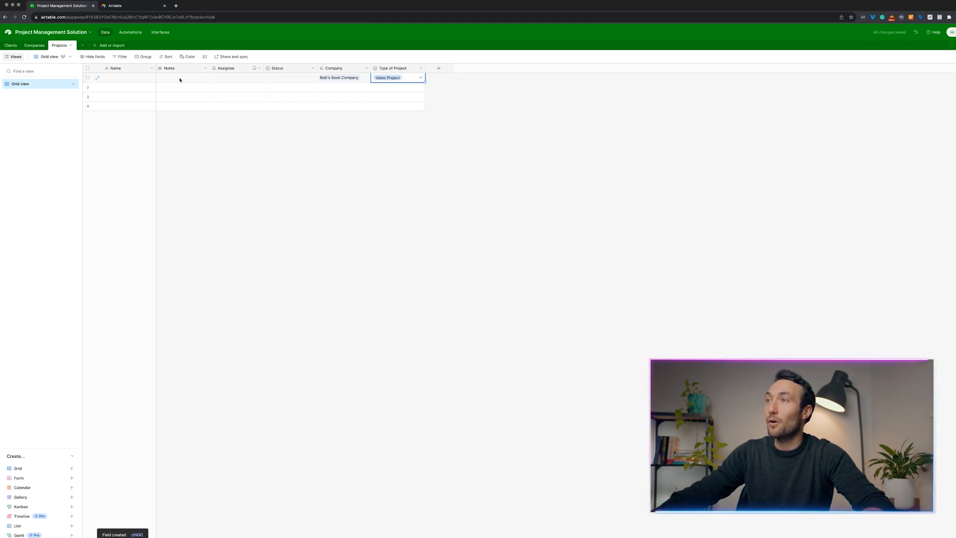
left_click(133, 81)
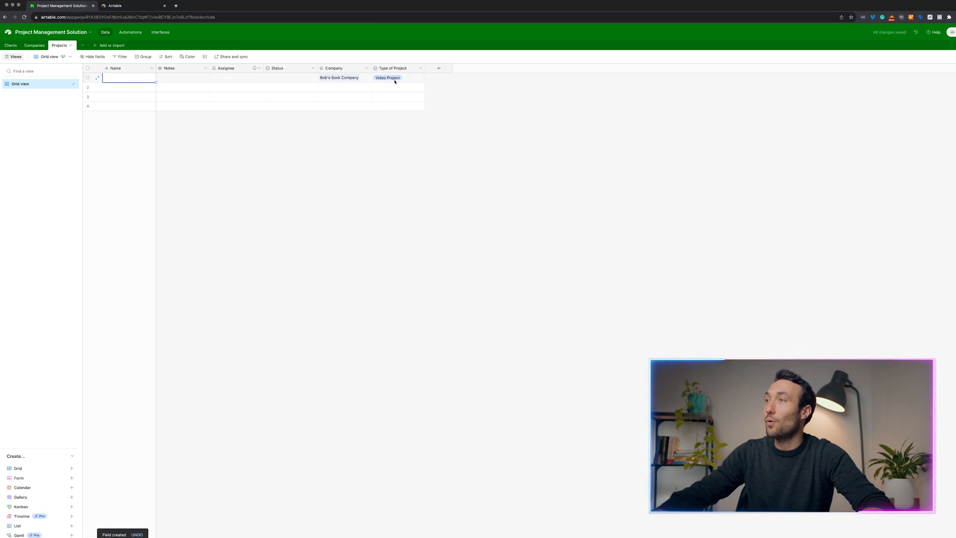
Add a Created time field named Created that shows the date only.
left_click(439, 68)
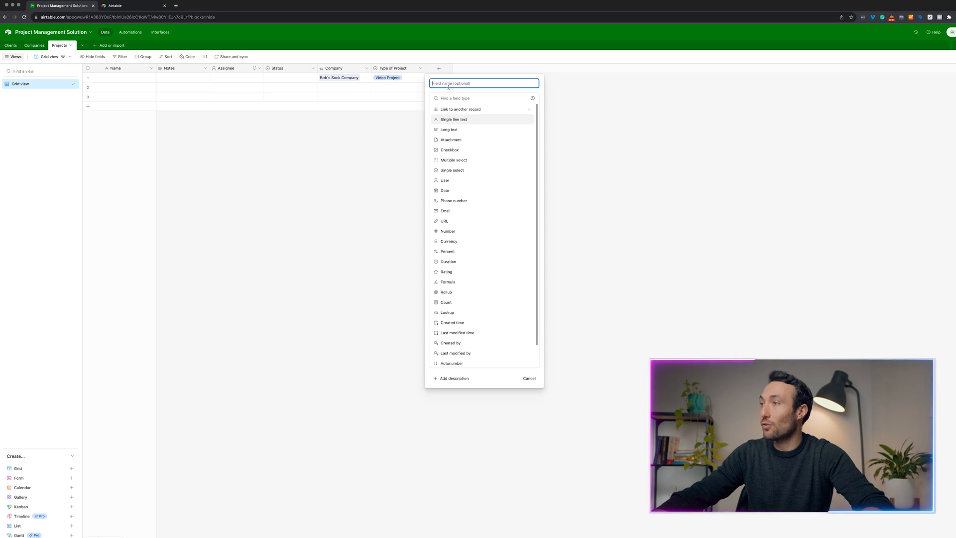
left_click(452, 97)
type("crea")
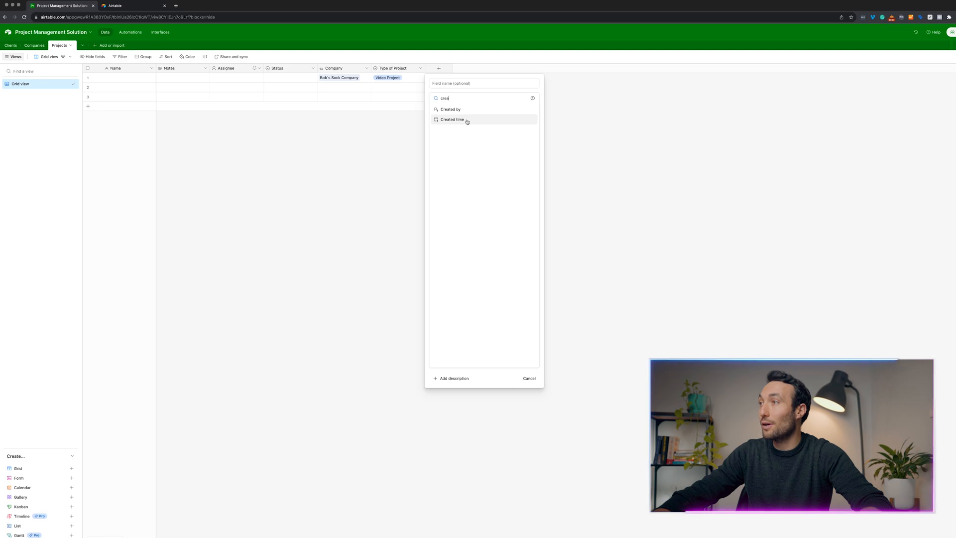
left_click(460, 120)
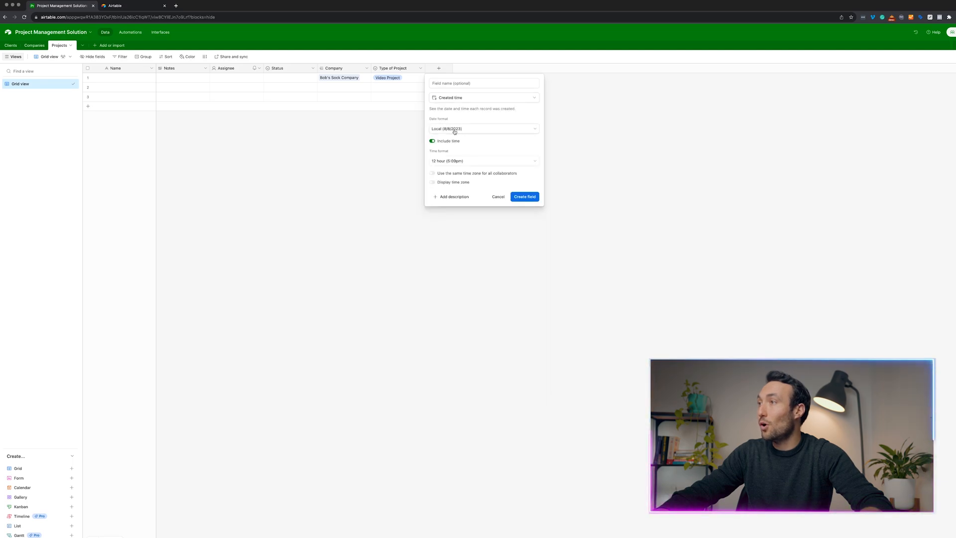
left_click(433, 141)
left_click(537, 179)
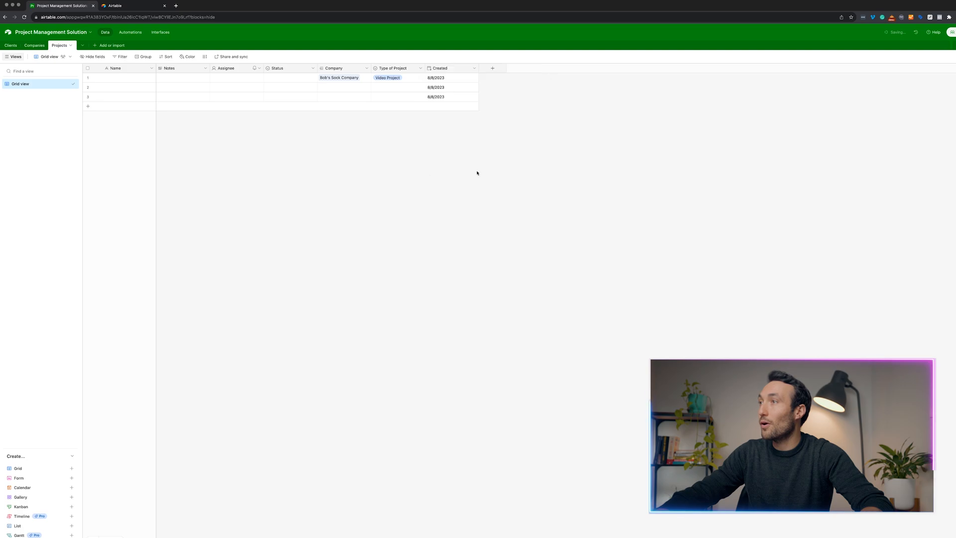
left_click(88, 87)
Delete the two empty rows and change the Name field to a formula type.
right_click(87, 91)
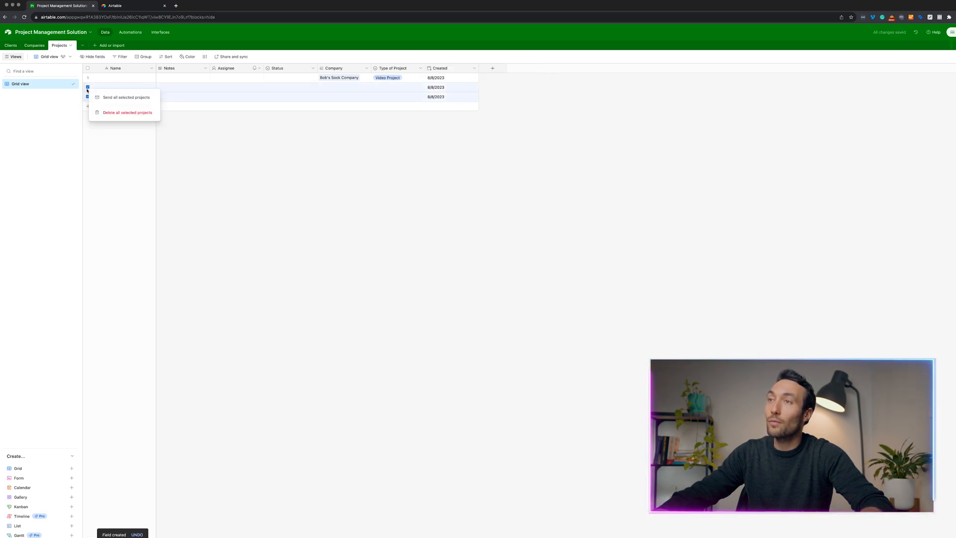
left_click(124, 113)
left_click(150, 70)
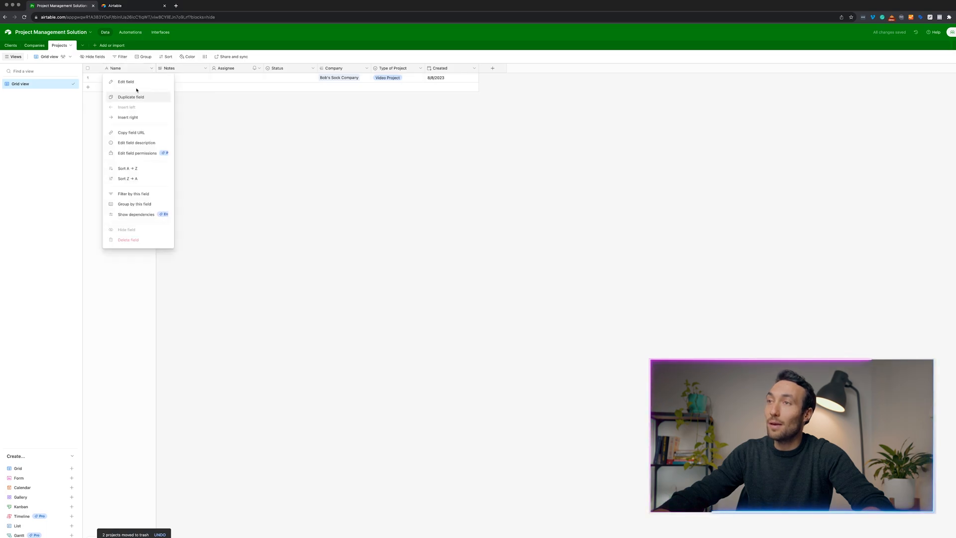
left_click(140, 81)
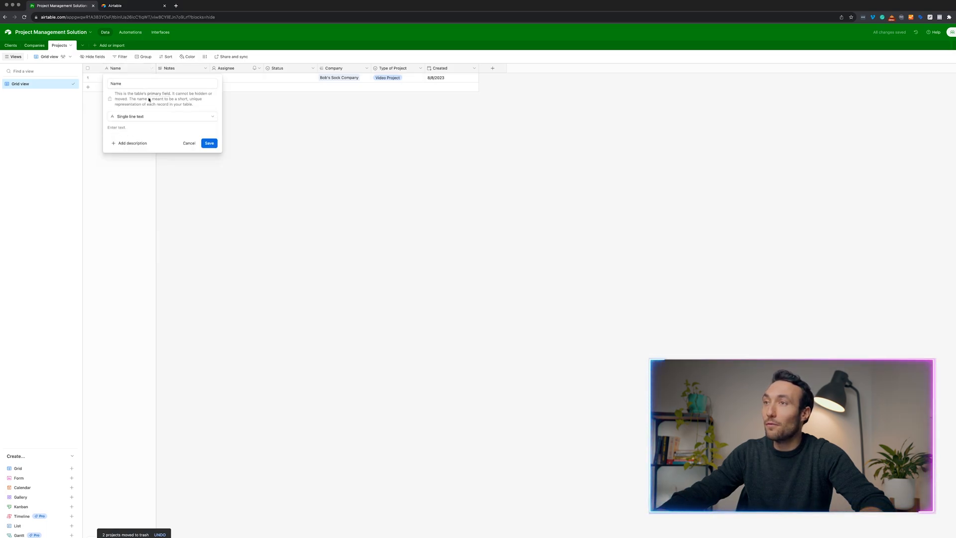
left_click(140, 116)
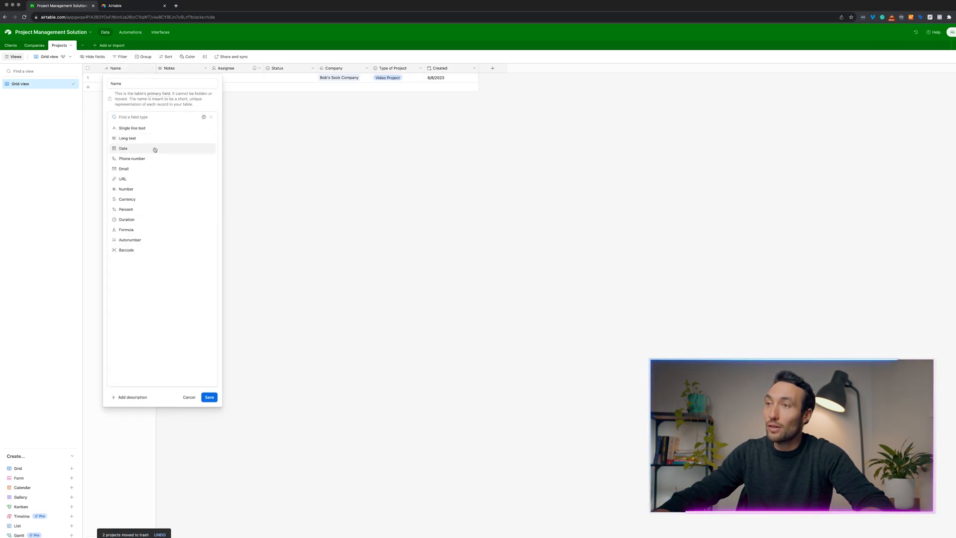
left_click(132, 229)
left_click(135, 151)
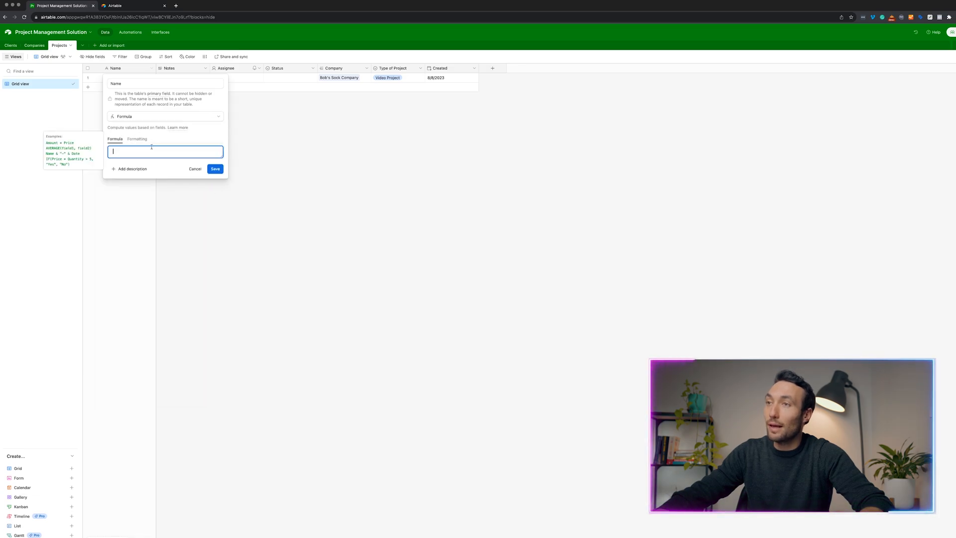
Set the Name formula to CONCATENATE(Company, {Type of Project}, Created) and confirm.
type("CON")
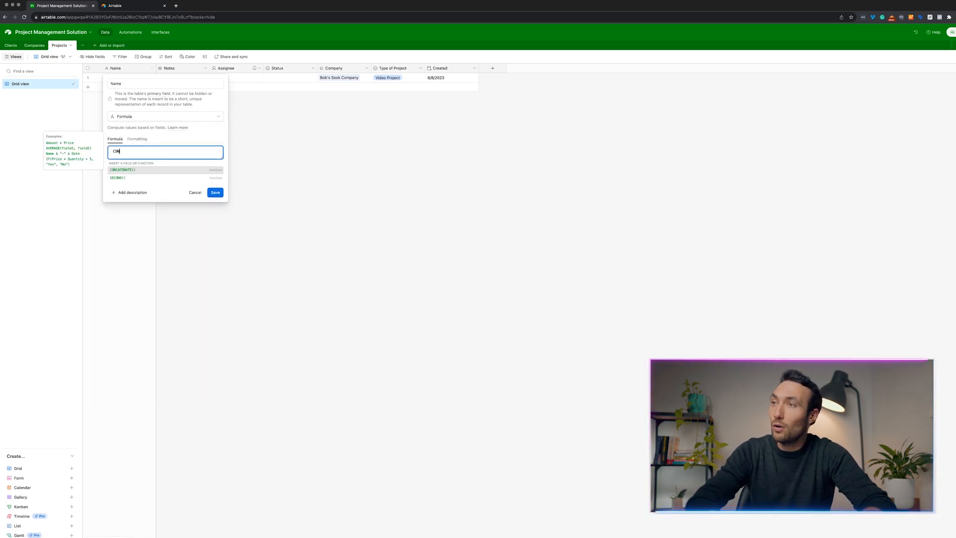
left_click(137, 171)
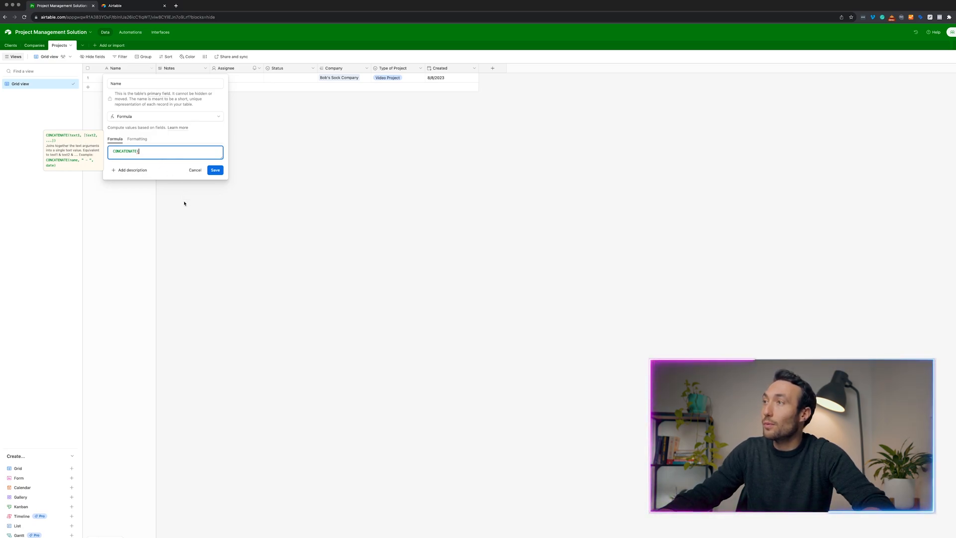
type("Com")
left_click(126, 170)
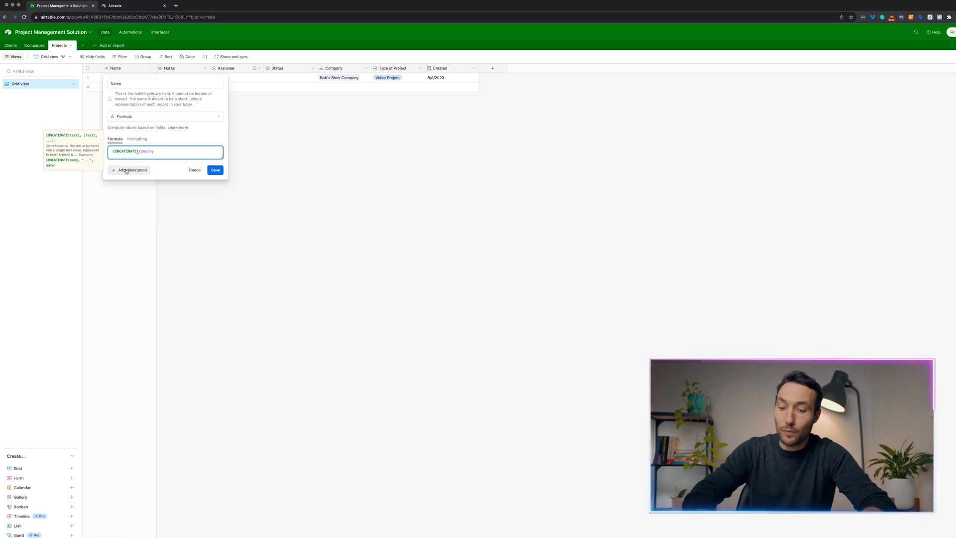
type(", ty")
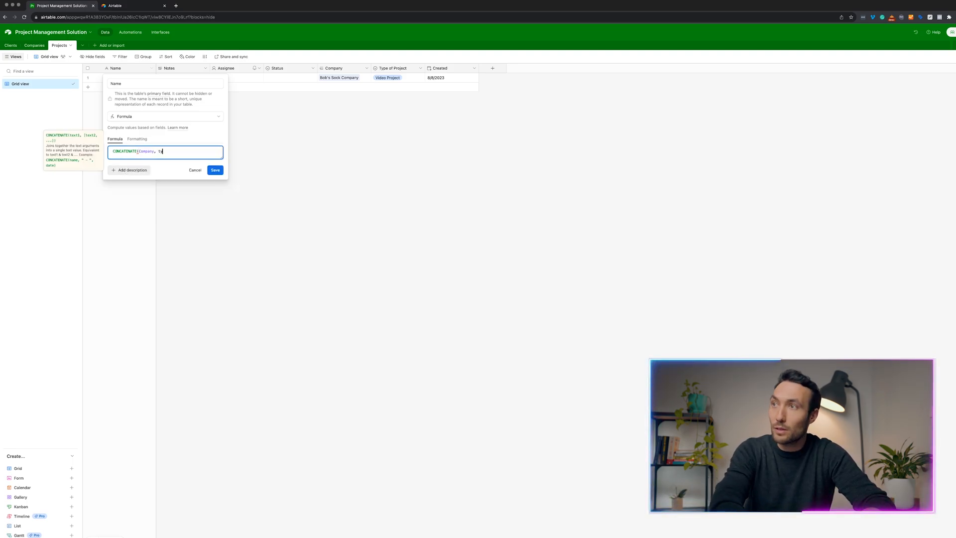
type("pe")
key("Tab")
type(",")
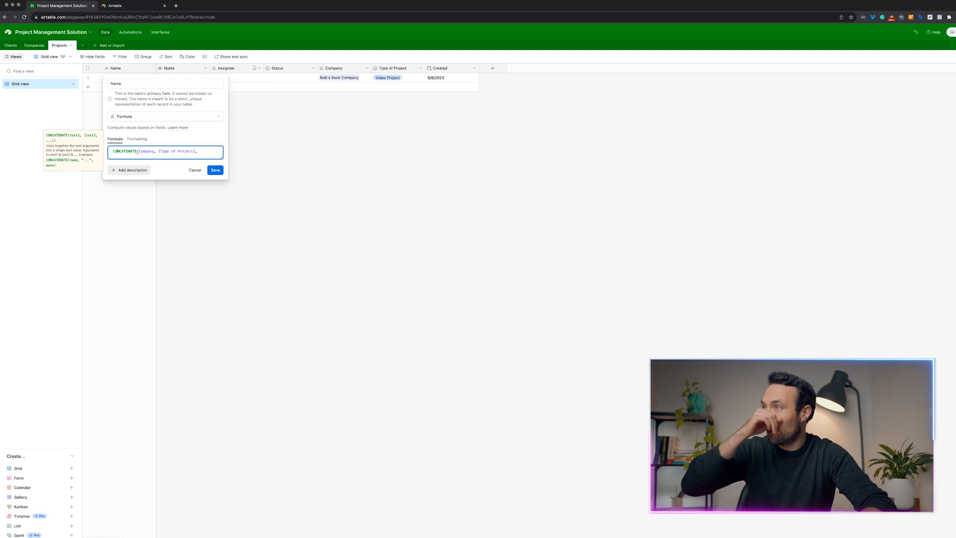
type(" crea")
key("Tab")
type(")")
left_click(218, 171)
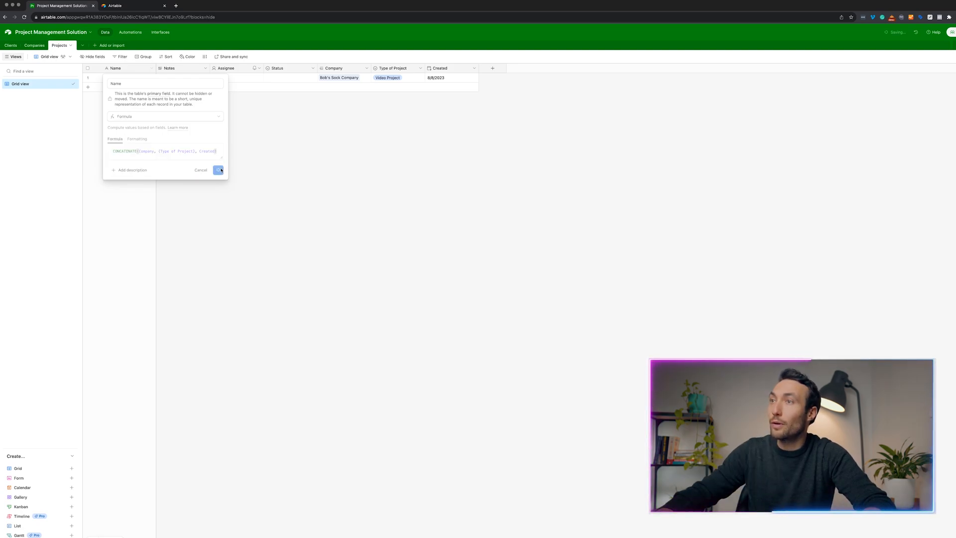
key("Return")
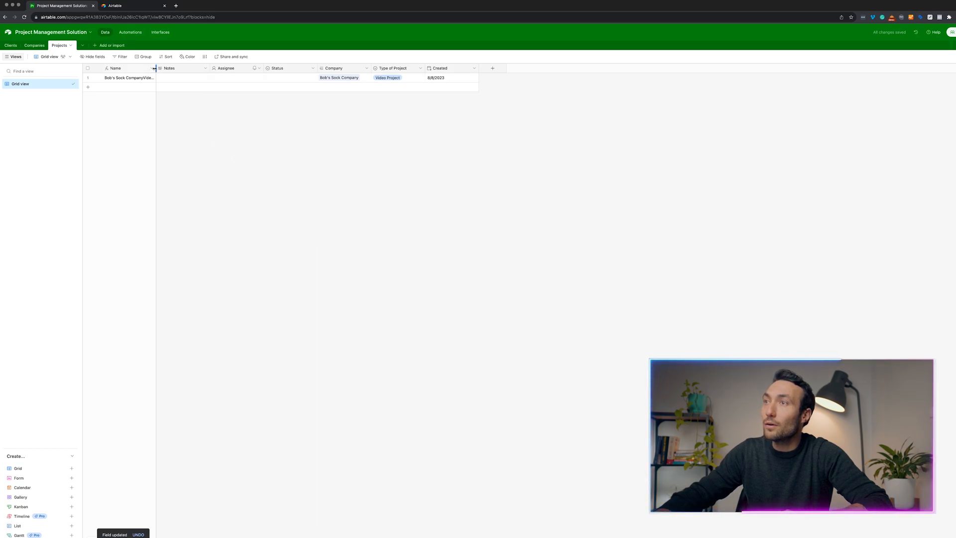
Widen the Name column and inspect the combined project name.
left_click_drag(155, 68, 286, 68)
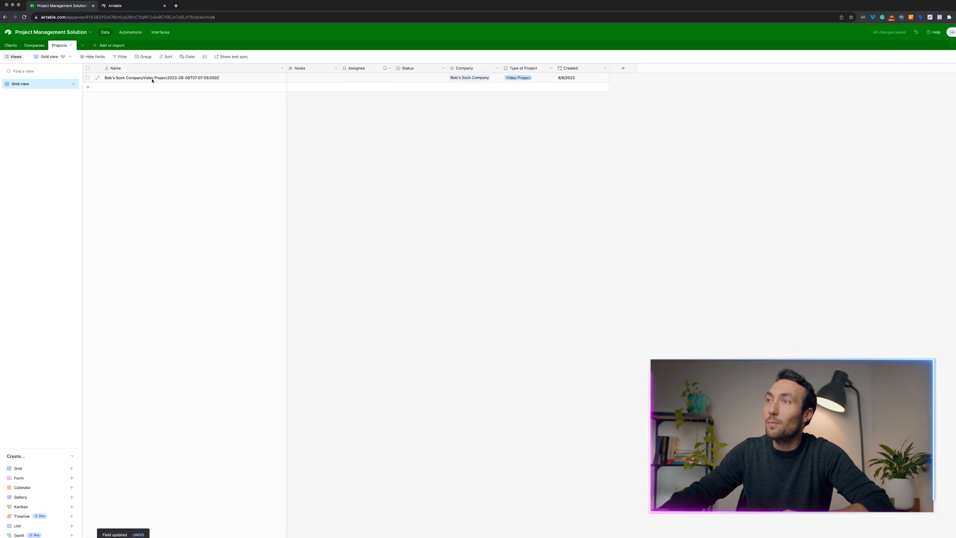
left_click(190, 79)
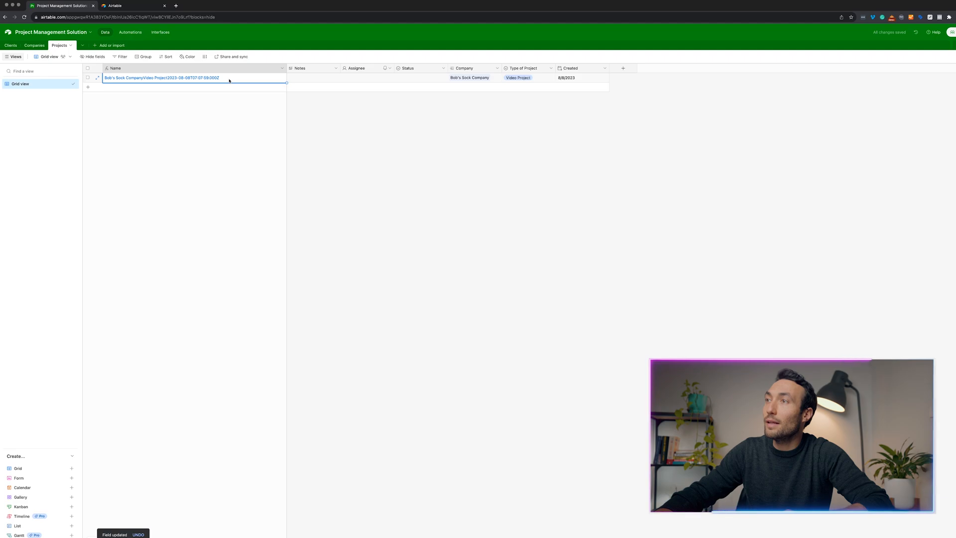
left_click(229, 81)
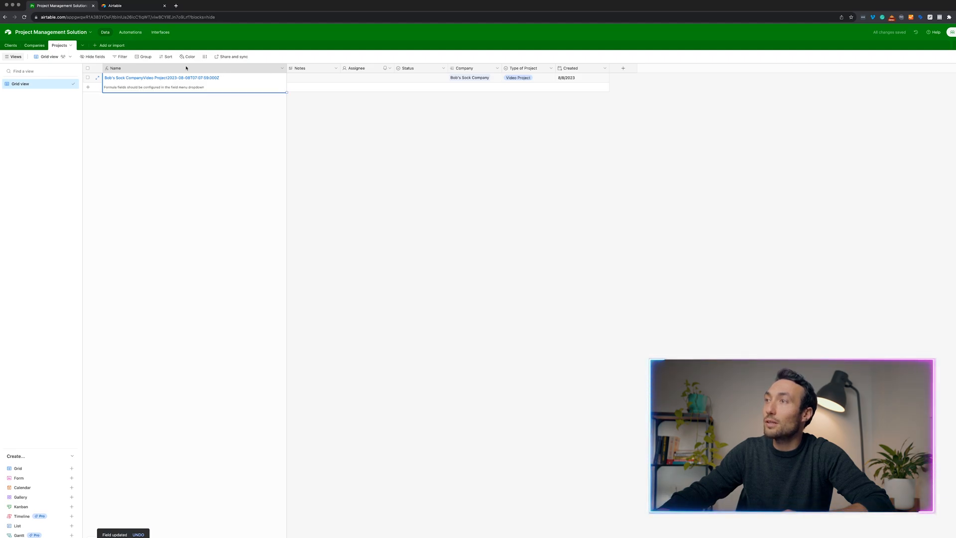
left_click(282, 68)
Change the Name formula to CONCATENATE(Company, " - ", {Type of Project}), dropping Created.
left_click(262, 82)
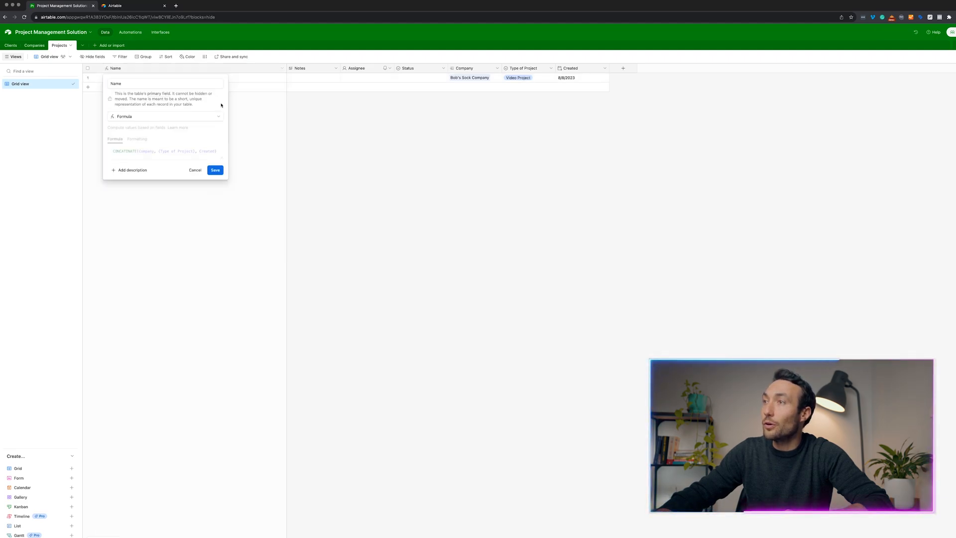
left_click(159, 151)
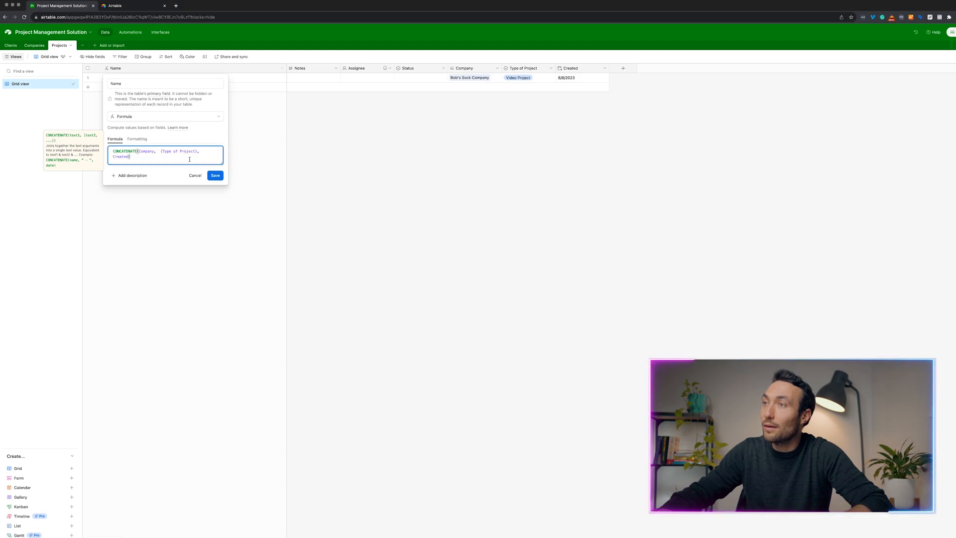
key("BackSpace")
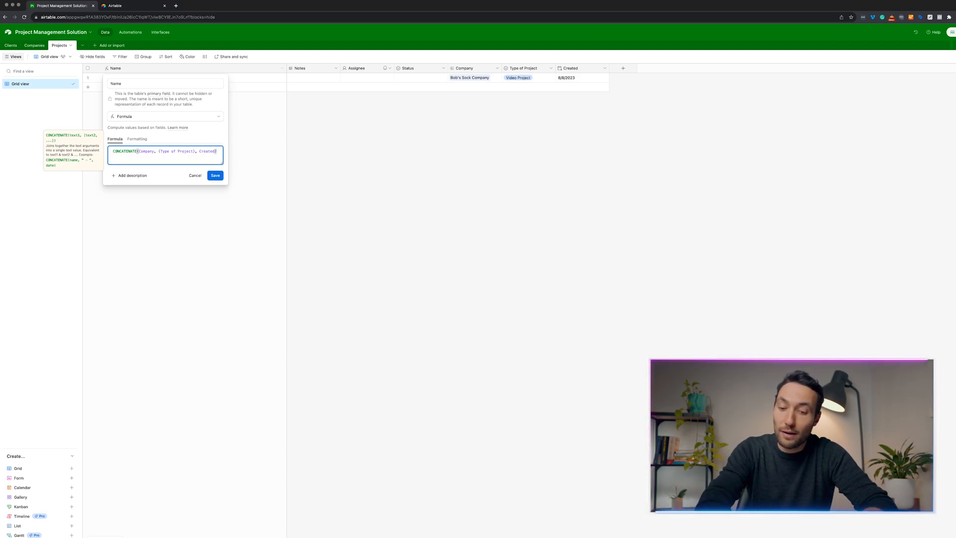
type("\"-")
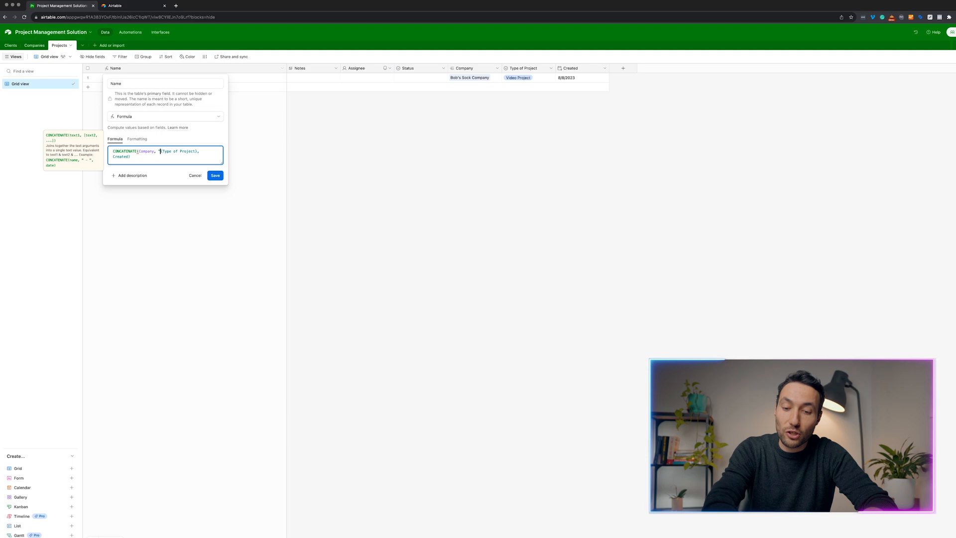
type("\"")
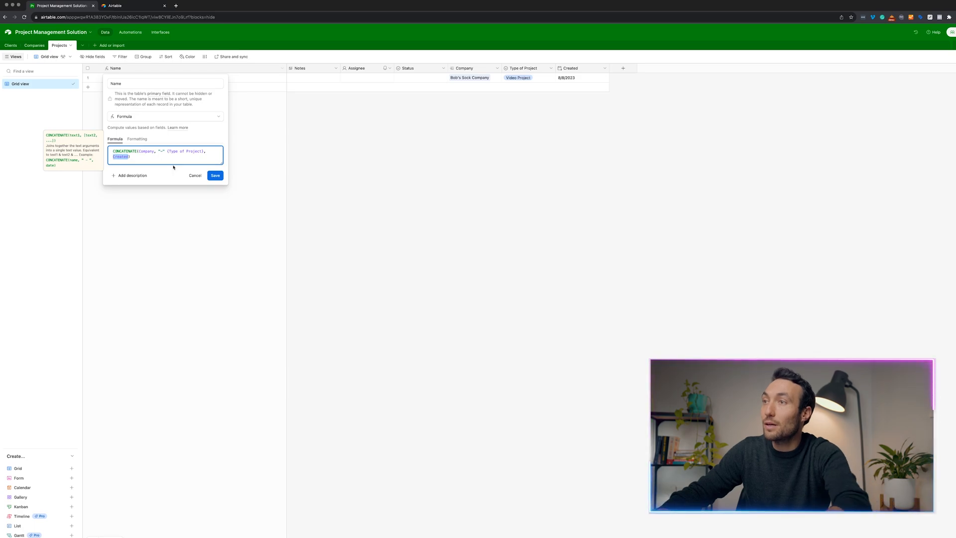
key("BackSpace")
key("BackSpace")
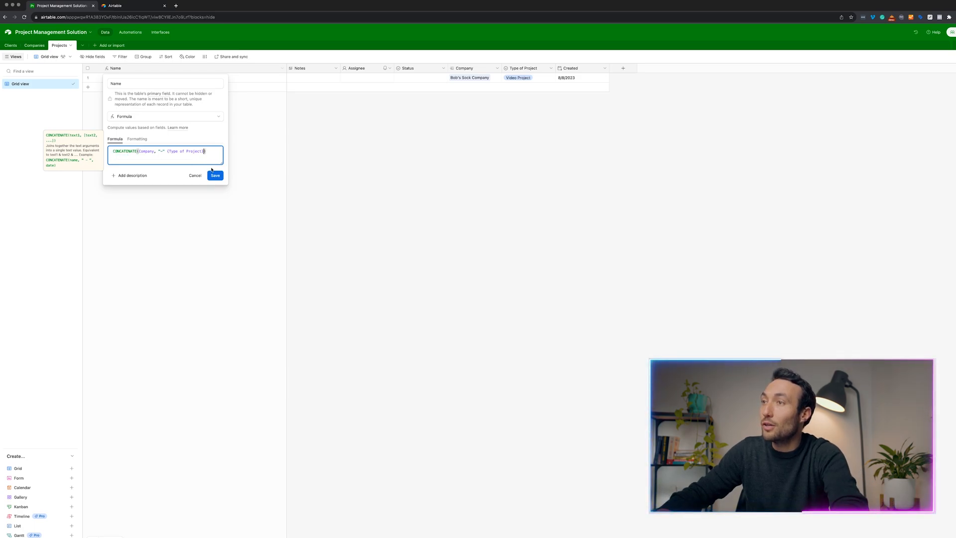
left_click(215, 175)
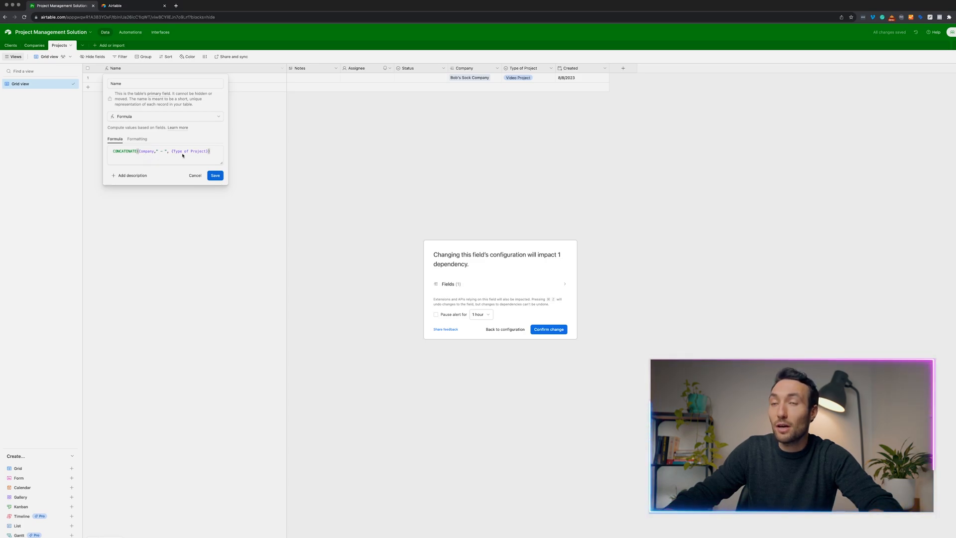
left_click(549, 329)
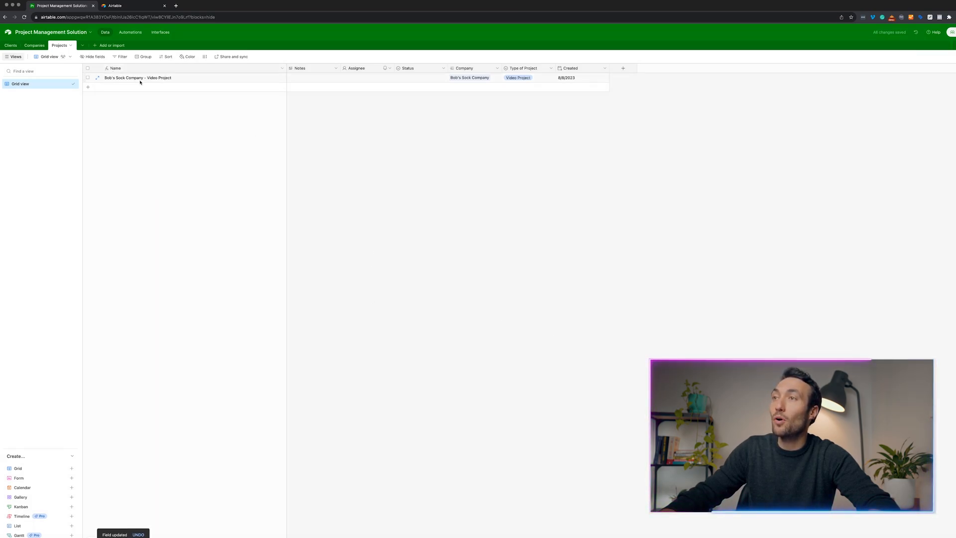
Check that the project name reads Bob's Sock Company - Video Project.
left_click(200, 81)
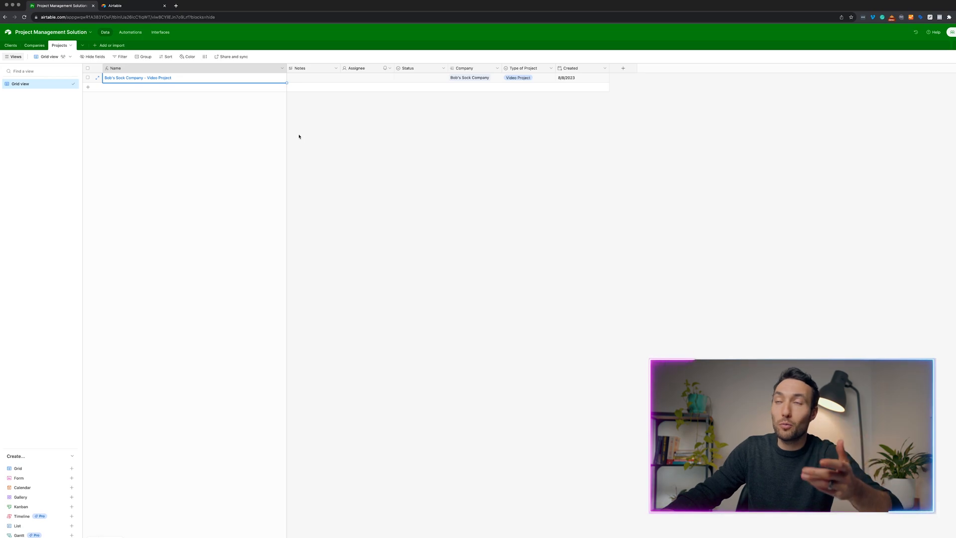
left_click(273, 103)
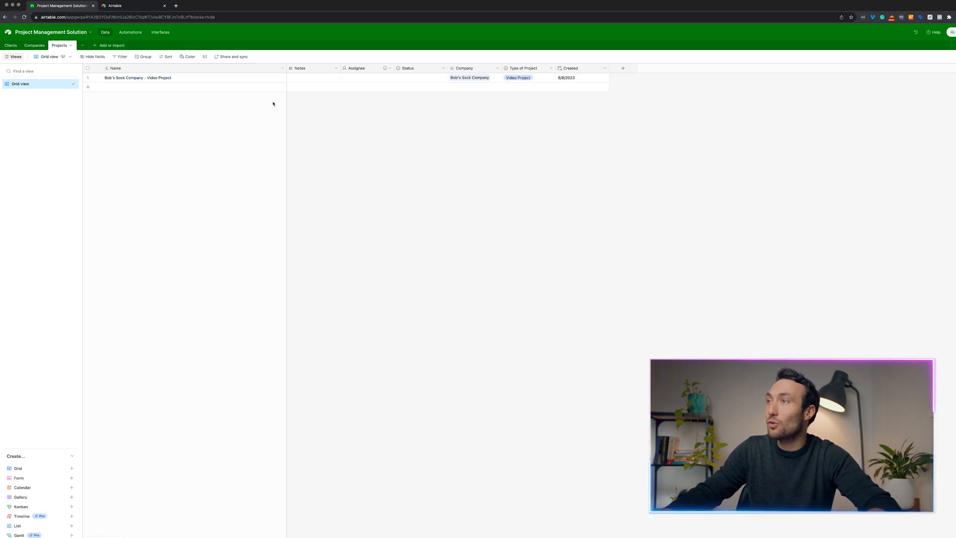
left_click(197, 79)
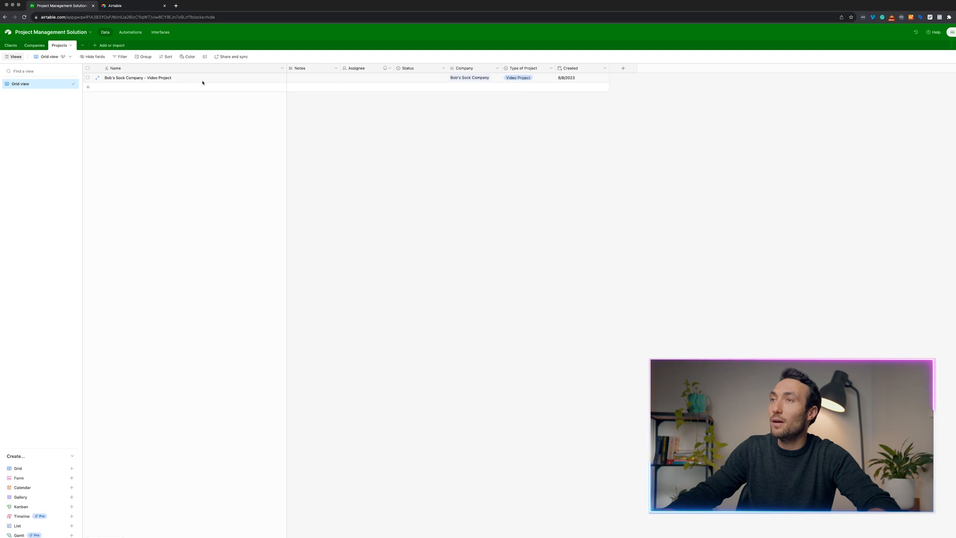
left_click(34, 46)
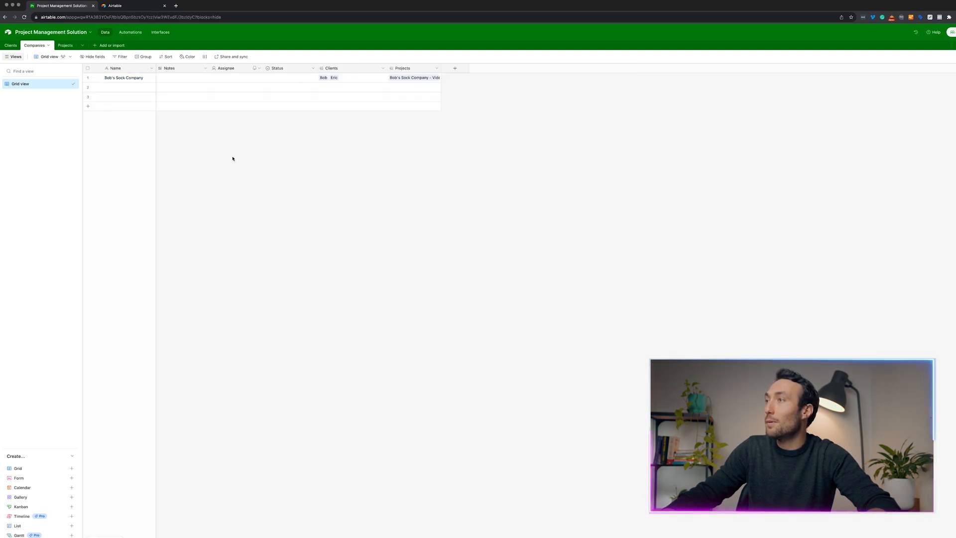
Widen the Companies table's Projects column and review the Bob's Sock Company record's links.
left_click_drag(441, 69, 509, 68)
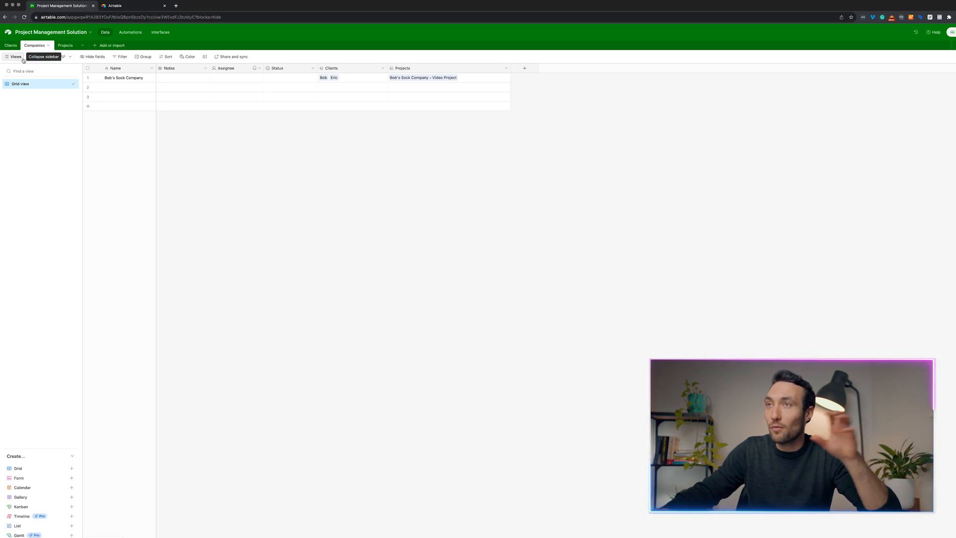
left_click(324, 80)
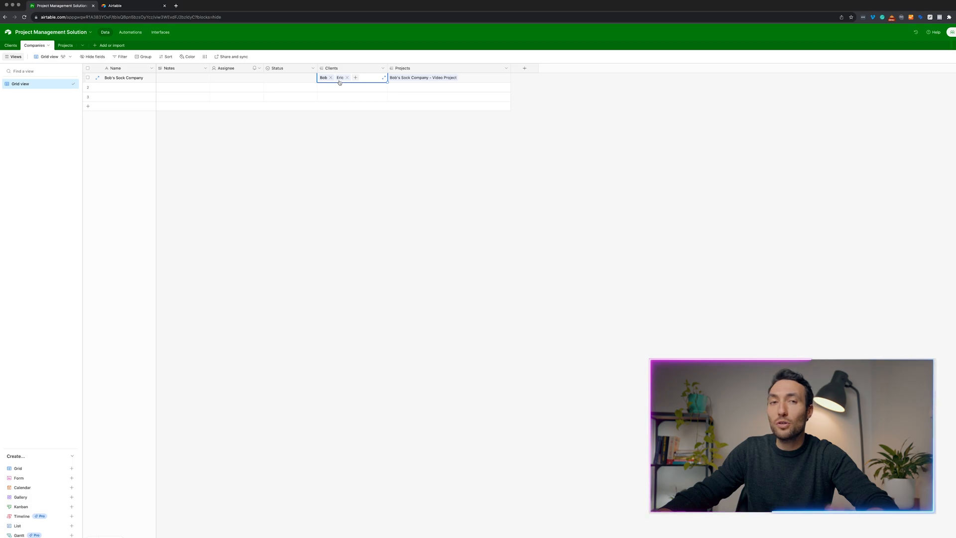
left_click(74, 48)
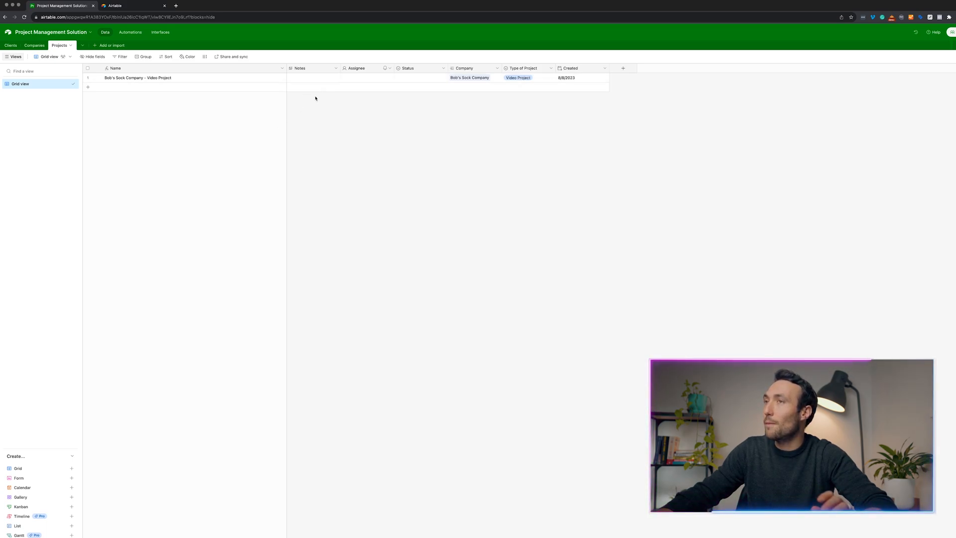
left_click(27, 48)
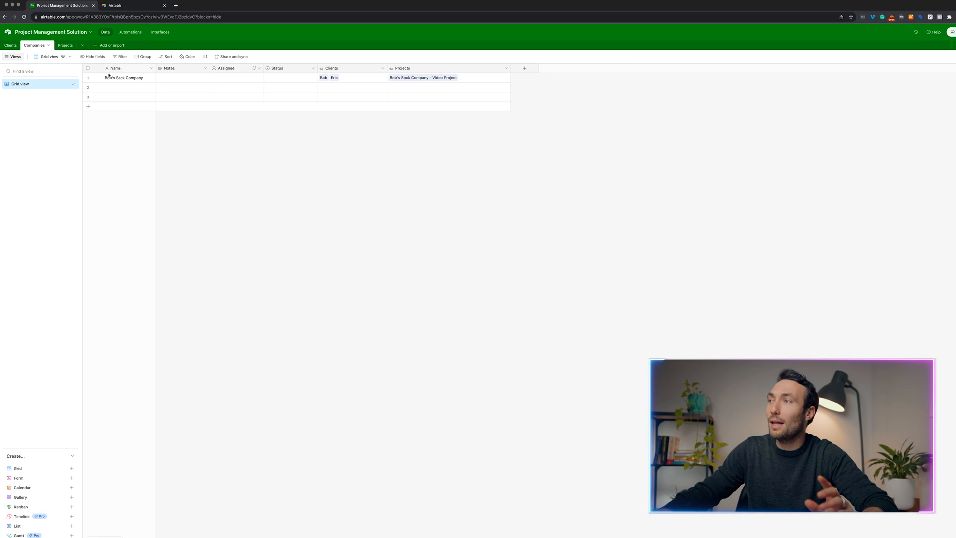
left_click(97, 78)
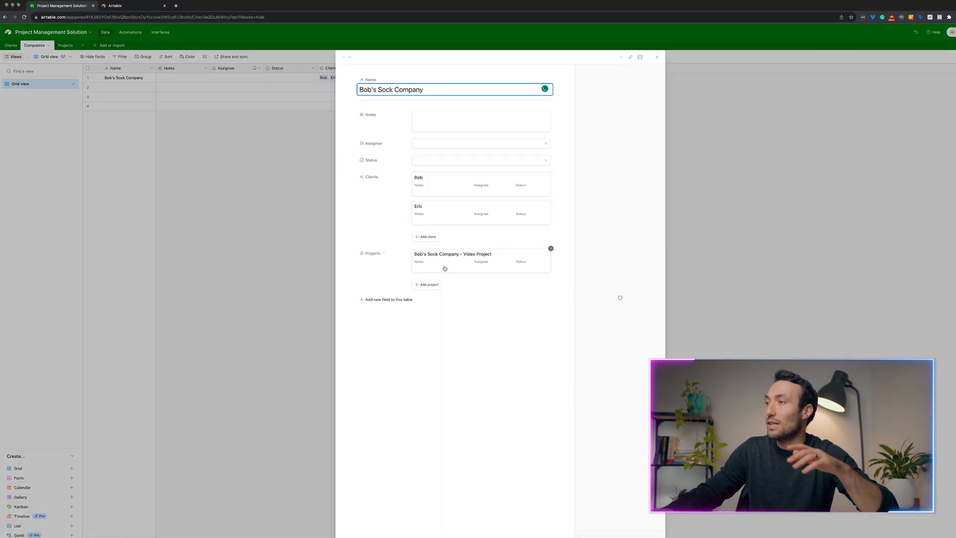
left_click(145, 216)
left_click(65, 46)
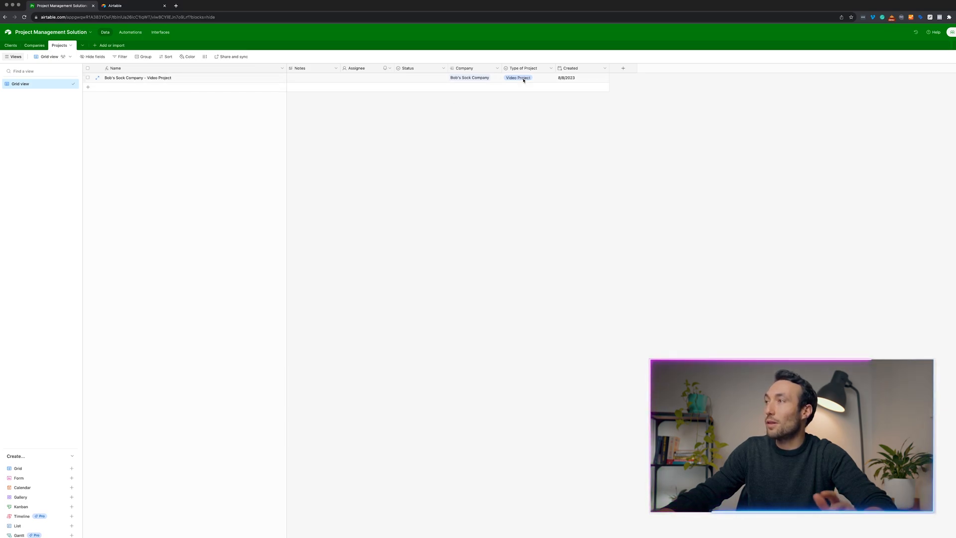
left_click(84, 46)
Add a new blank table named Videos.
left_click(84, 46)
left_click(109, 45)
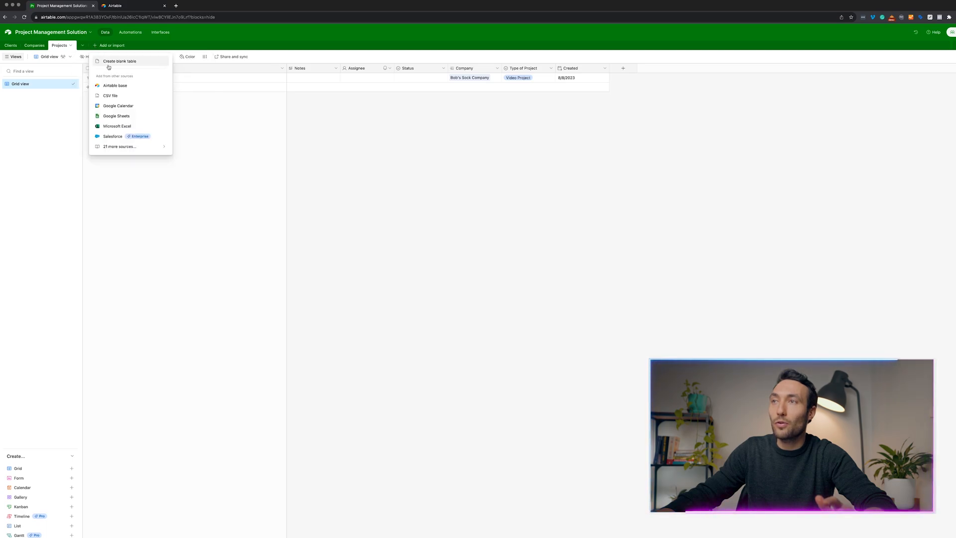
left_click(119, 61)
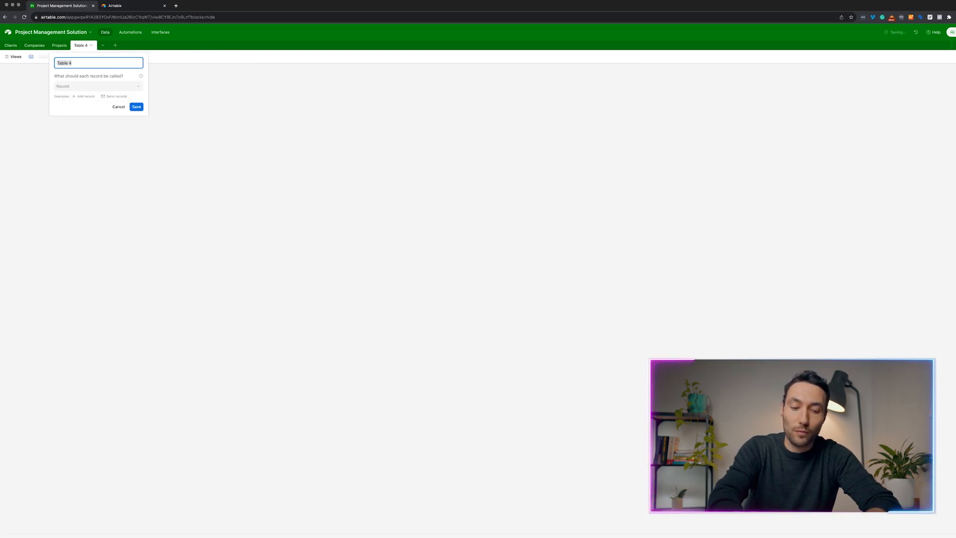
type("Videos")
key("Return")
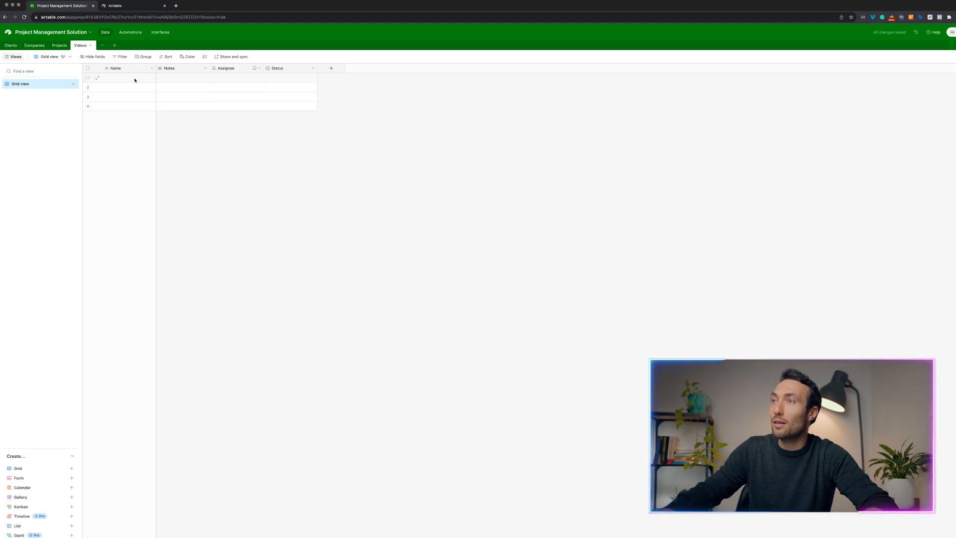
left_click(135, 80)
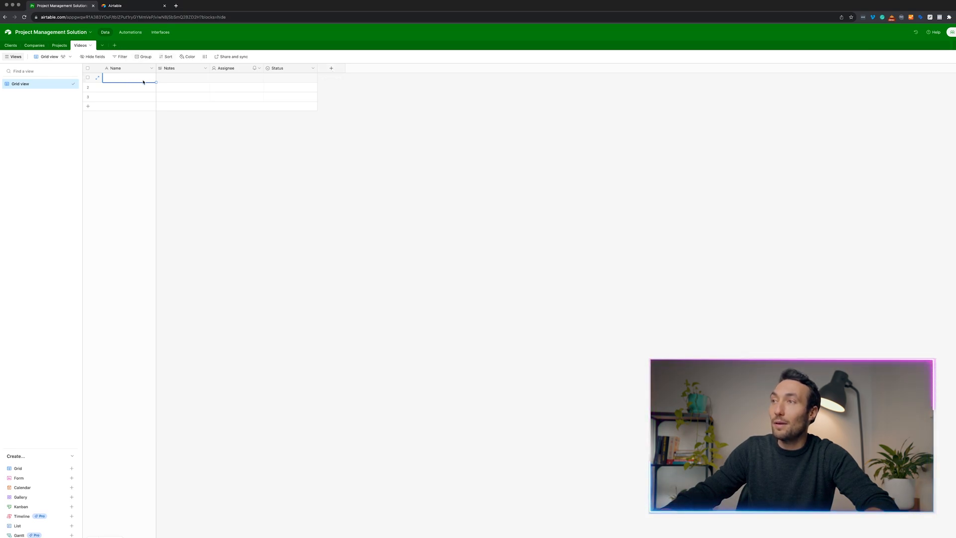
left_click(334, 69)
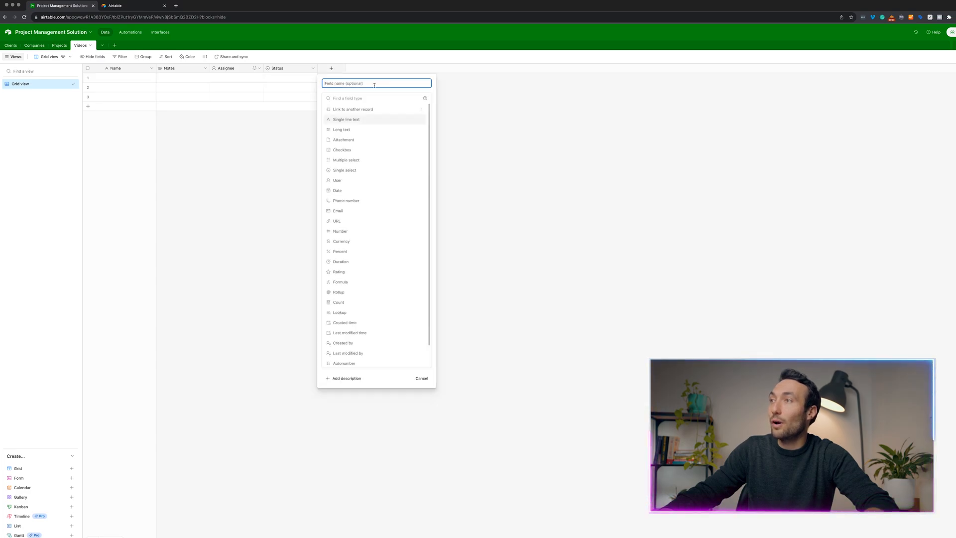
Add a Project field linking to a single record in the Projects table.
left_click(354, 109)
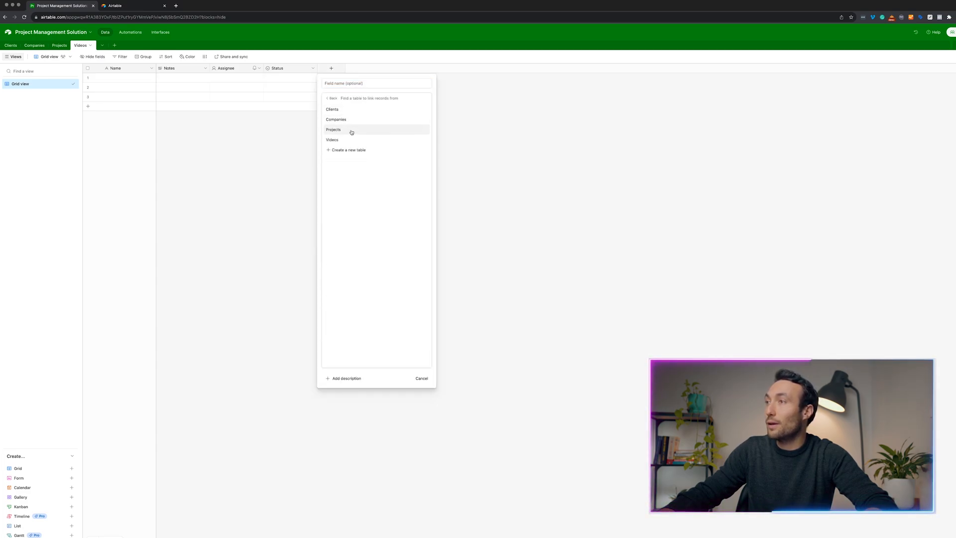
left_click(349, 130)
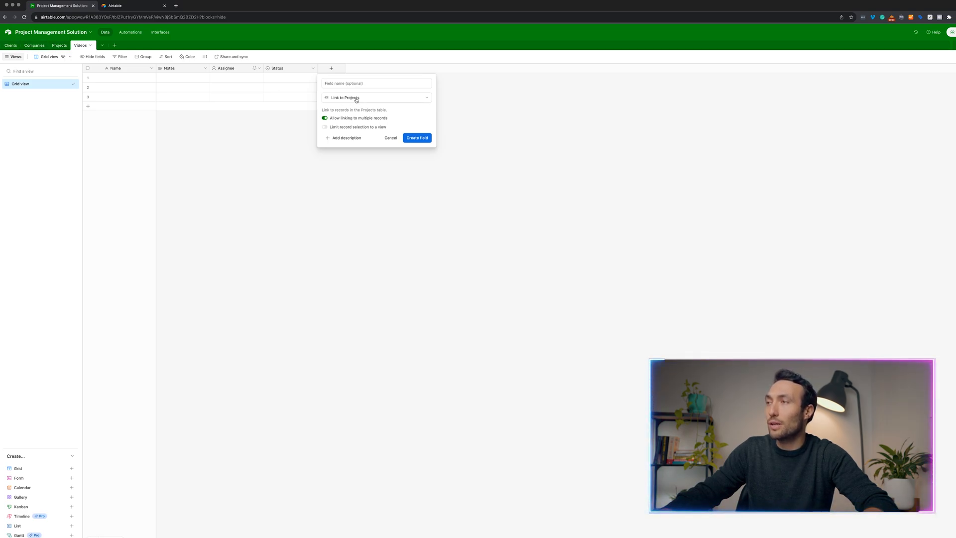
left_click(380, 120)
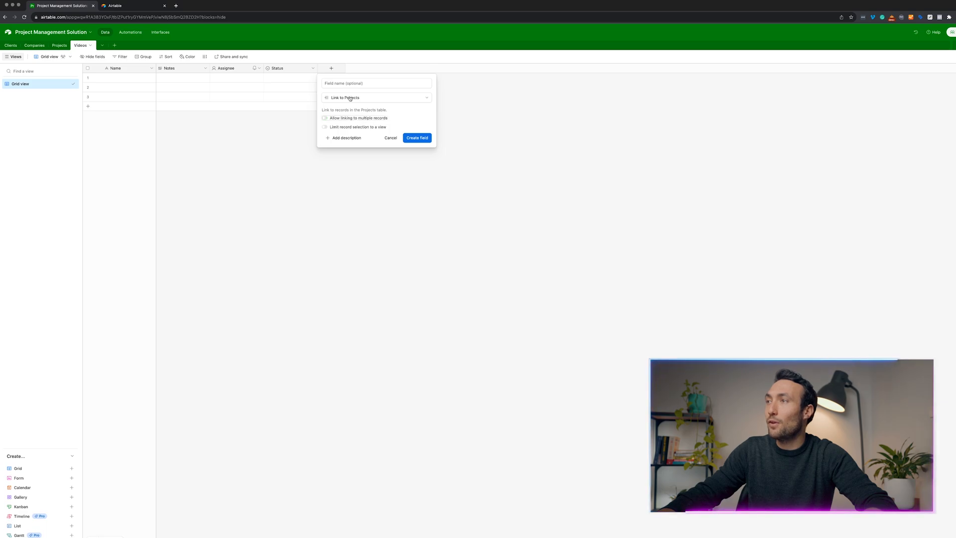
left_click(352, 83)
type("Project")
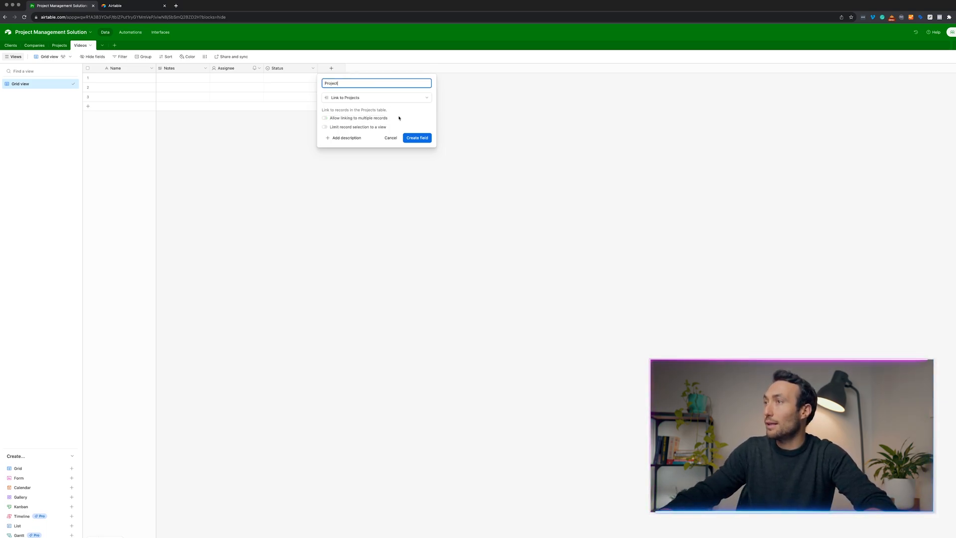
left_click(416, 138)
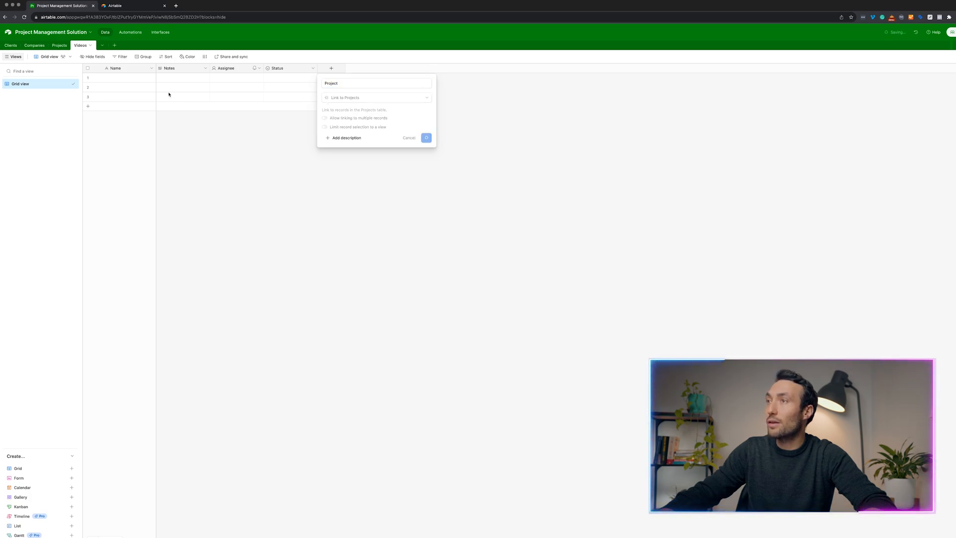
Link row 1 to the Bob's Sock Company - Video Project record.
left_click(330, 79)
left_click(326, 78)
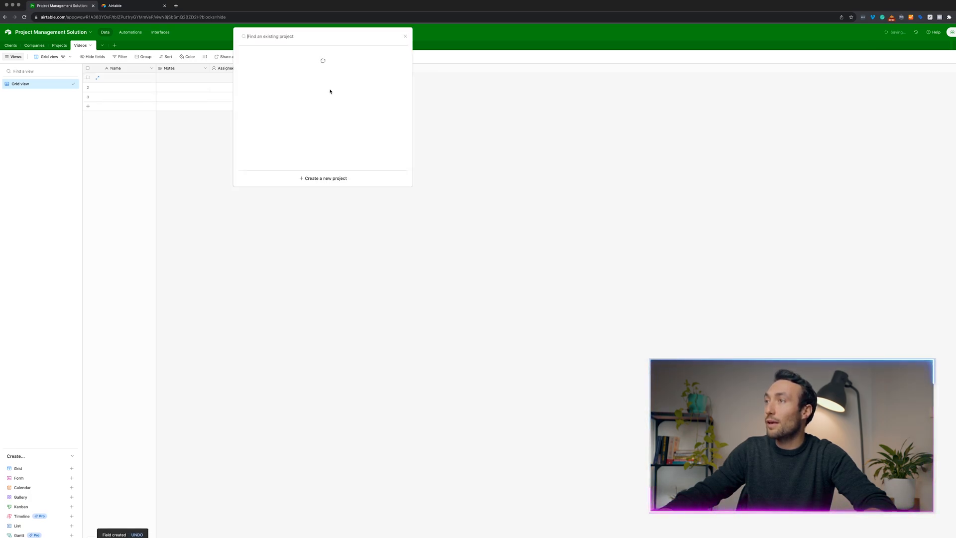
left_click(269, 67)
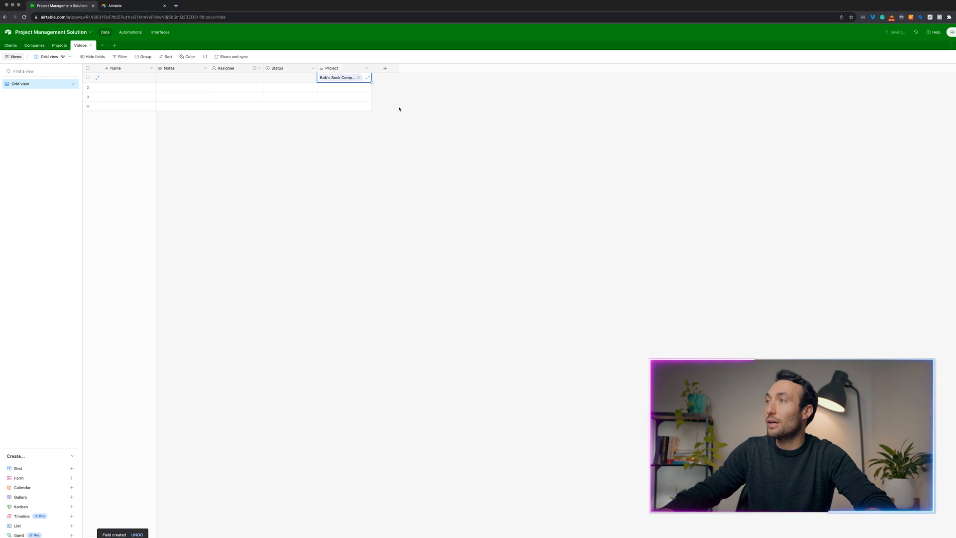
left_click(381, 71)
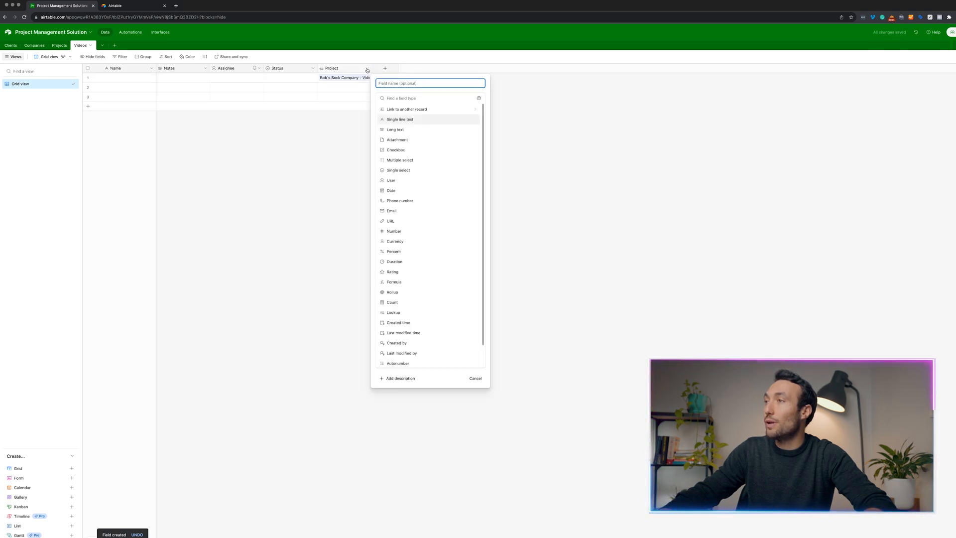
Add a Company lookup from the linked Project to the Videos table.
left_click(367, 69)
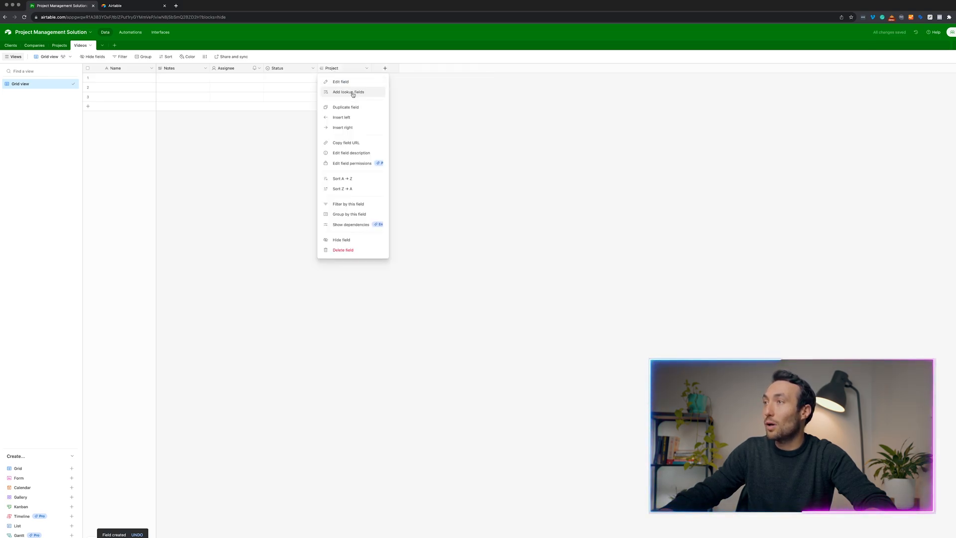
left_click(353, 92)
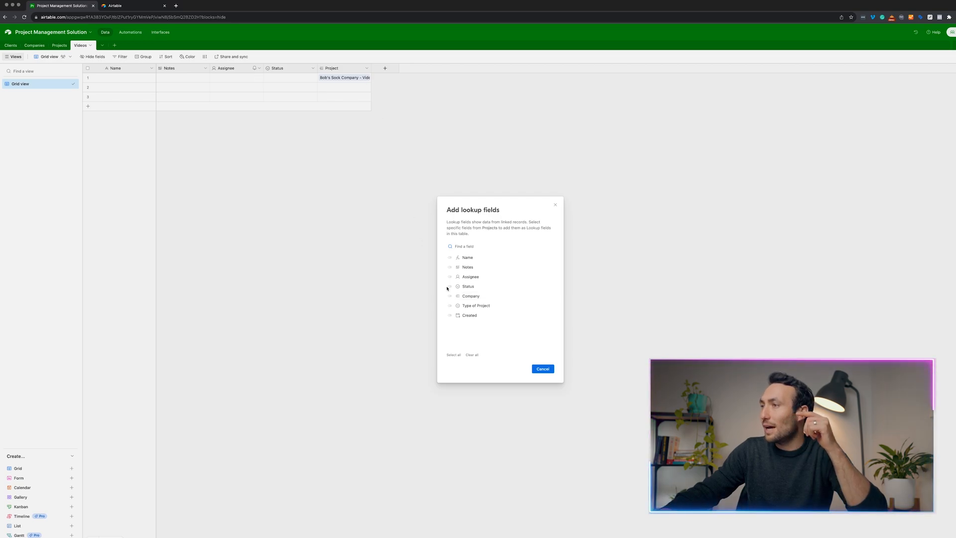
left_click(451, 297)
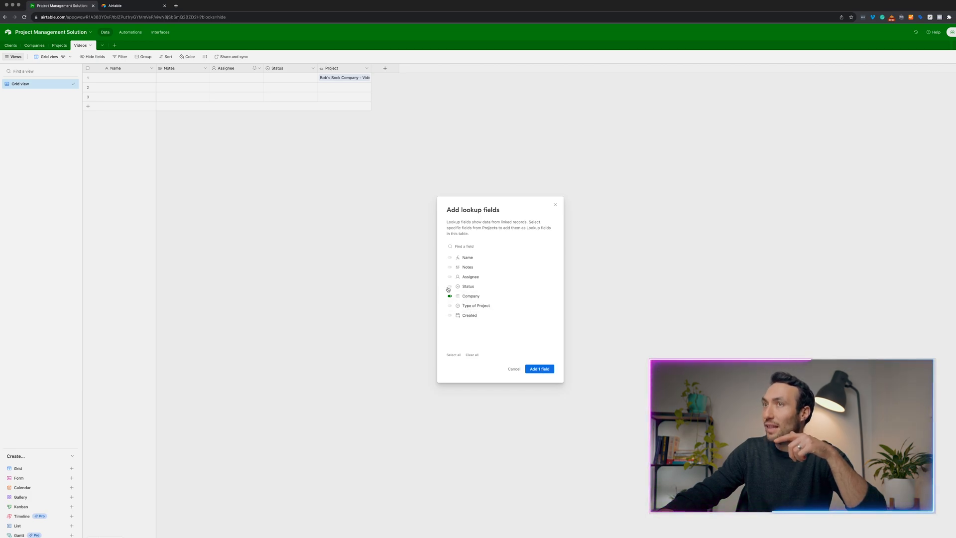
left_click(541, 369)
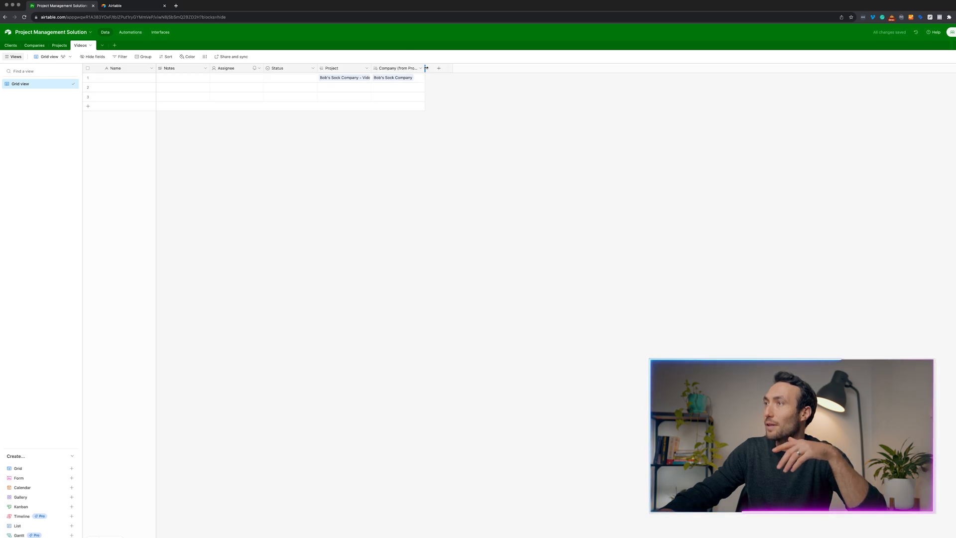
Widen the Company (from Project) and Project columns, then open Bob's Sock Company in Projects.
left_click_drag(426, 68, 486, 67)
left_click_drag(371, 68, 404, 68)
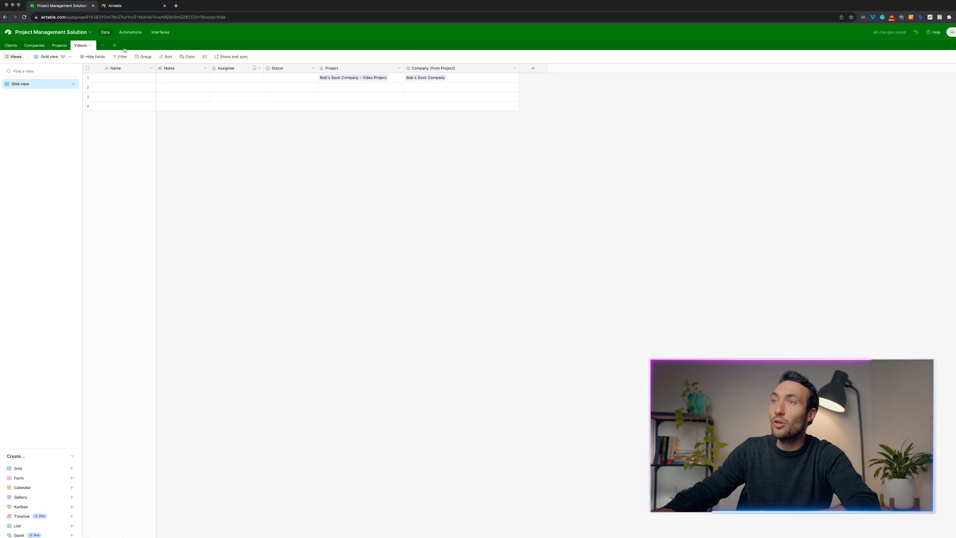
left_click(59, 45)
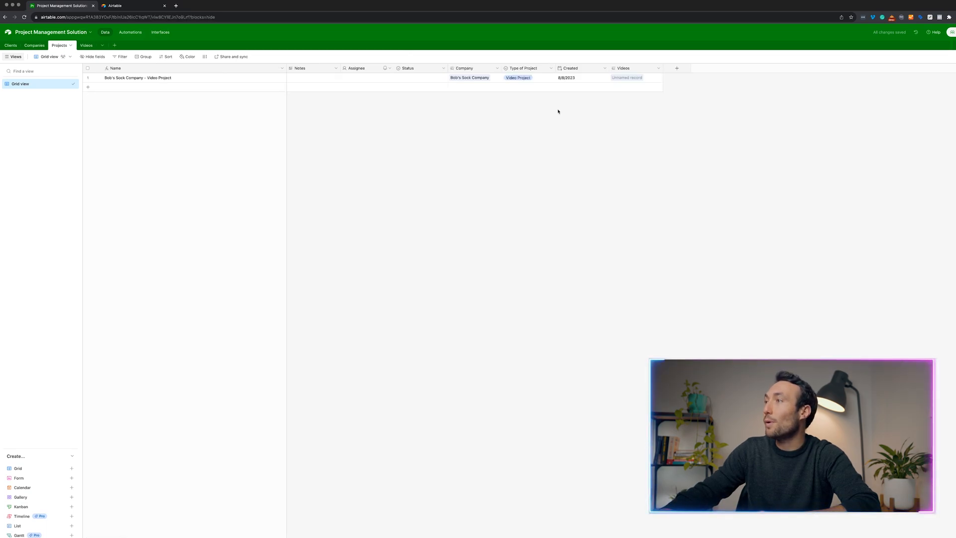
left_click(476, 78)
Expand the Bob's Sock Company project record, unlinking and relinking its company.
left_click(474, 79)
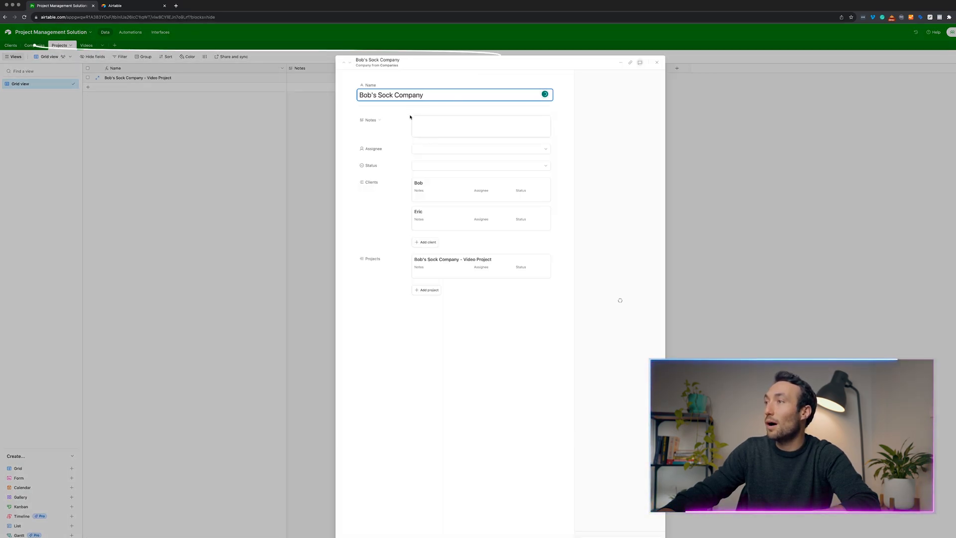
left_click(98, 78)
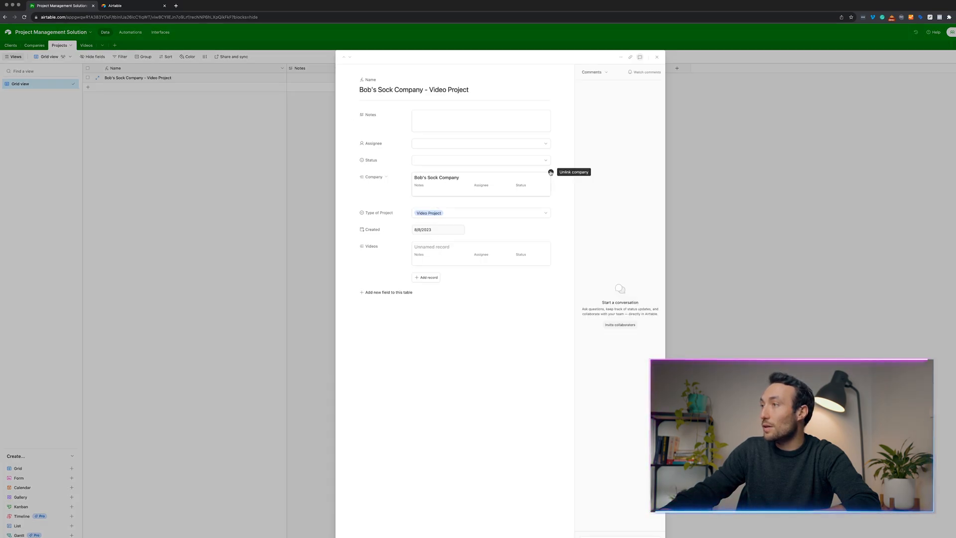
left_click(551, 172)
left_click(437, 184)
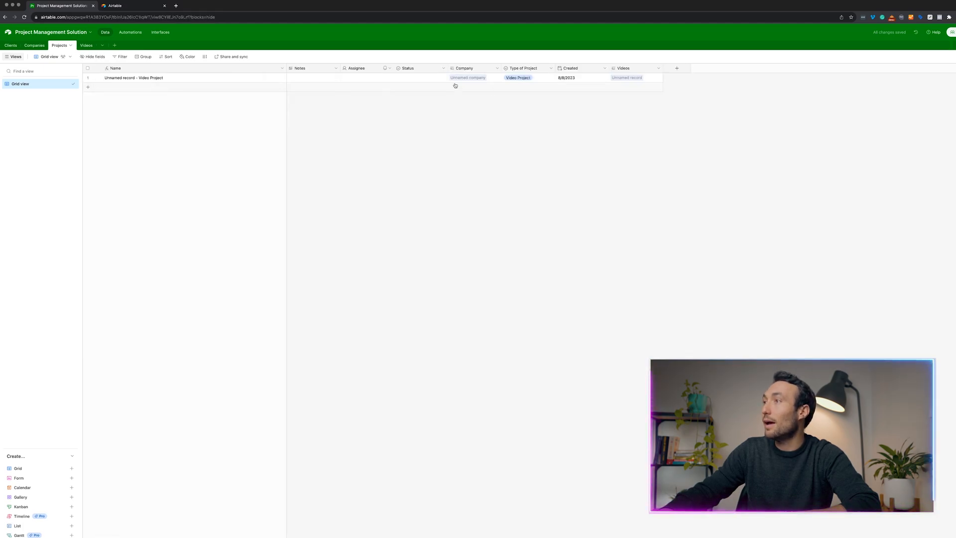
left_click(457, 78)
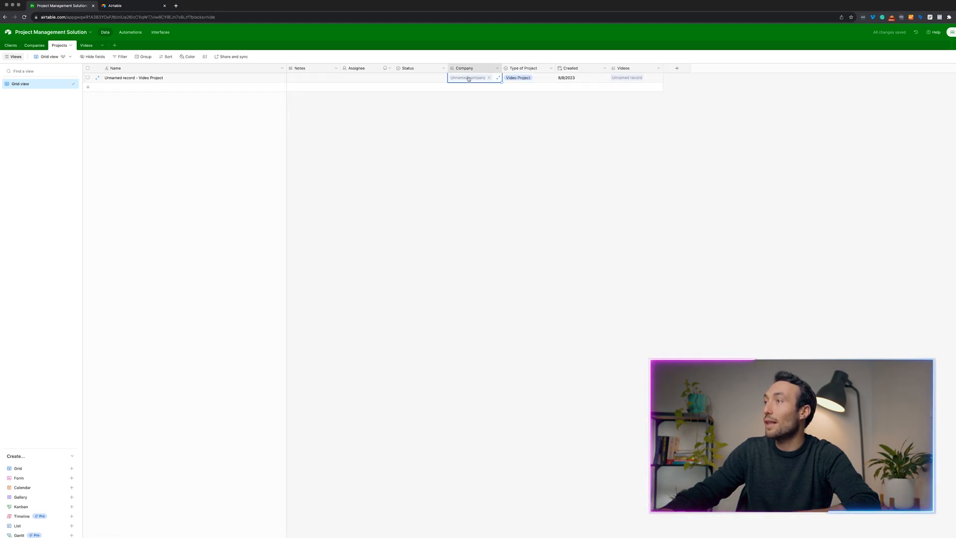
left_click(467, 77)
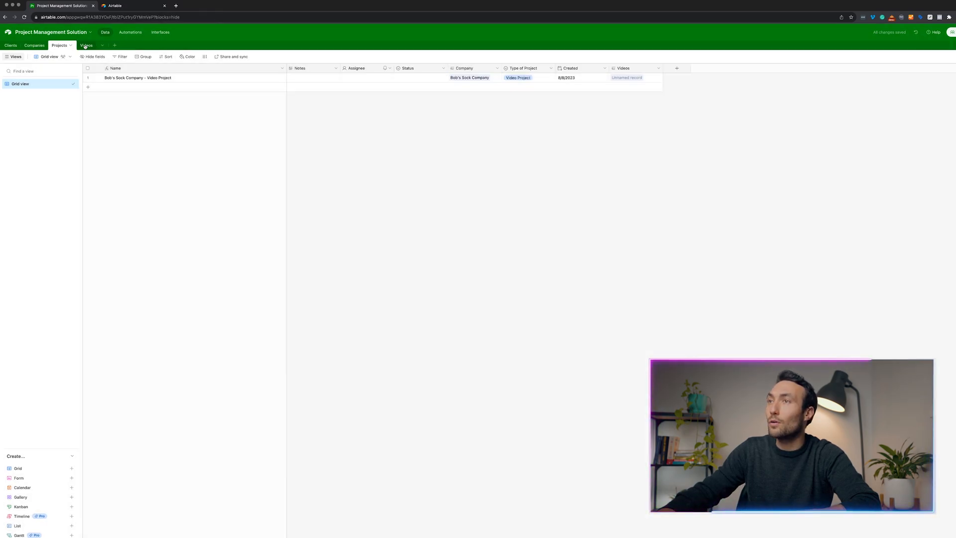
Return to the Videos table to edit row 1's name, then begin a new table.
left_click(85, 46)
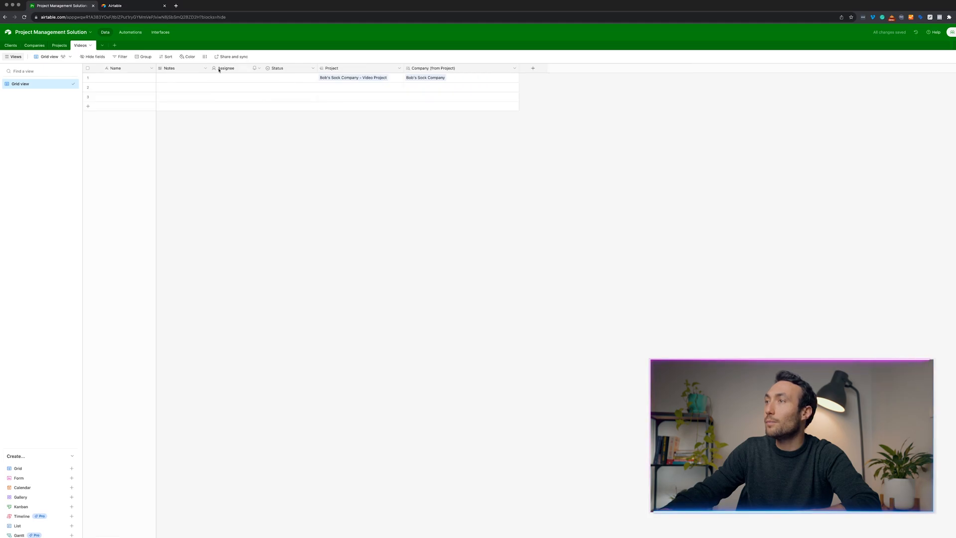
double_click(118, 80)
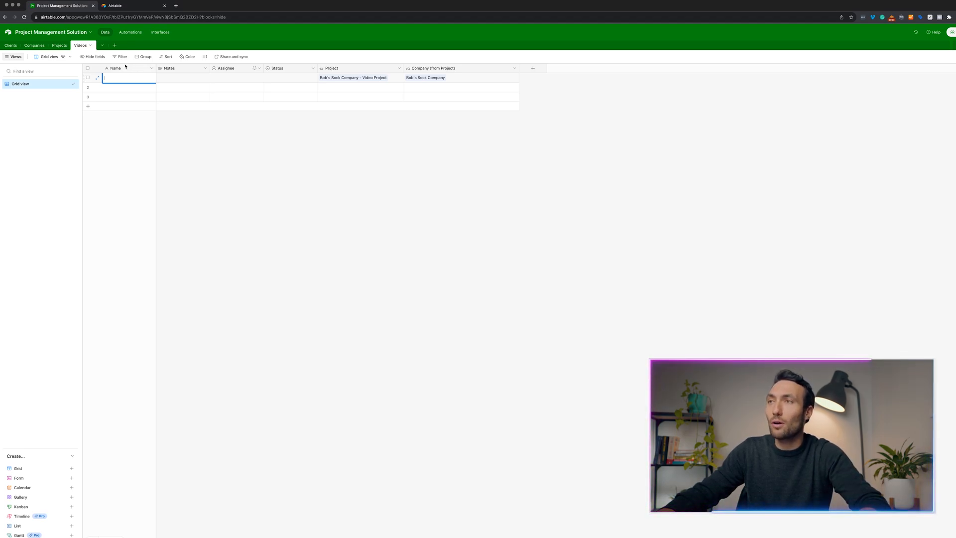
left_click(115, 45)
Create a blank table named 'Video Products'.
left_click(128, 60)
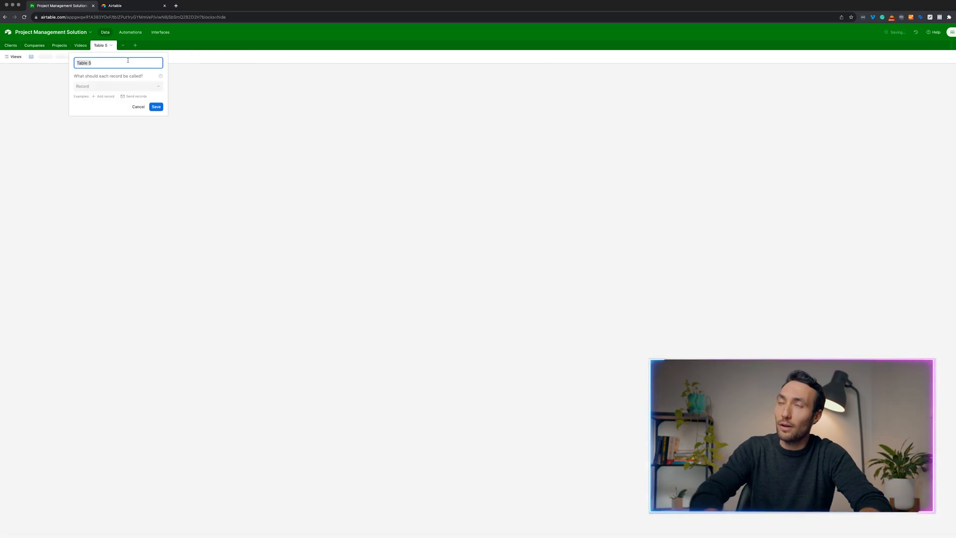
type("Video Products")
key("Return")
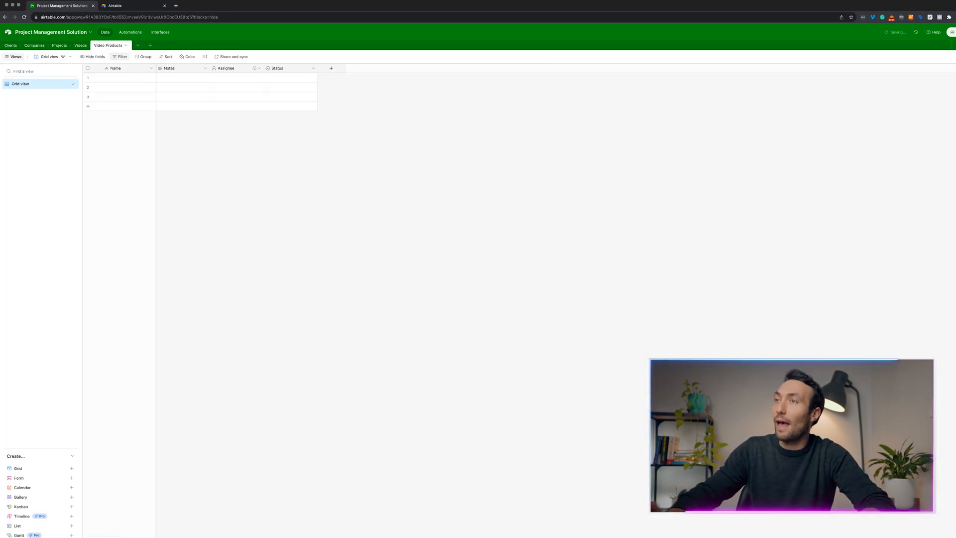
left_click(137, 78)
left_click(146, 78)
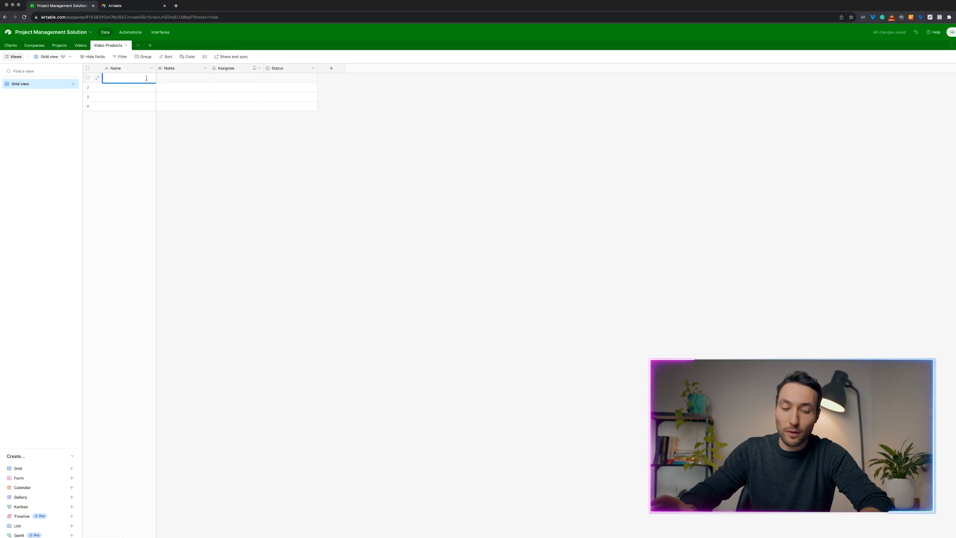
Add a Platform single-select field with options YouTube, Insta and Tiktok.
left_click(331, 68)
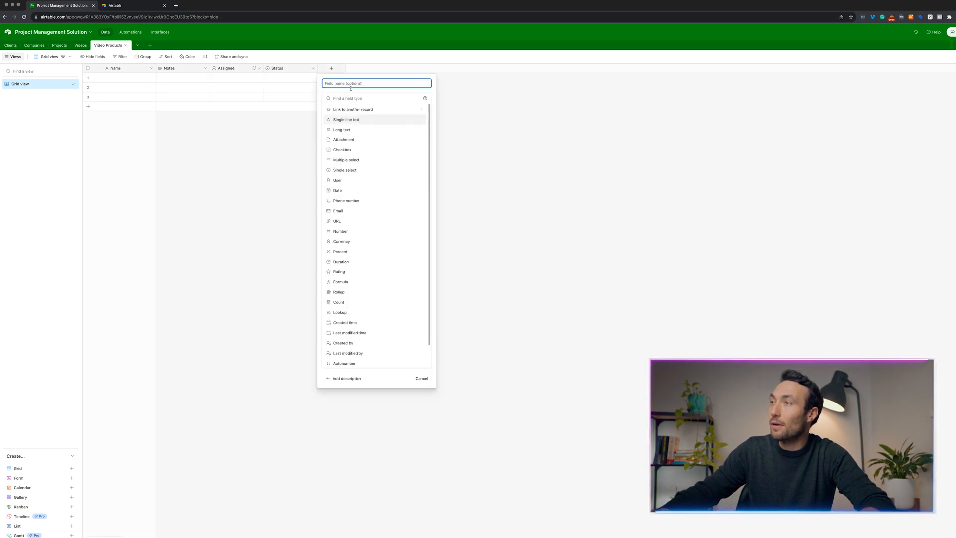
left_click(362, 171)
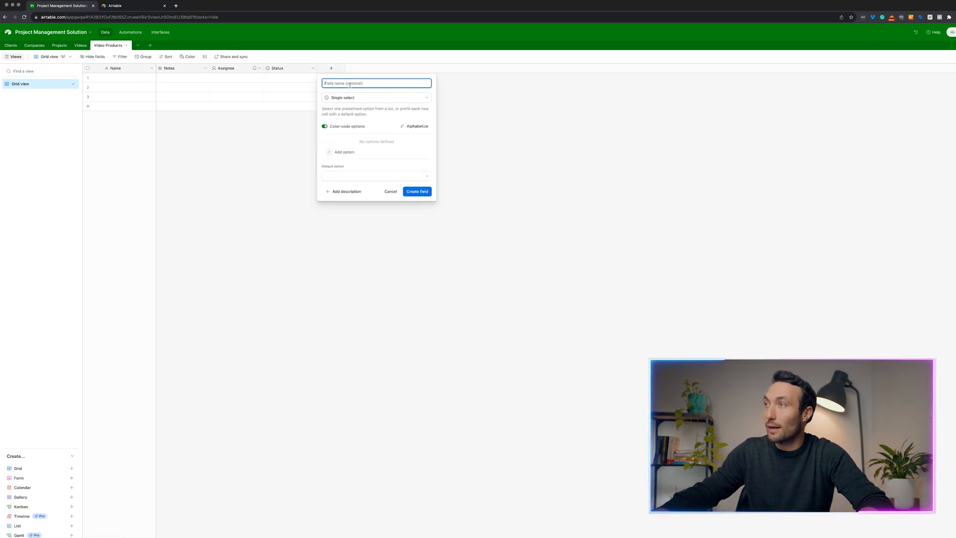
type("Platform")
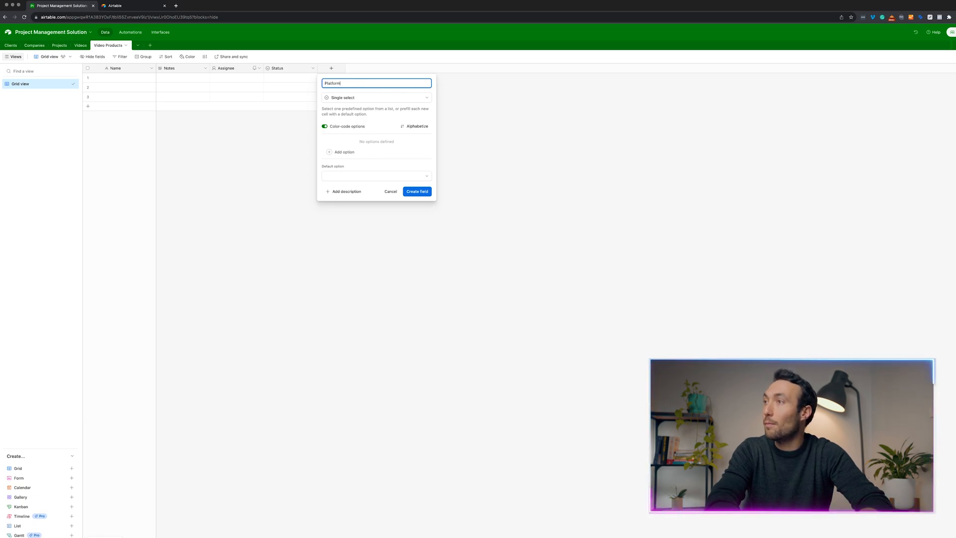
left_click(350, 151)
type("Y")
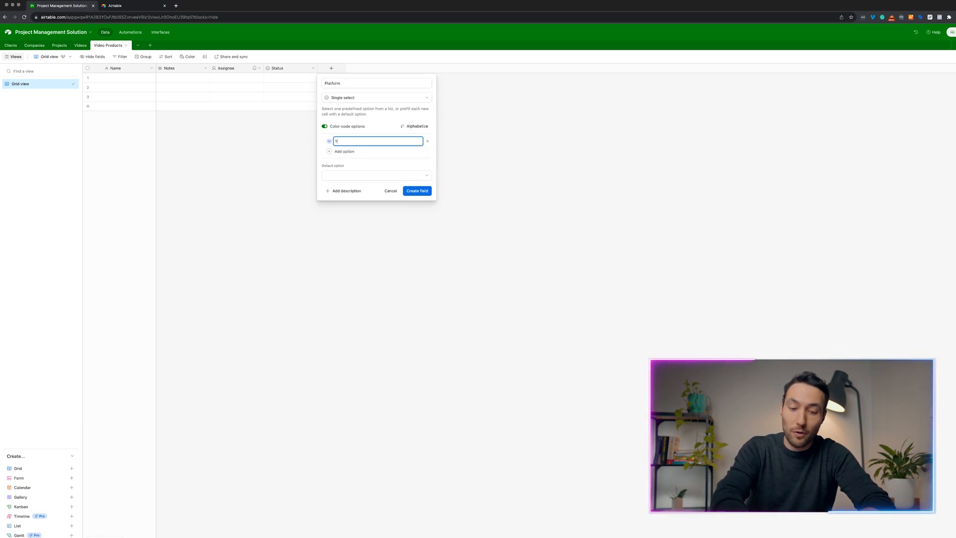
type("ouTube")
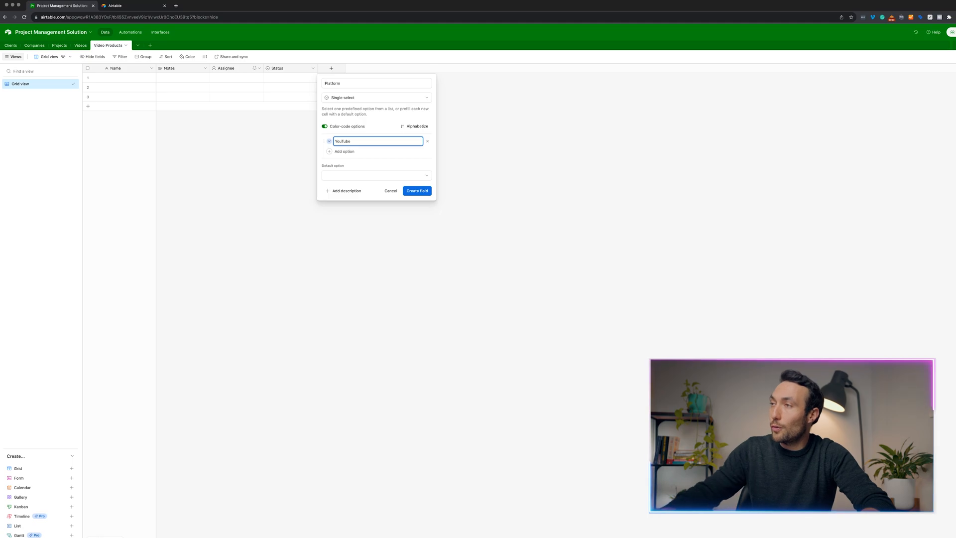
left_click(354, 147)
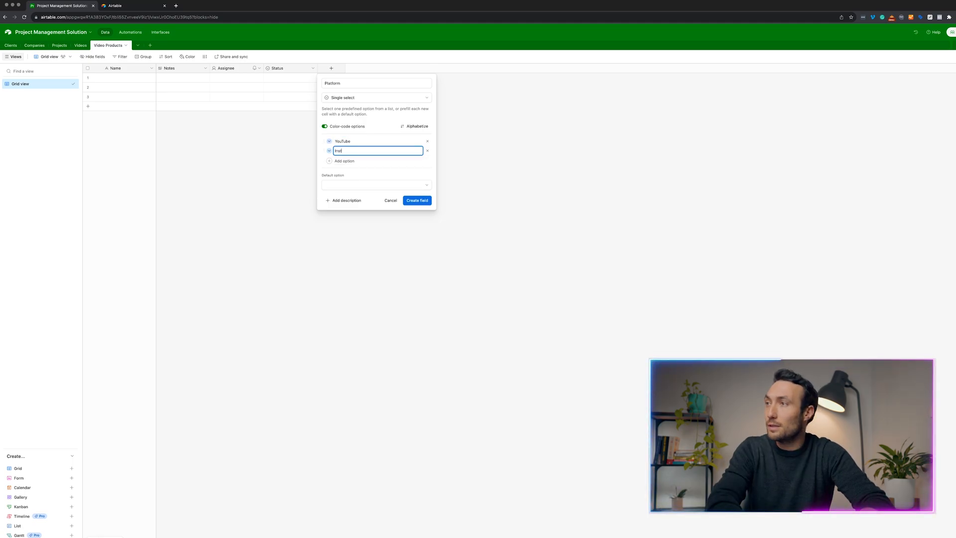
type("Insta")
left_click(350, 160)
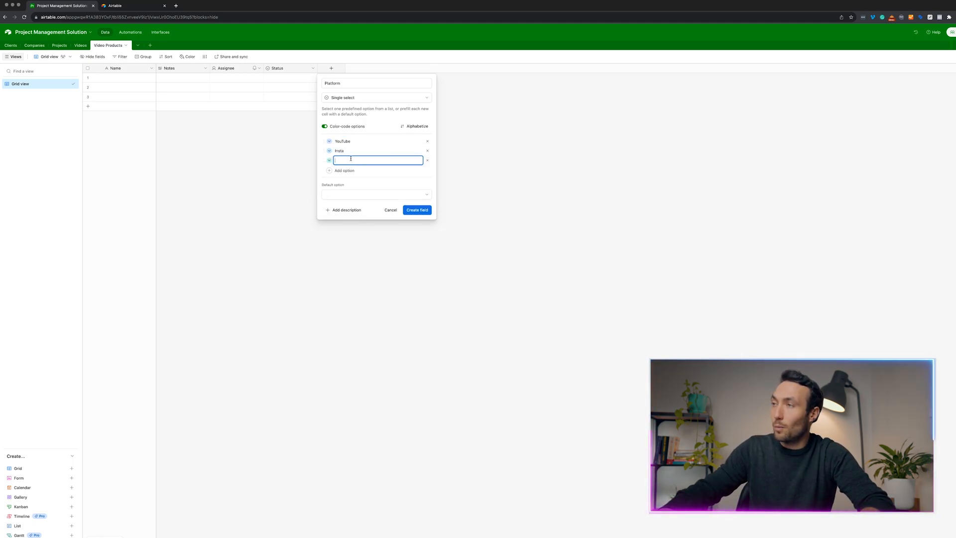
type("Tok")
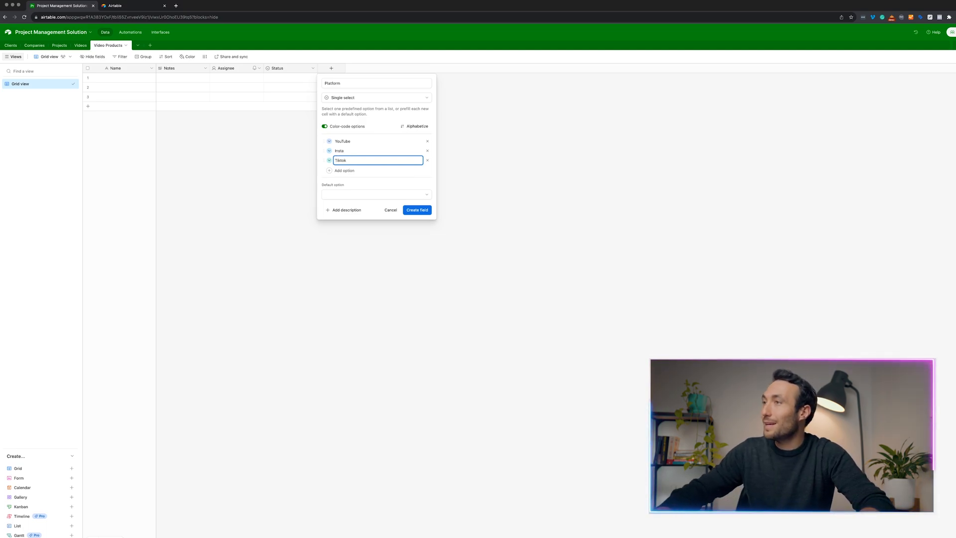
left_click(417, 209)
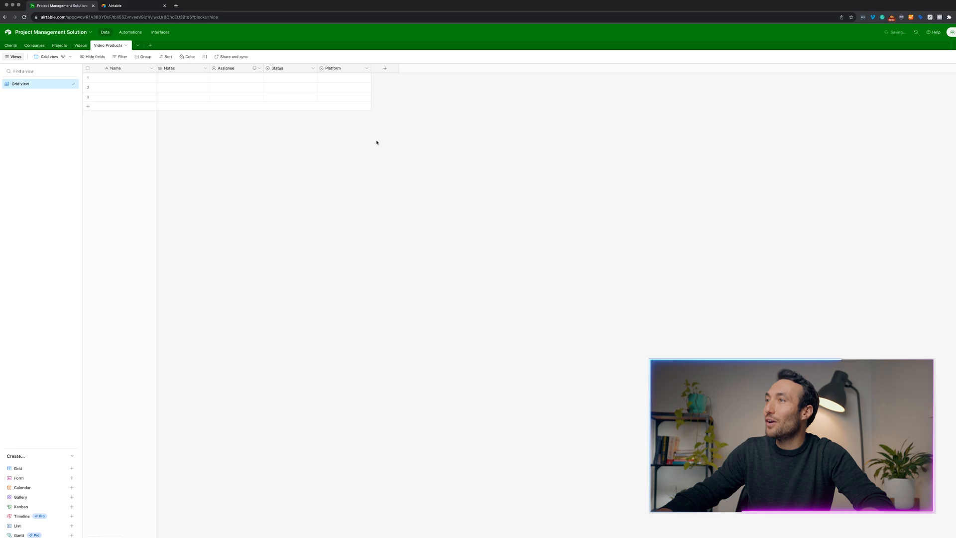
Set row 1's Platform to YouTube.
left_click(340, 80)
left_click(340, 79)
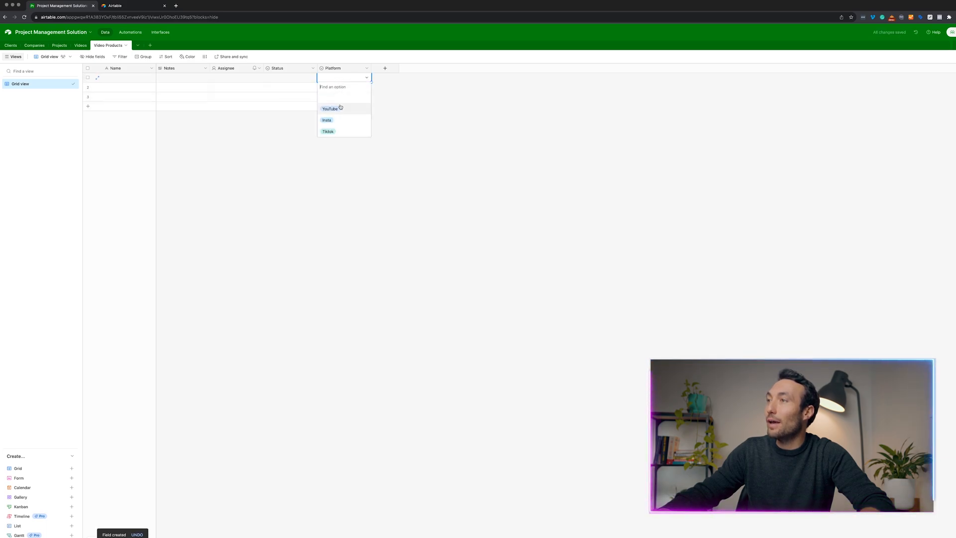
left_click(330, 106)
left_click(385, 68)
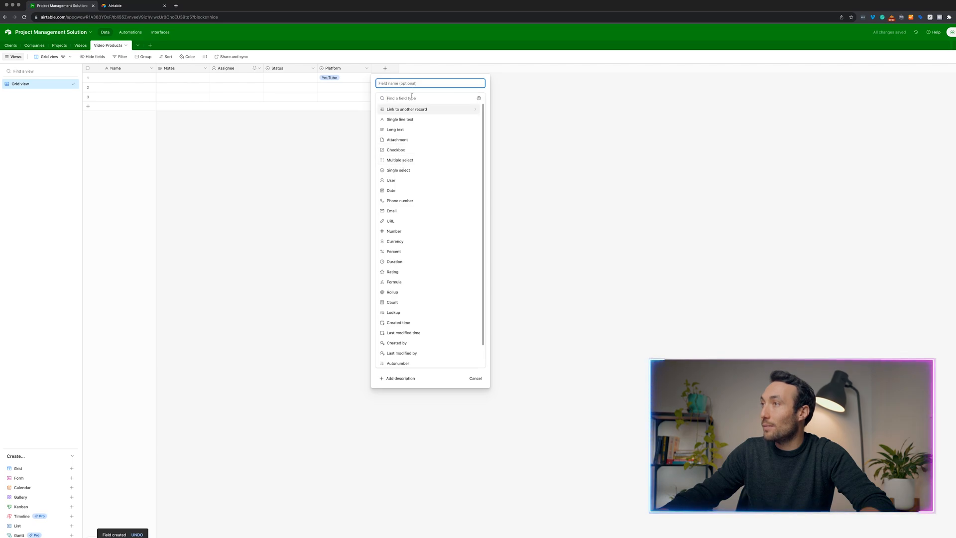
Make the new field a single select named 'Length of video'.
left_click(409, 262)
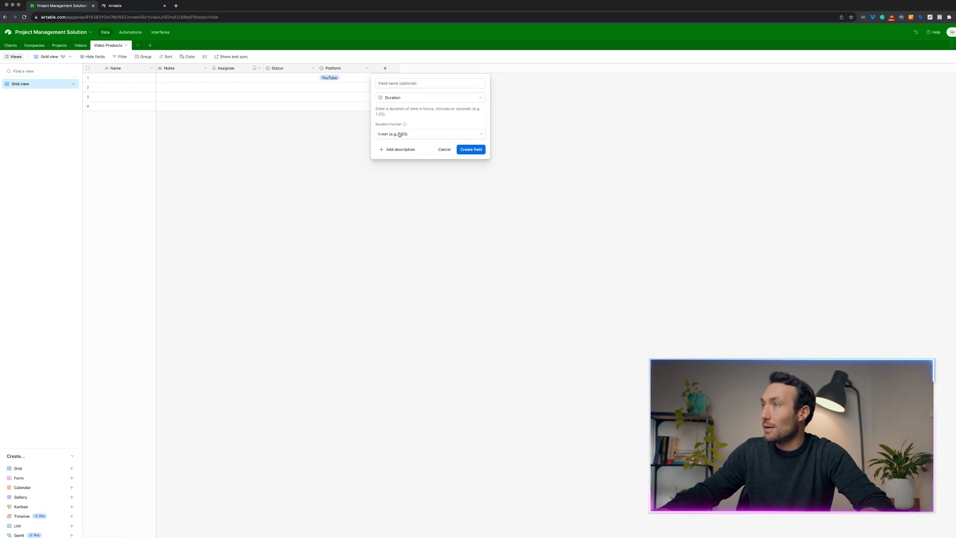
left_click(412, 98)
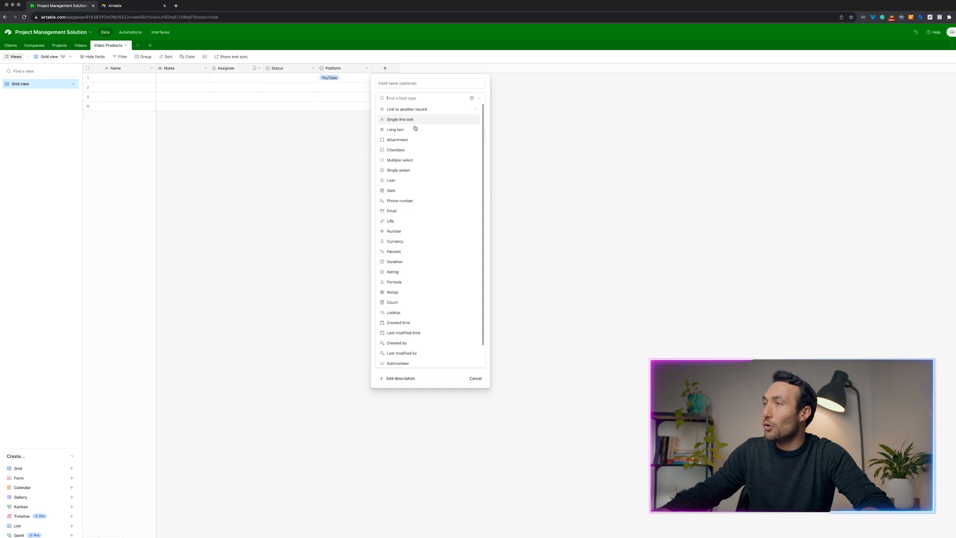
left_click(412, 171)
left_click(406, 85)
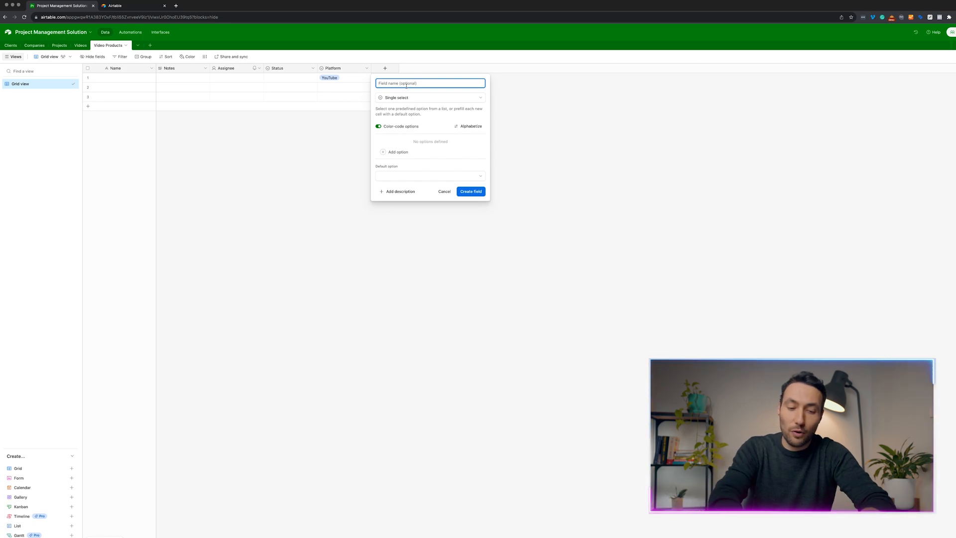
type("Length")
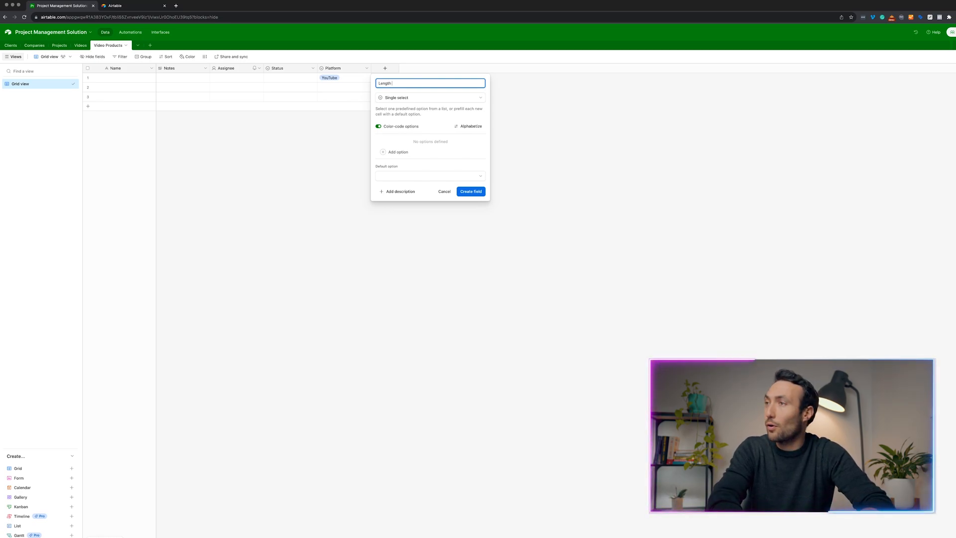
type(" of video")
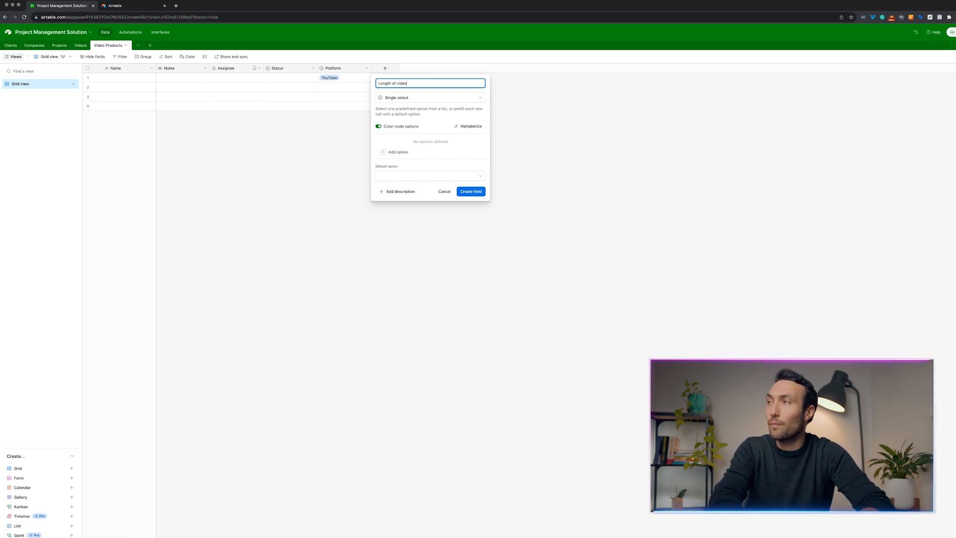
Give Length of video the choices 15 Second, 30, 60 and 90, and create it.
left_click(427, 152)
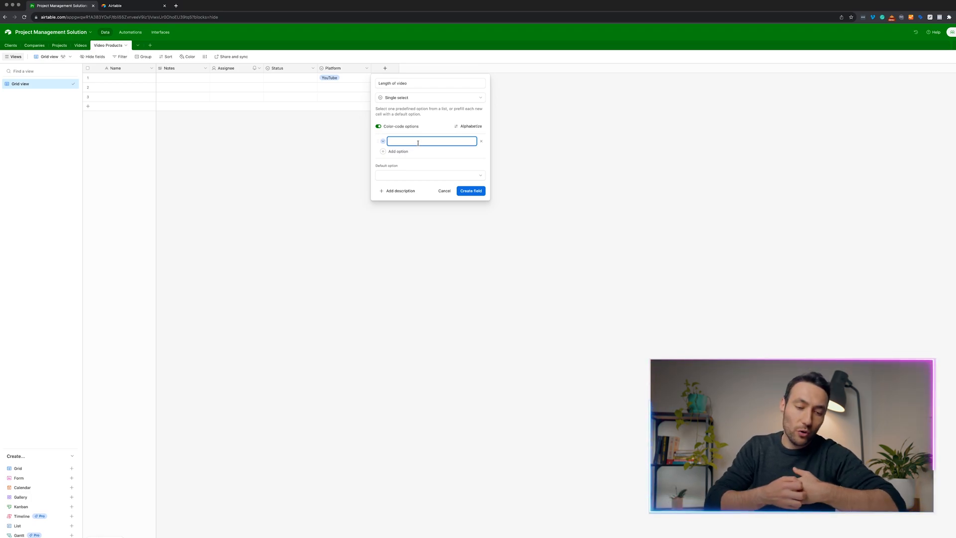
type("15")
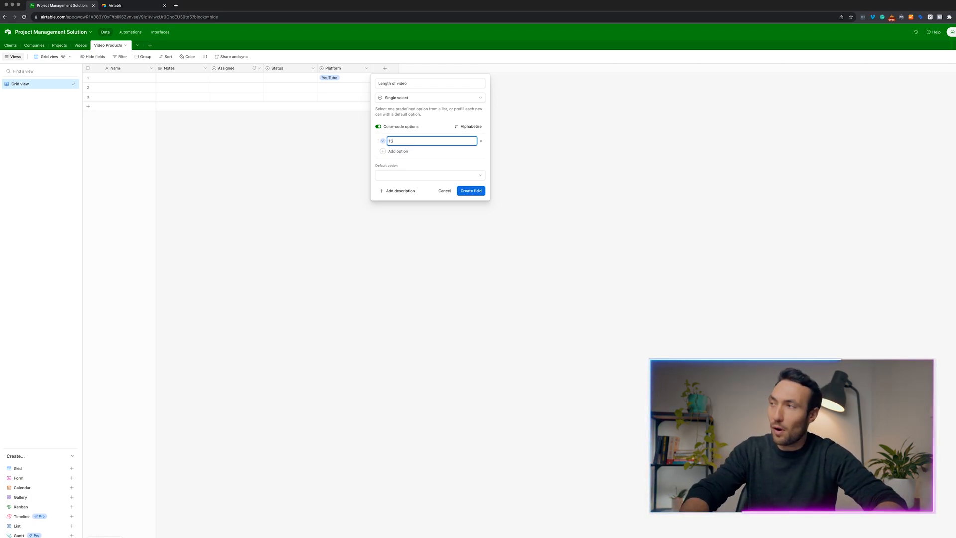
type("Second")
key("Return")
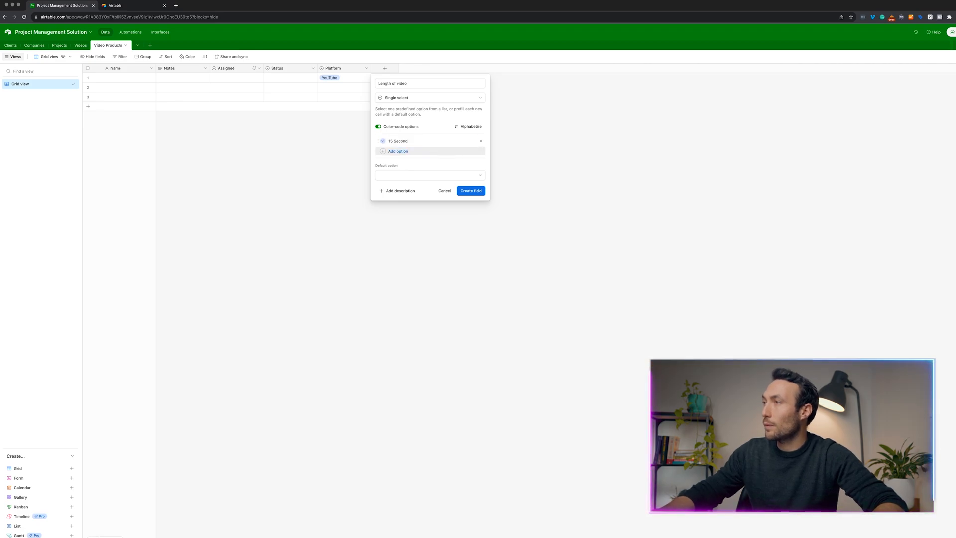
left_click(408, 152)
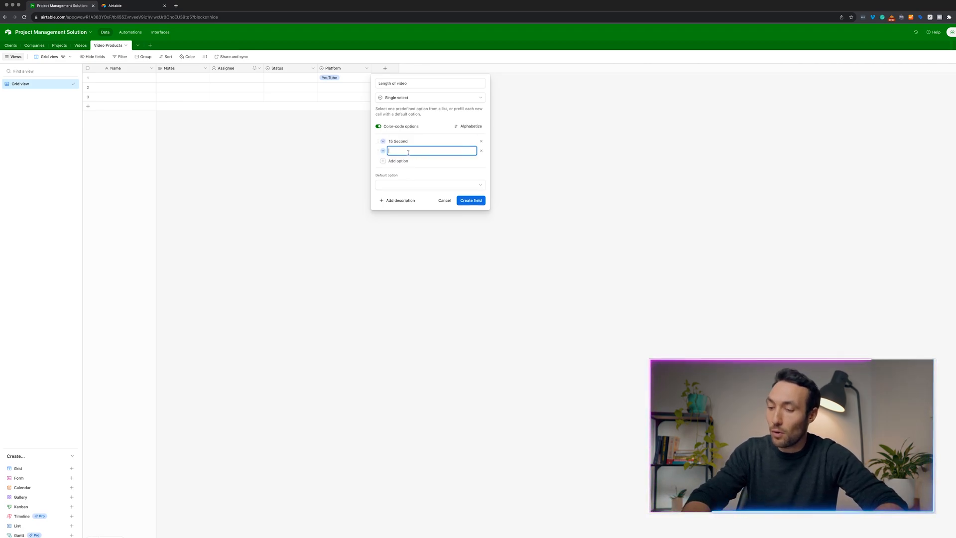
type("32")
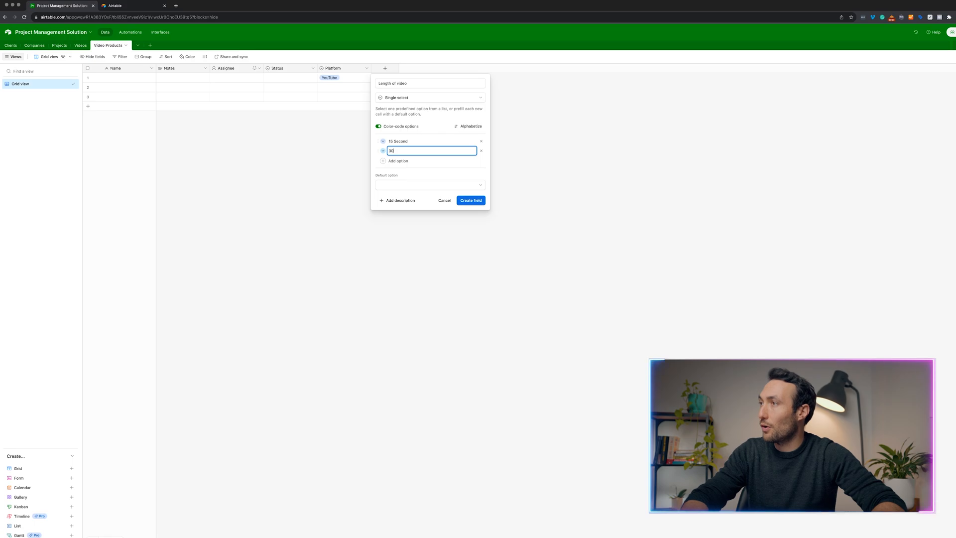
key("Return")
type("60")
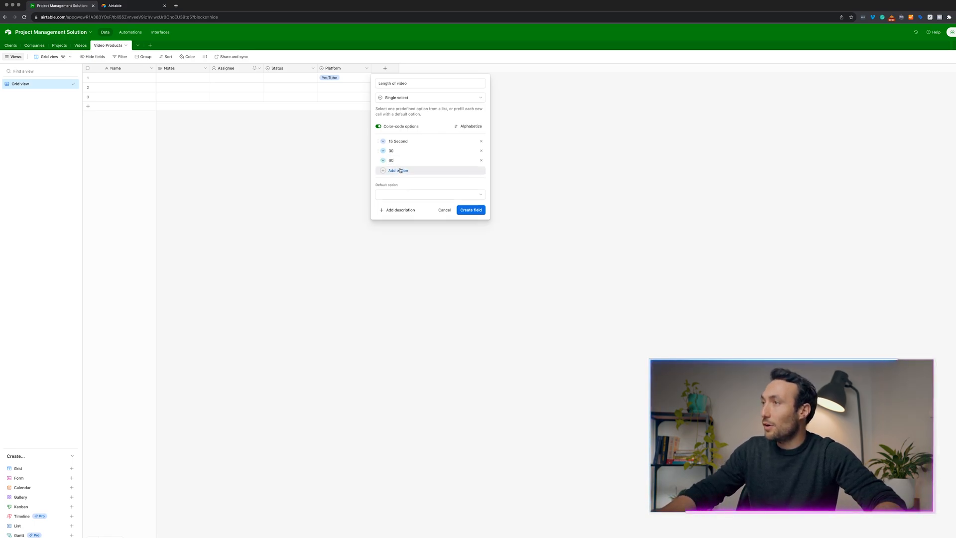
left_click(401, 170)
type("90")
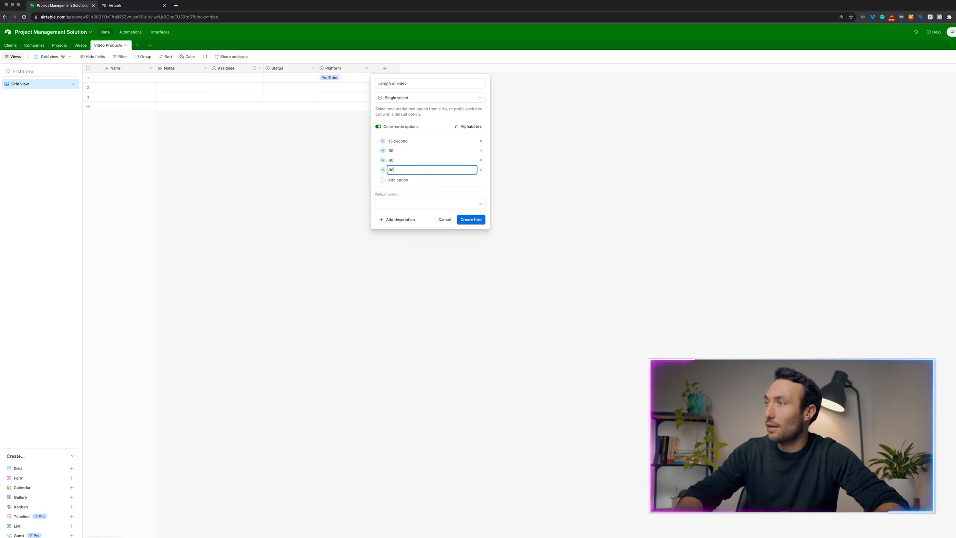
key("Return")
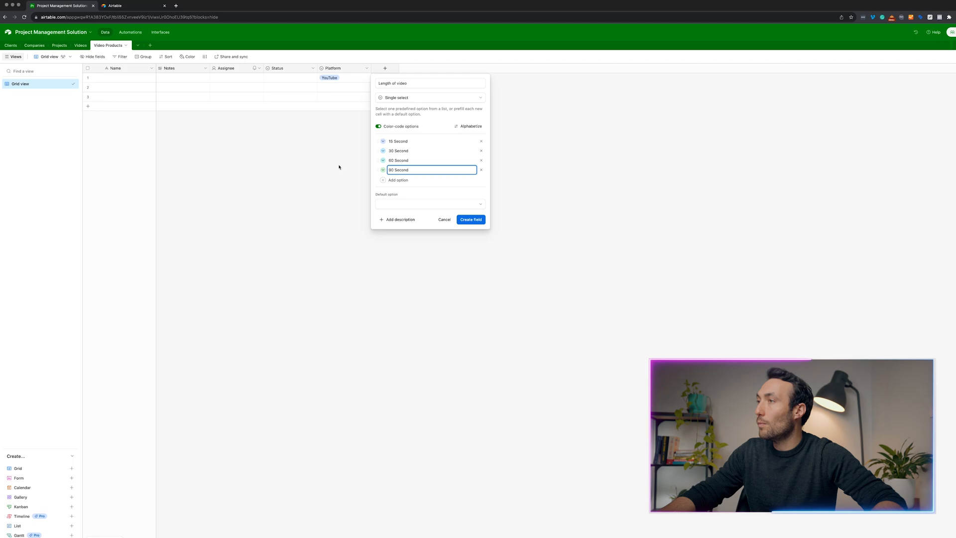
left_click(306, 192)
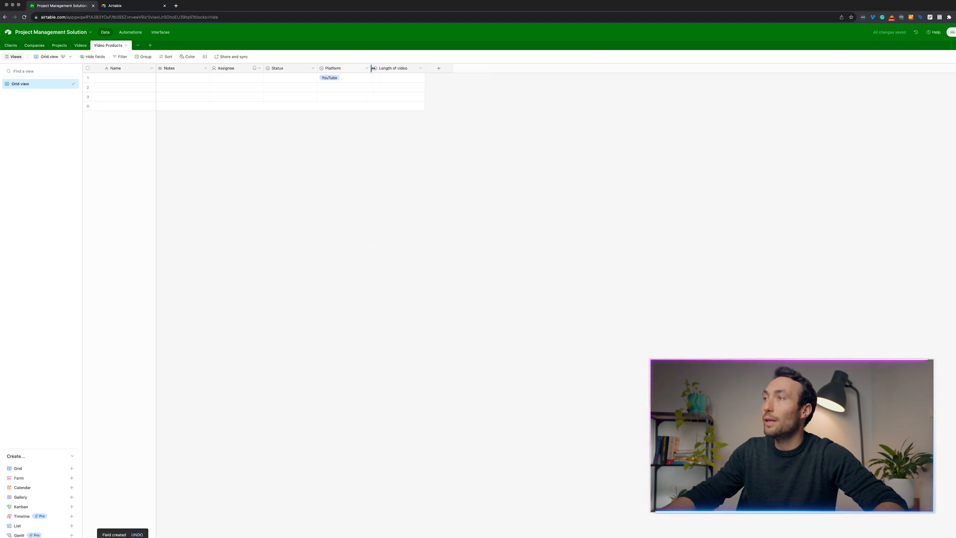
left_click(394, 78)
left_click(394, 78)
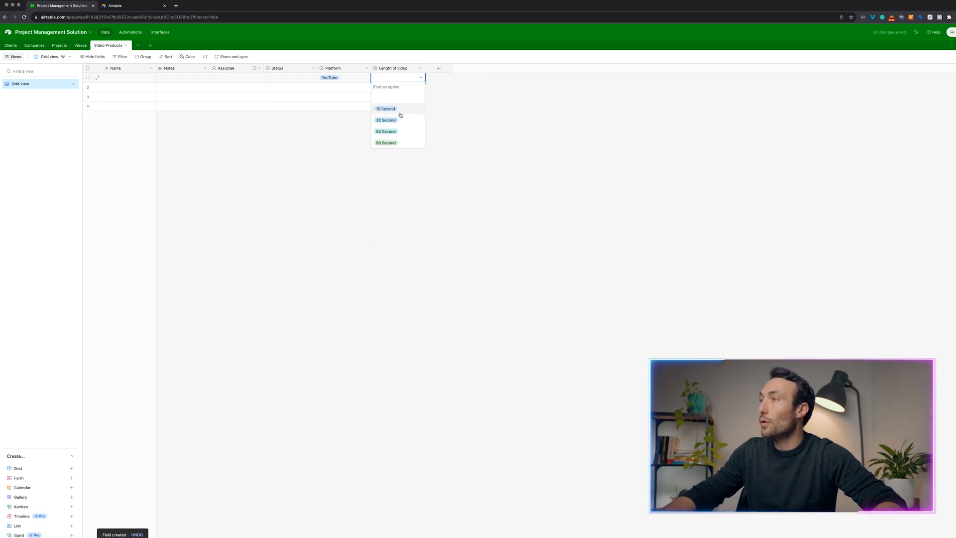
Set row 1's length to 60 Second and make Name a CONCATENATE(Platform, " - ", Length of video) formula.
left_click(391, 132)
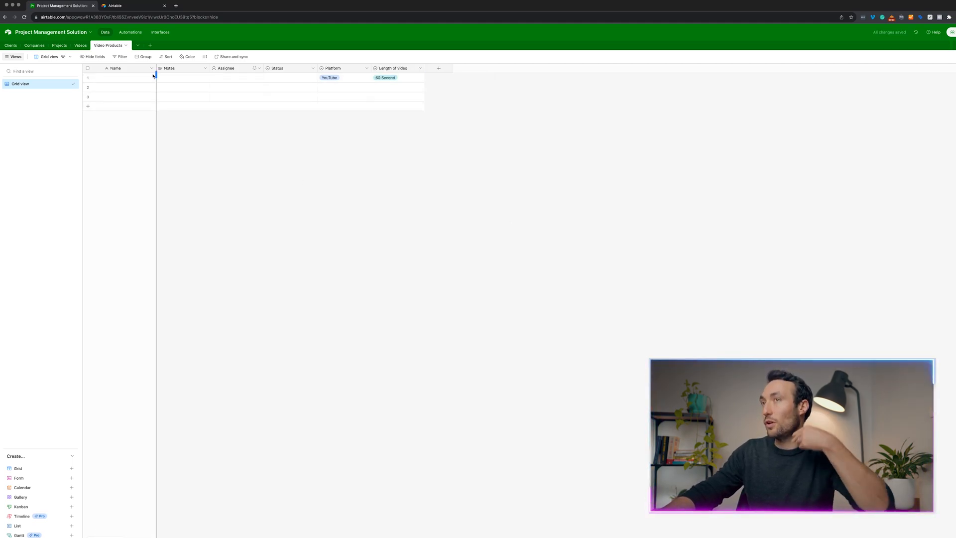
left_click(134, 75)
left_click(150, 68)
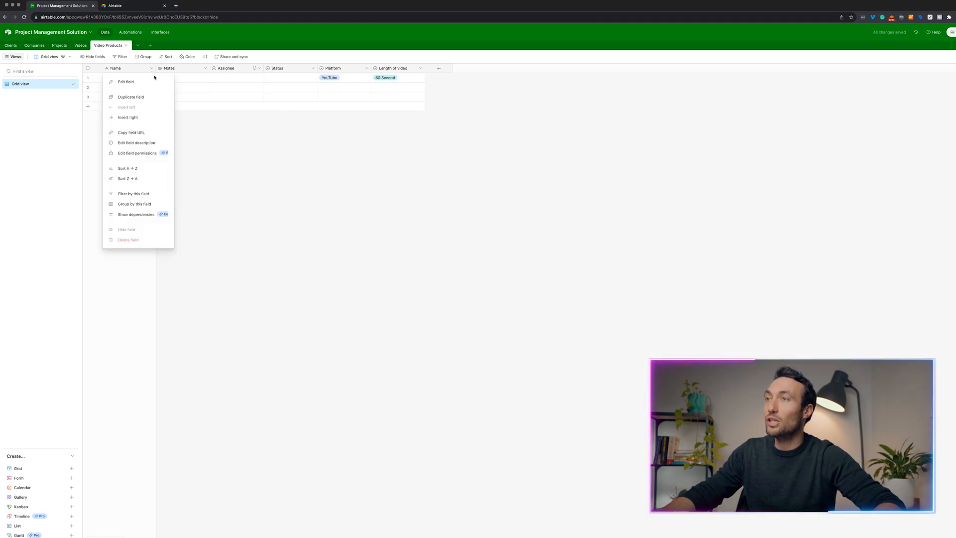
left_click(144, 80)
left_click(162, 116)
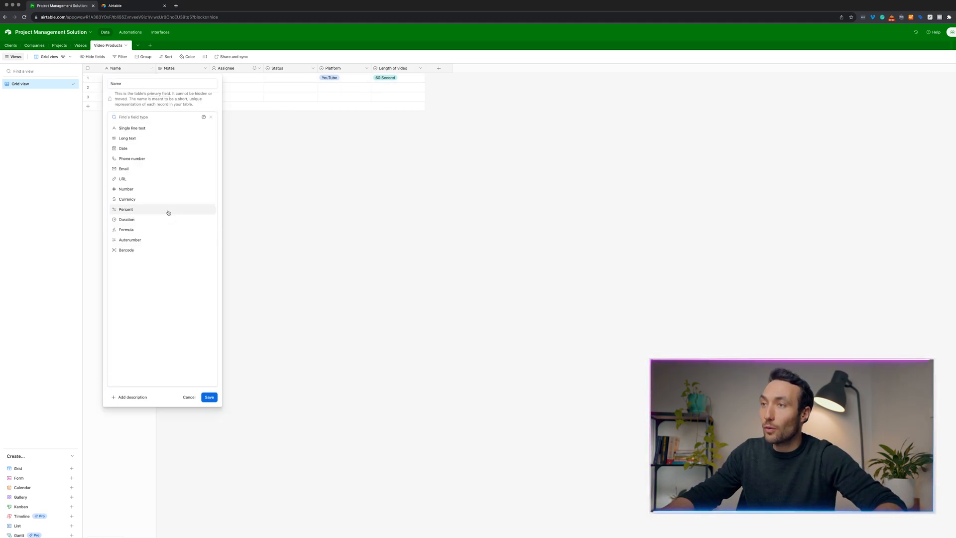
left_click(141, 234)
type("Con")
left_click(142, 171)
type("p")
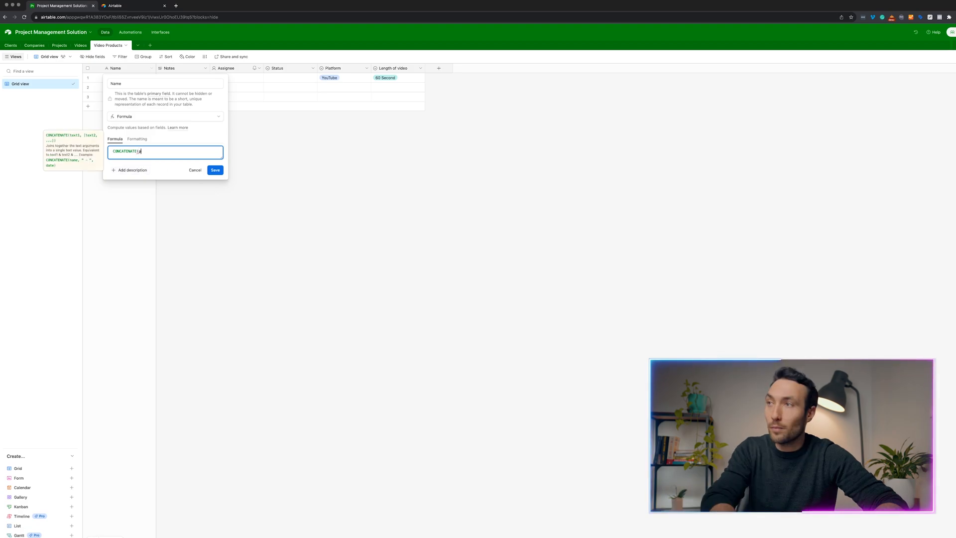
type("latform")
key("Return")
type(",")
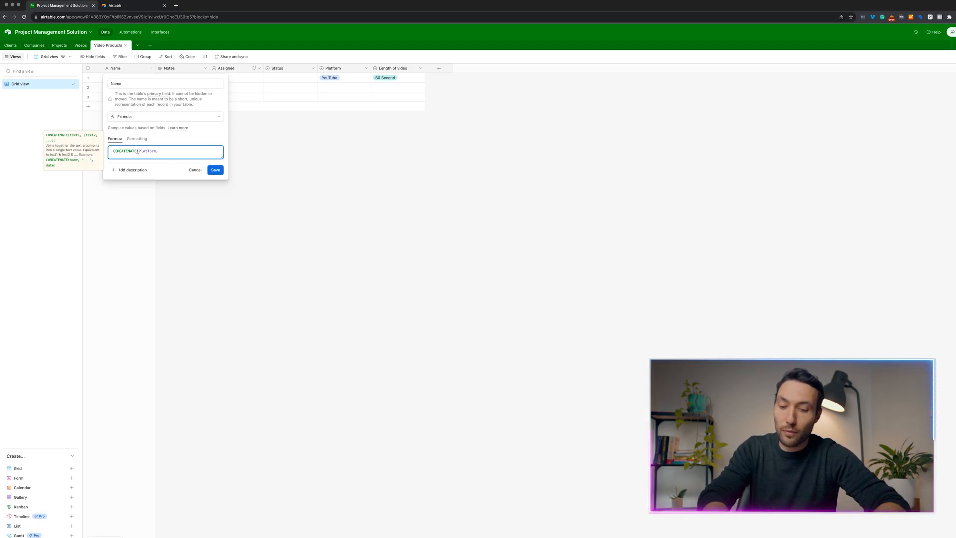
type(" \" - \"")
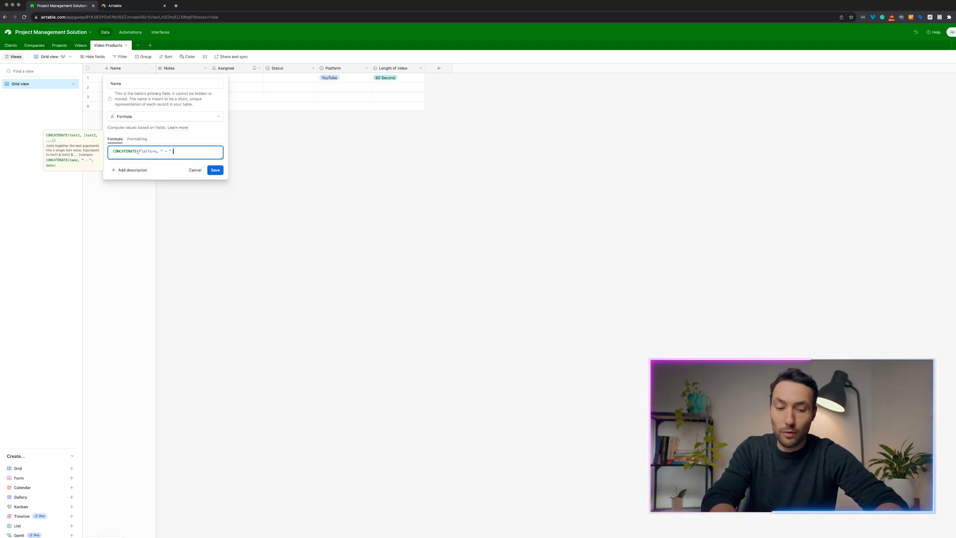
type(" , leng")
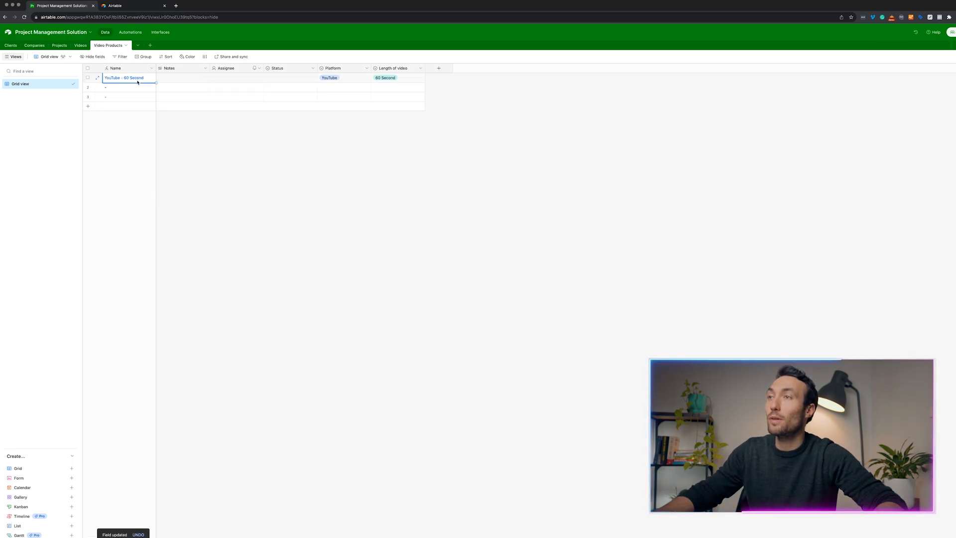
Set row 2's Platform to Tiktok.
left_click(360, 86)
left_click(366, 87)
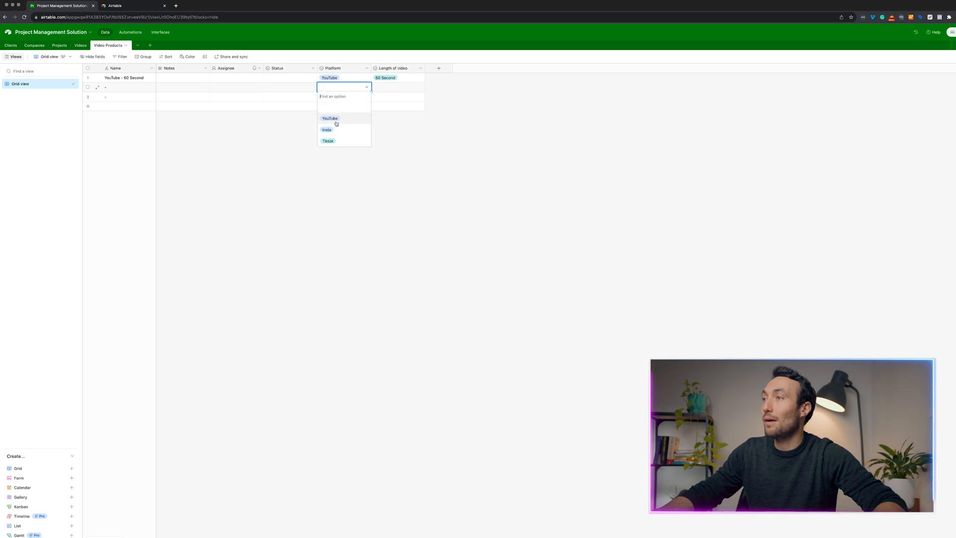
left_click(329, 141)
Set row 2's length to 15 Second and row 3's Platform to YouTube.
left_click(415, 90)
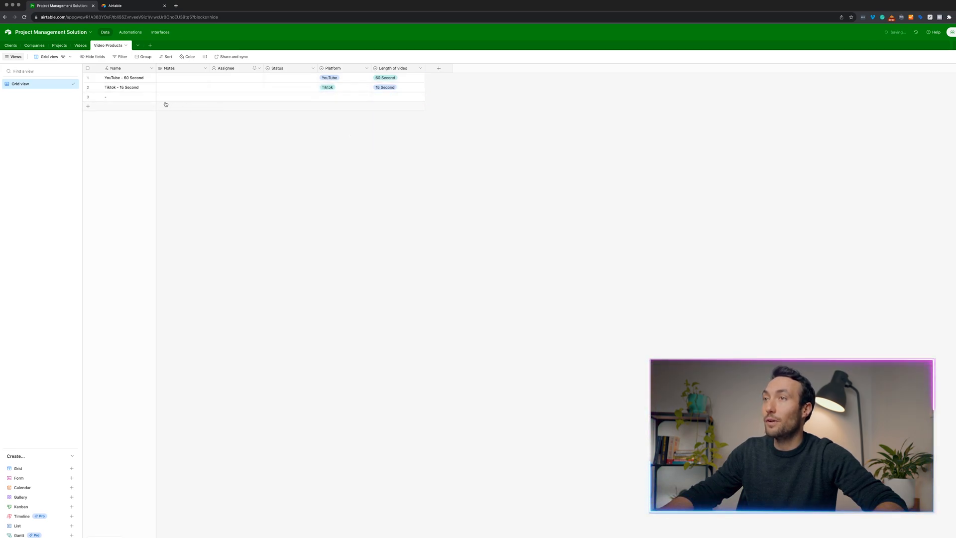
left_click(142, 101)
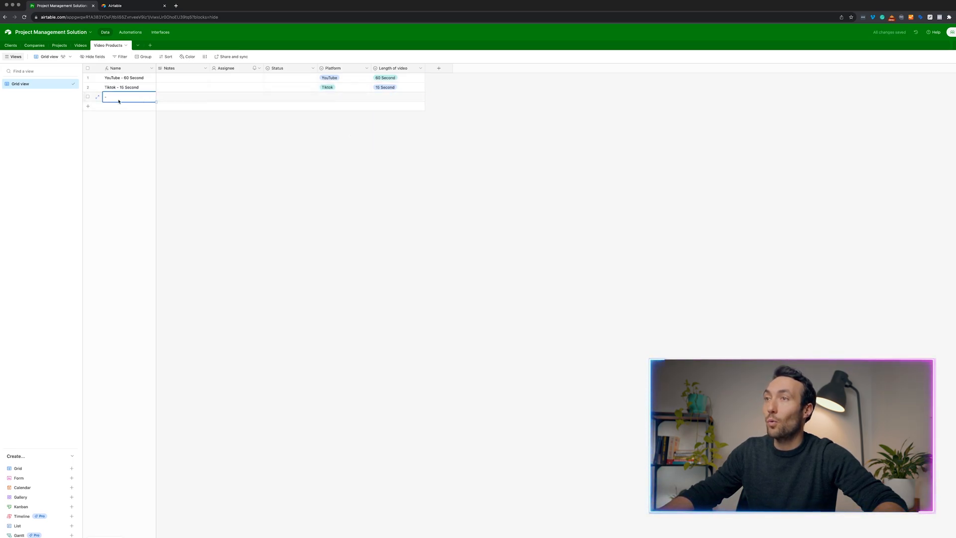
left_click(352, 96)
left_click(352, 96)
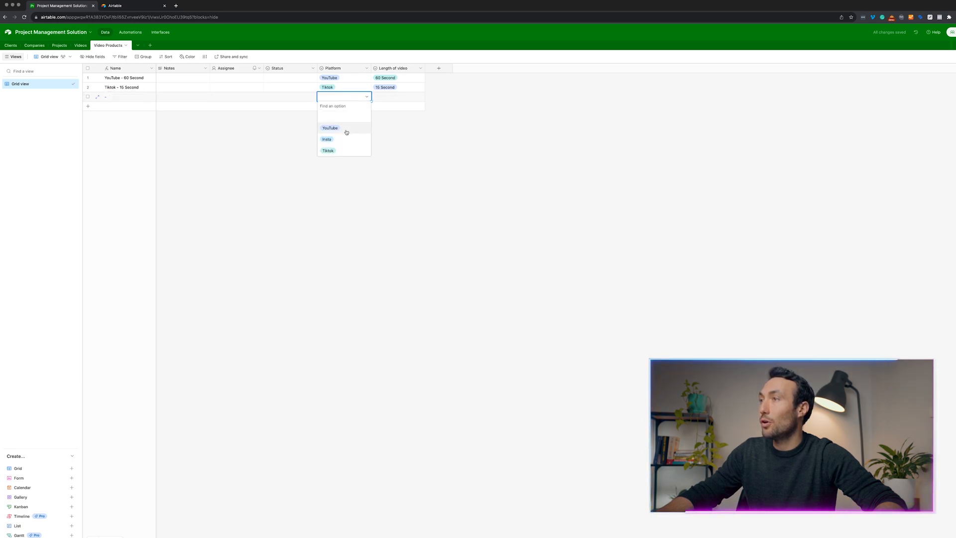
left_click(346, 132)
Add a '2 - 5 Minute' choice to the Length of video field.
left_click(393, 98)
left_click(409, 69)
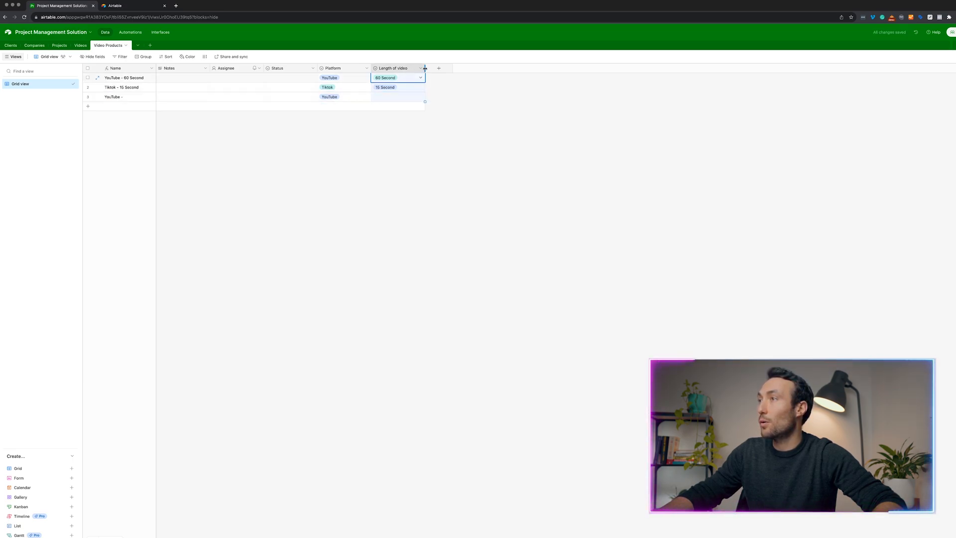
left_click(421, 68)
left_click(394, 78)
left_click(398, 179)
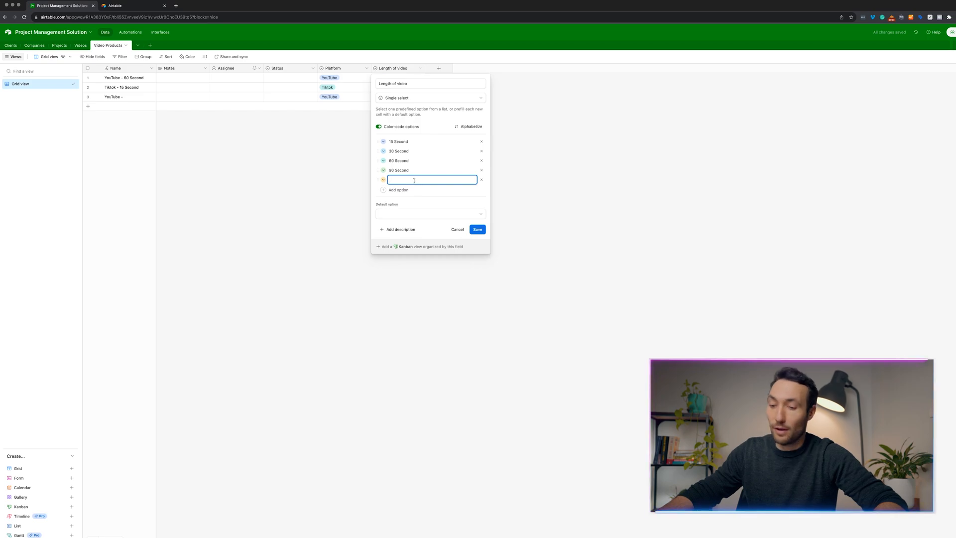
type("2 Minute")
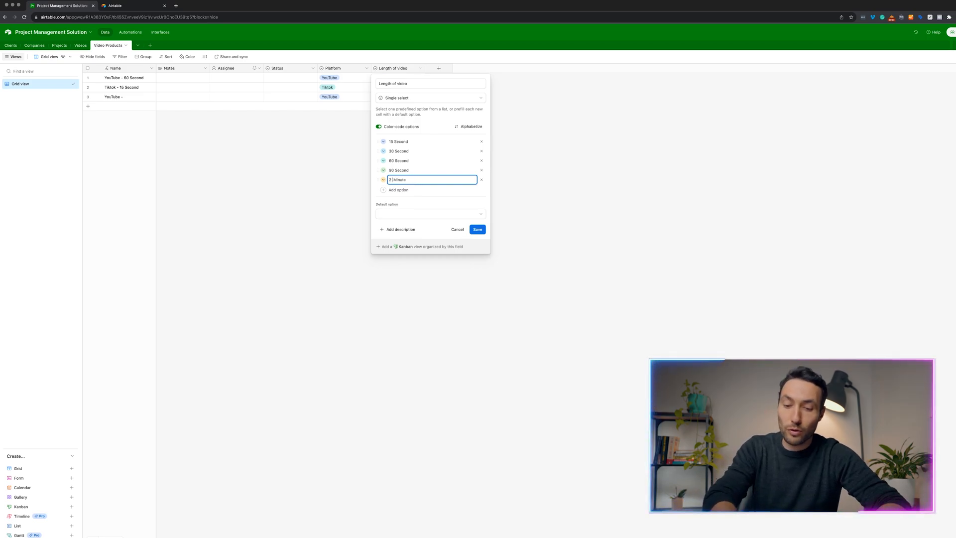
type("5")
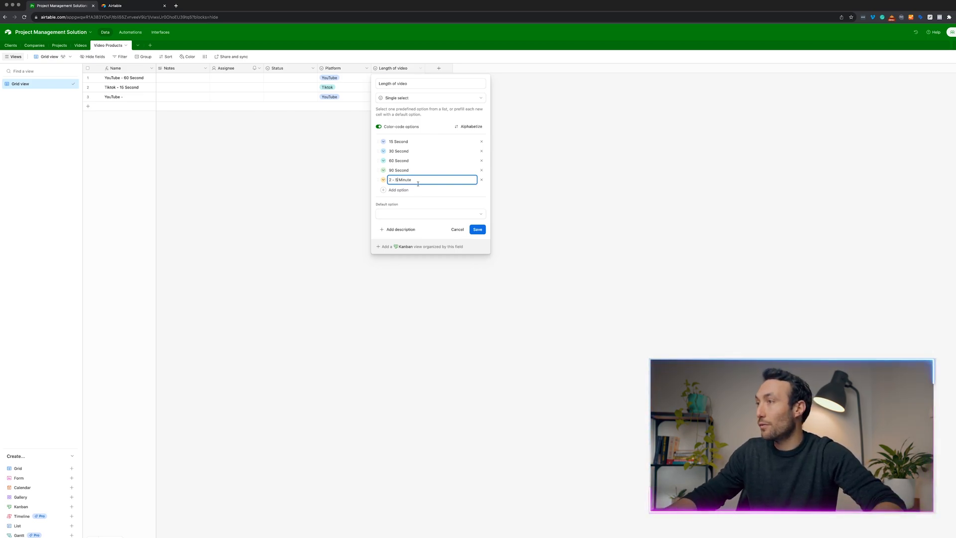
left_click(478, 229)
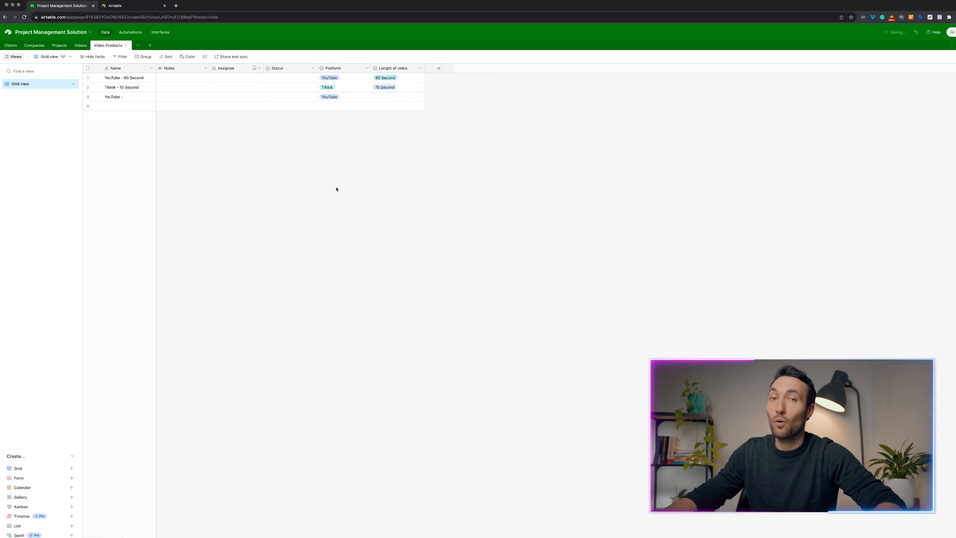
Set row 3's length to 2 - 5 Minute.
left_click(410, 97)
left_click(410, 97)
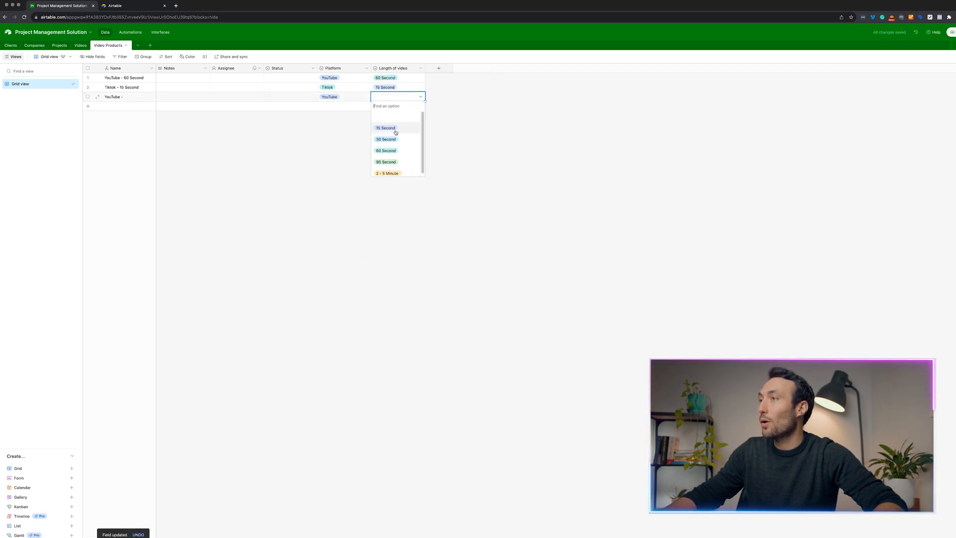
left_click(401, 173)
left_click(385, 130)
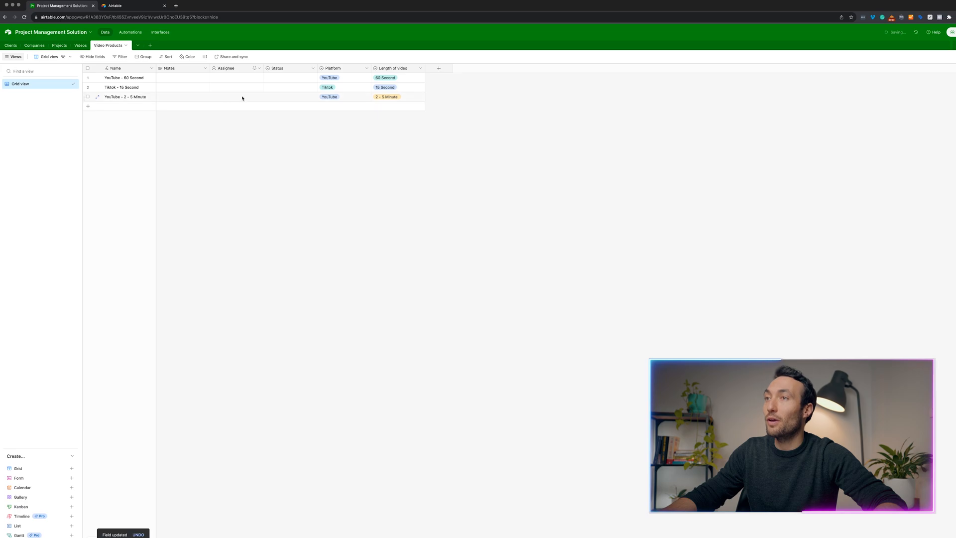
left_click(80, 46)
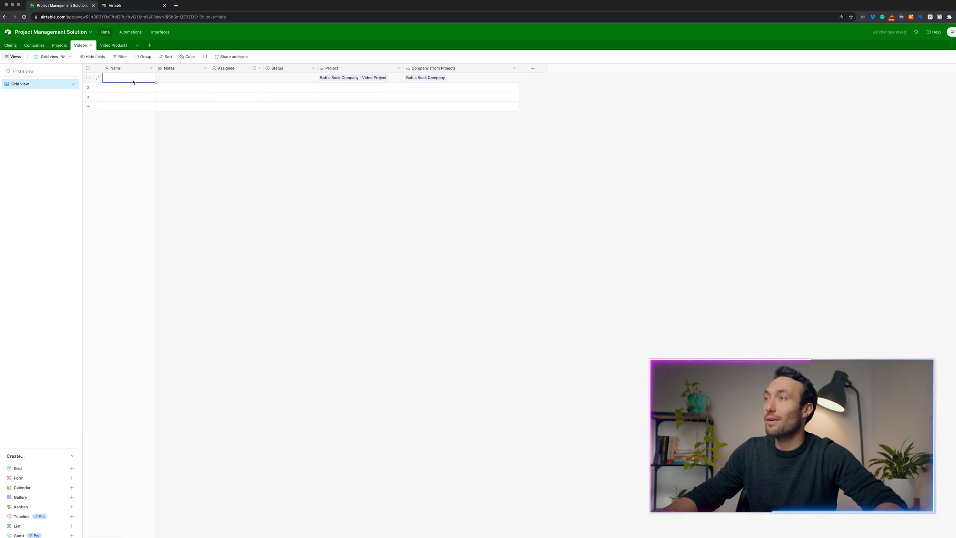
Add a 'Video Type' field linking to the Video Products table.
left_click(533, 68)
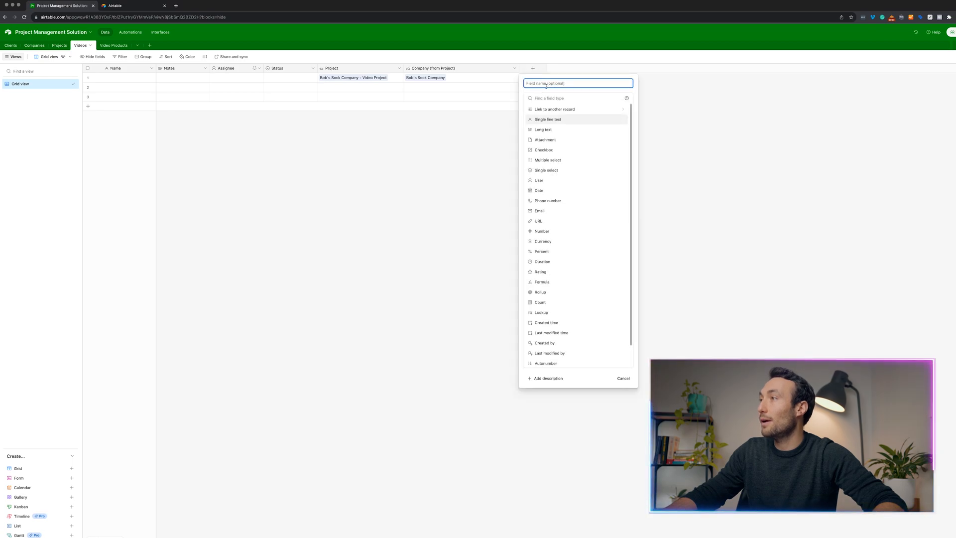
left_click(554, 117)
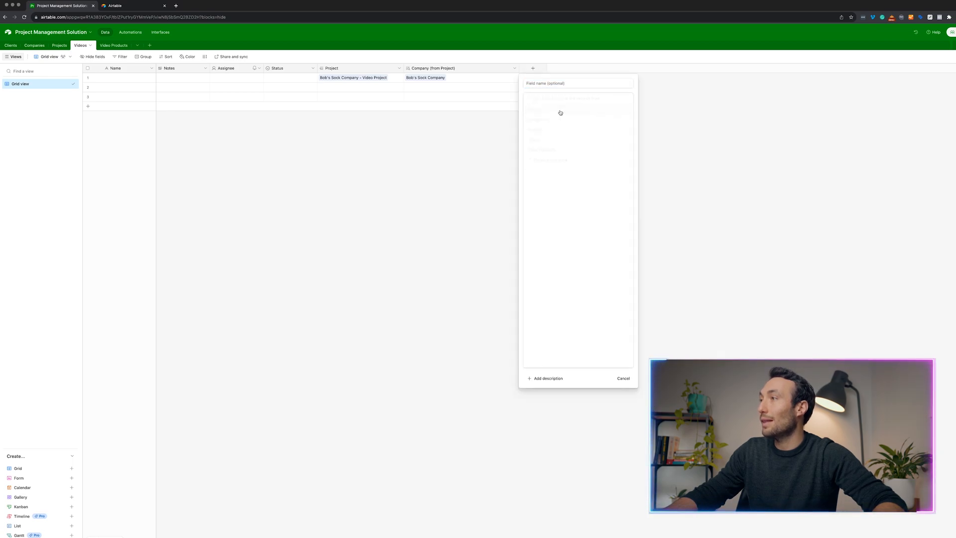
left_click(539, 153)
left_click(569, 88)
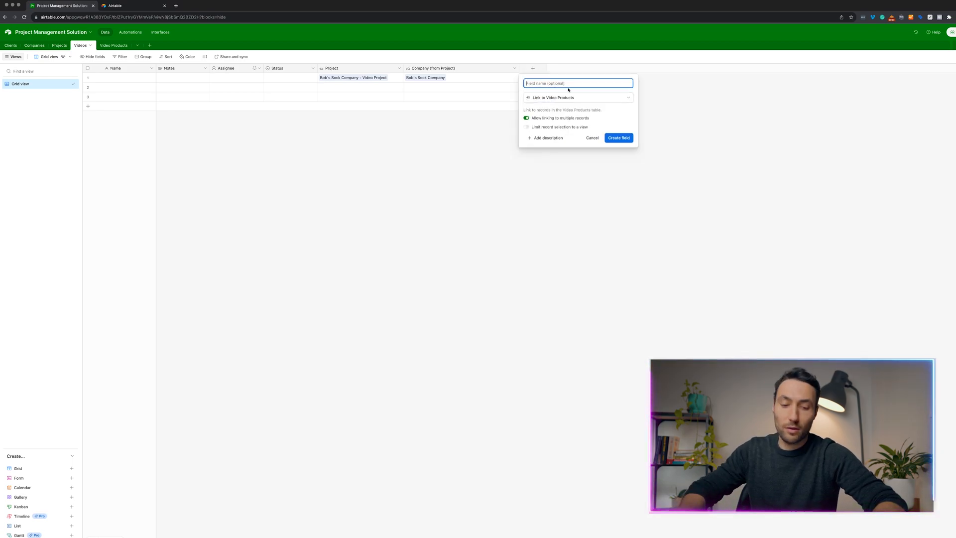
type("Video T")
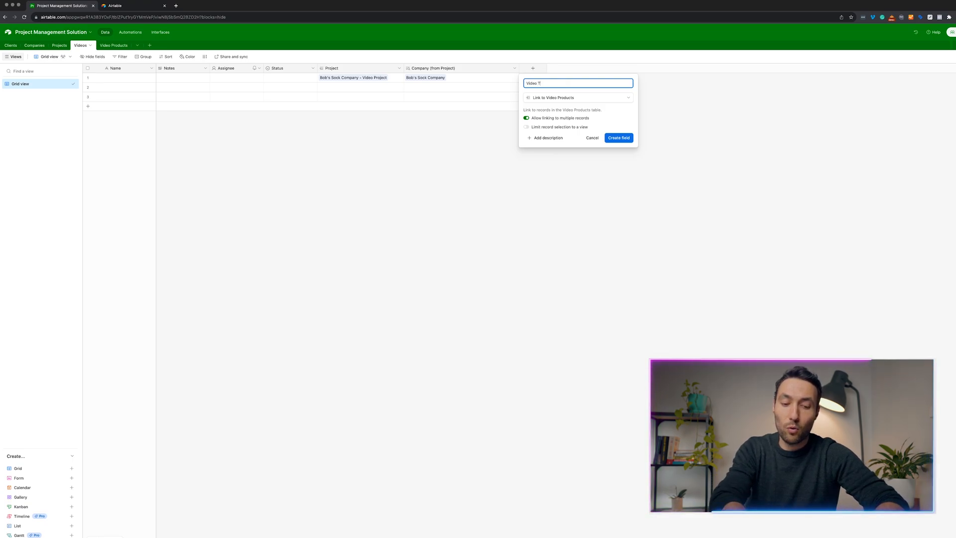
type("ype")
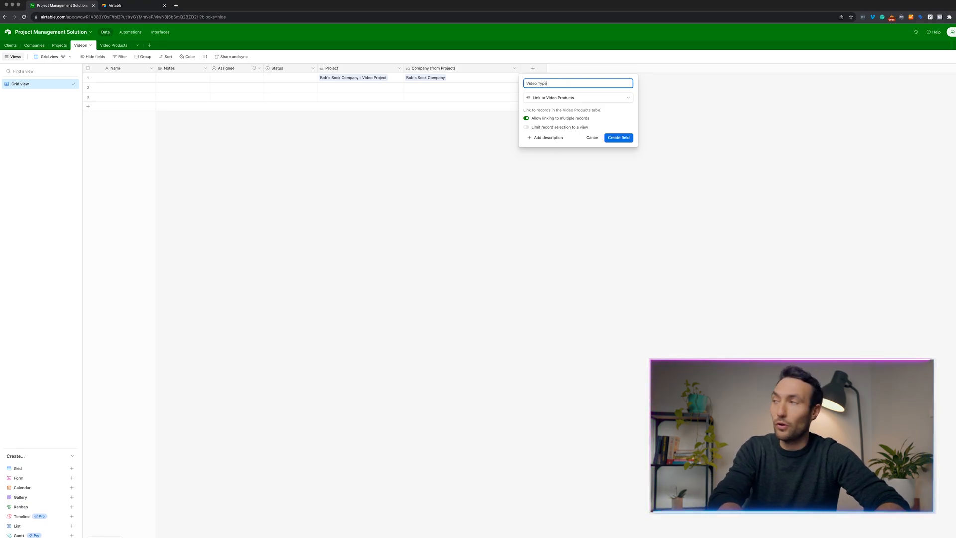
left_click(619, 138)
Restrict Video Type to one linked record per video and confirm the change.
left_click(568, 69)
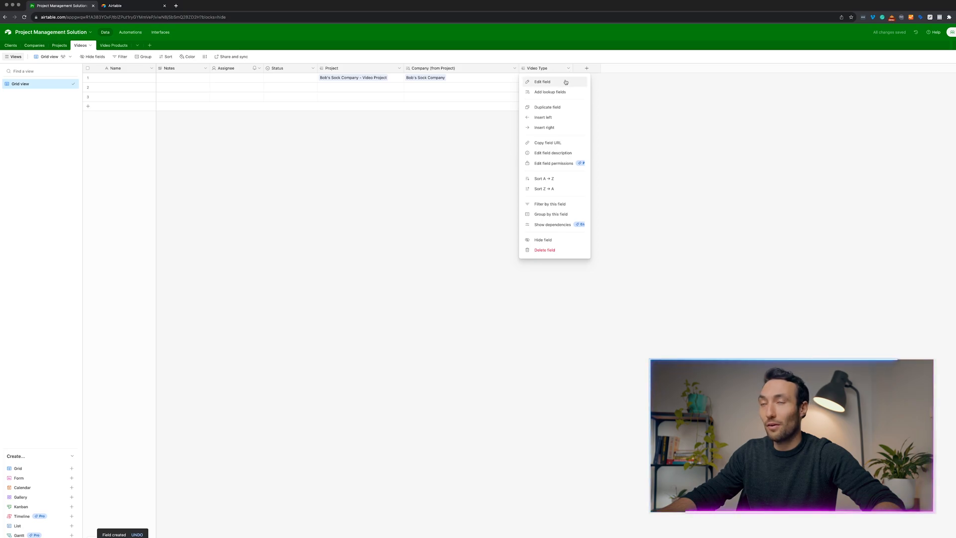
left_click(566, 81)
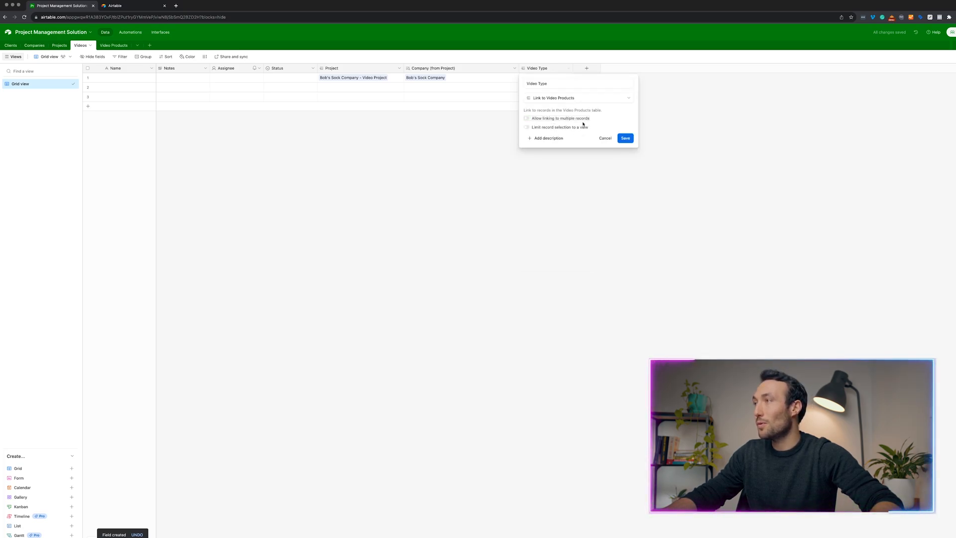
left_click(625, 138)
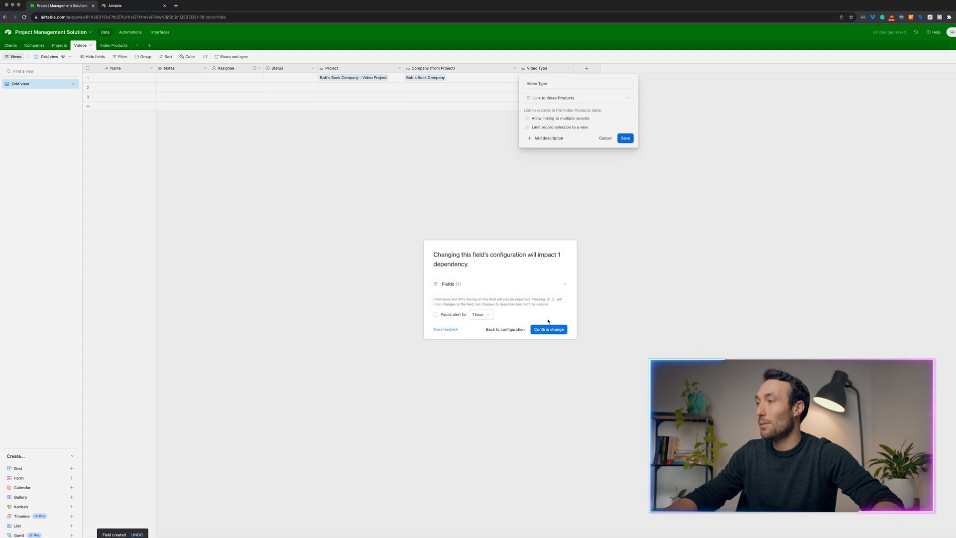
left_click(549, 329)
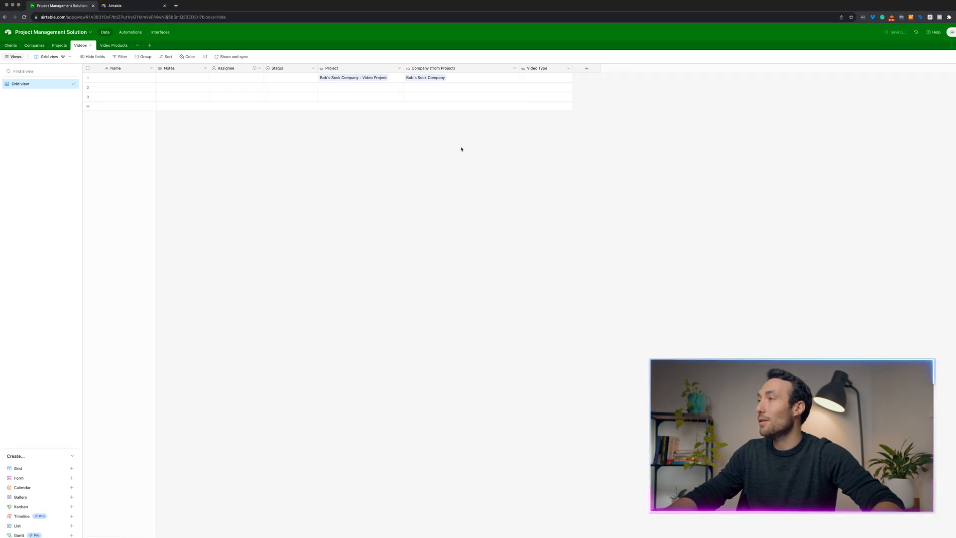
left_click(551, 80)
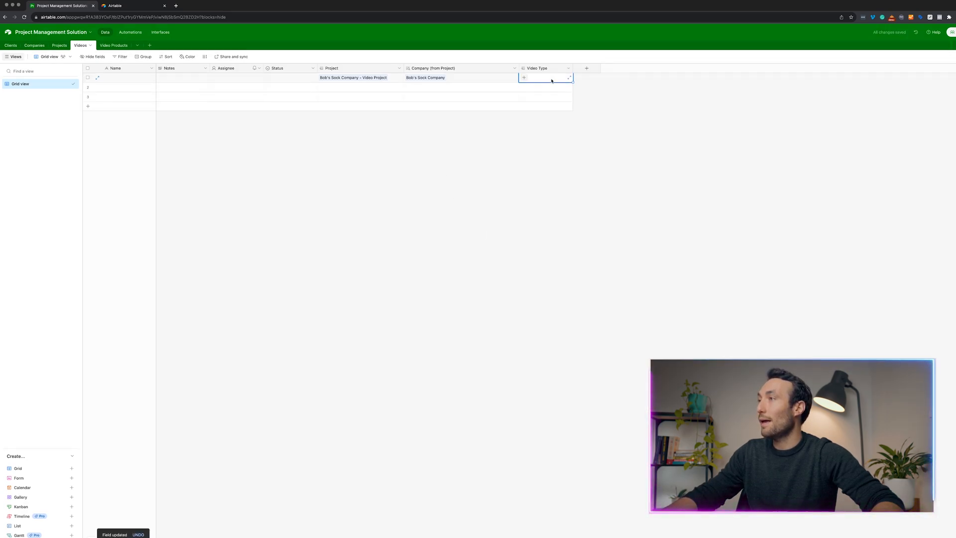
Link row 1 to the YouTube - 60 Second product and name it 'Working Title'.
left_click(525, 78)
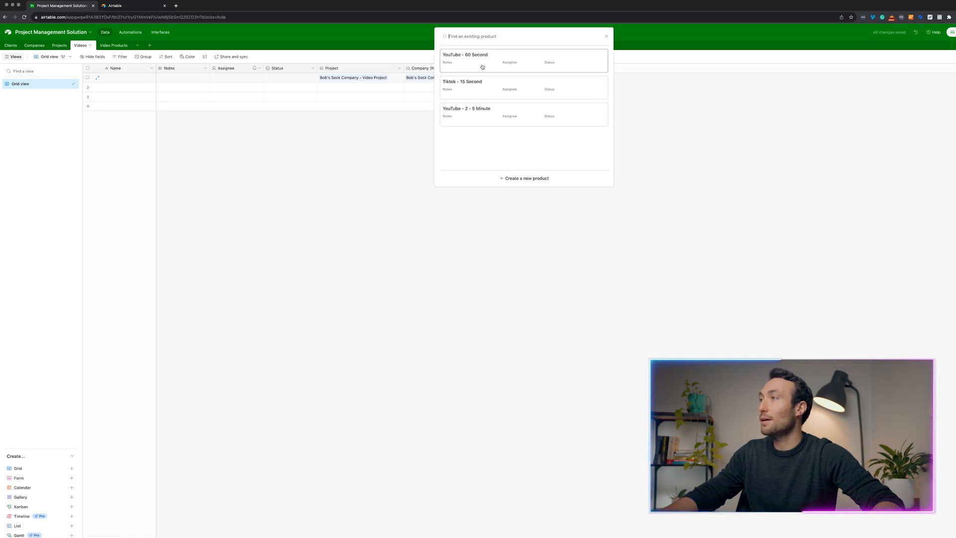
left_click(482, 66)
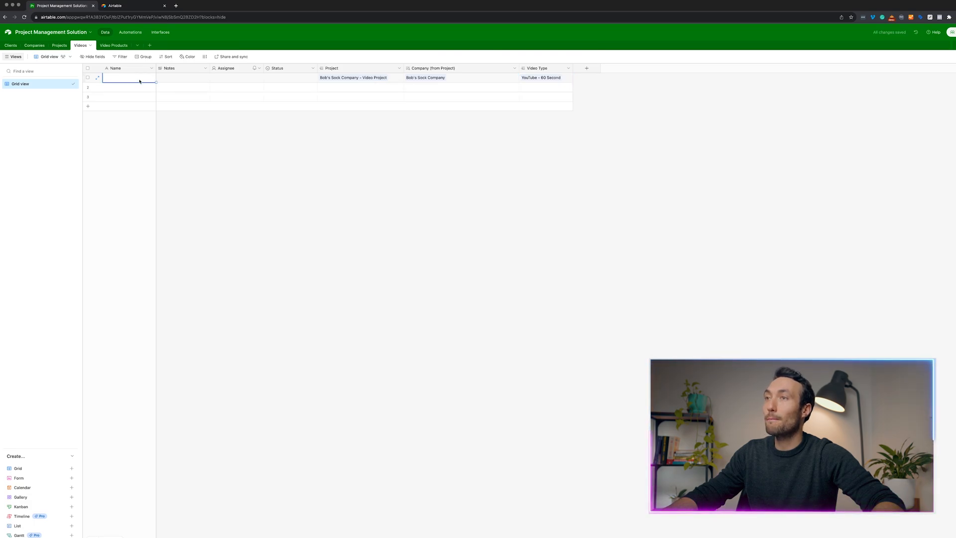
double_click(126, 79)
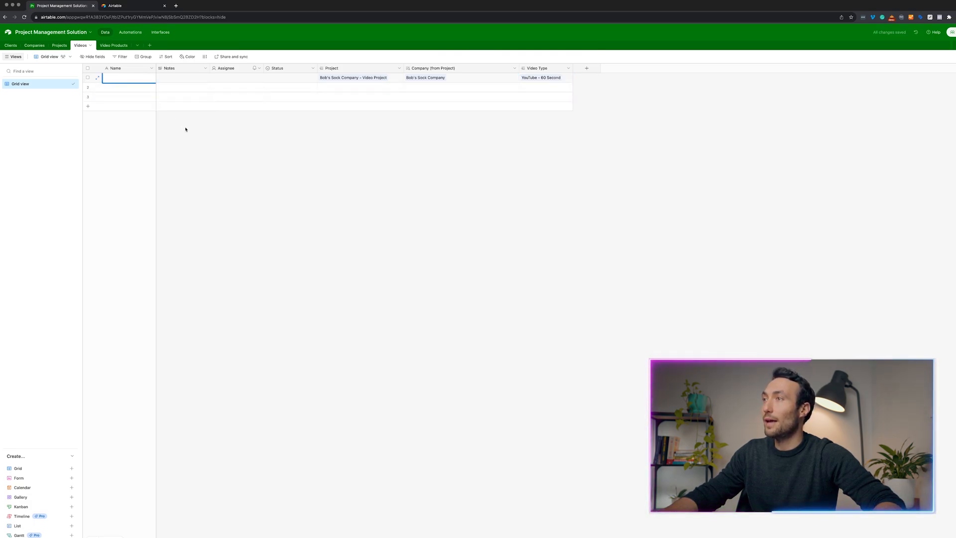
type("W")
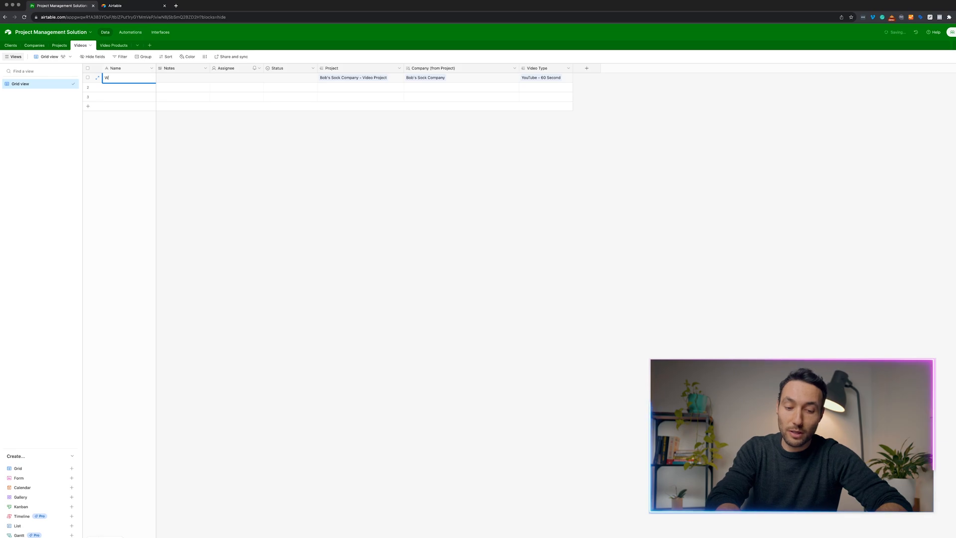
type("orking Title")
key("Tab")
left_click(235, 162)
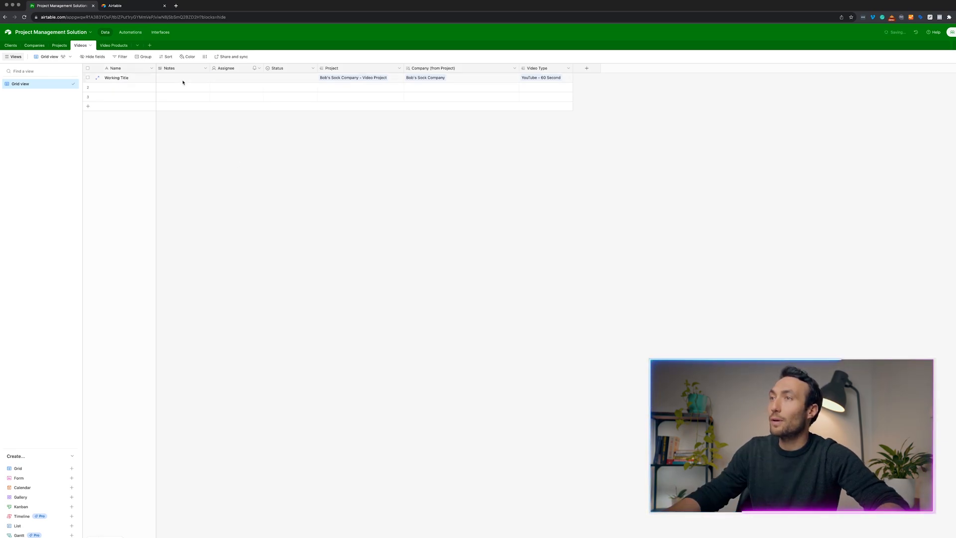
left_click(305, 79)
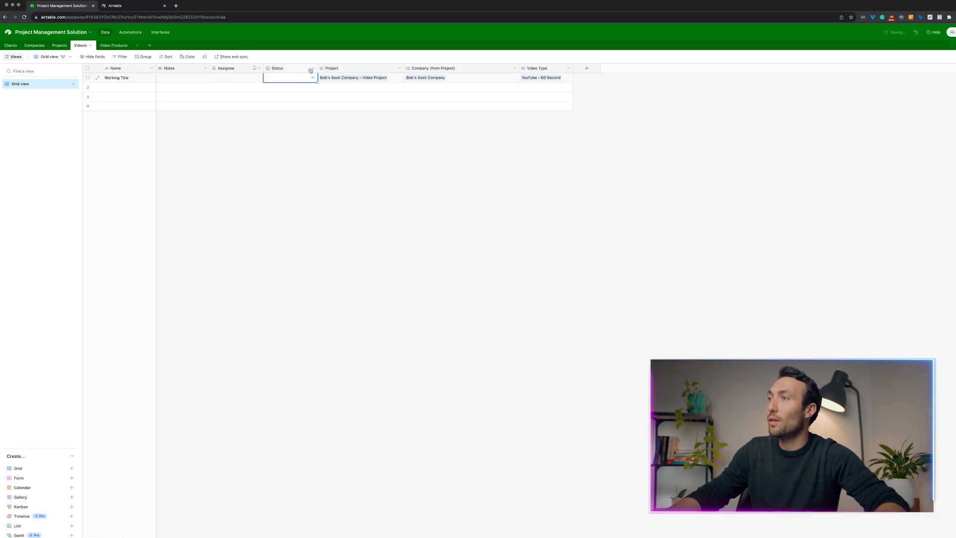
Rename the Status options Todo, In progress and Done to Scripting, Filming and Editing.
left_click(312, 68)
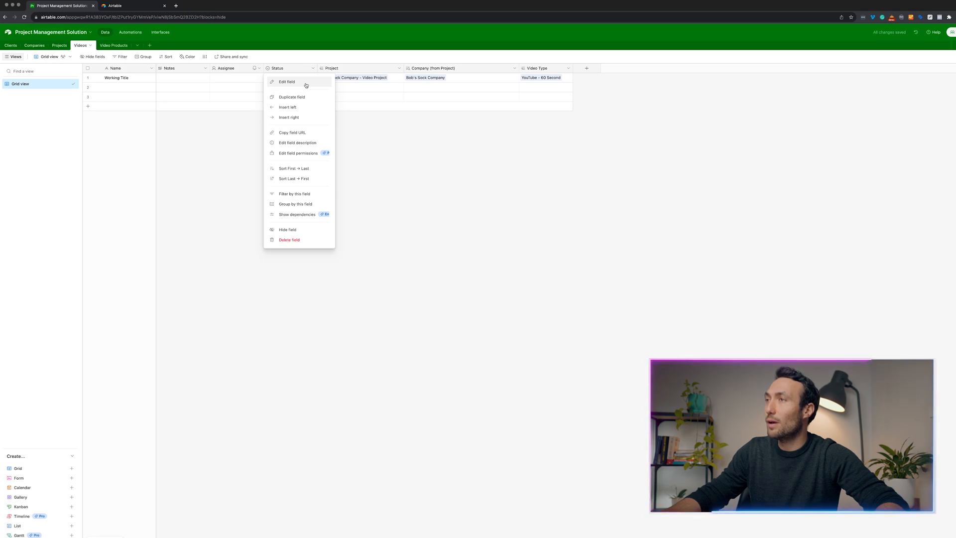
left_click(307, 82)
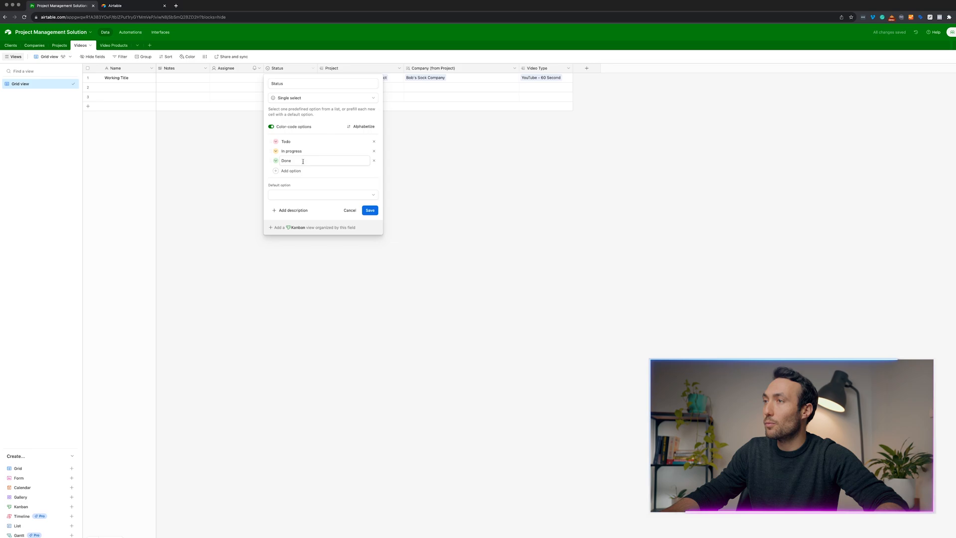
left_click(329, 142)
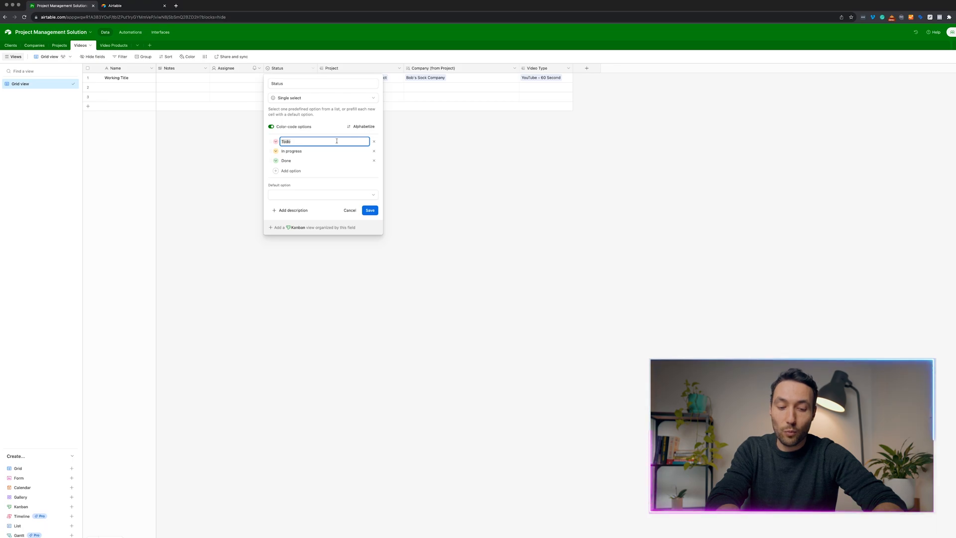
key("BackSpace")
type("Scripting")
key("Tab")
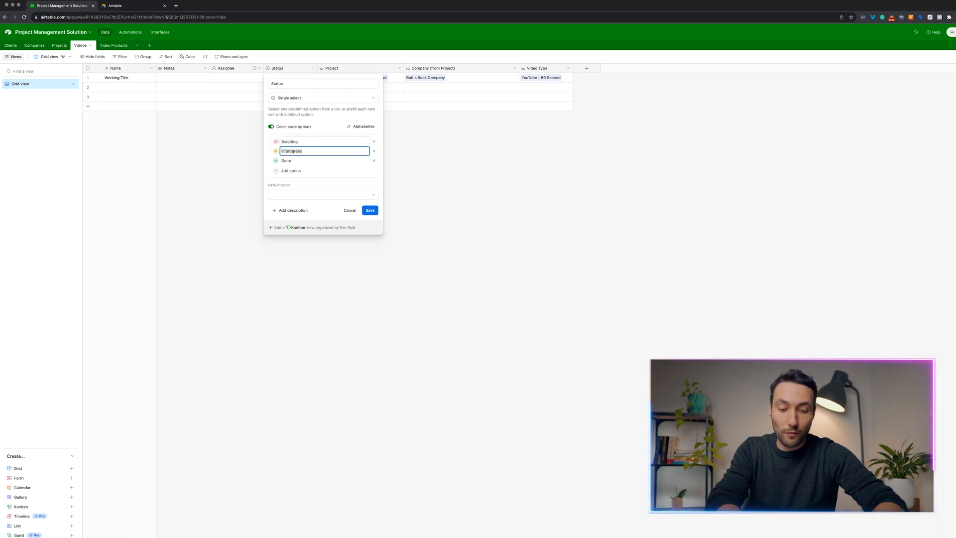
type("Filming")
key("Tab")
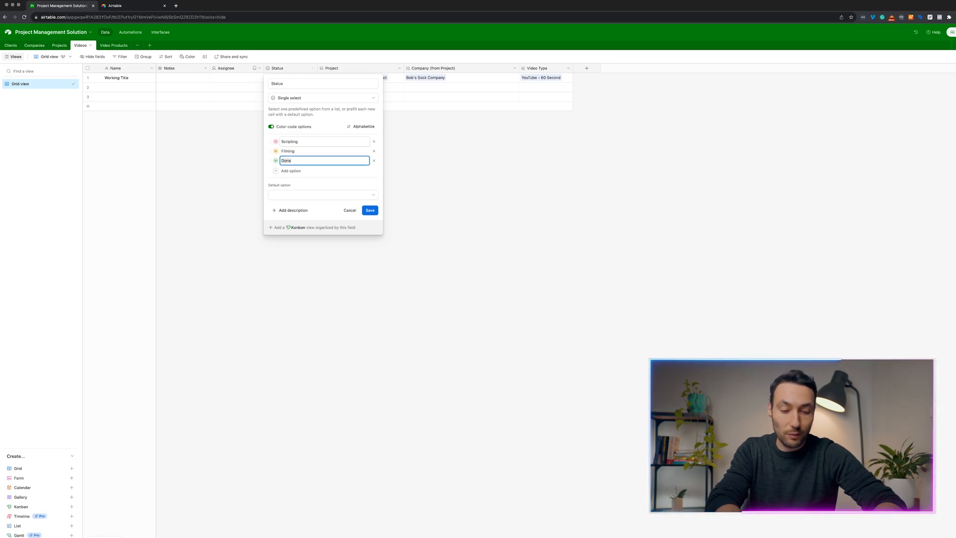
type("Edit")
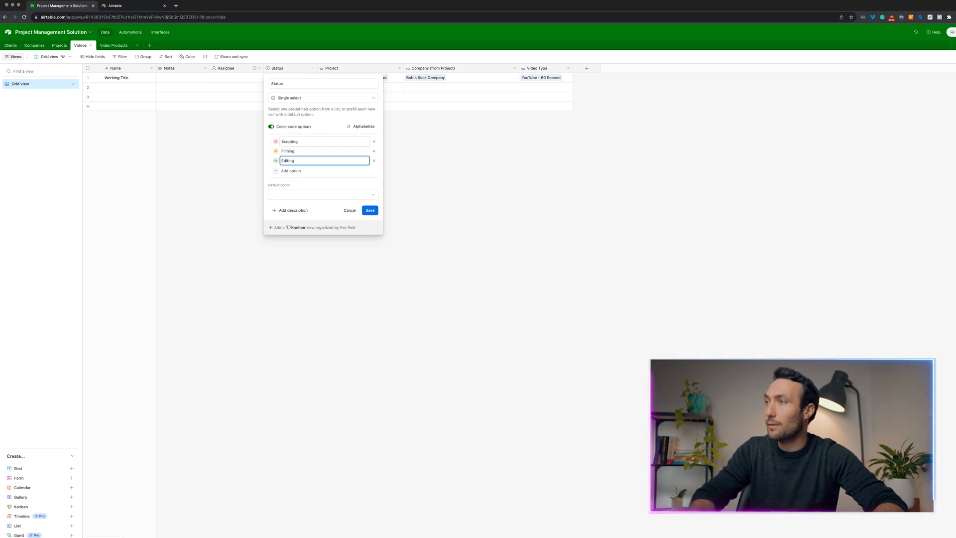
type("ing")
key("Return")
Add Revisions and Completed options, make Scripting the default, and save.
type("Revisi")
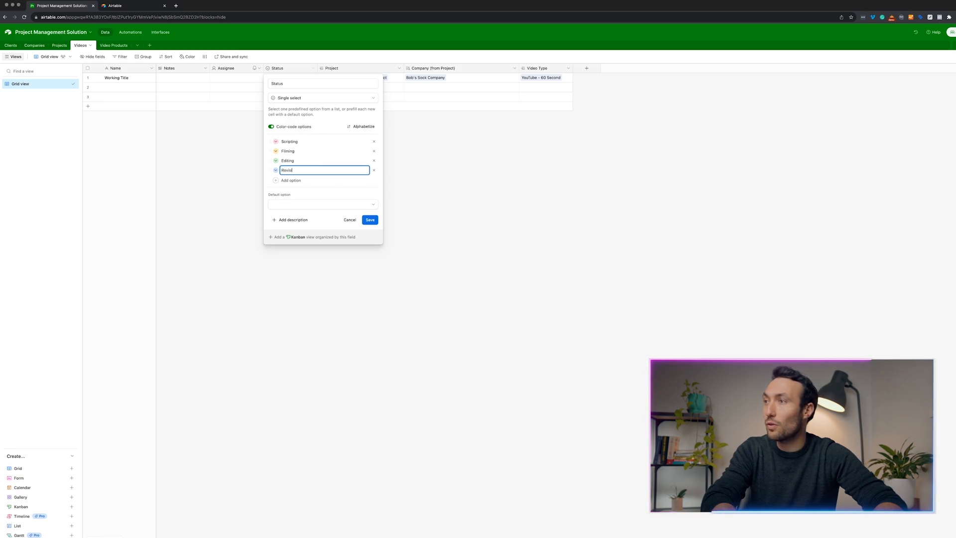
type("ons")
left_click(304, 180)
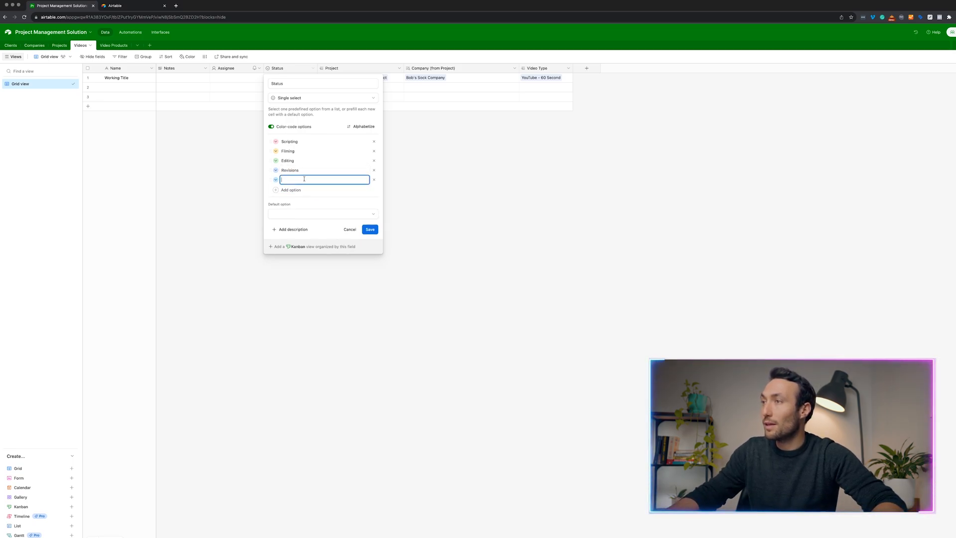
type("Completed")
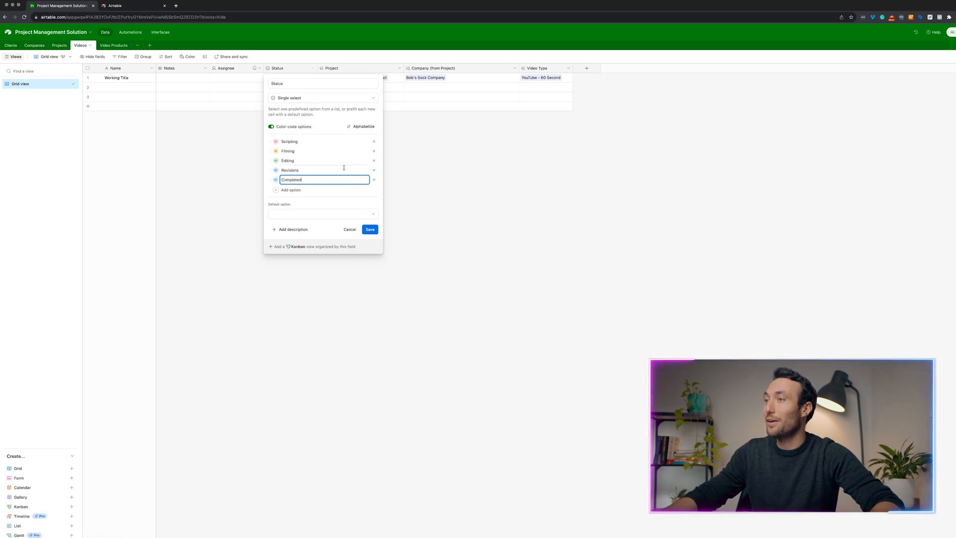
left_click(317, 214)
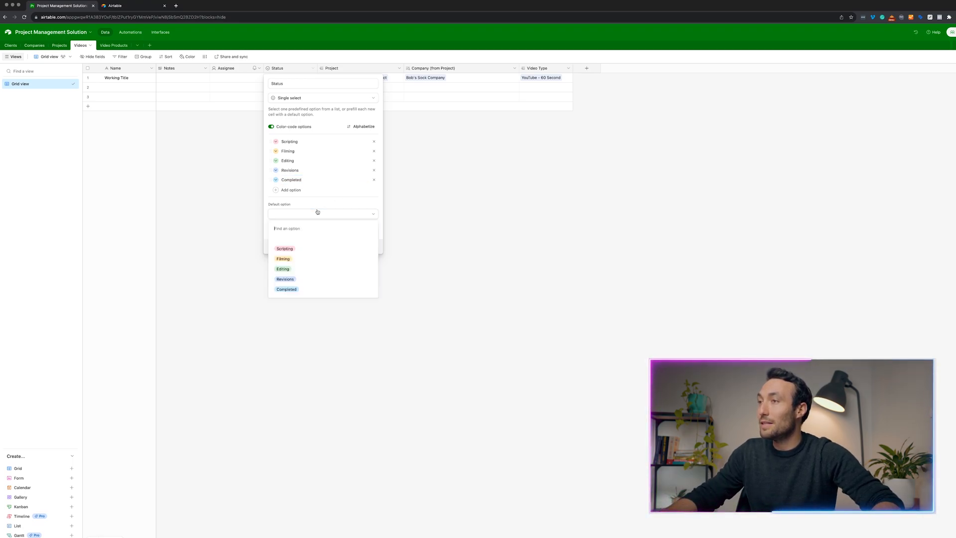
left_click(305, 249)
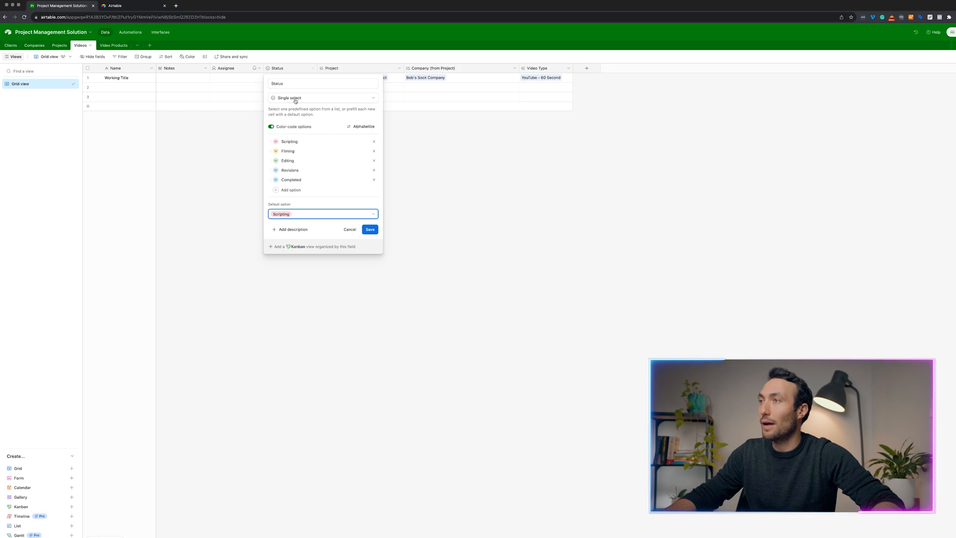
left_click(369, 228)
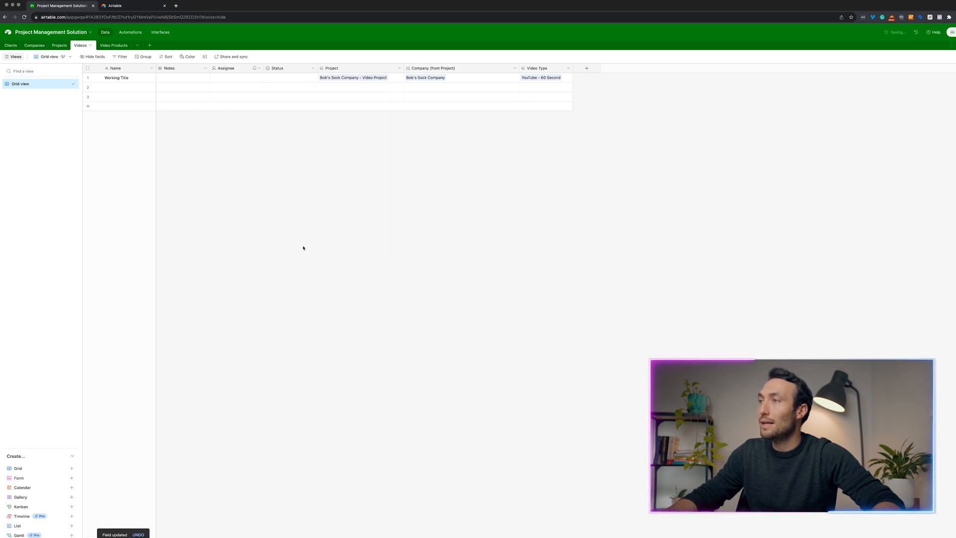
left_click(313, 69)
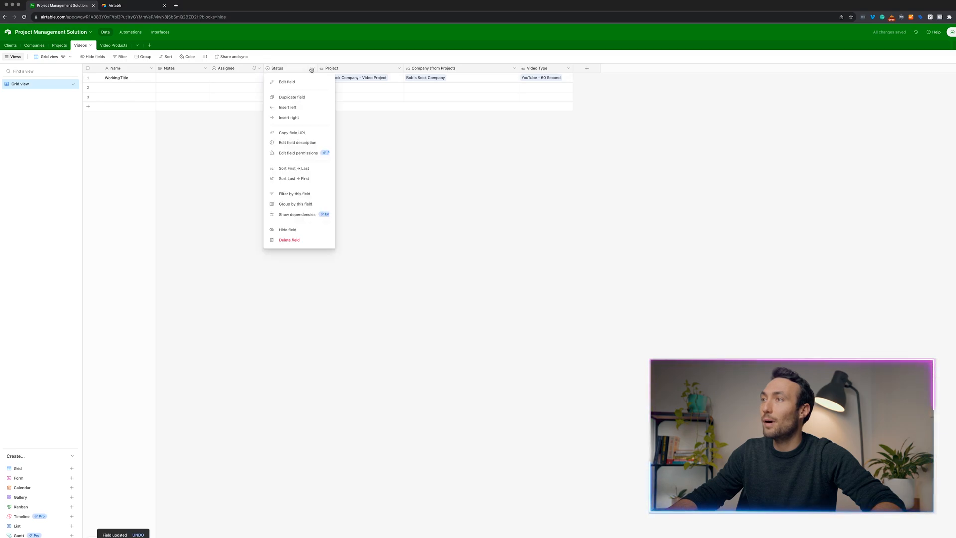
left_click(222, 186)
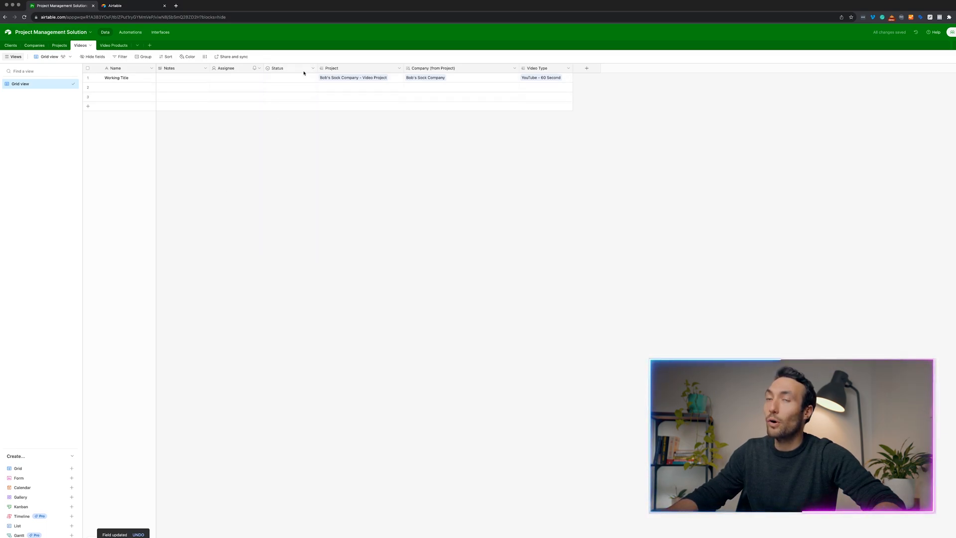
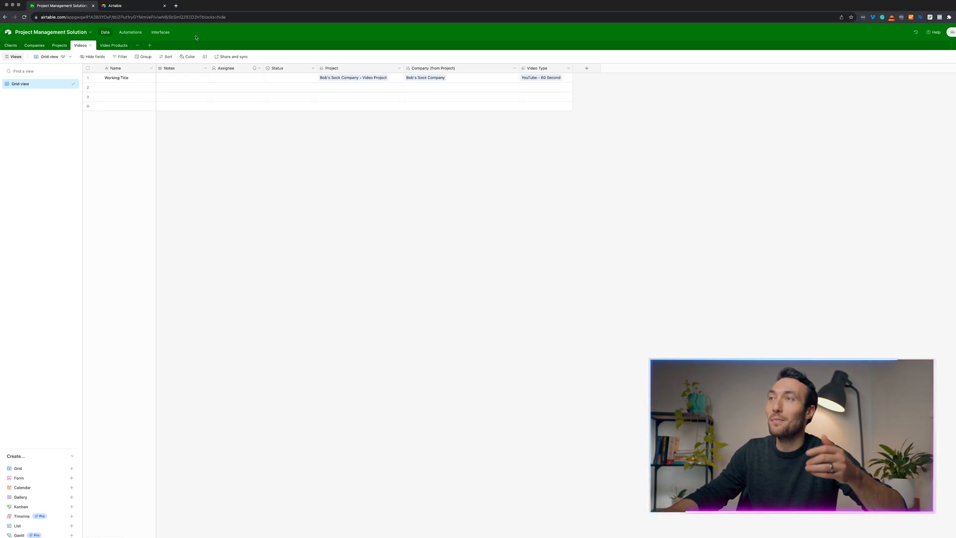
Change the base's colour theme from green to orange in its Appearance settings.
left_click(90, 34)
left_click(26, 66)
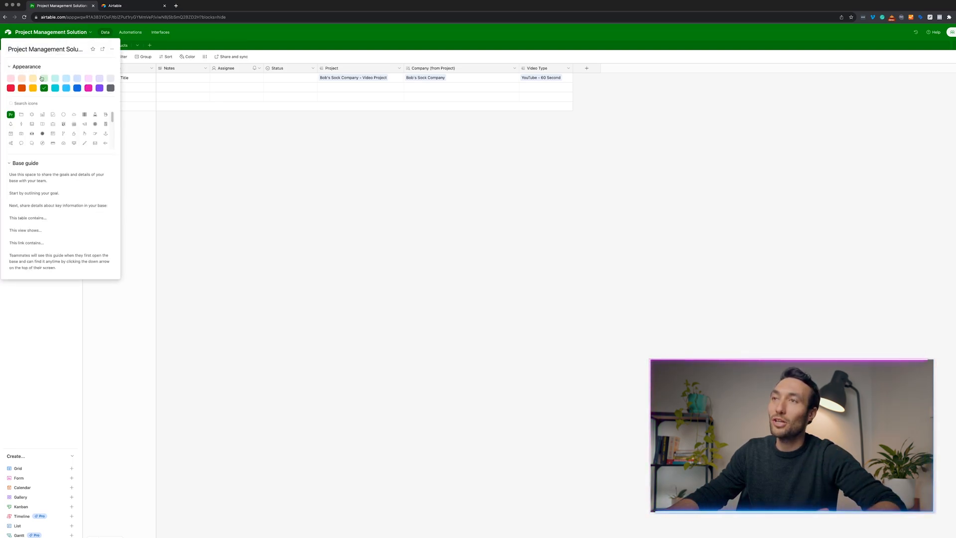
left_click(24, 89)
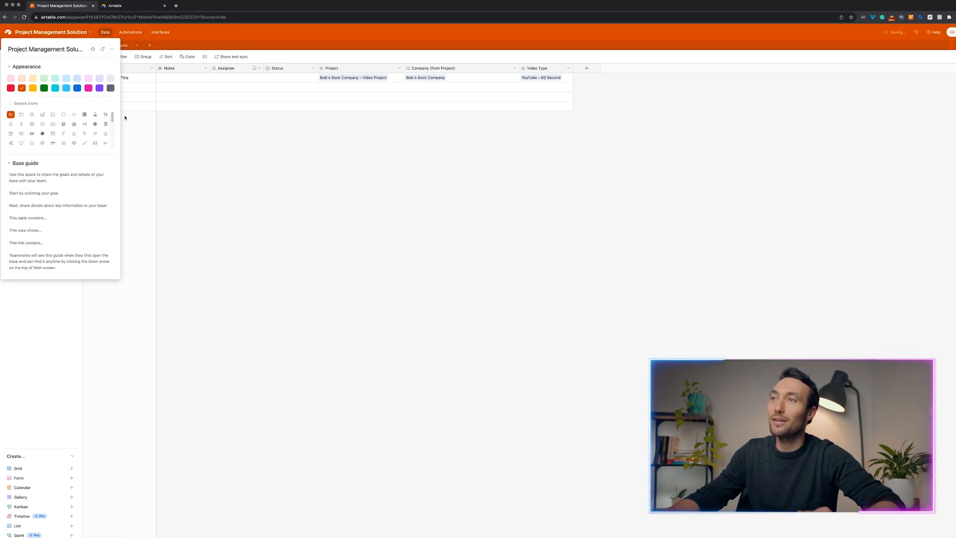
left_click(181, 133)
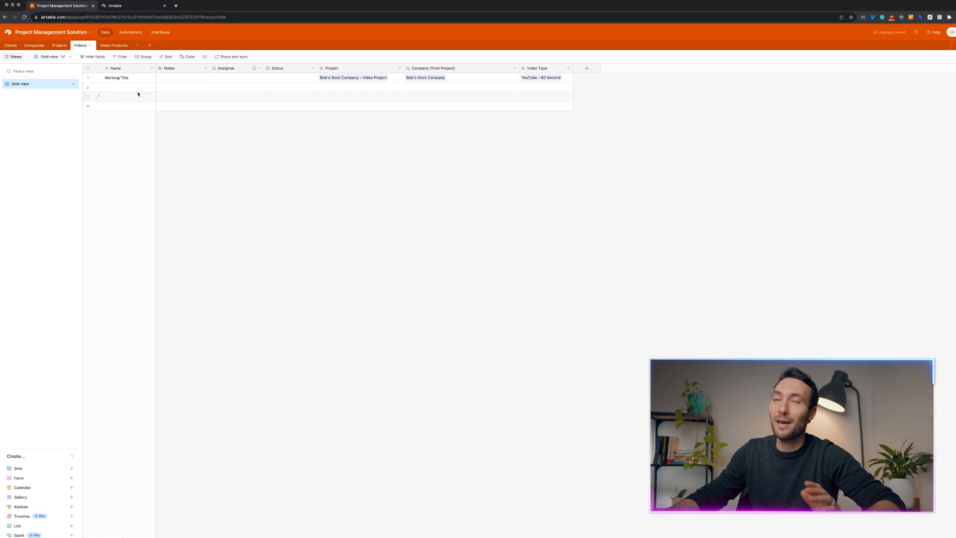
left_click(20, 507)
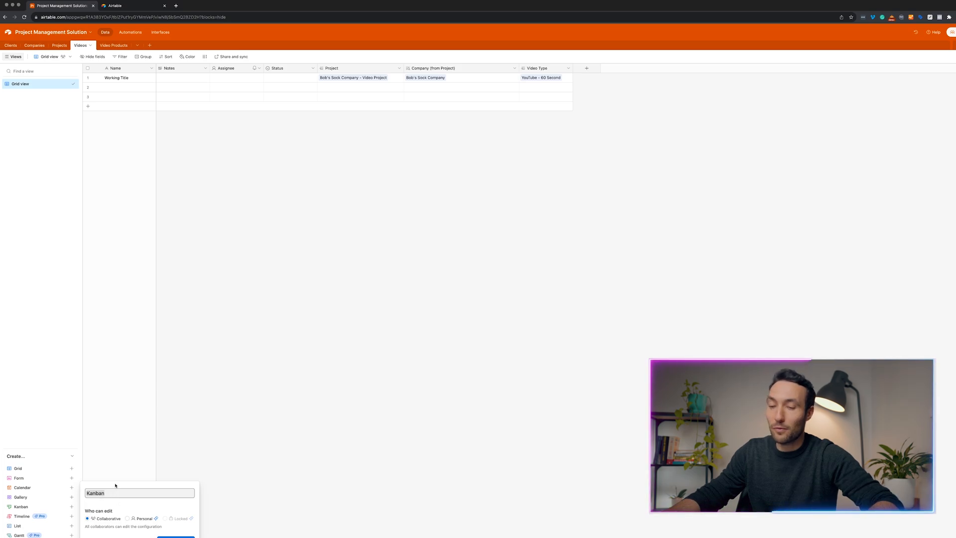
Create a kanban view named 'Video Status' with cards stacked by the Status field.
type("Video ")
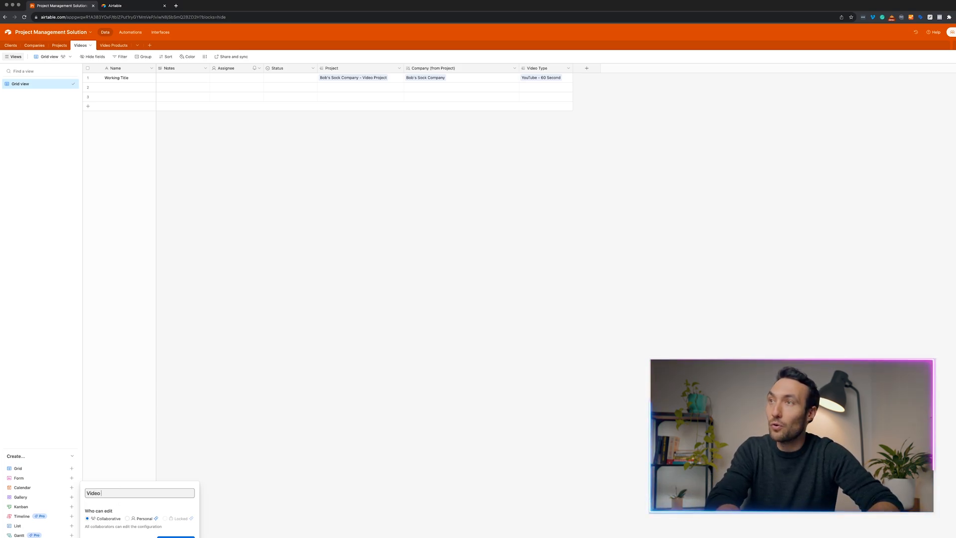
type("Status")
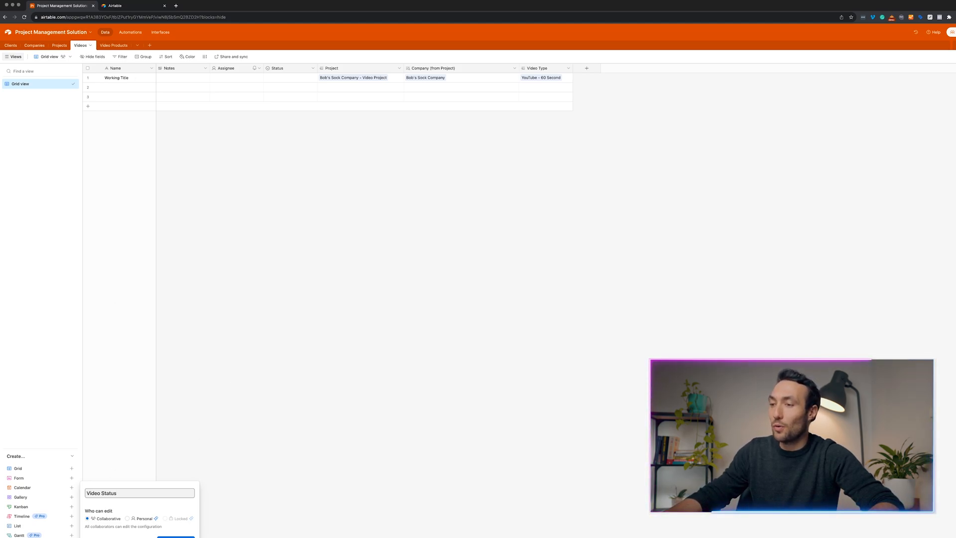
key("Return")
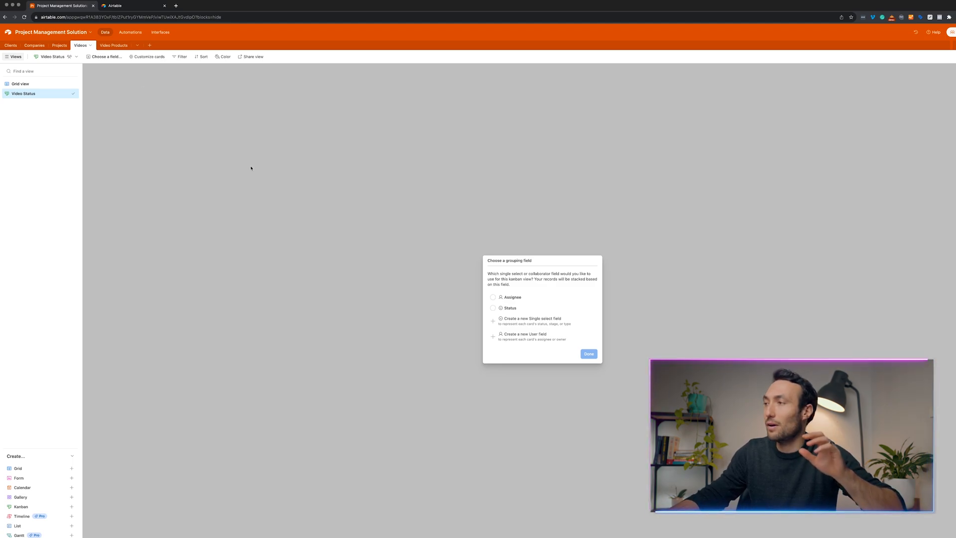
left_click(506, 311)
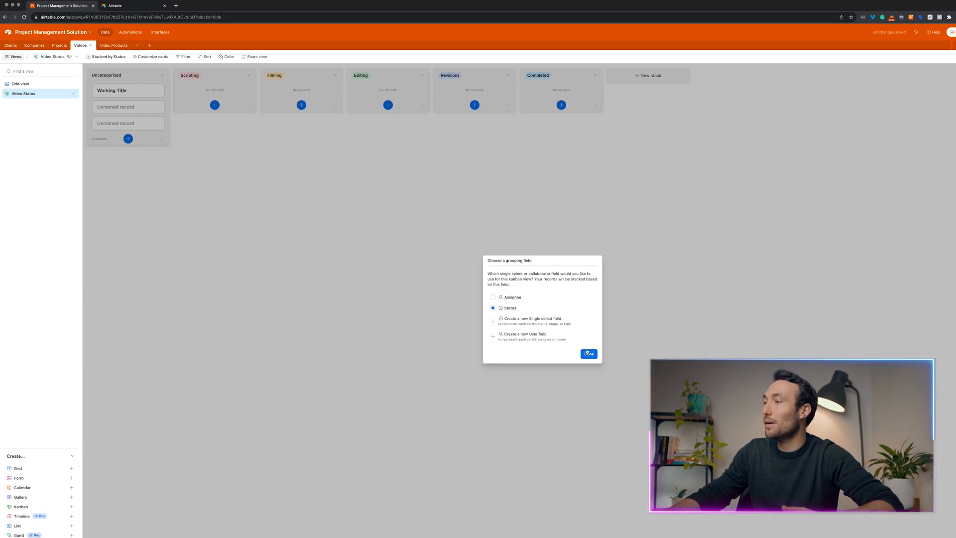
left_click(589, 353)
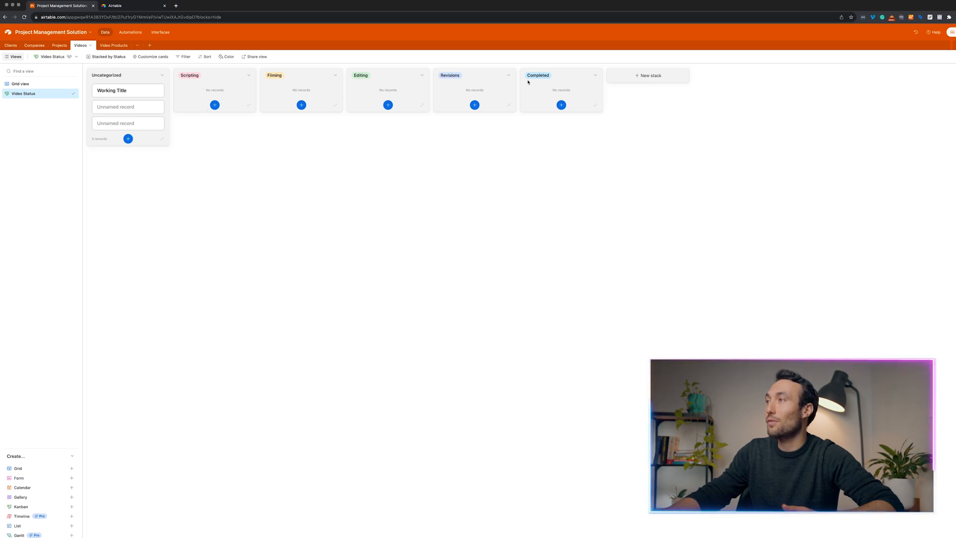
Set the Working Title video's status to Editing in its expanded record.
left_click(128, 92)
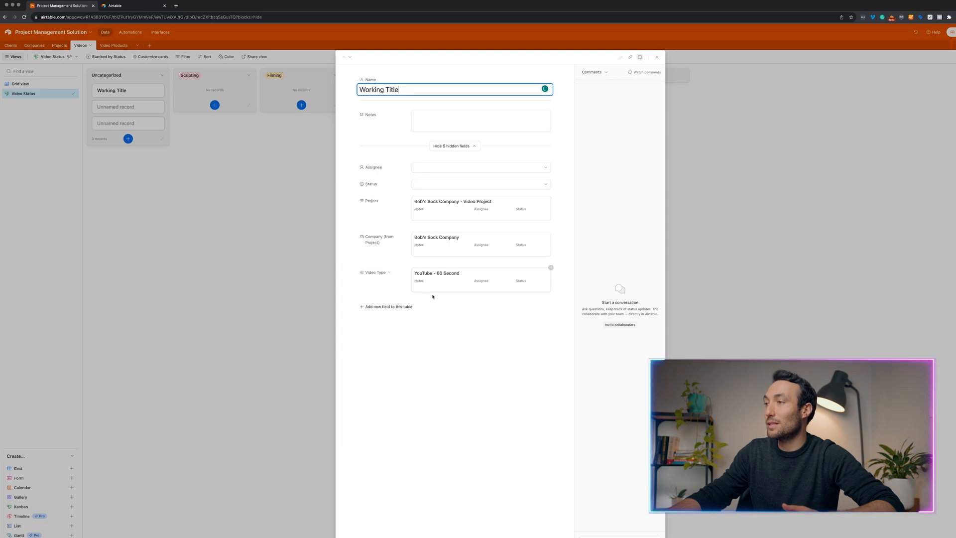
left_click(437, 169)
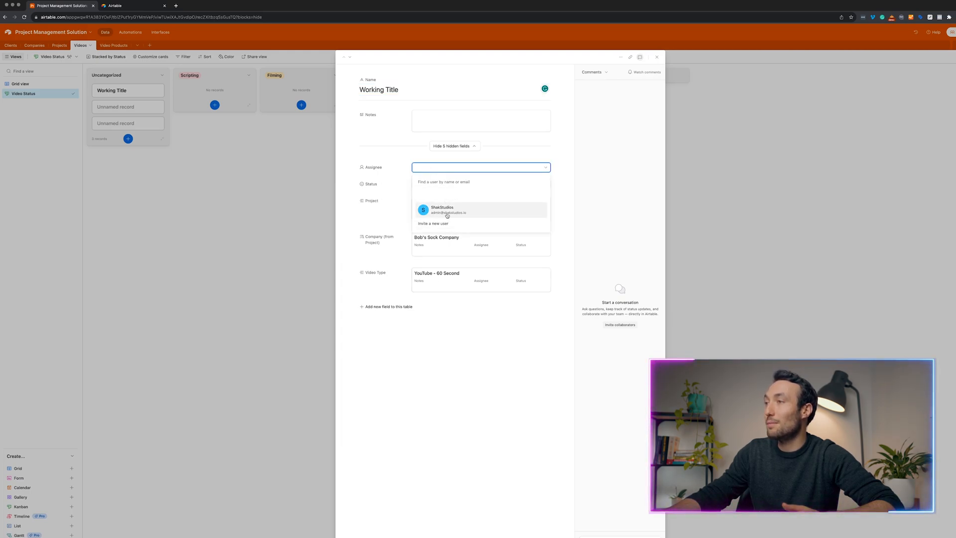
left_click(403, 193)
left_click(422, 187)
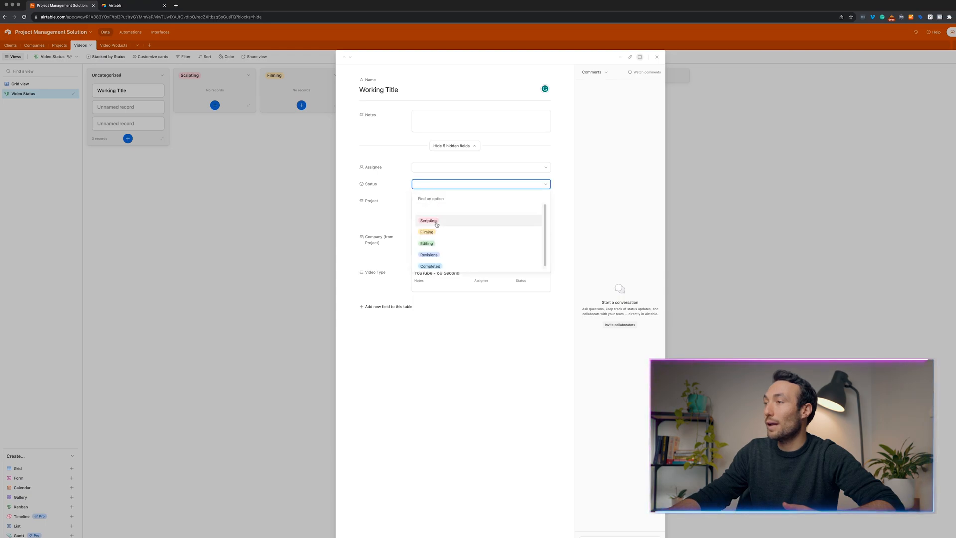
left_click(436, 244)
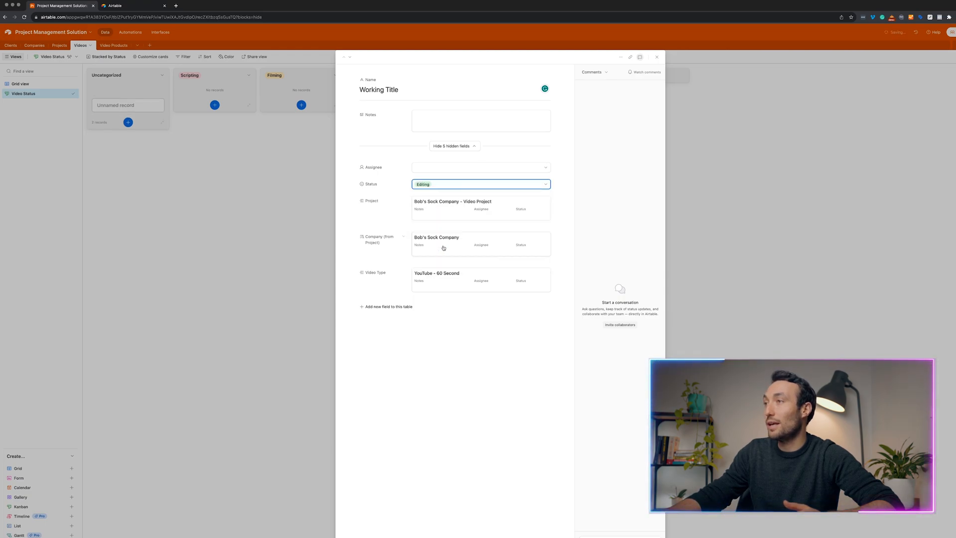
left_click(286, 206)
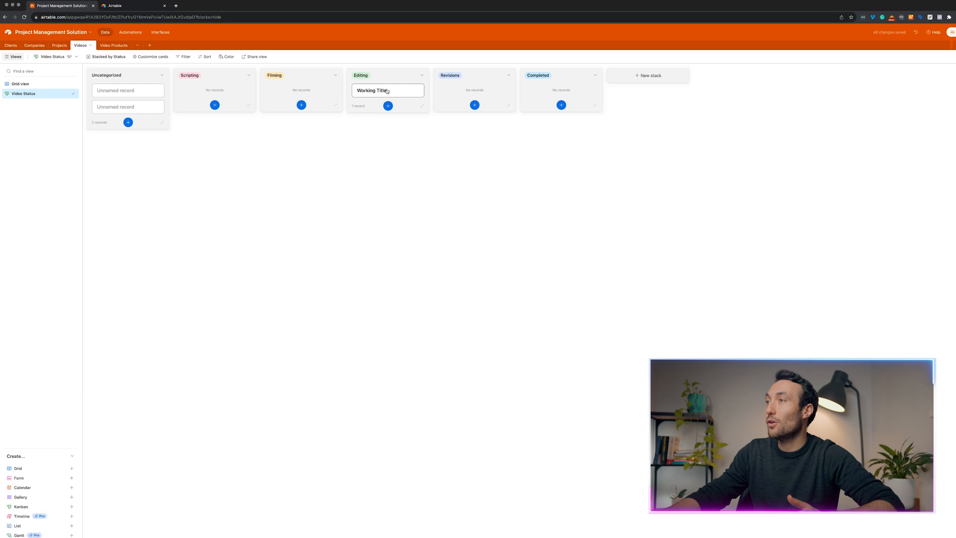
Move the Working Title card into the Filming stack and reopen its record.
left_click_drag(387, 93, 315, 92)
left_click(315, 92)
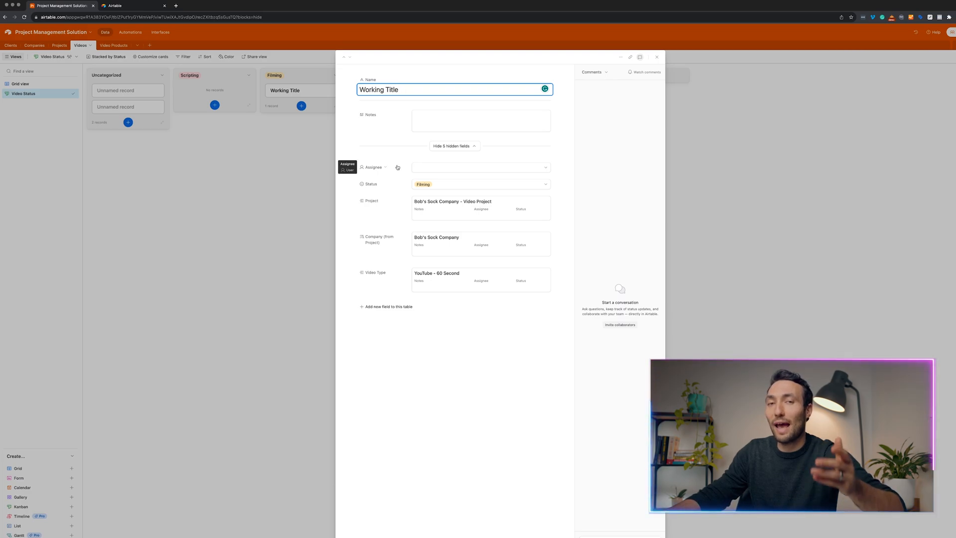
left_click(393, 307)
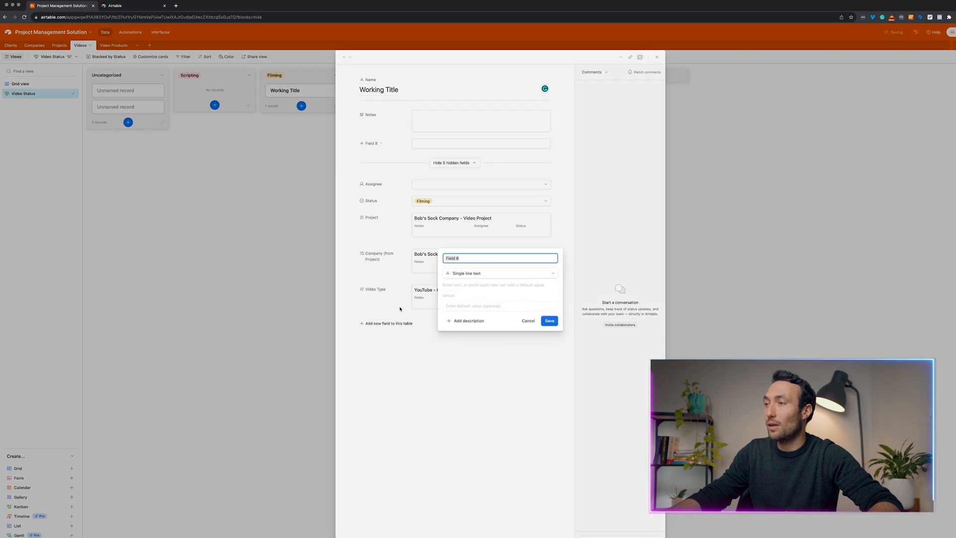
Delete the stray Field 8 column from the Videos grid and reopen Working Title.
left_click(338, 300)
key("Return")
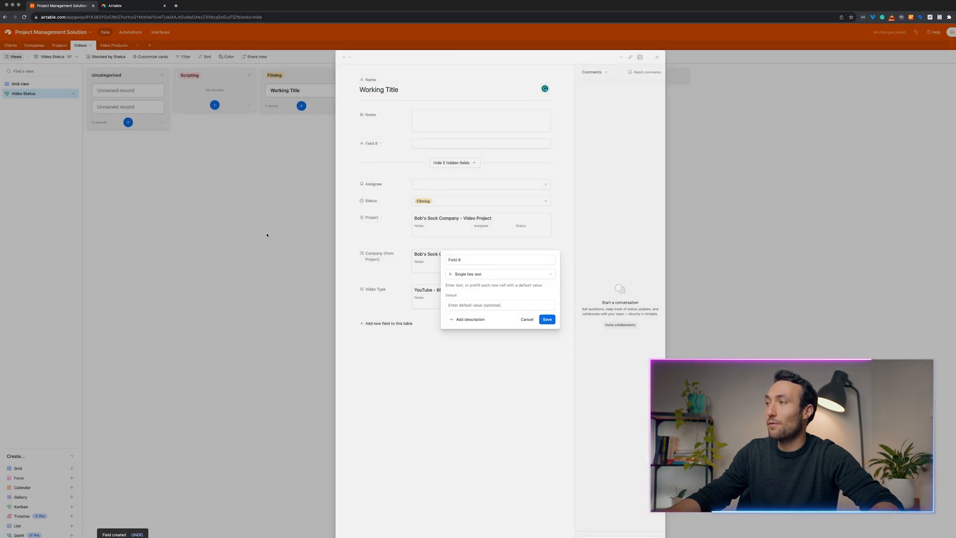
left_click(527, 319)
left_click(261, 263)
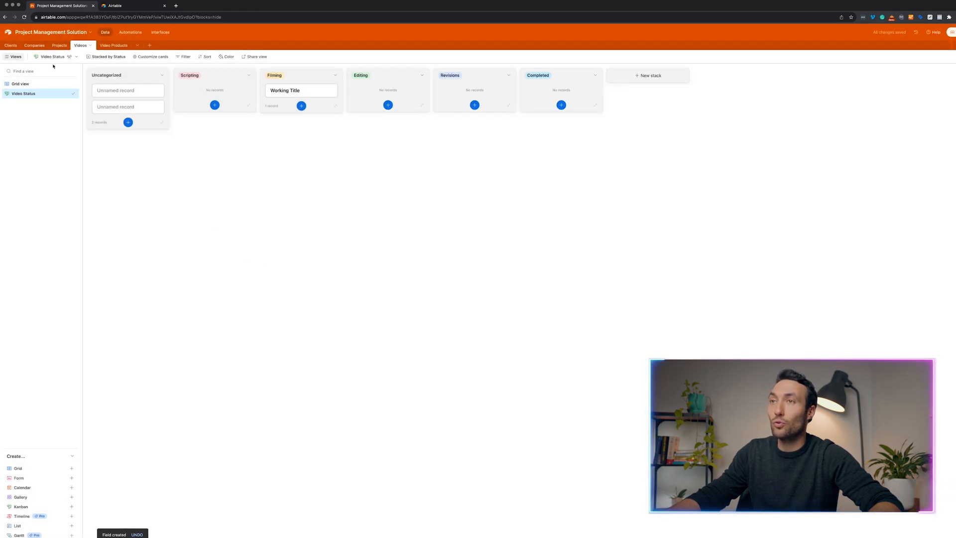
left_click(20, 83)
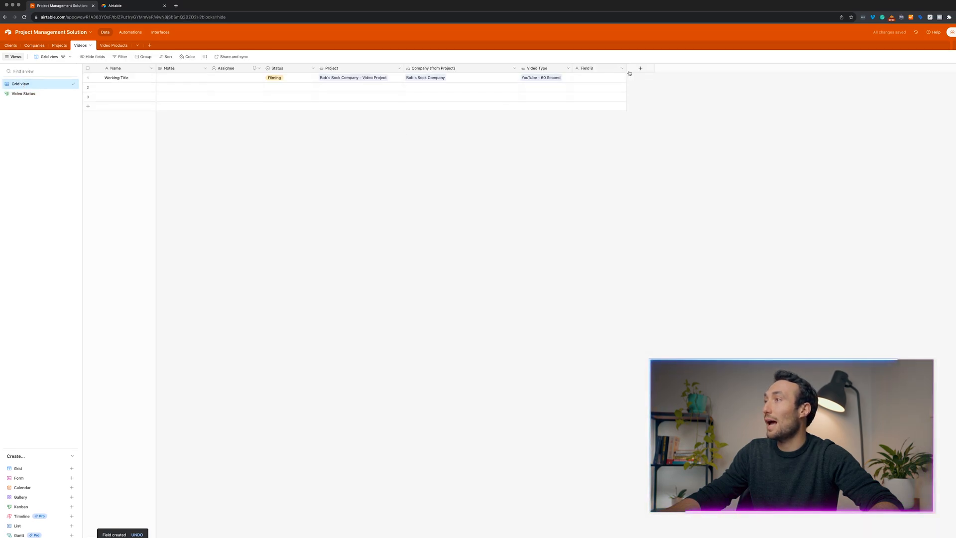
right_click(609, 70)
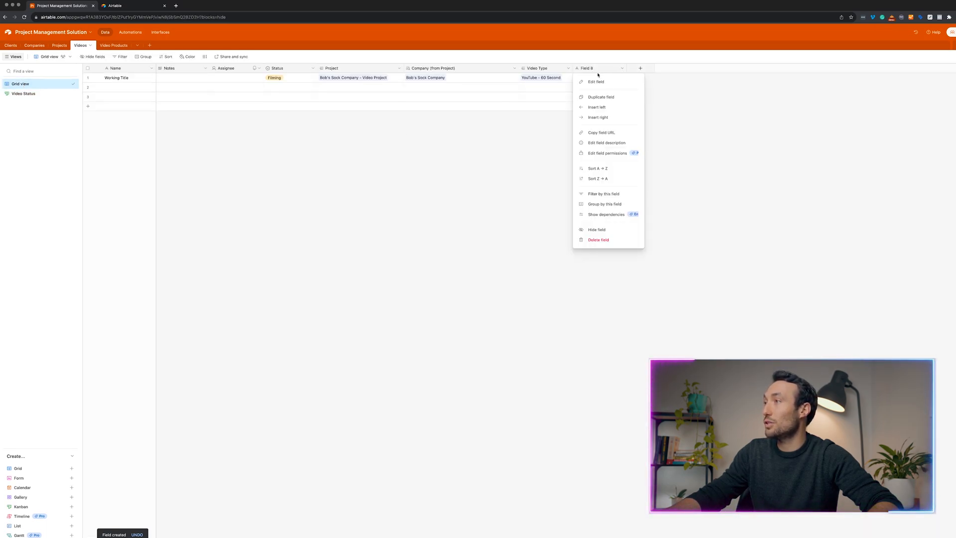
left_click(605, 241)
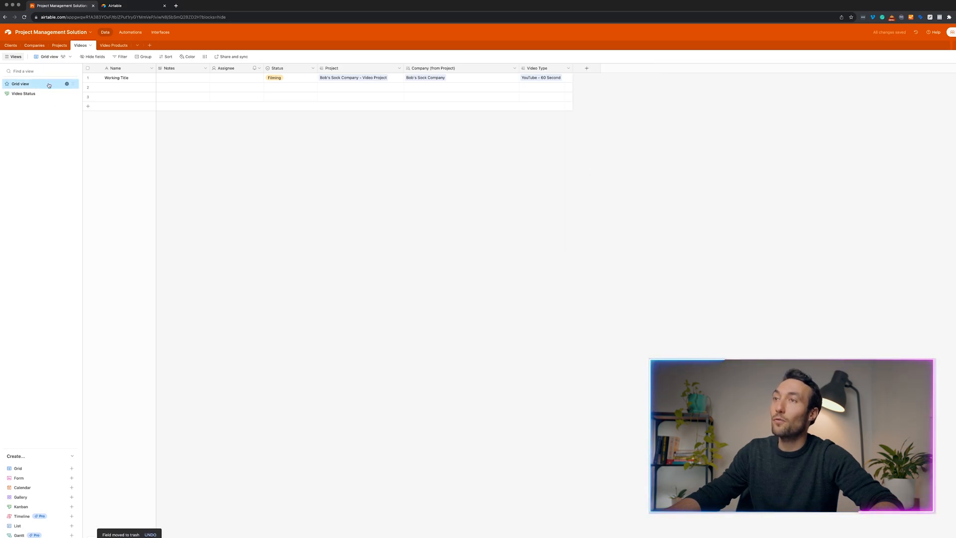
left_click(97, 78)
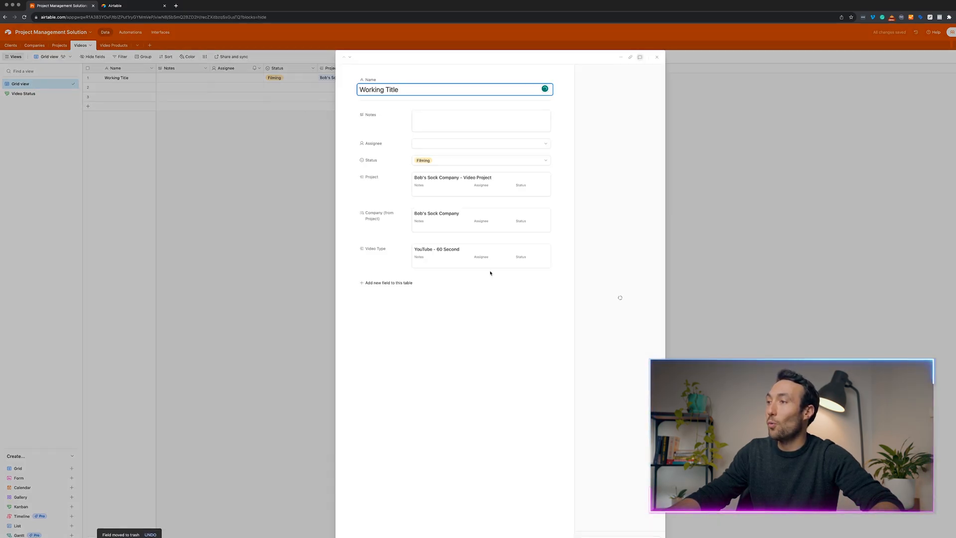
Add a URL field named 'Revision Link (frame.io)' to the Videos table.
left_click(393, 282)
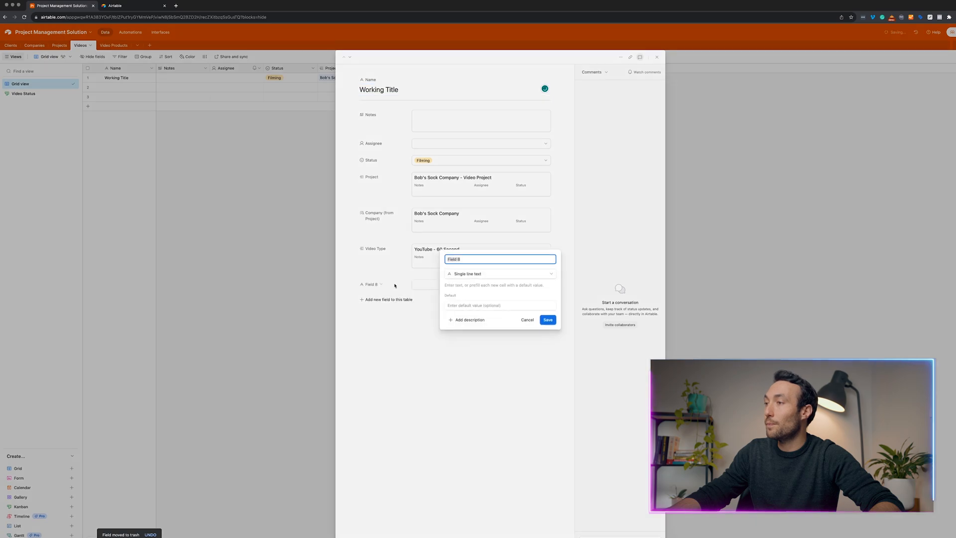
left_click(484, 274)
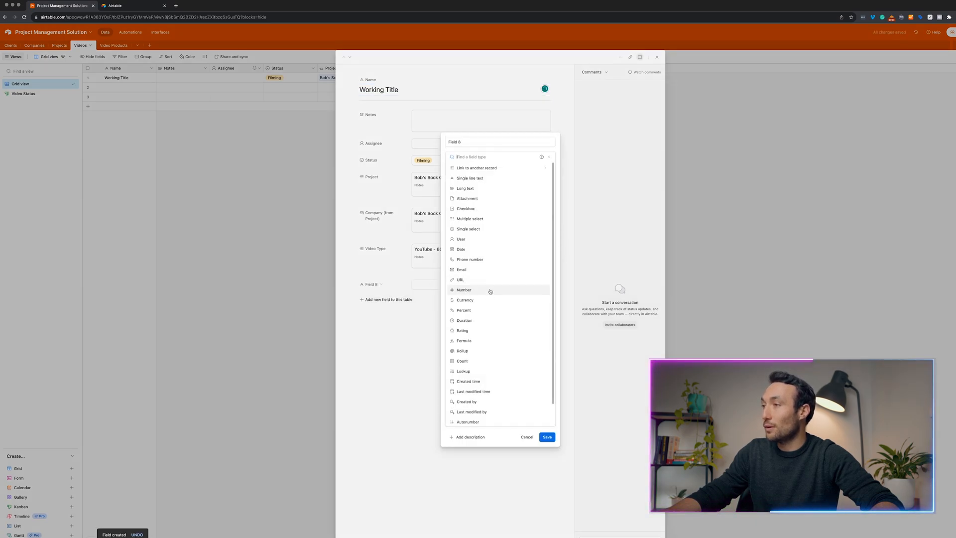
type("url")
left_click(478, 165)
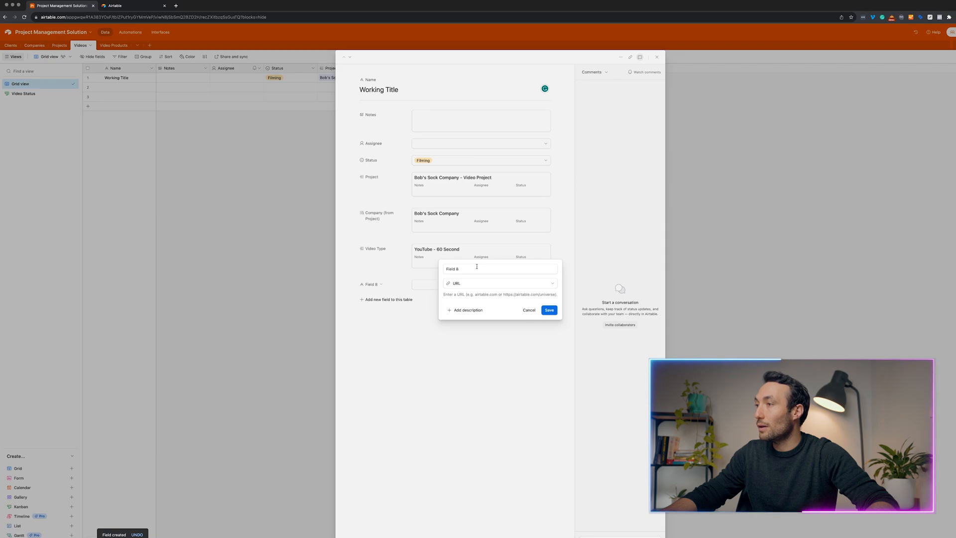
left_click(482, 269)
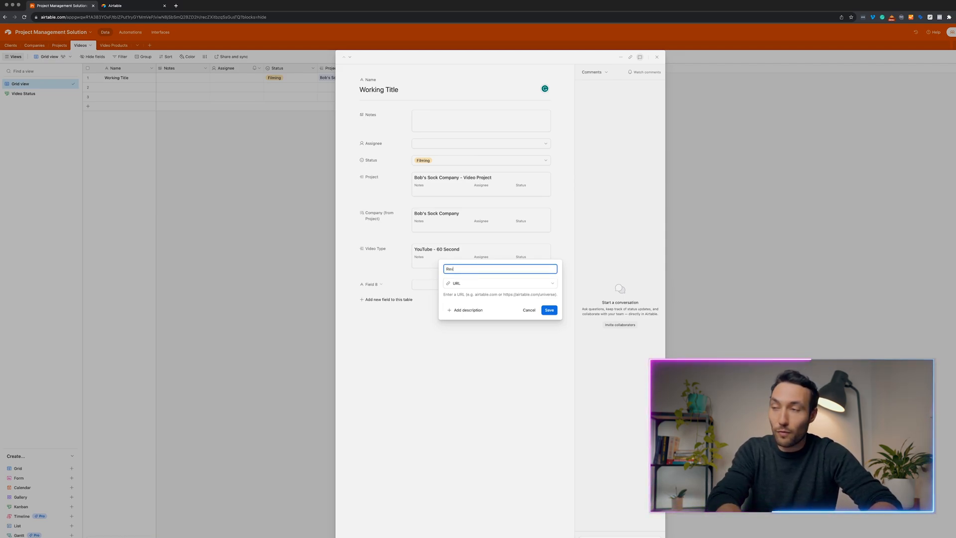
type("Revision Link (frame.io")
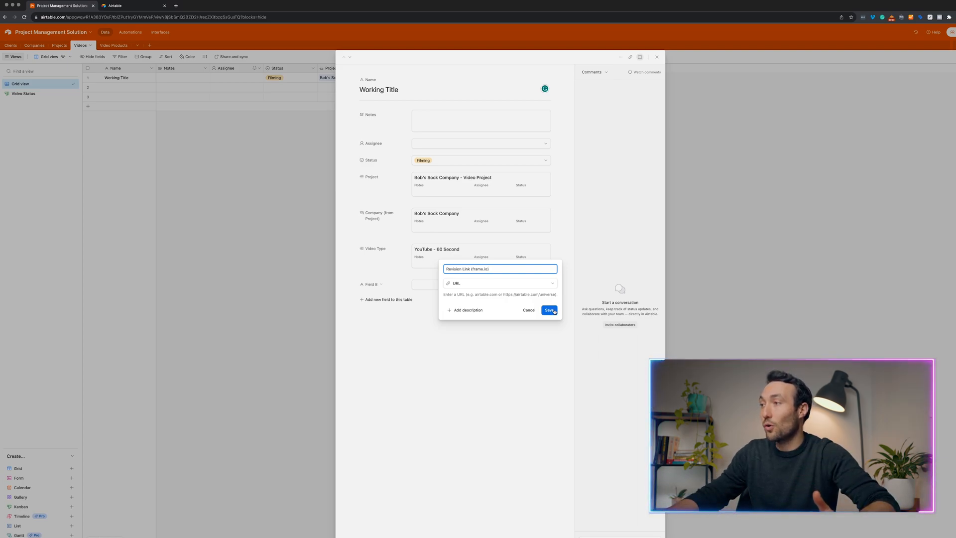
left_click(550, 310)
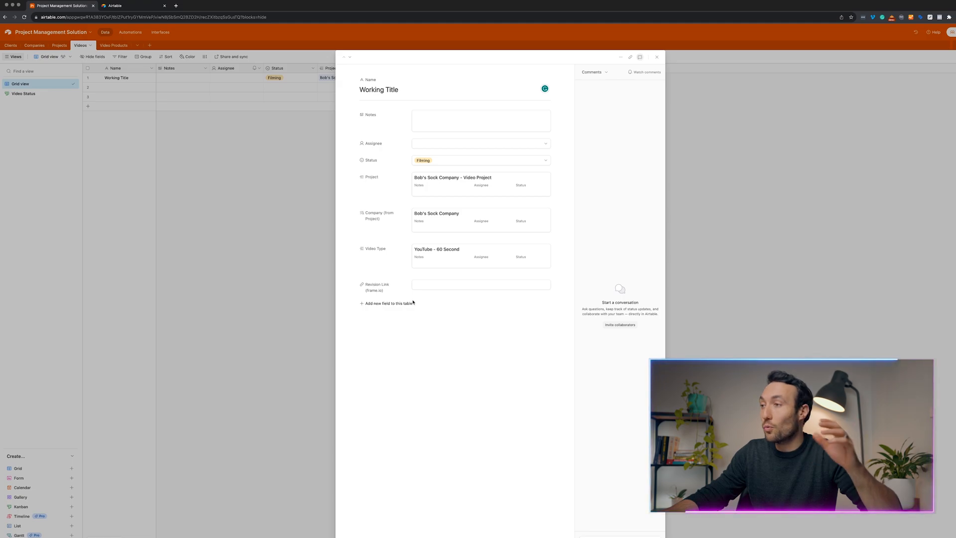
left_click(423, 287)
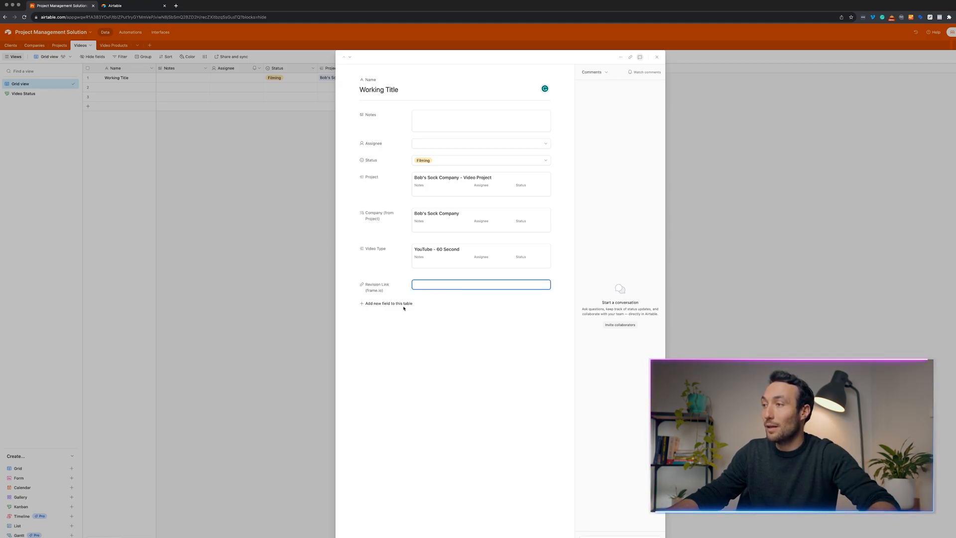
Add an integer Number field named 'No. of Revisions', then close the record.
left_click(404, 305)
left_click(495, 277)
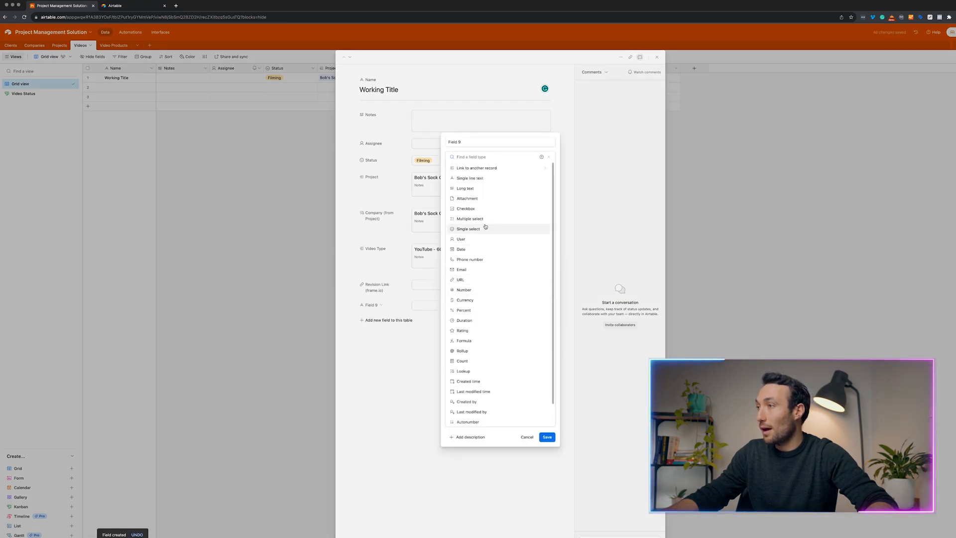
type("number")
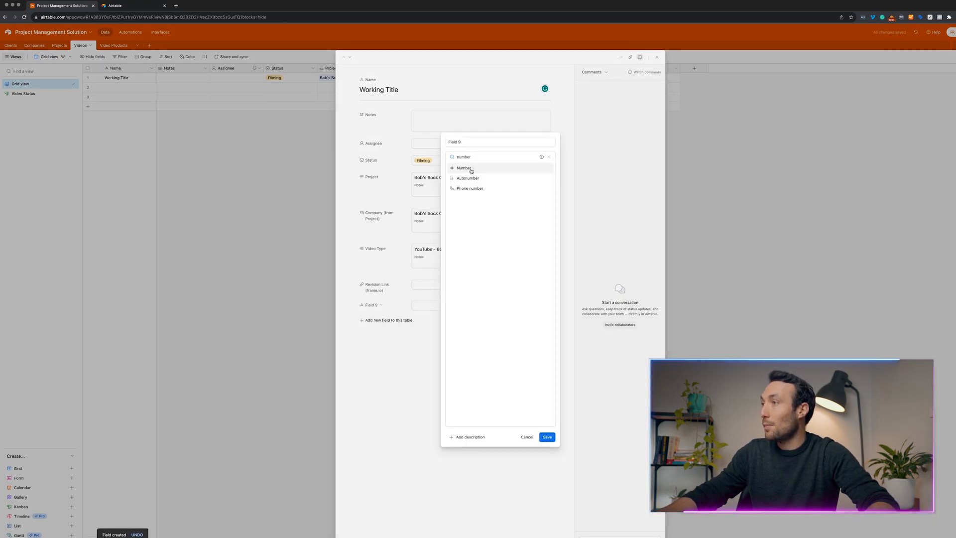
left_click(471, 169)
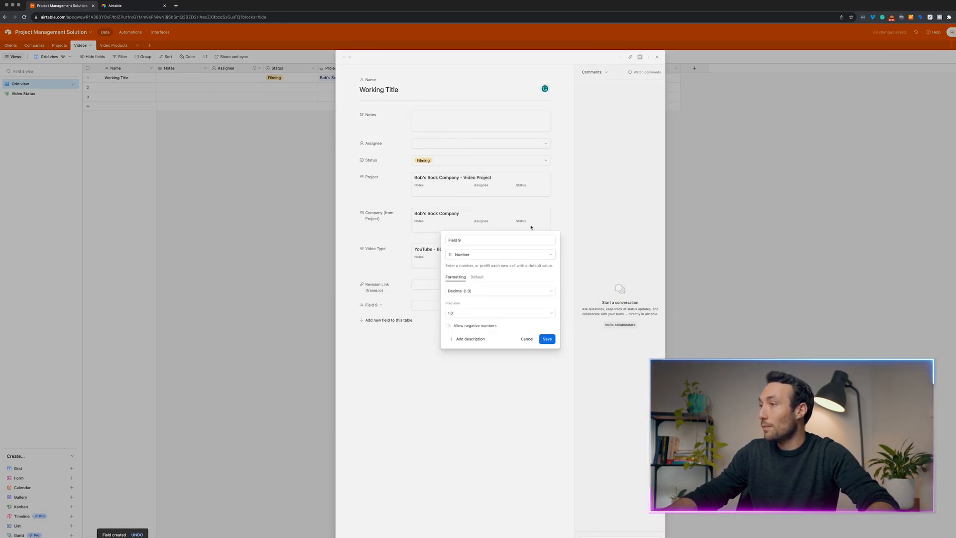
left_click(468, 293)
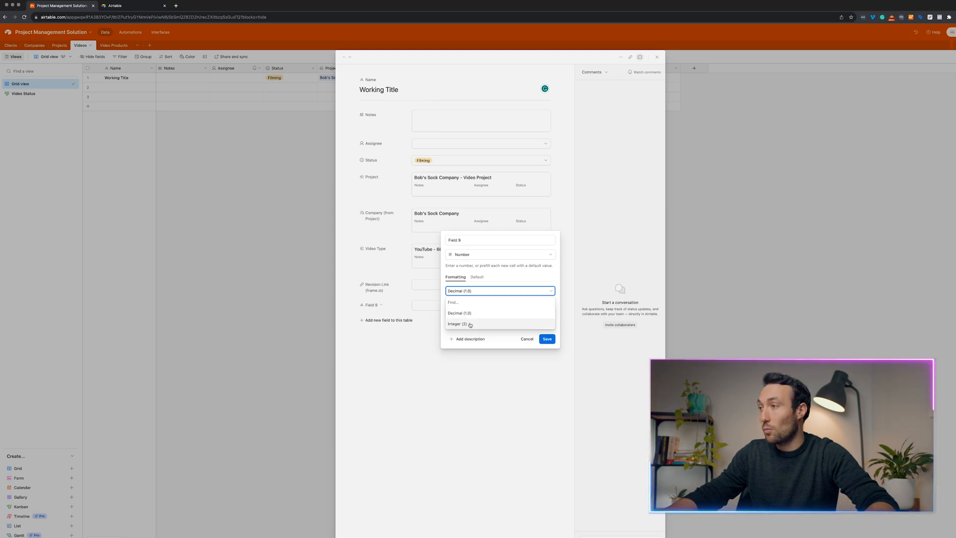
left_click(464, 323)
left_click_drag(472, 252, 411, 252)
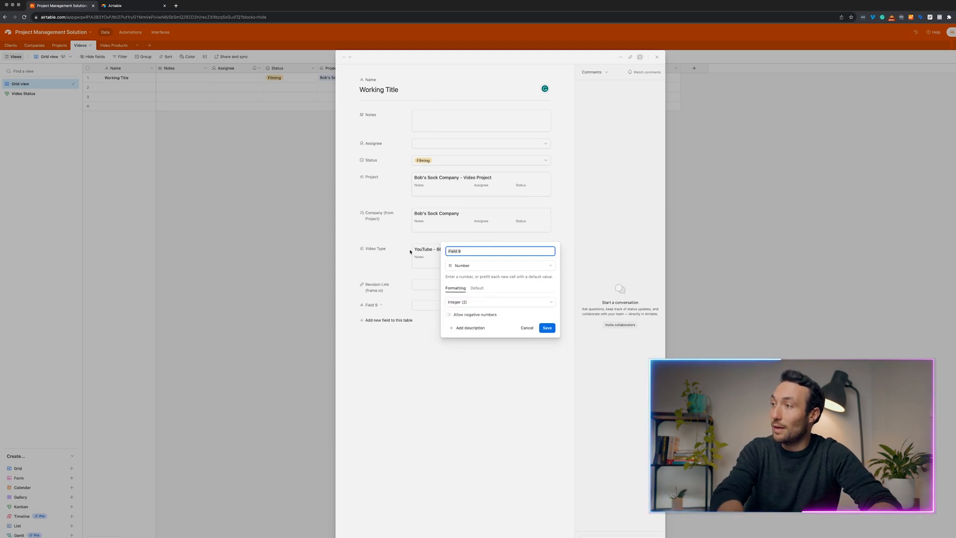
type("No. of Revisions")
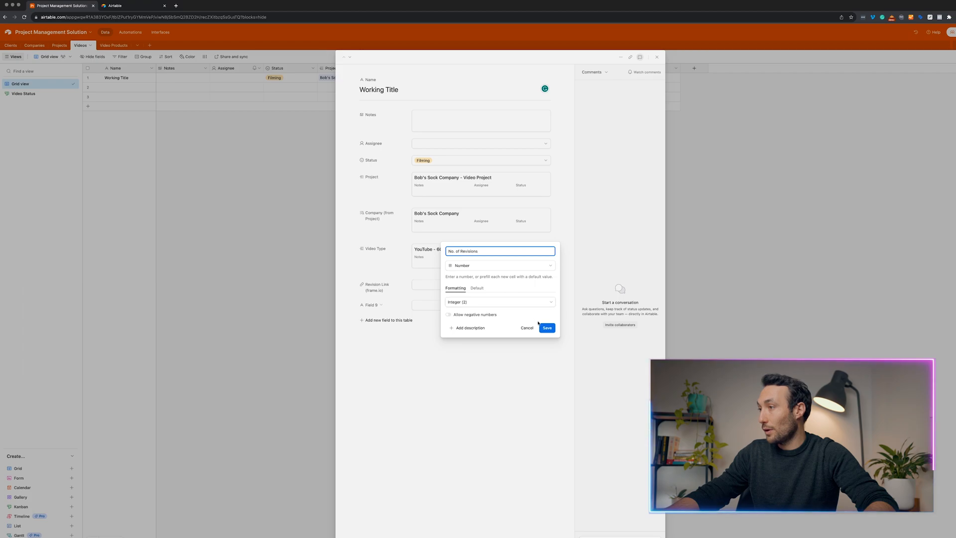
left_click(544, 326)
left_click(282, 301)
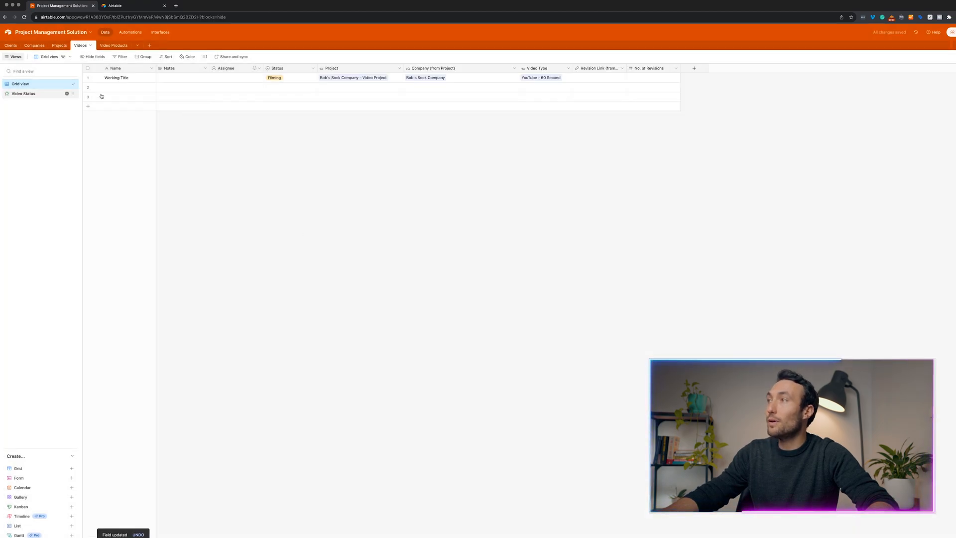
Add a Created time field named 'Created' that shows dates without times.
left_click(696, 69)
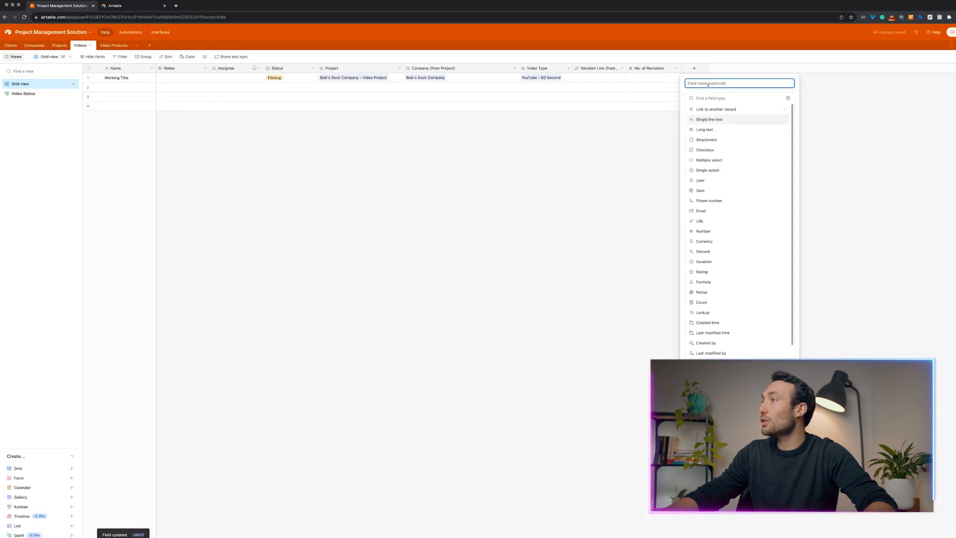
left_click(716, 98)
type("crea")
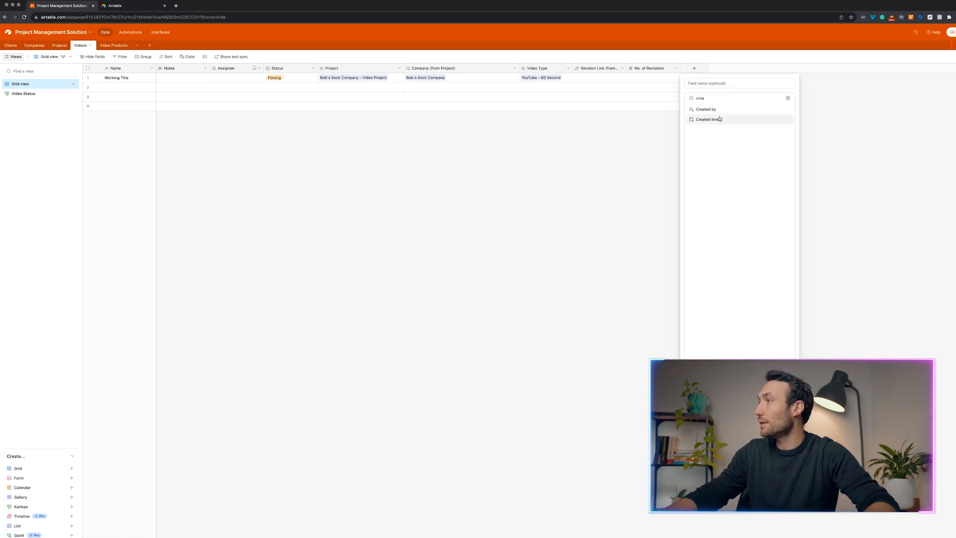
left_click(707, 120)
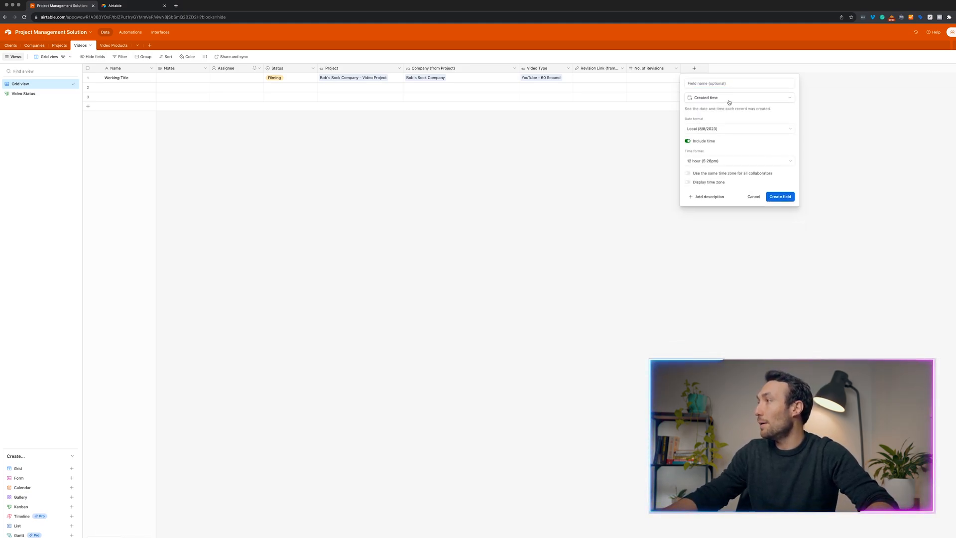
left_click(697, 141)
left_click(779, 173)
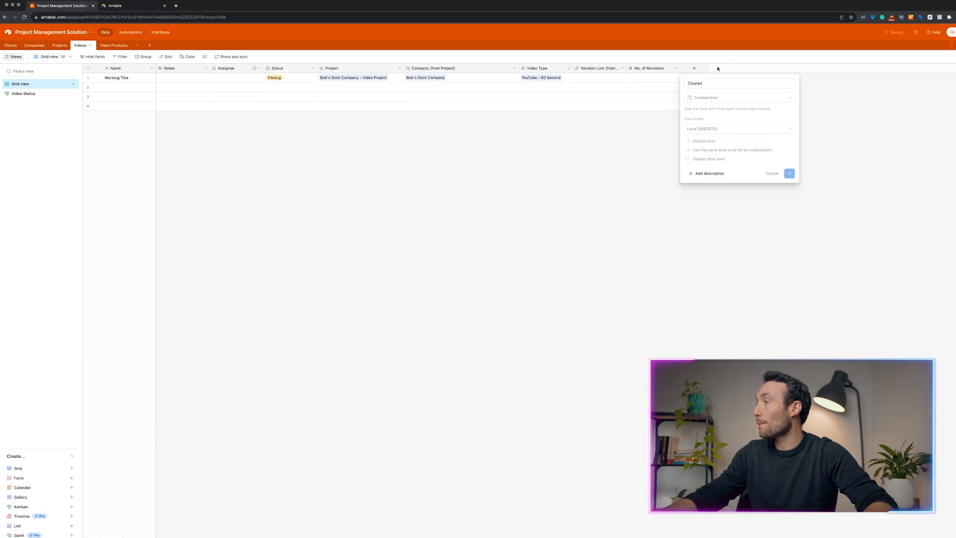
left_click(748, 68)
left_click(763, 98)
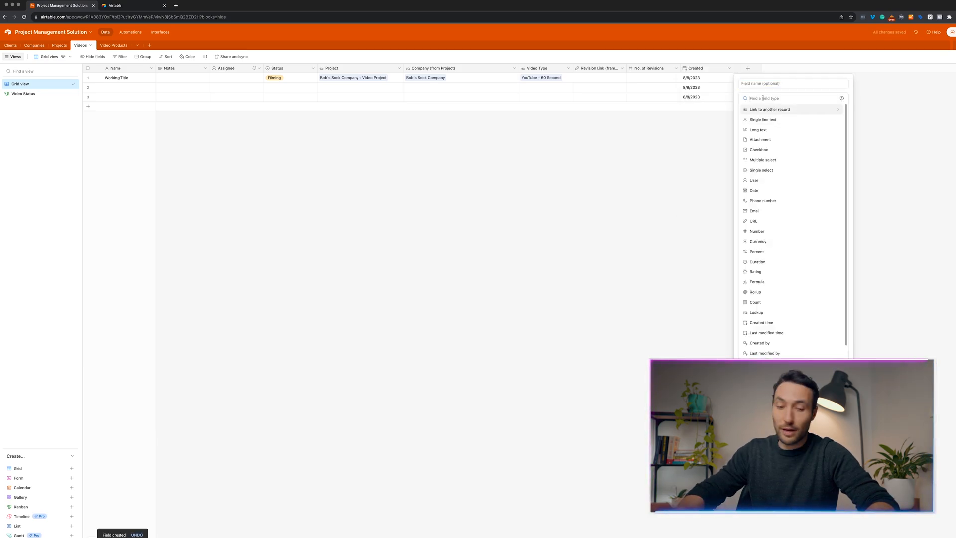
Add a Date field named 'Due Date' to the Videos table.
type("date")
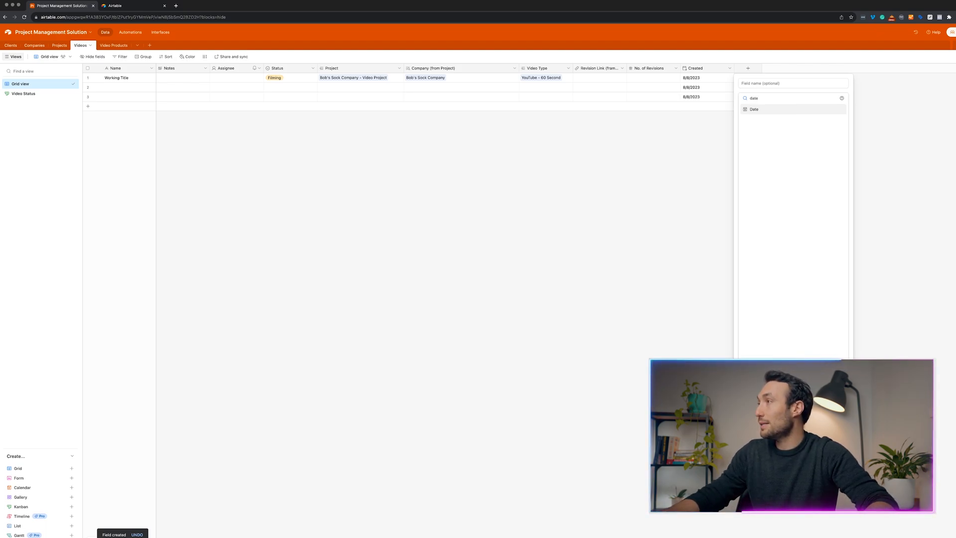
left_click(767, 109)
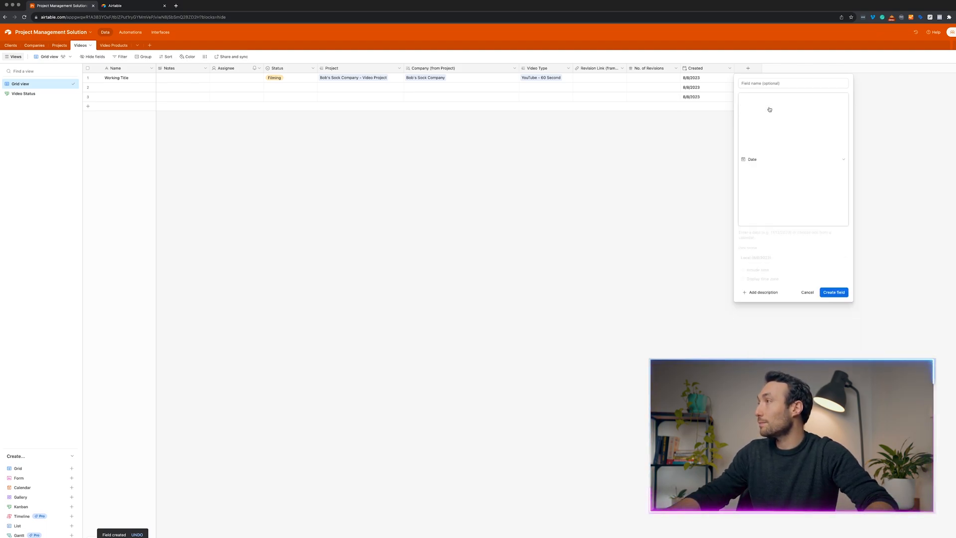
left_click(769, 84)
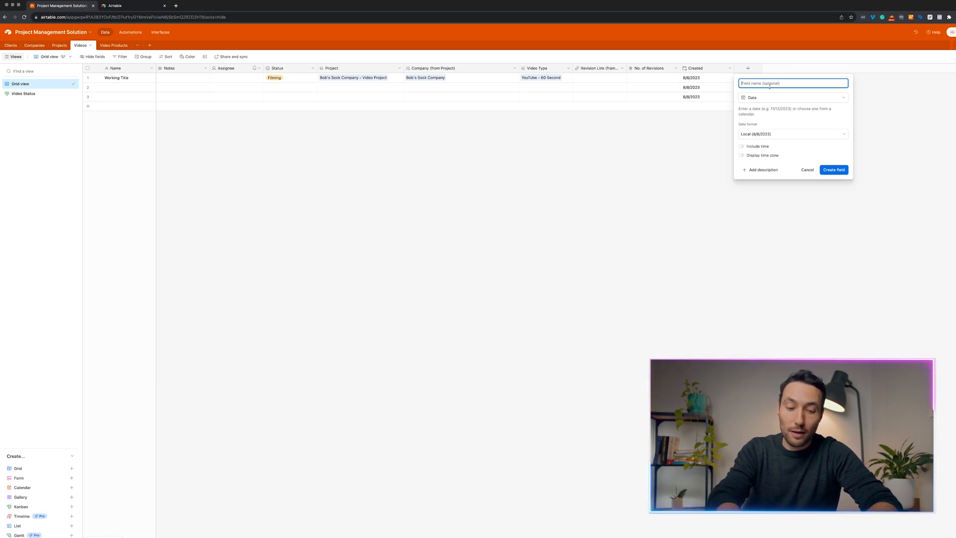
type("Due Date")
key("Return")
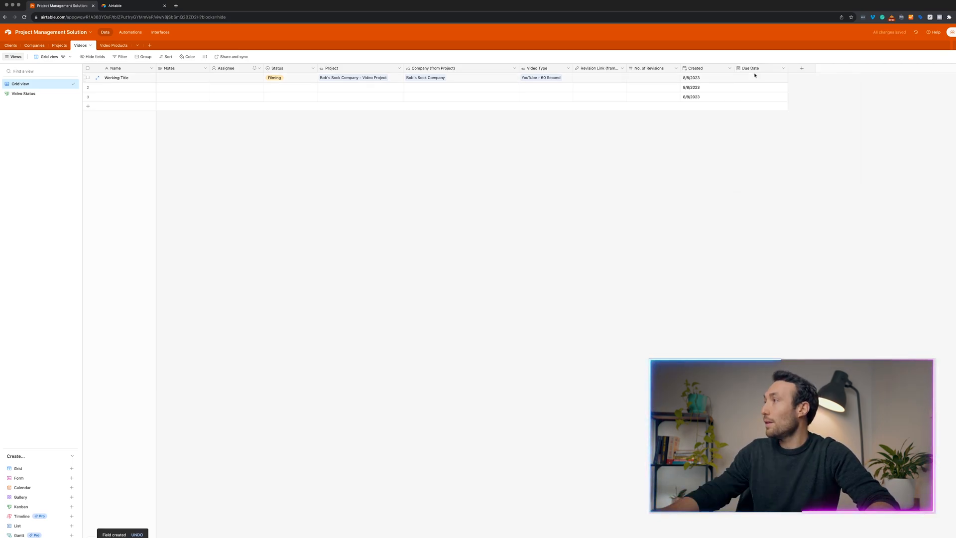
left_click(801, 68)
left_click(689, 82)
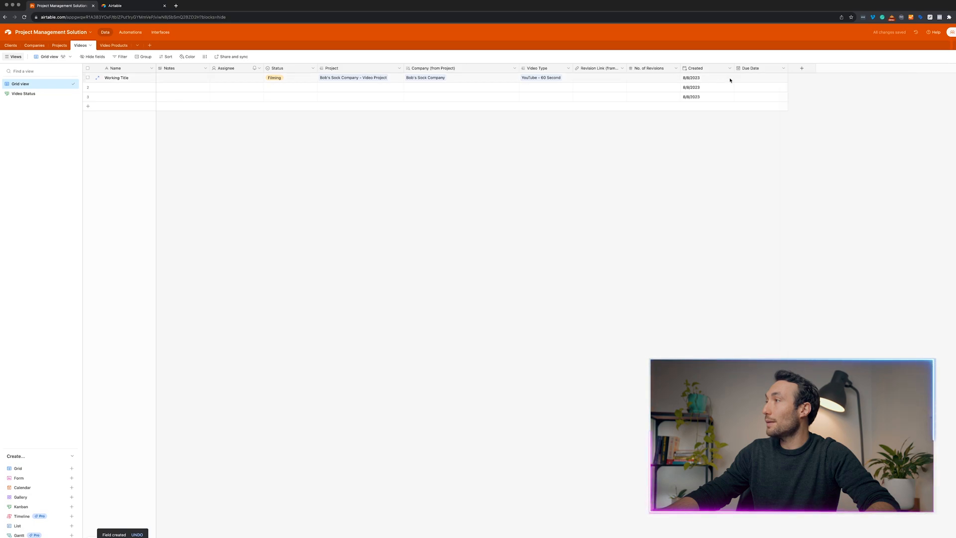
Set the Working Title video's due date to 16/8/2023.
left_click(729, 79)
left_click(766, 77)
left_click(802, 68)
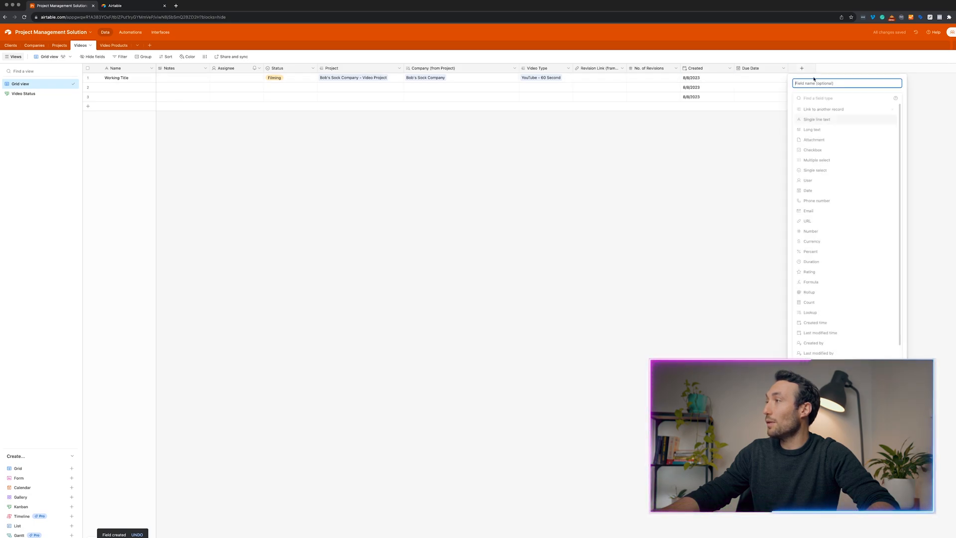
key("Escape")
left_click(713, 78)
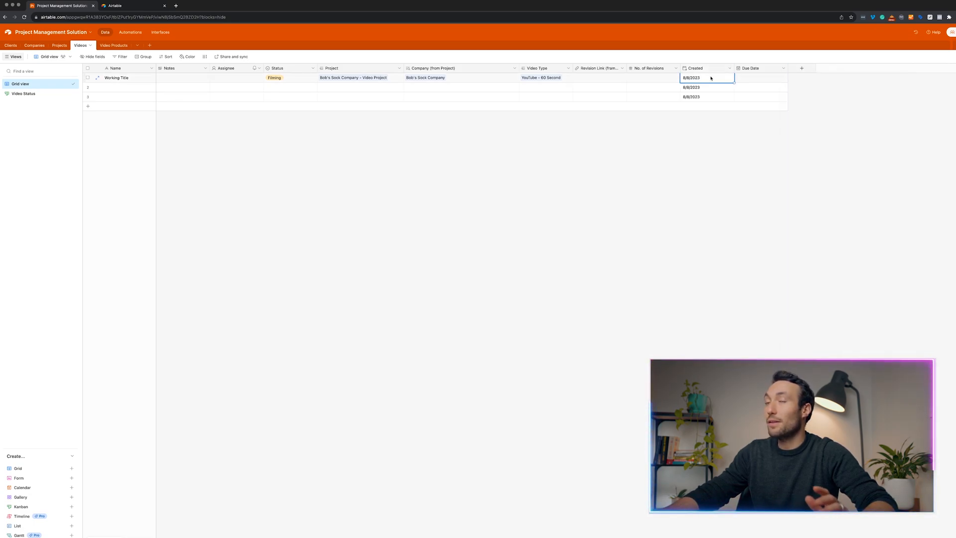
left_click(766, 77)
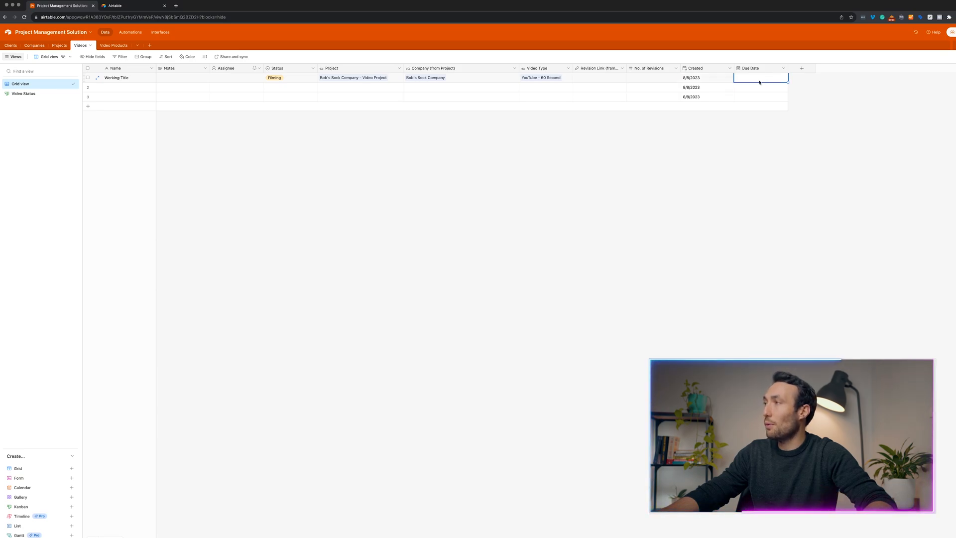
left_click(764, 78)
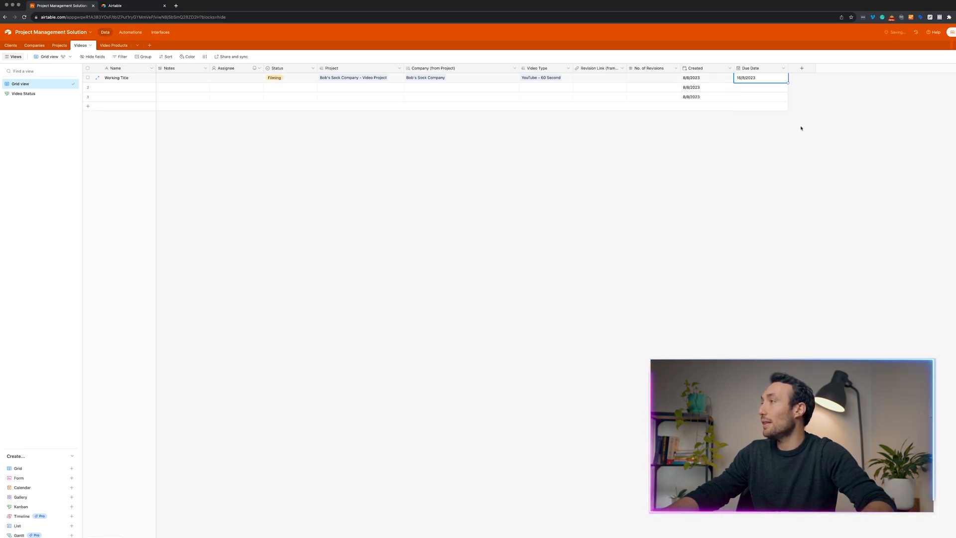
left_click(771, 122)
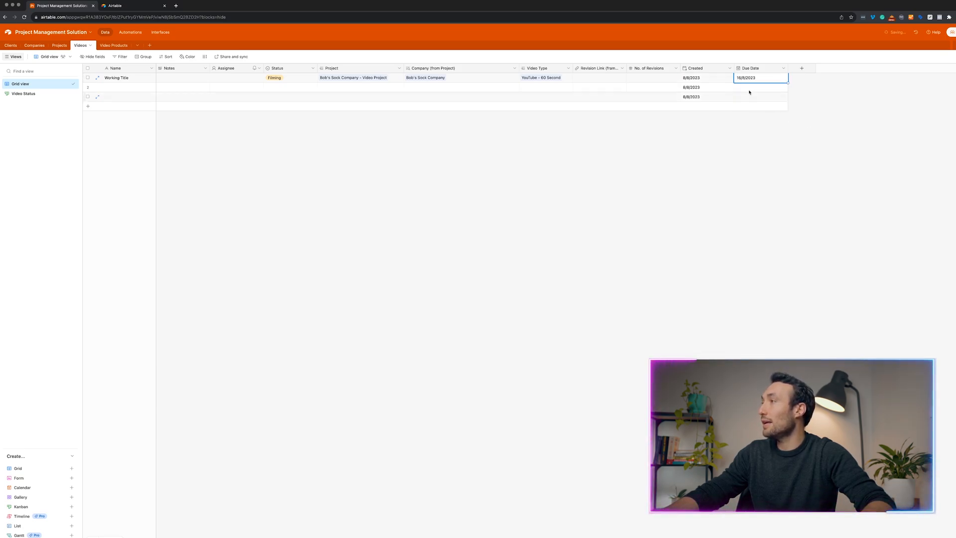
left_click(752, 134)
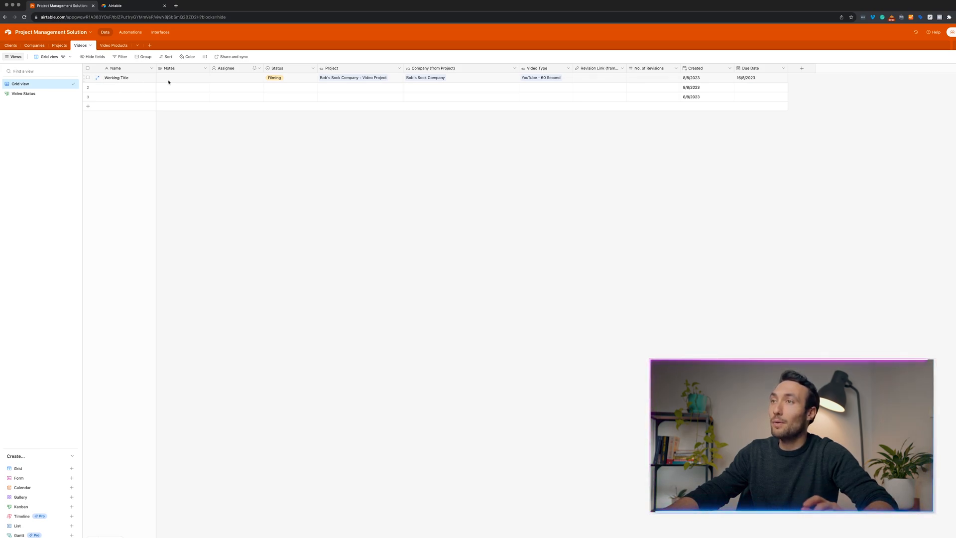
Check row 1's assignee choices without changes, then expand the Working Title record.
left_click(230, 78)
left_click(233, 79)
left_click(170, 141)
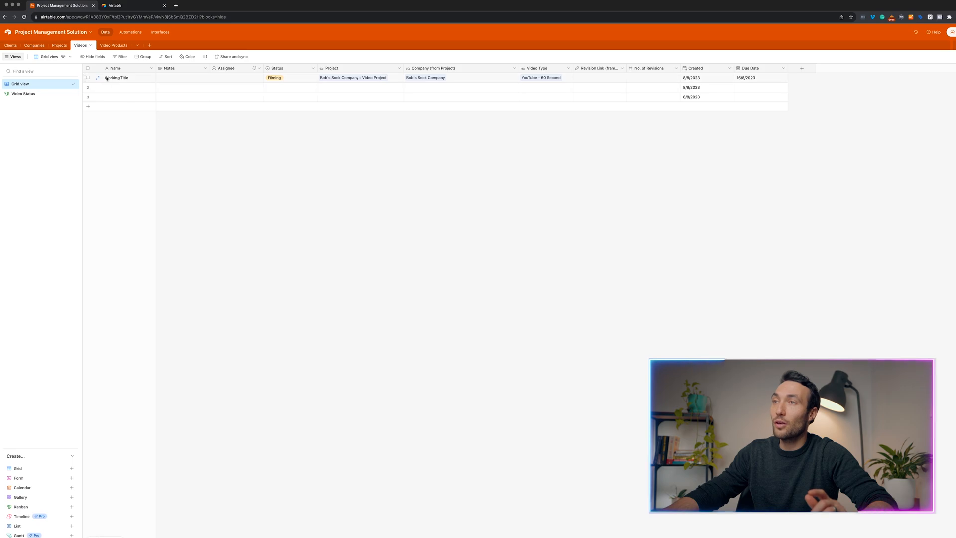
left_click(98, 77)
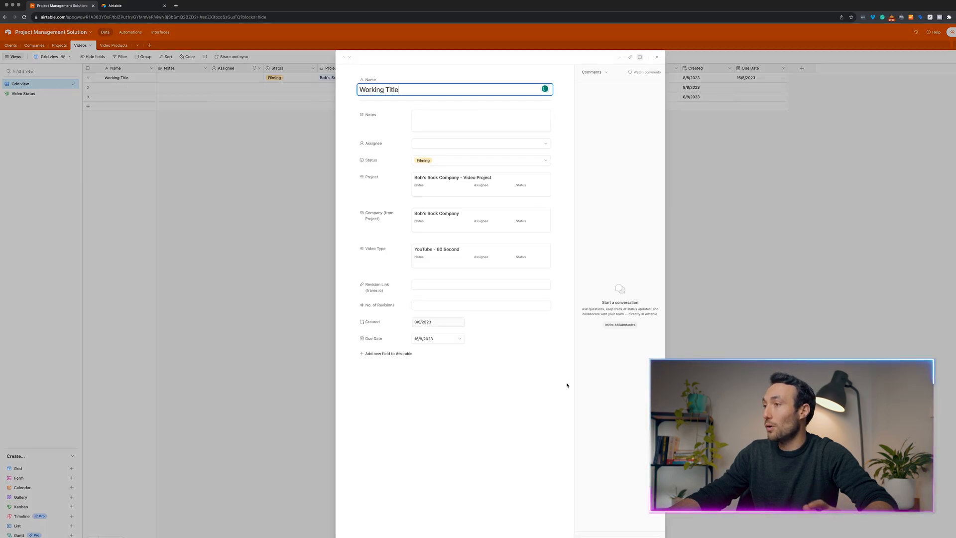
Close the Working Title record and switch to the Projects, then Companies tables.
left_click(616, 534)
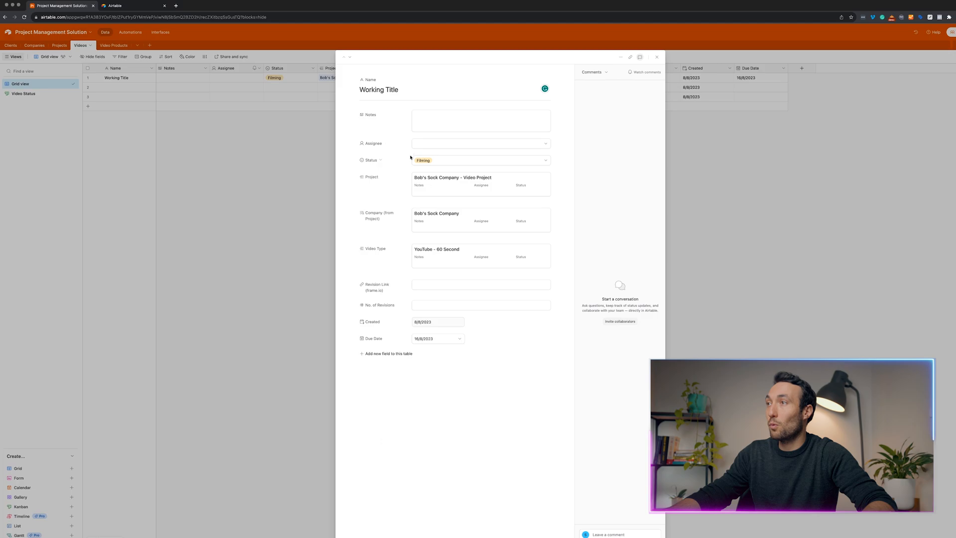
left_click(299, 146)
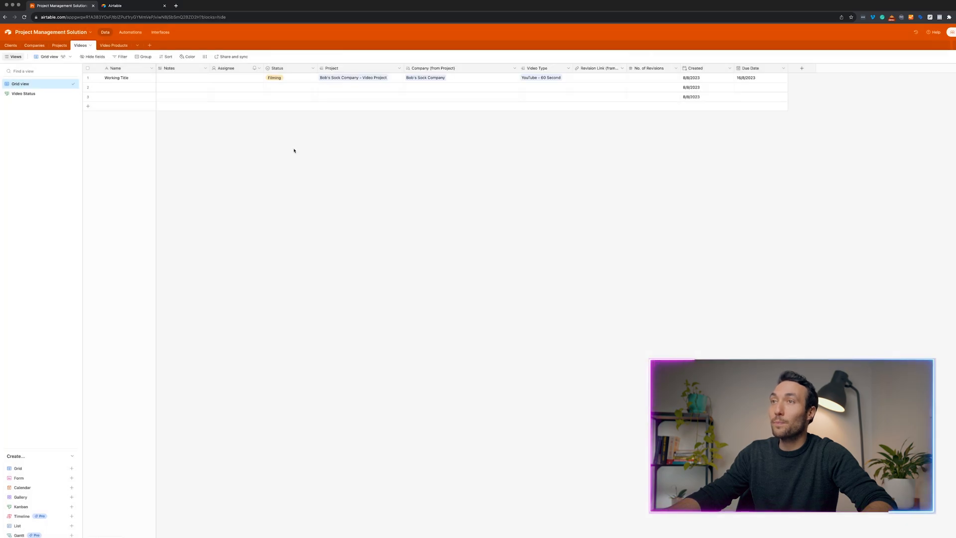
left_click(66, 49)
left_click(37, 49)
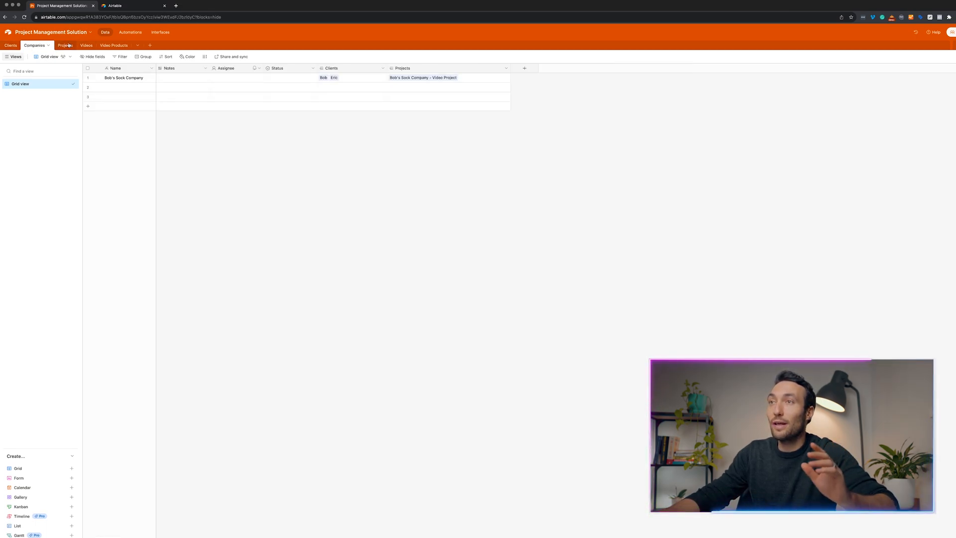
View the Video Products table, then go to the base's Automations area.
left_click(103, 48)
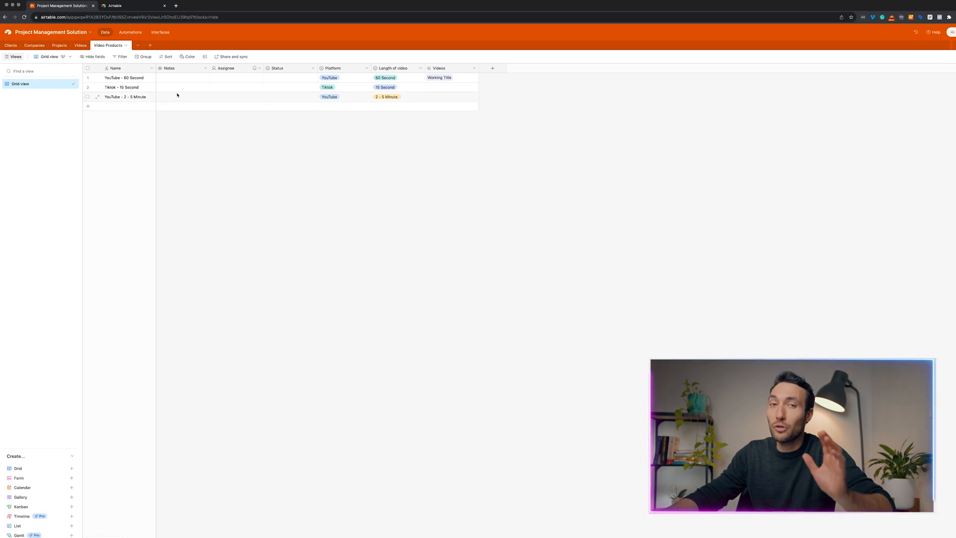
left_click(130, 32)
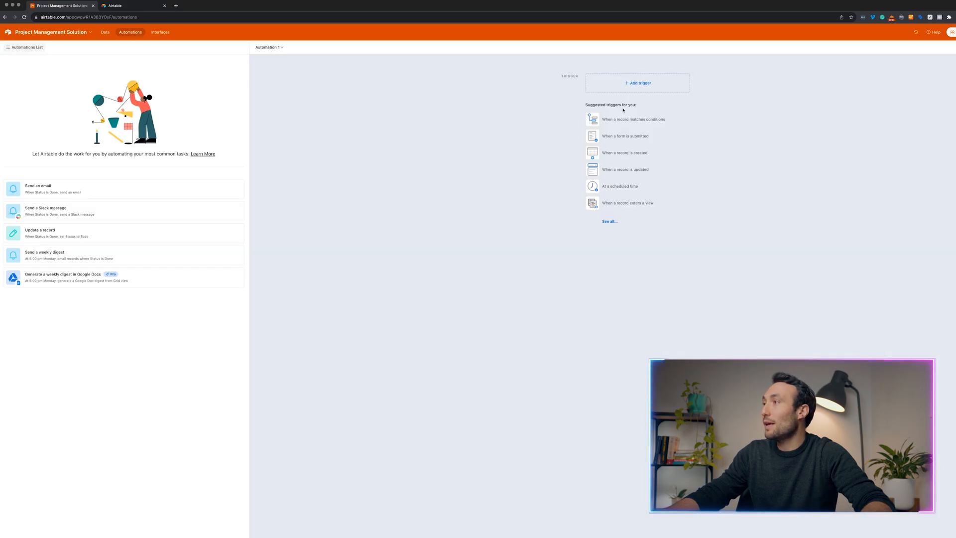
Add a 'When record updated' trigger that watches the Status field of the Videos table.
left_click(616, 91)
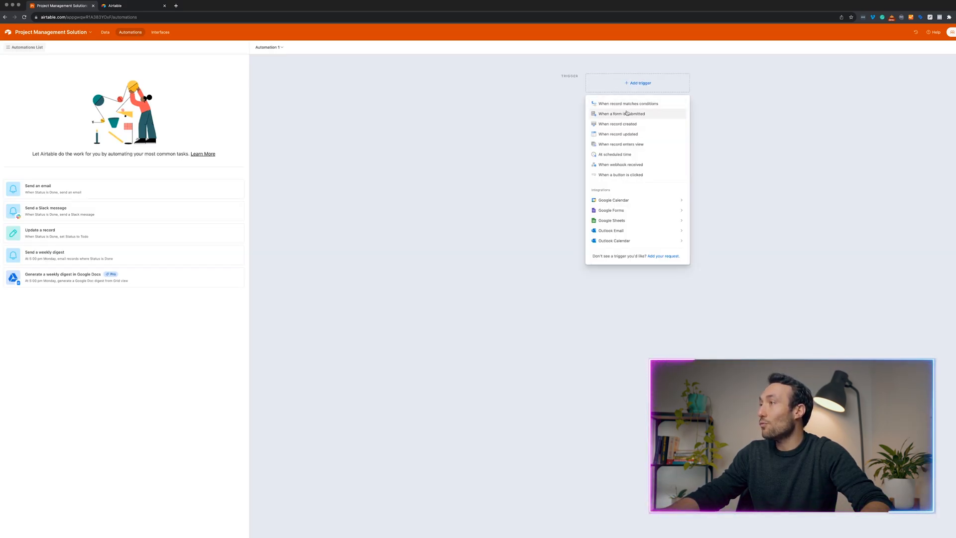
left_click(634, 135)
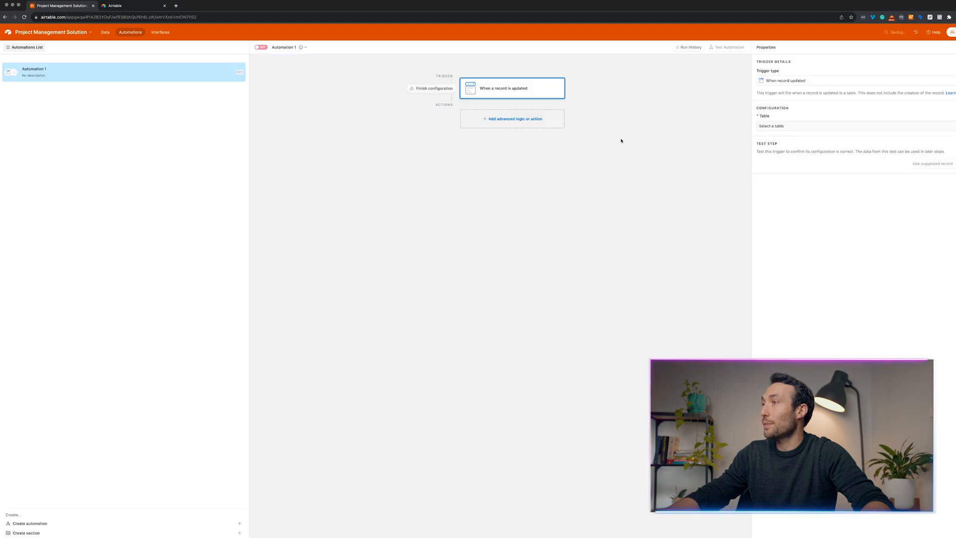
left_click(826, 126)
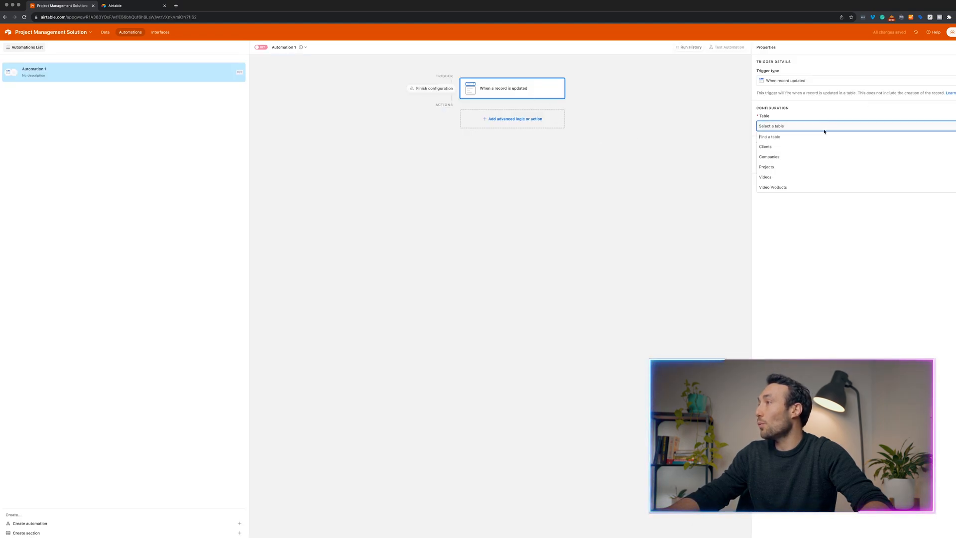
left_click(784, 178)
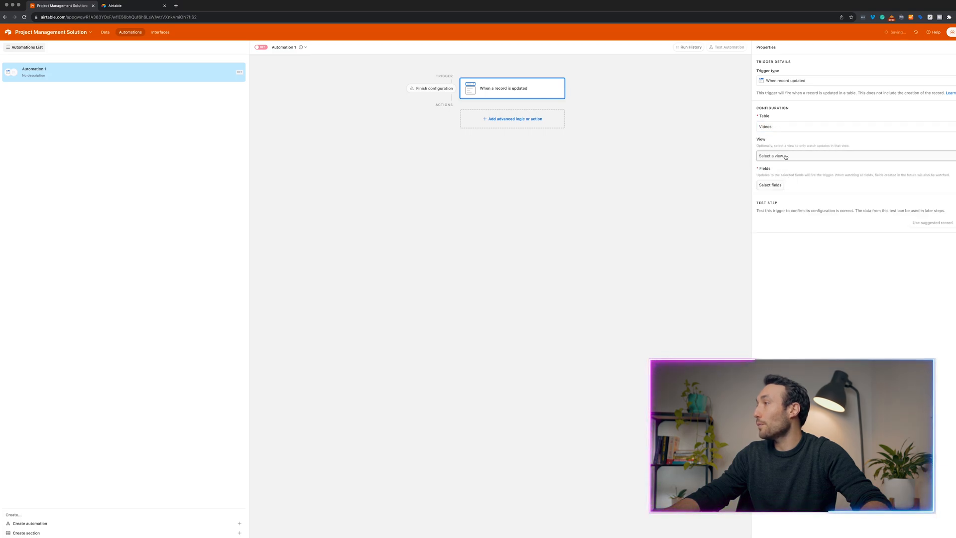
left_click(781, 189)
left_click(785, 232)
left_click(912, 243)
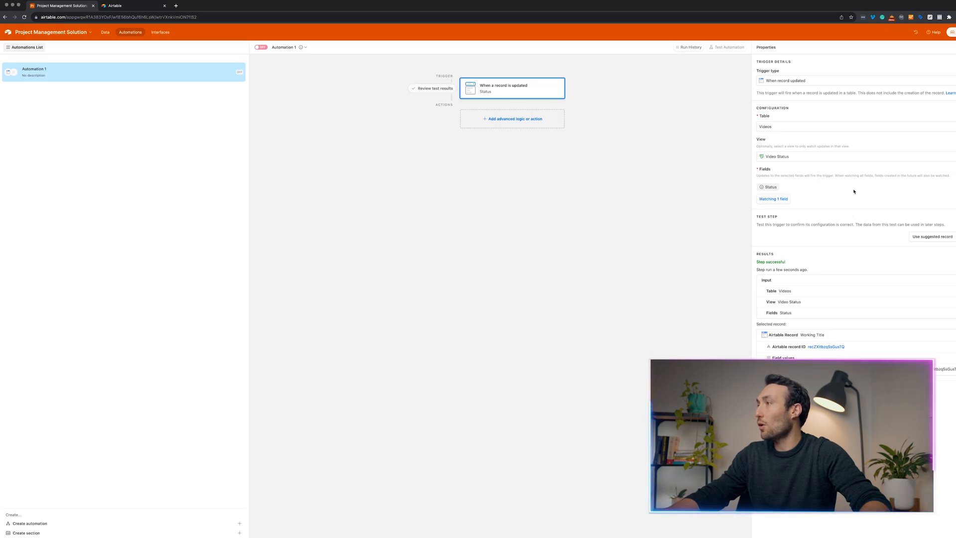
left_click(531, 117)
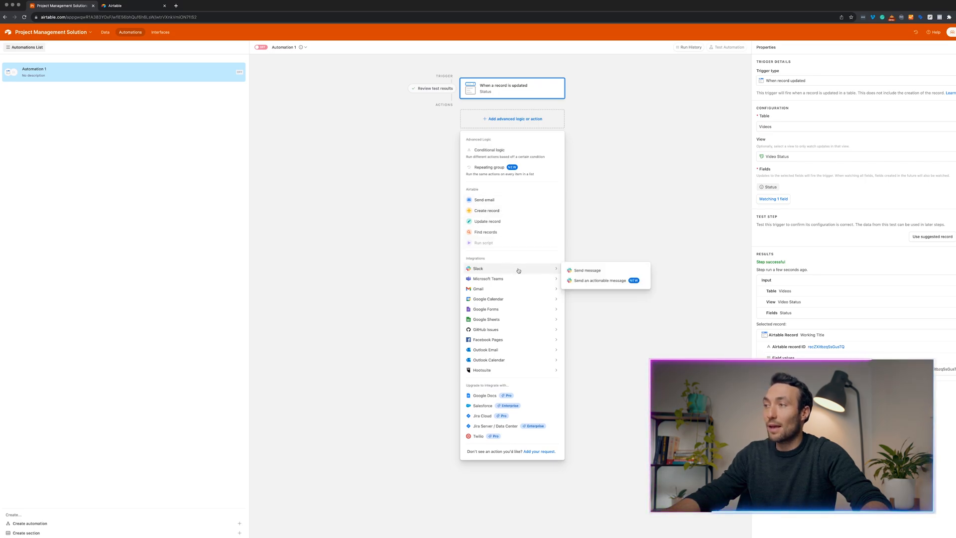
Close the action list without adding an action and return to the Videos data grid.
mouse_move(533, 285)
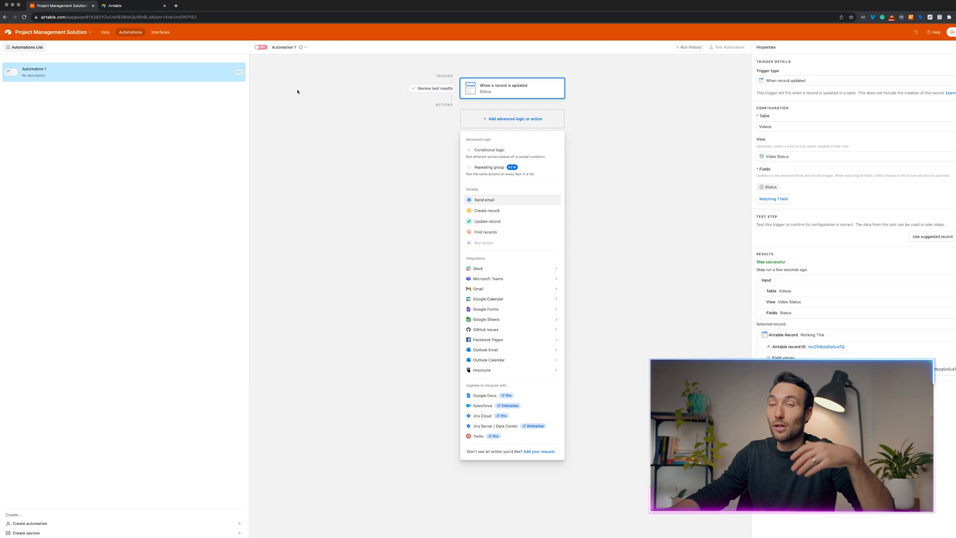
mouse_move(537, 316)
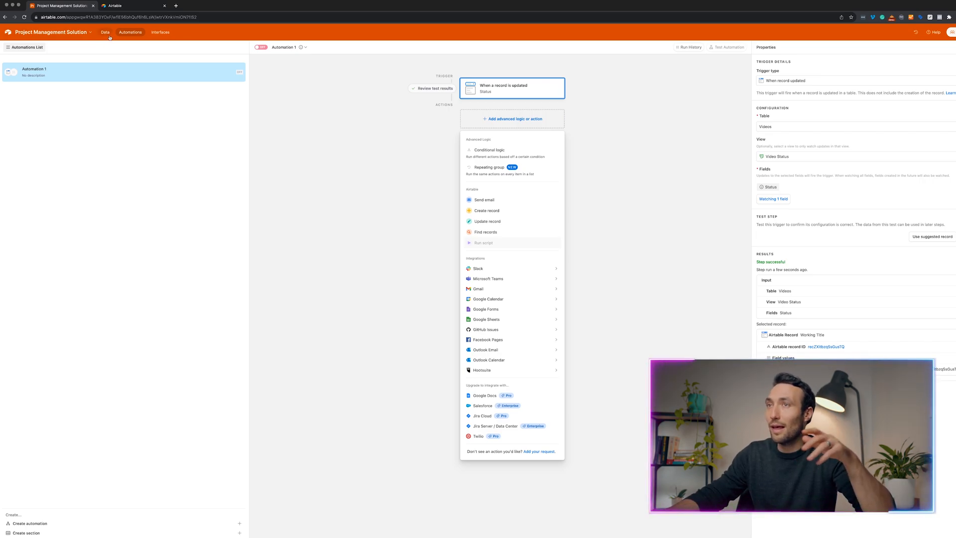
left_click(316, 128)
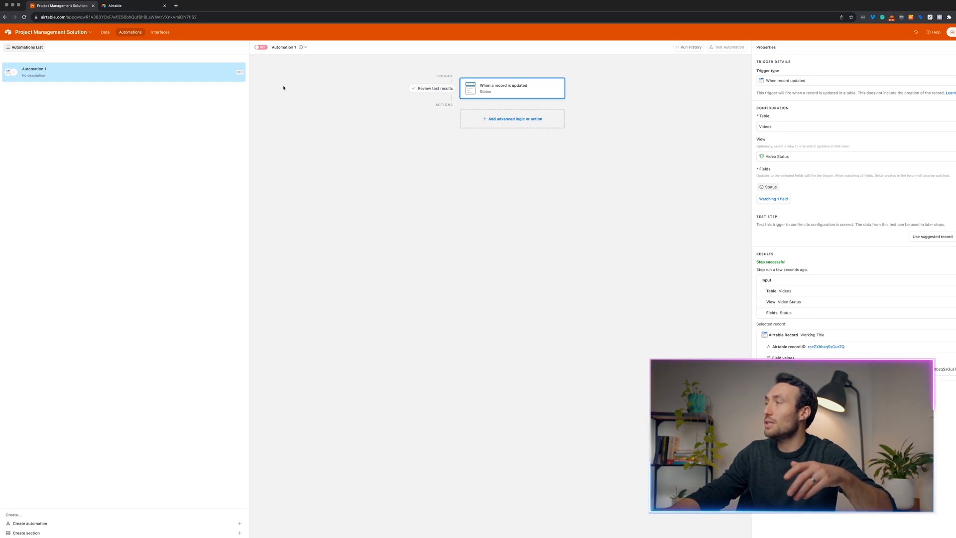
left_click(103, 32)
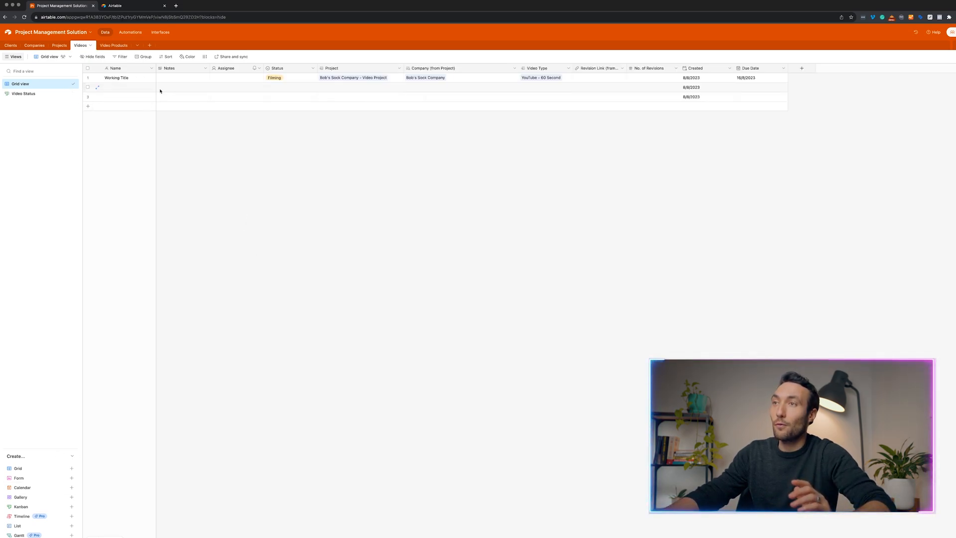
Show the Video Status kanban and start creating a new form view.
left_click(35, 94)
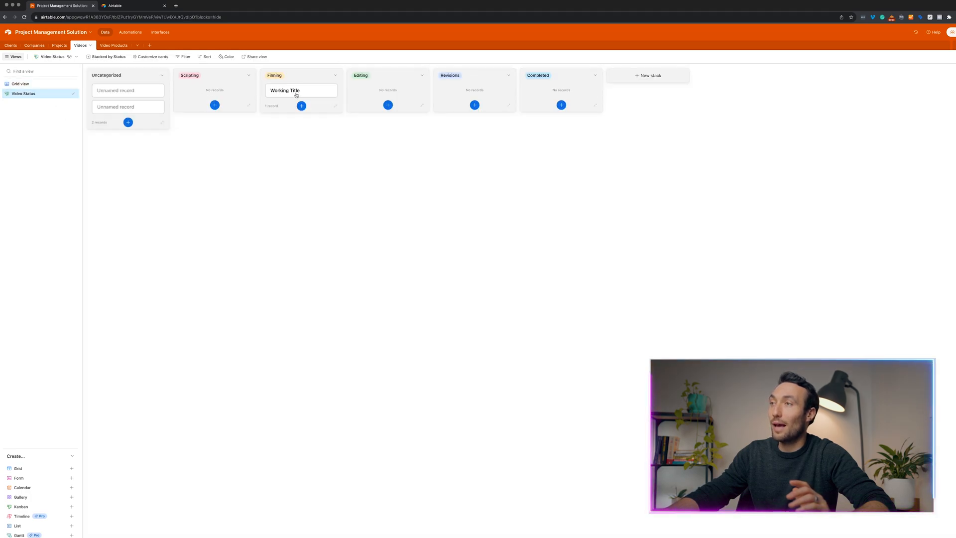
mouse_move(296, 95)
left_mouse_down()
mouse_move(261, 92)
mouse_move(297, 94)
left_mouse_up()
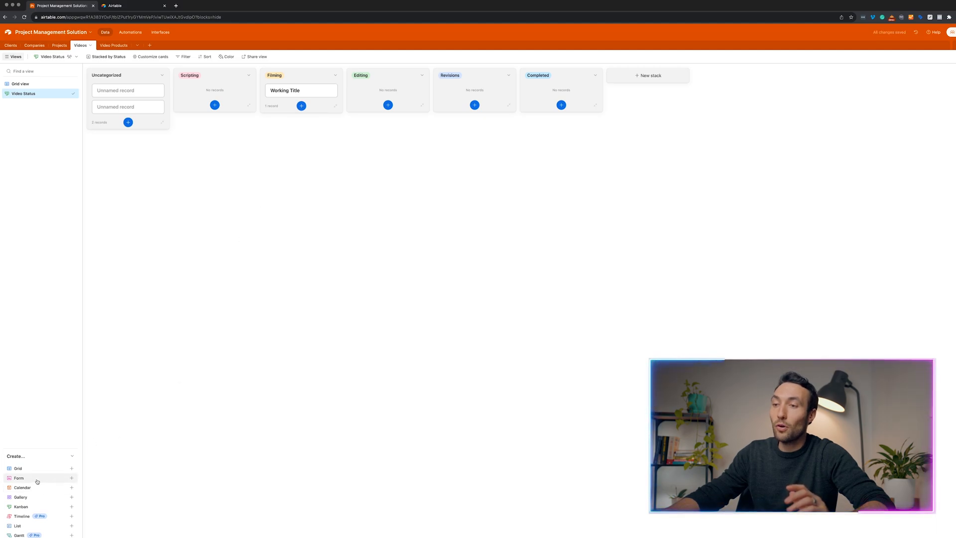
mouse_move(38, 479)
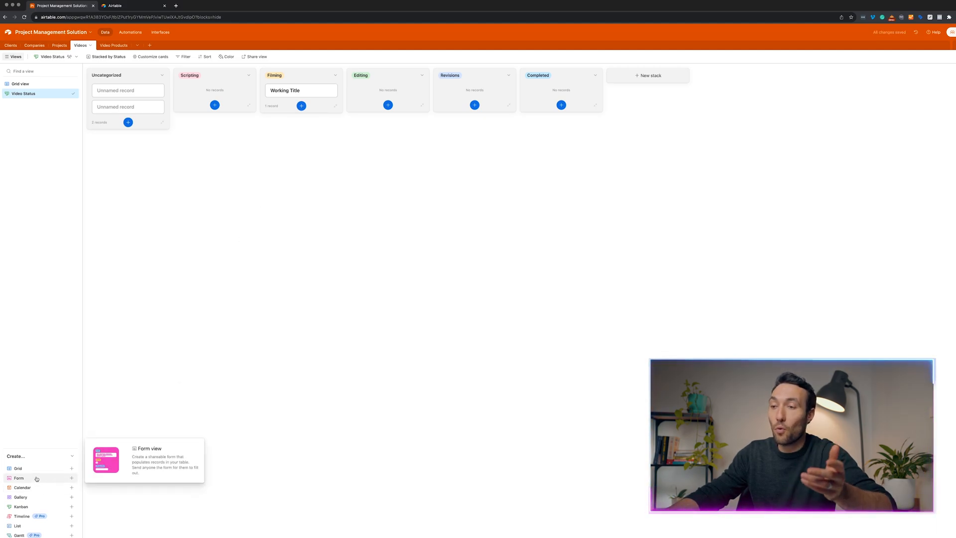
left_click(38, 480)
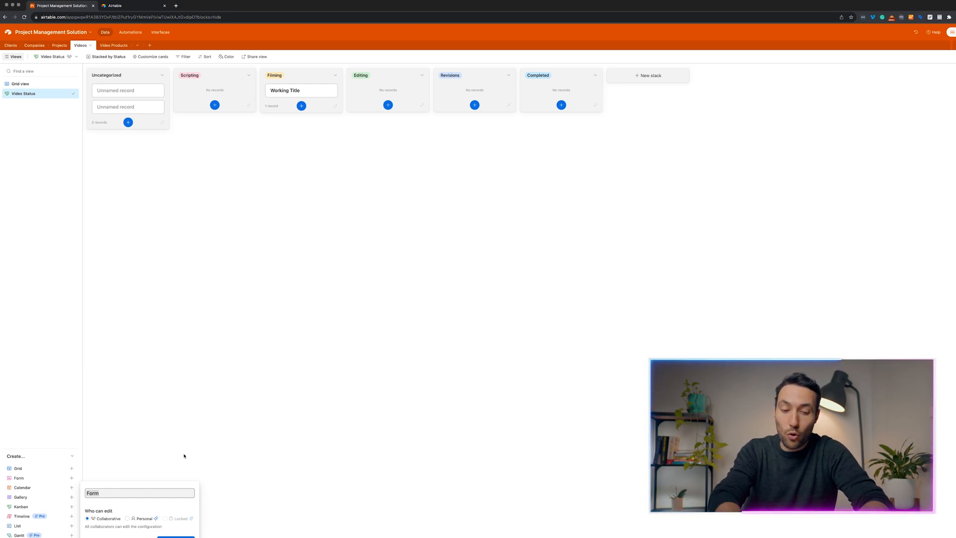
Create the 'New Video' form view, remove its Assignee field and turn off Airtable branding.
type("New Video")
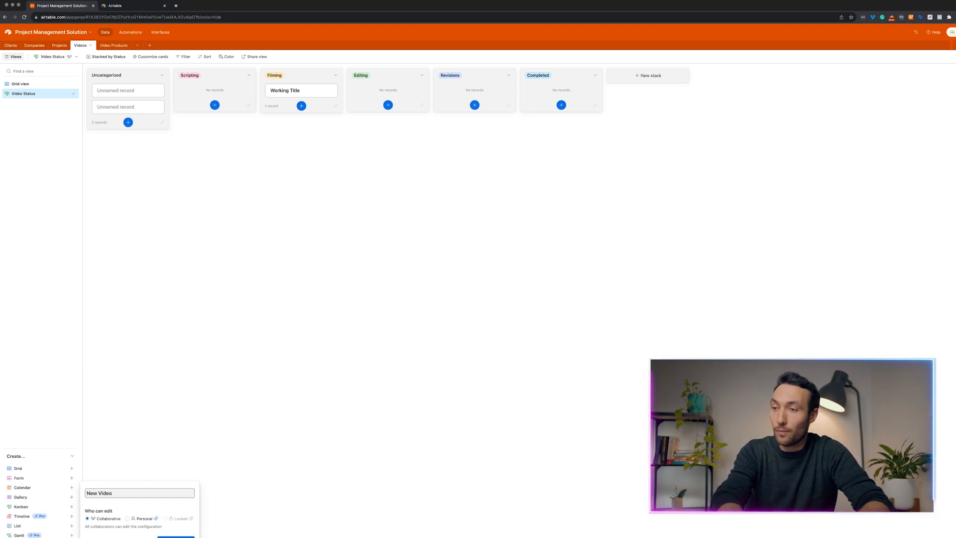
key("Return")
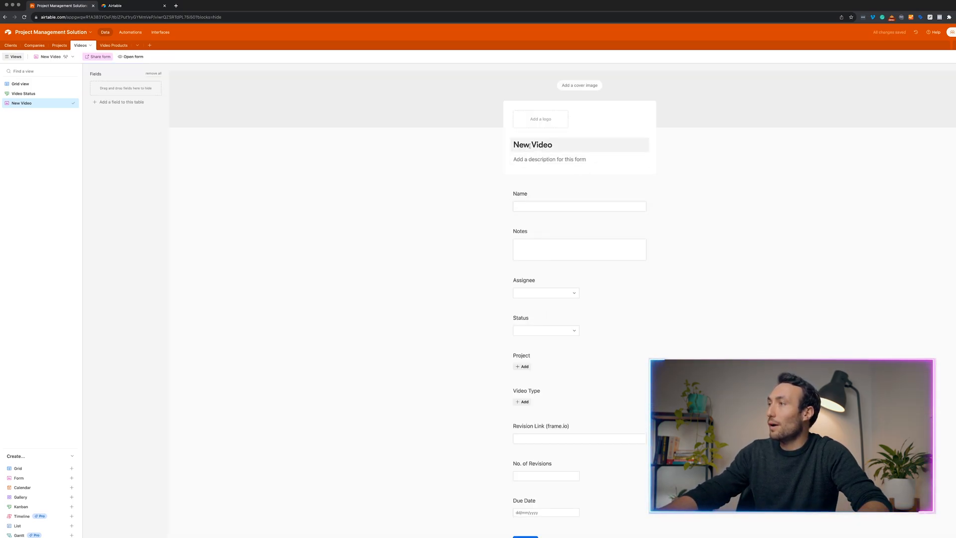
scroll(543, 184, "down", 2)
scroll(549, 169, "down", 2)
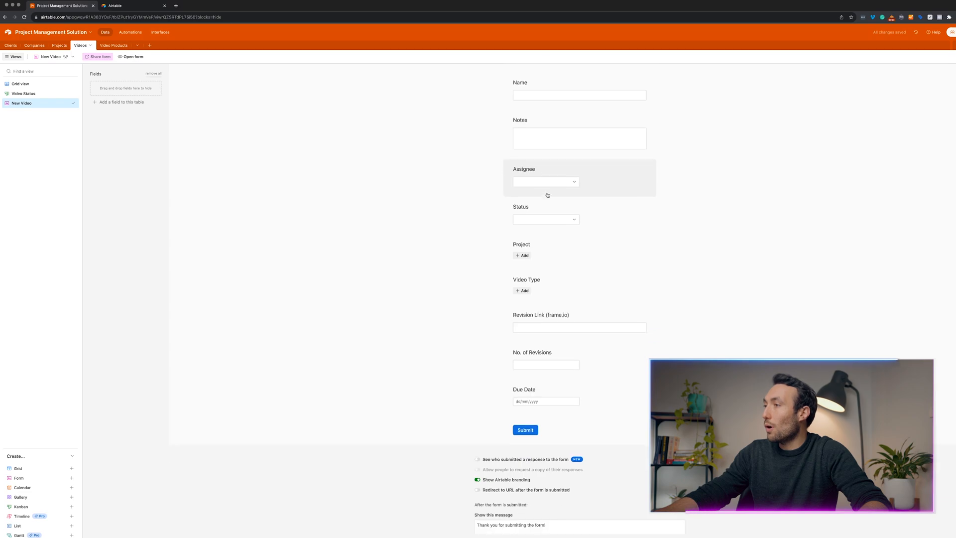
left_click(560, 172)
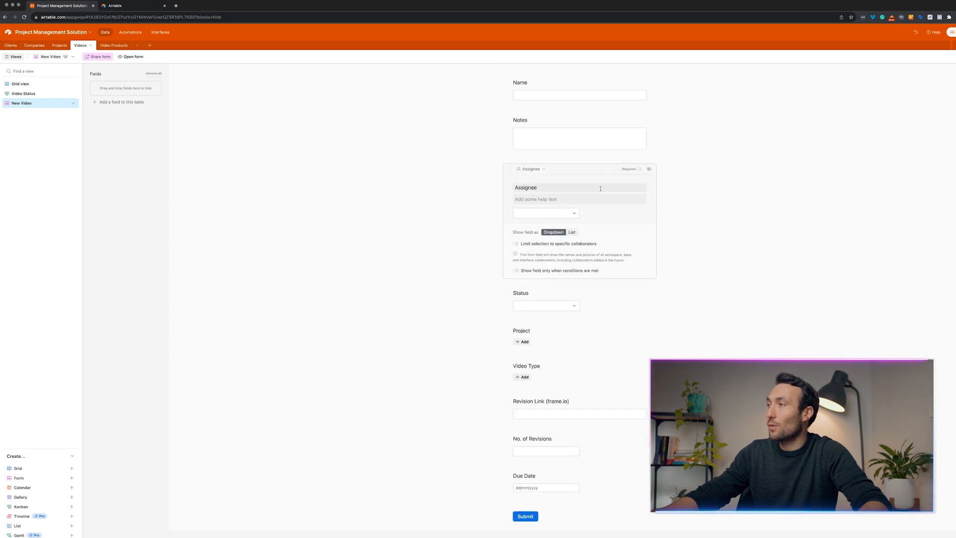
left_click(650, 169)
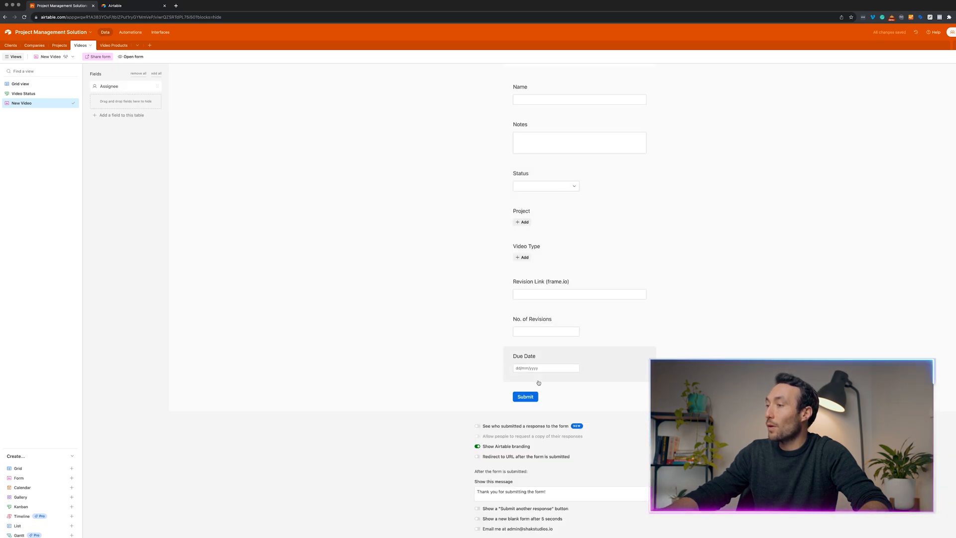
left_click(506, 448)
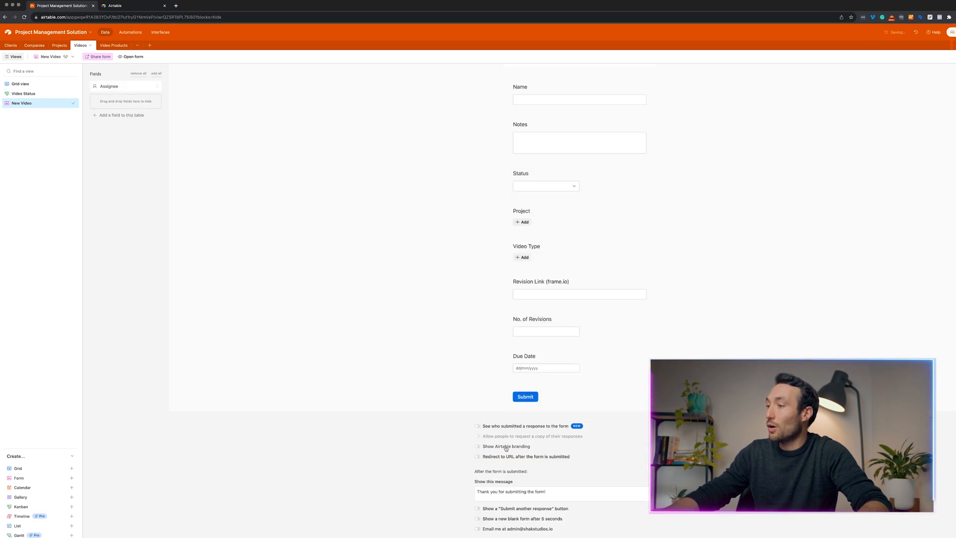
Remove the No. of Revisions and Revision Link fields from the form.
left_click(607, 360)
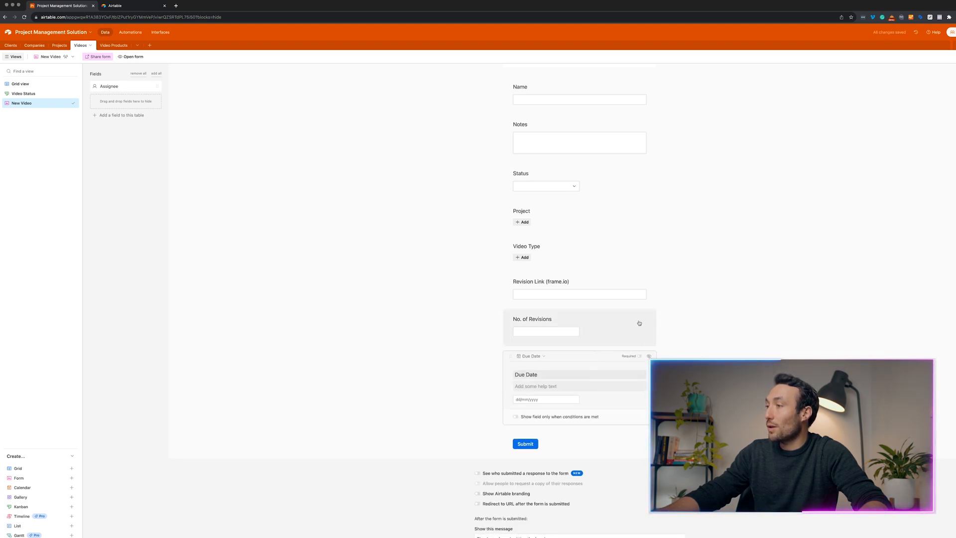
left_click(645, 320)
left_click(649, 320)
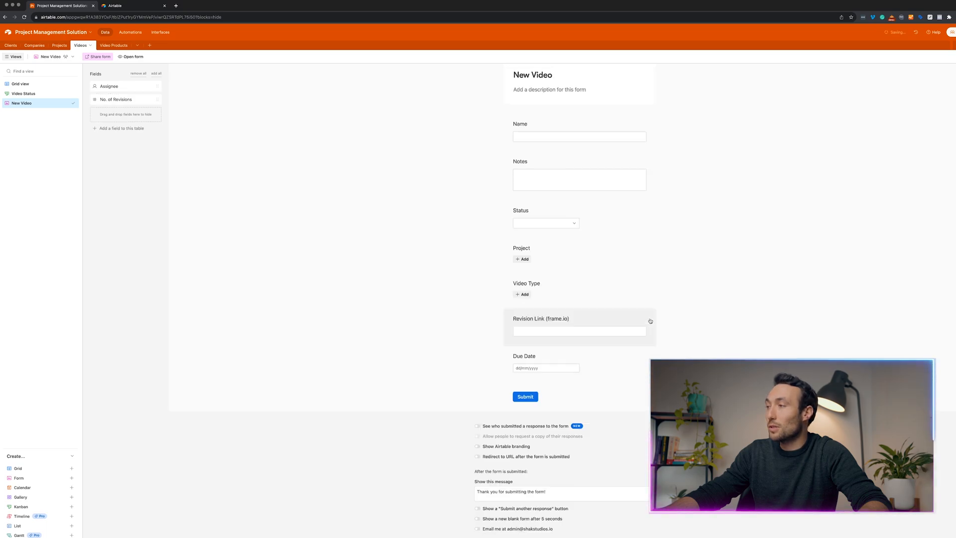
left_click(649, 321)
left_click(649, 319)
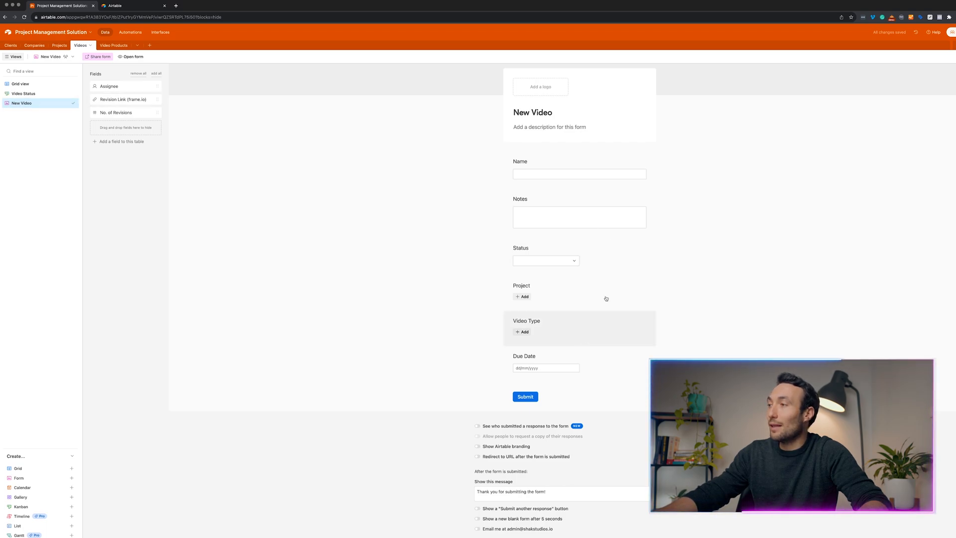
Open the New Video form as a live page in a new tab.
left_click(22, 84)
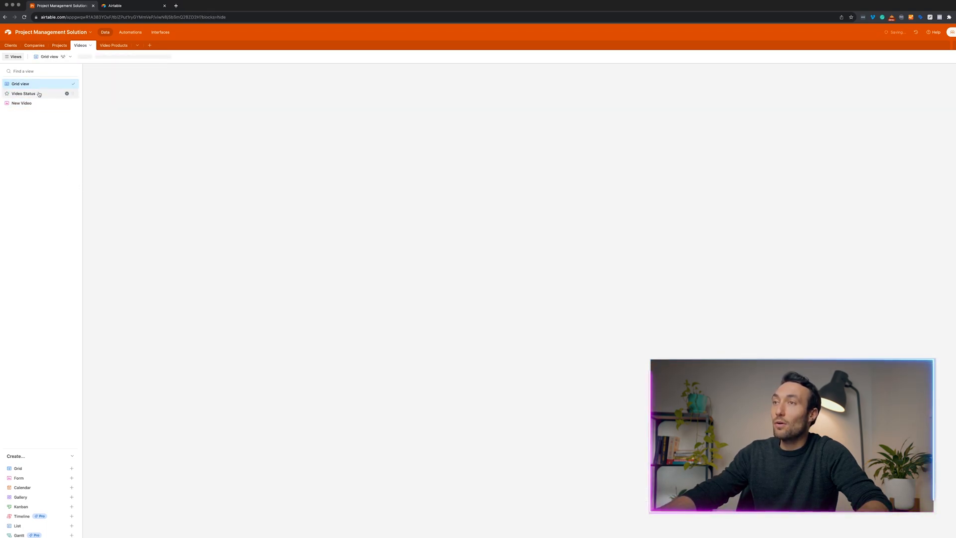
left_click(65, 103)
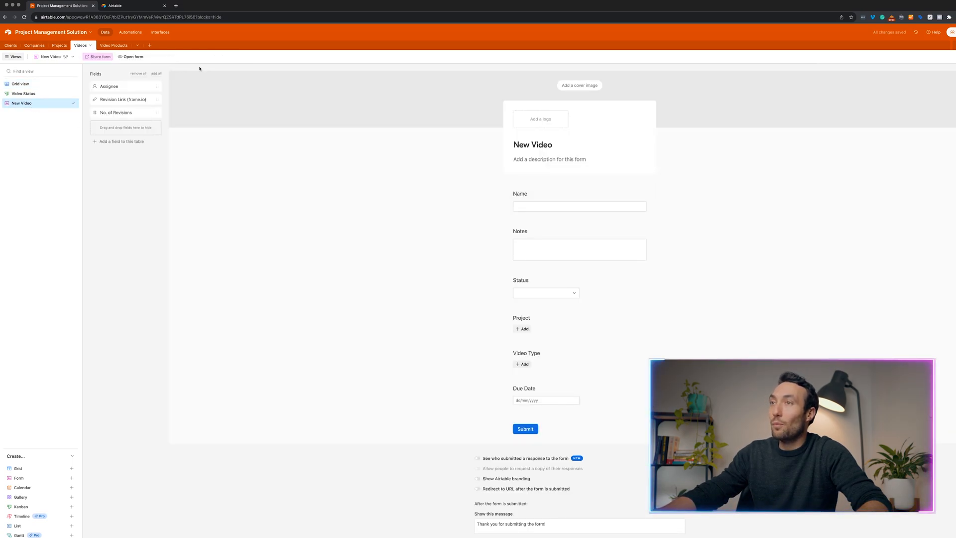
left_click(134, 57)
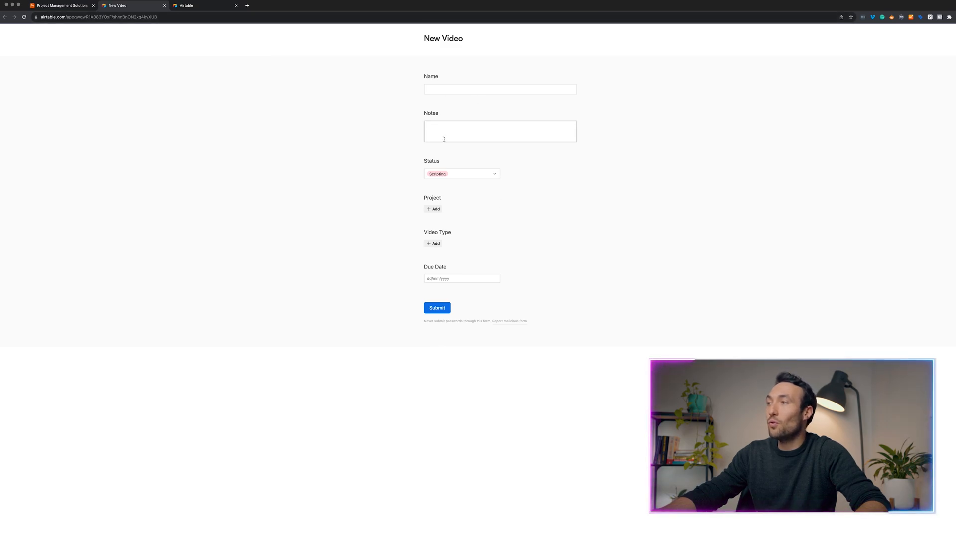
Link the sock company project, choose video type Tiktok - 15 Second, and set Status to Filming.
left_click(436, 209)
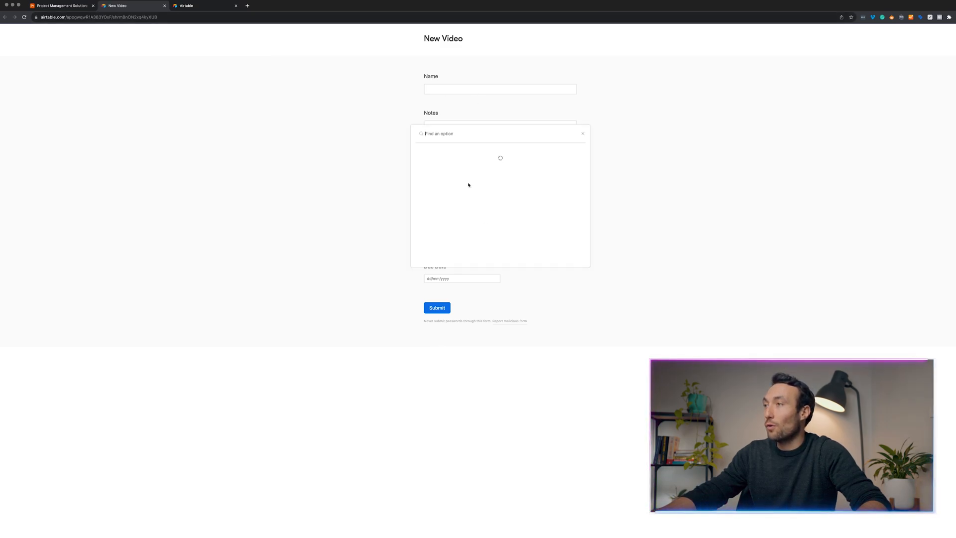
left_click(457, 152)
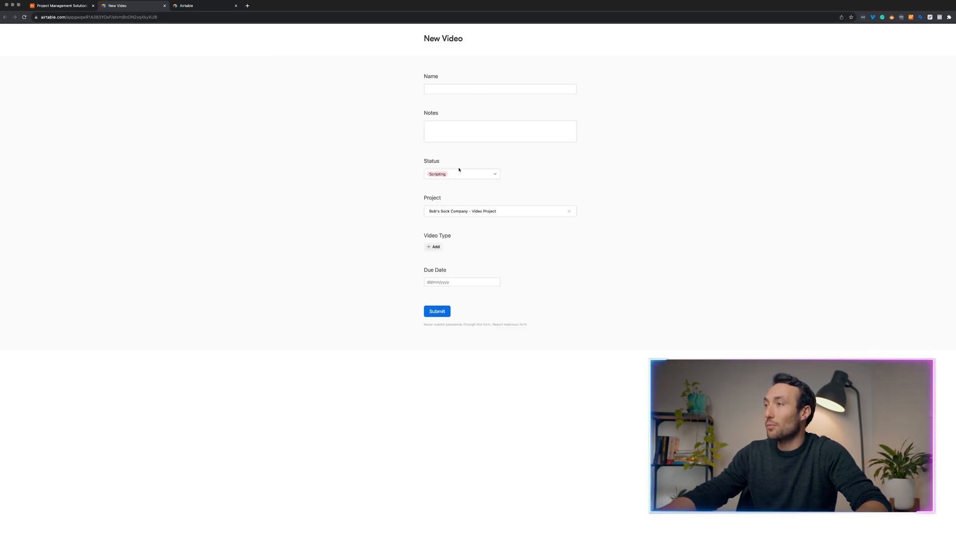
left_click(437, 248)
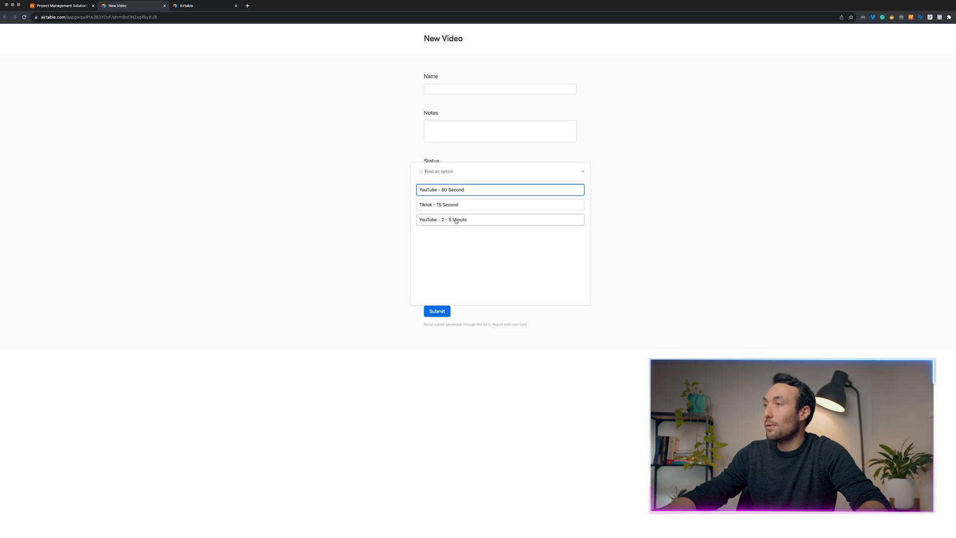
left_click(455, 220)
left_click(458, 174)
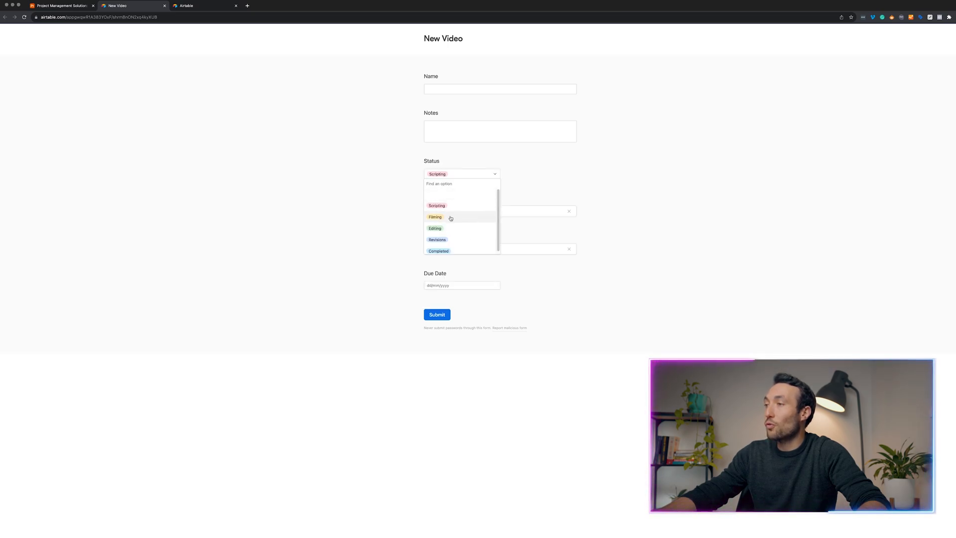
left_click(451, 217)
Submit the form with name 'Video No. 2', note 'This is a tiktok video', due 30/8/2023.
left_click(463, 89)
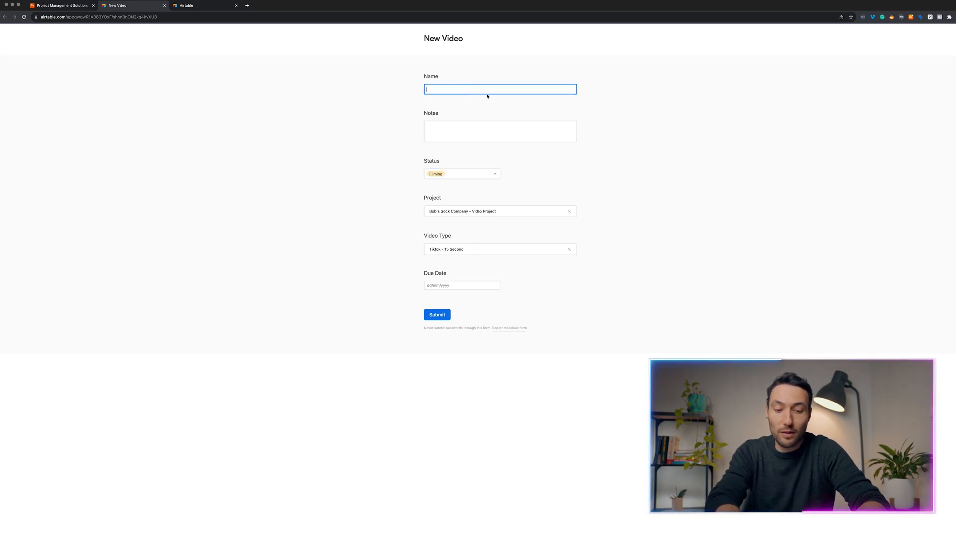
type("Video N")
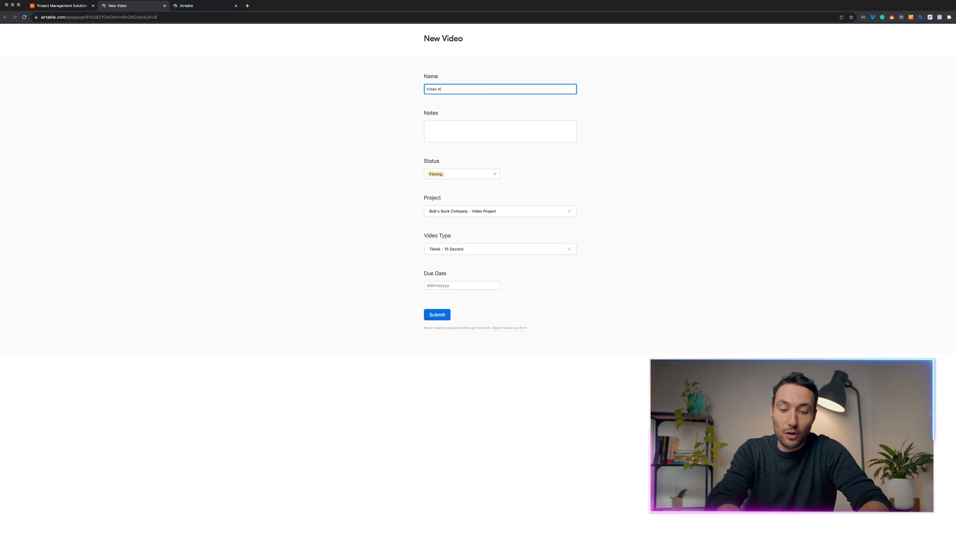
type("o. 2")
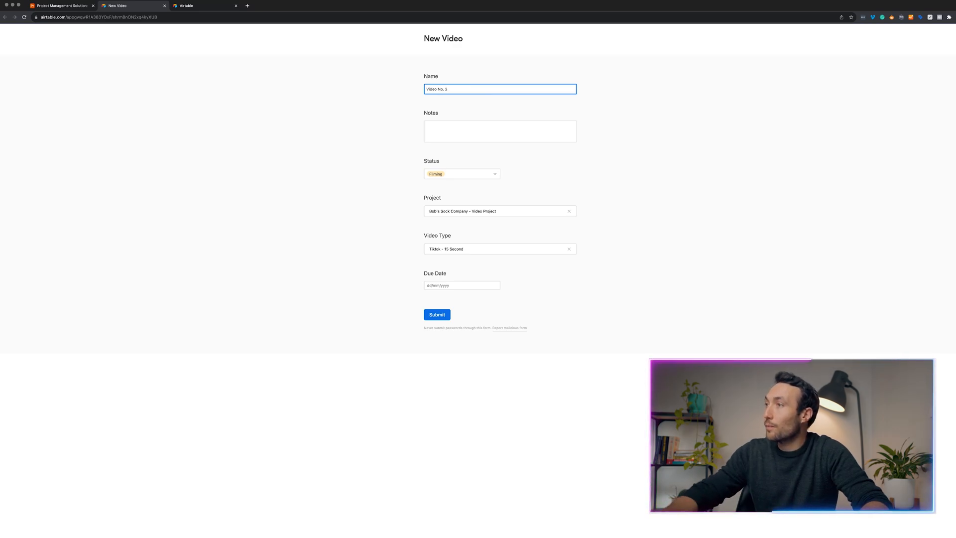
left_click(487, 133)
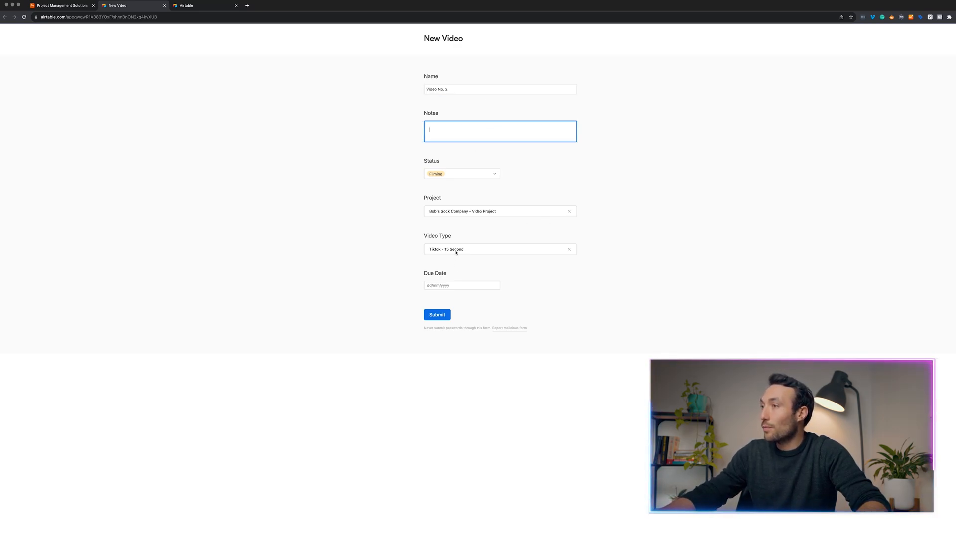
type("Th")
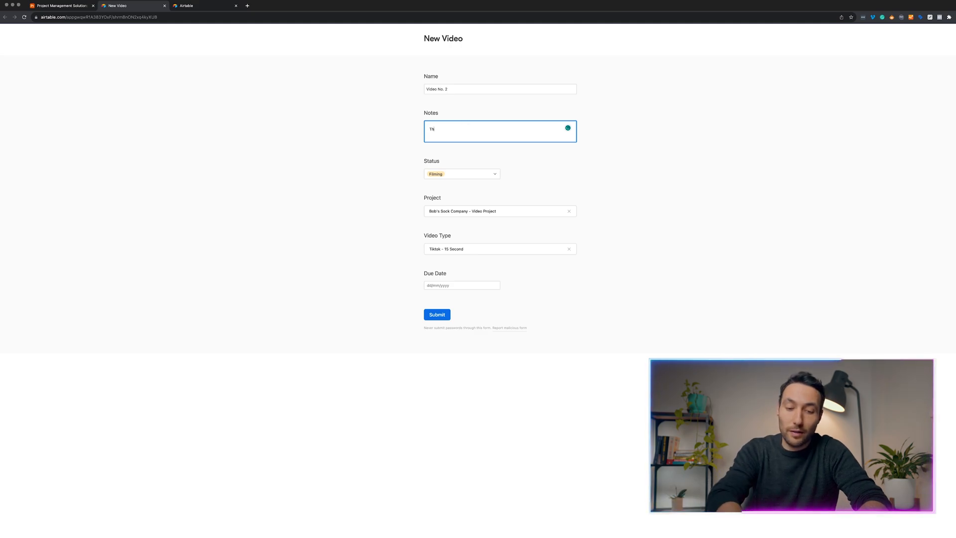
type("is is a tik")
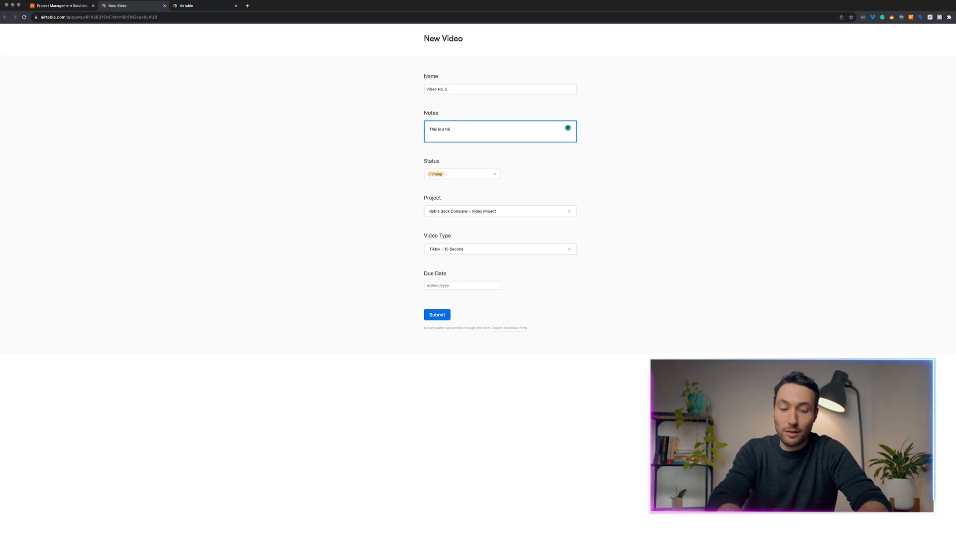
type("tok video")
key("Tab")
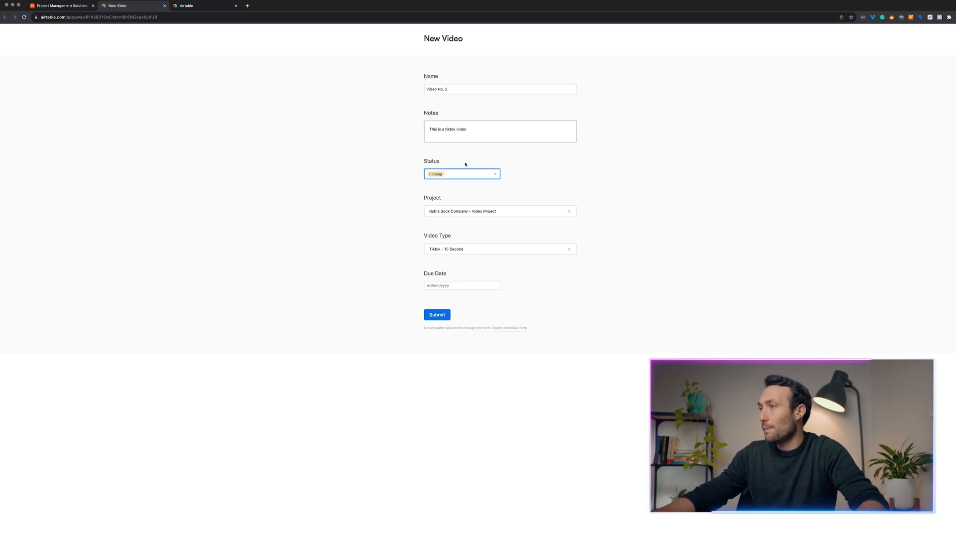
left_click(459, 286)
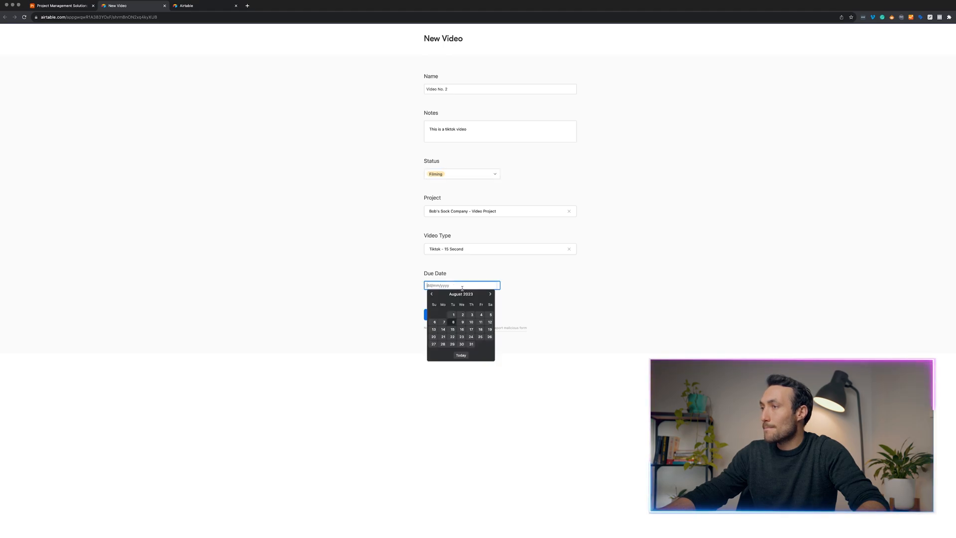
left_click(462, 344)
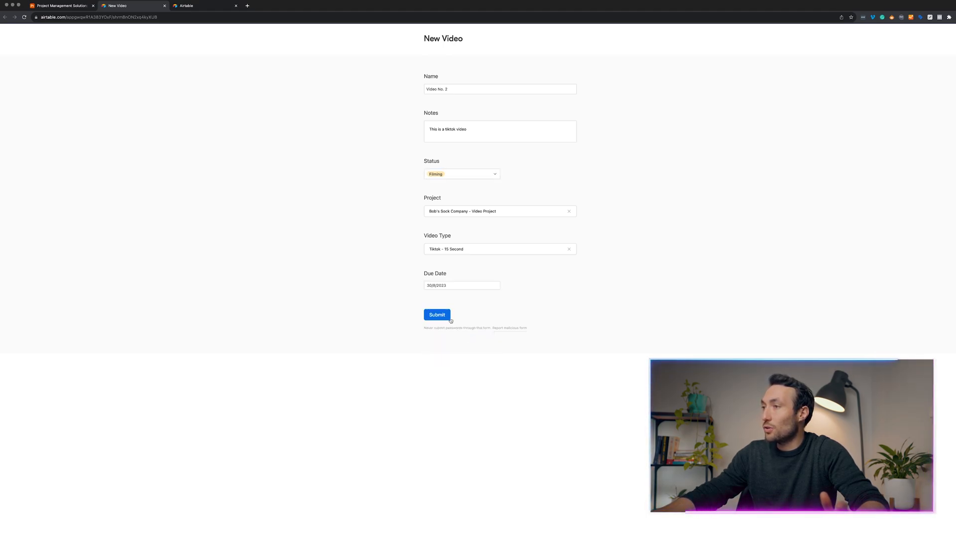
left_click(437, 315)
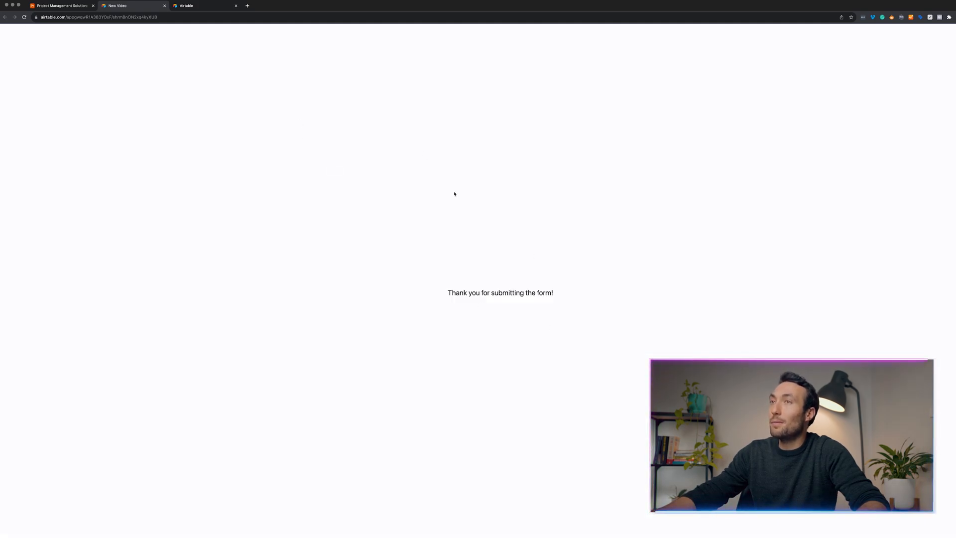
left_click(80, 6)
left_click(20, 84)
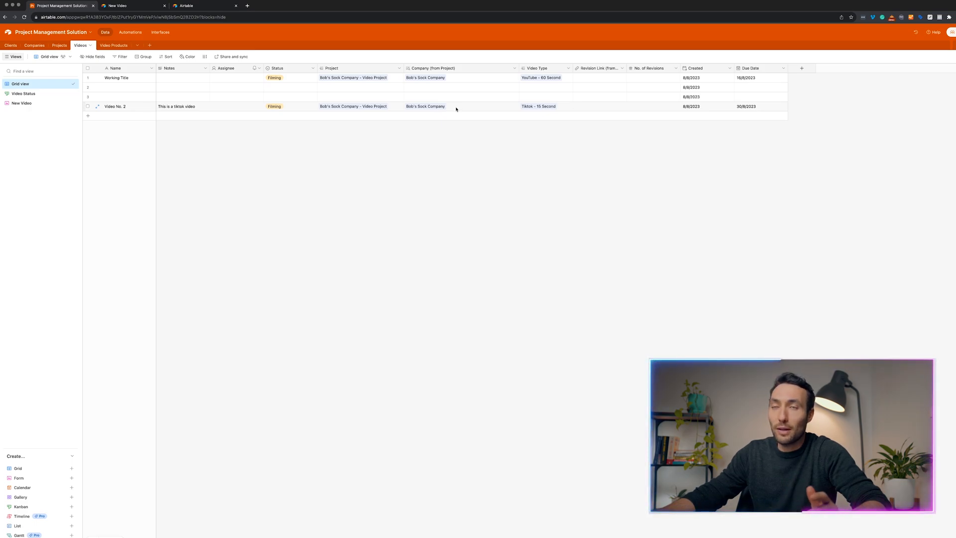
Start creating a new Calendar view for the Videos table.
left_click(46, 488)
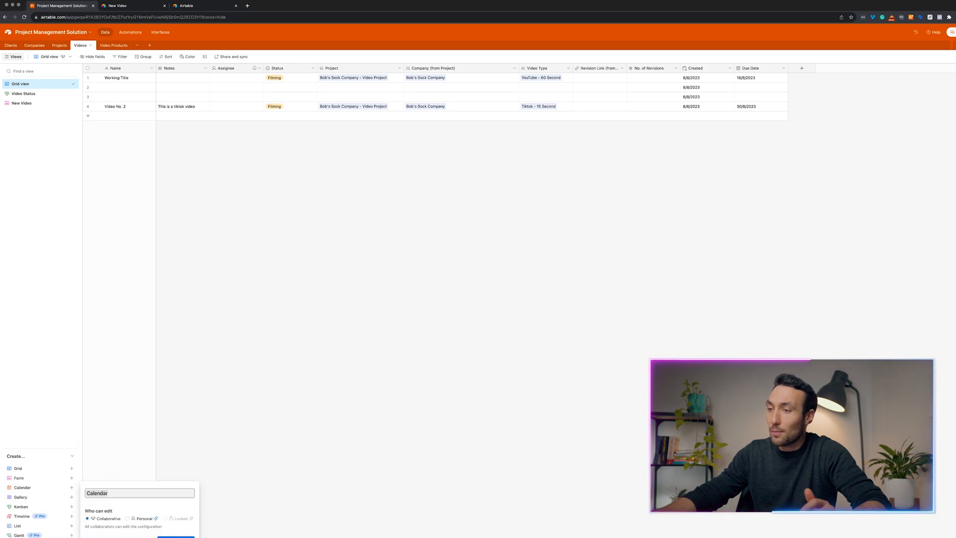
Create the Calendar view based on Due Date, preview it, then delete the view.
key("Return")
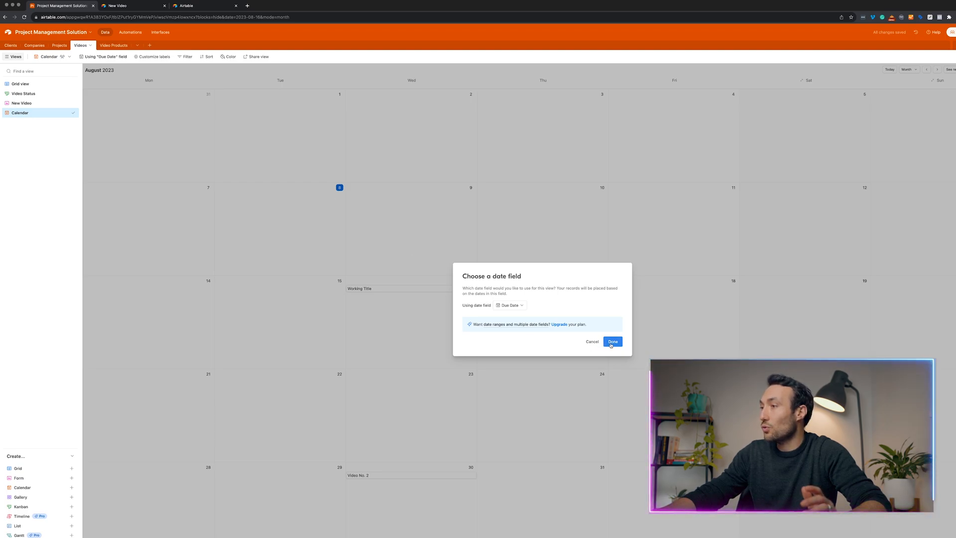
left_click(518, 308)
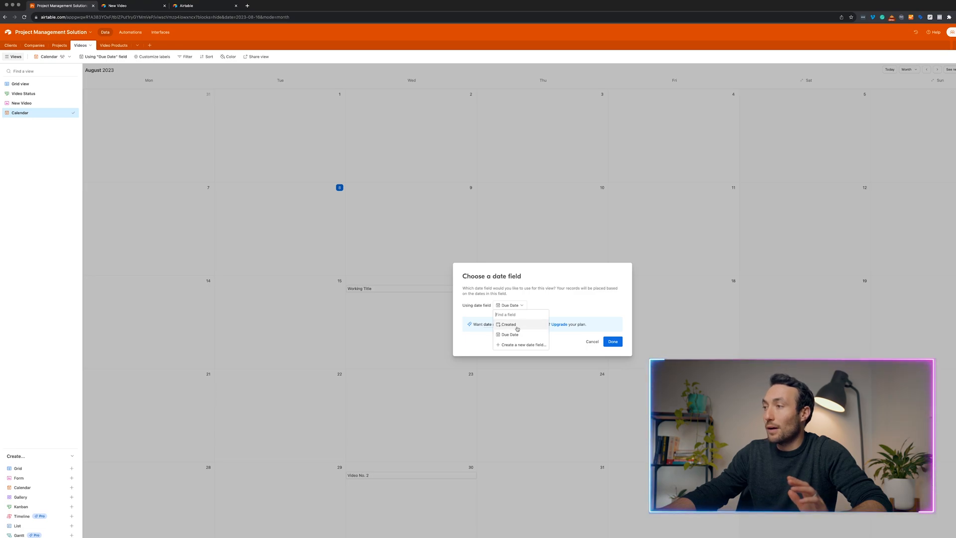
left_click(525, 335)
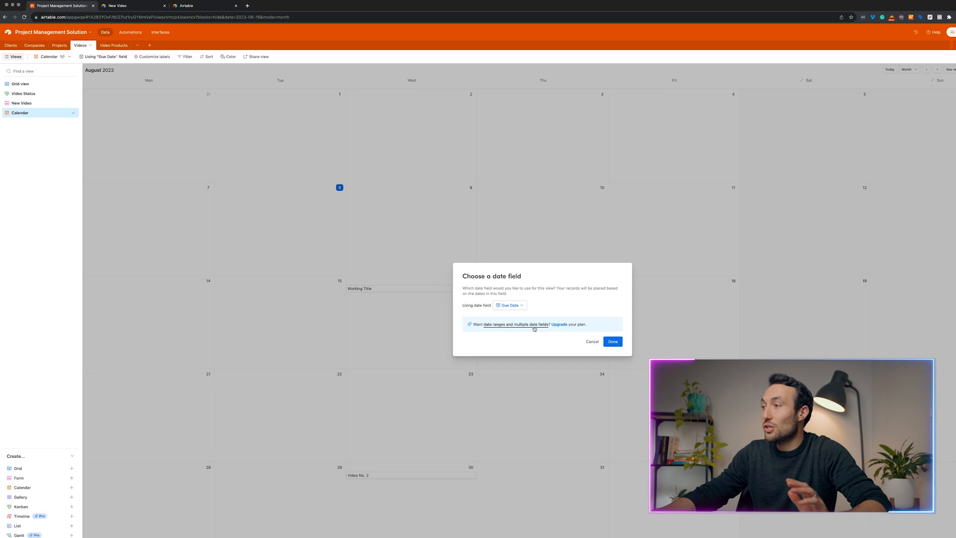
left_click(613, 342)
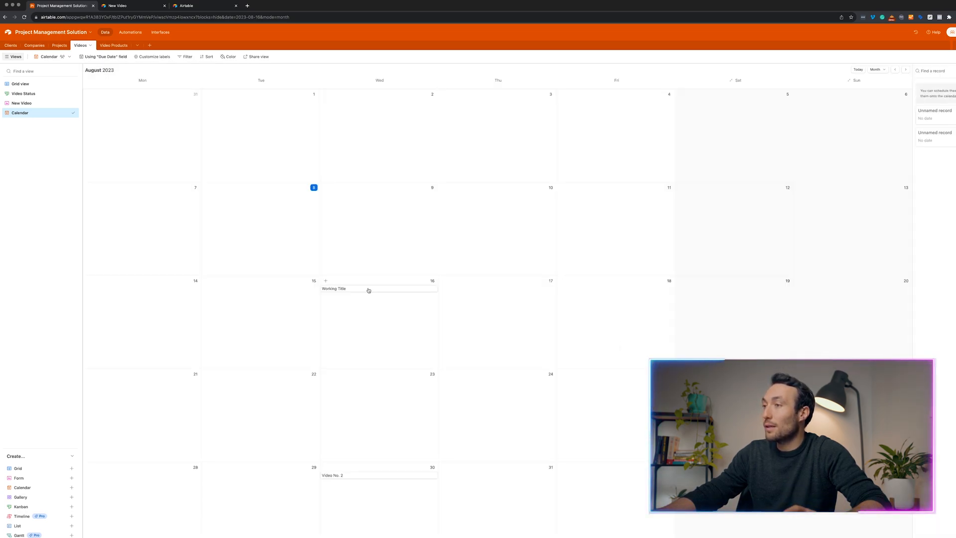
left_click(361, 290)
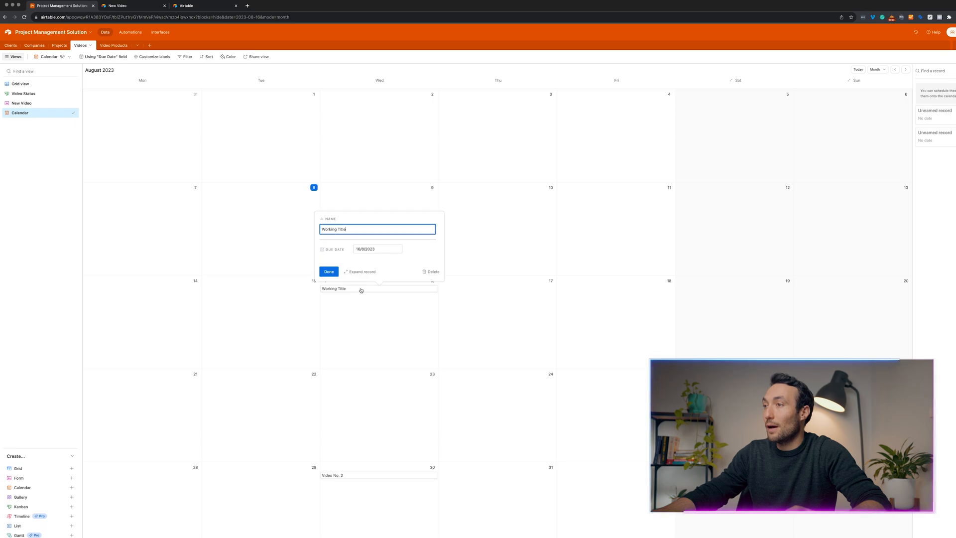
left_click(555, 291)
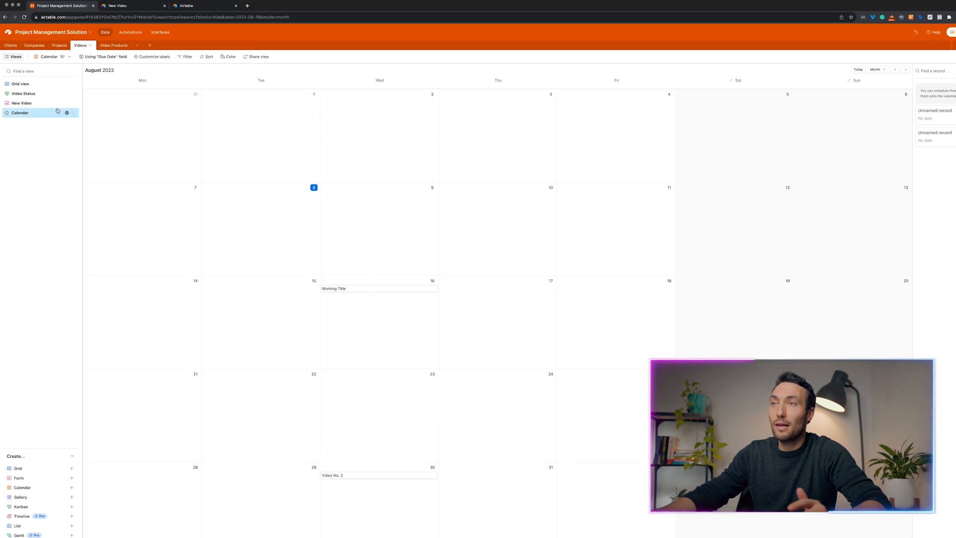
left_click(70, 114)
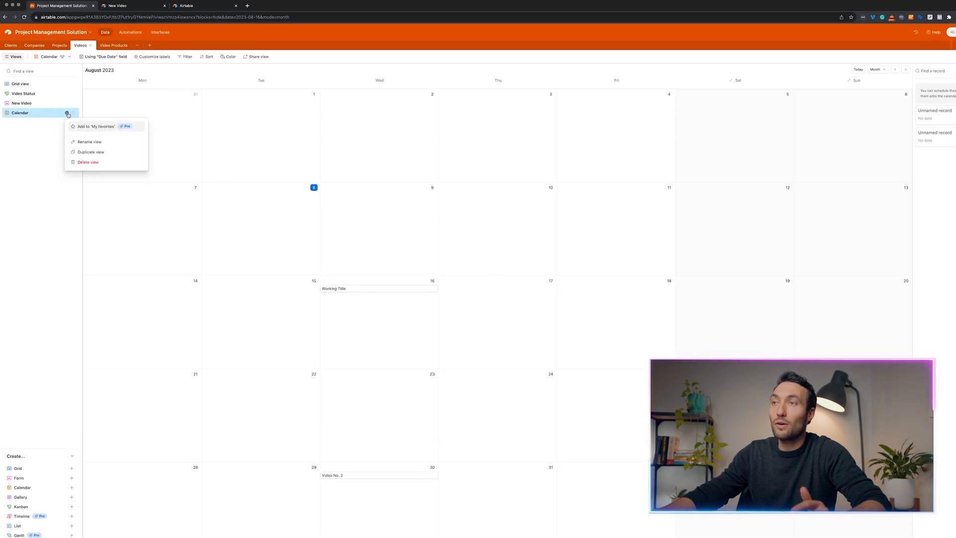
left_click(92, 162)
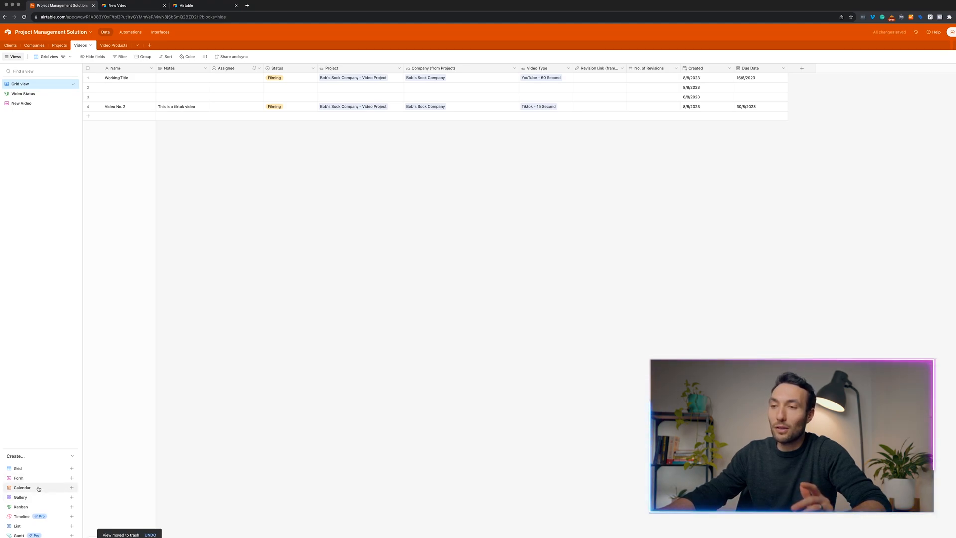
Create a Gallery view of the Videos table, then switch back to Grid view.
mouse_move(34, 474)
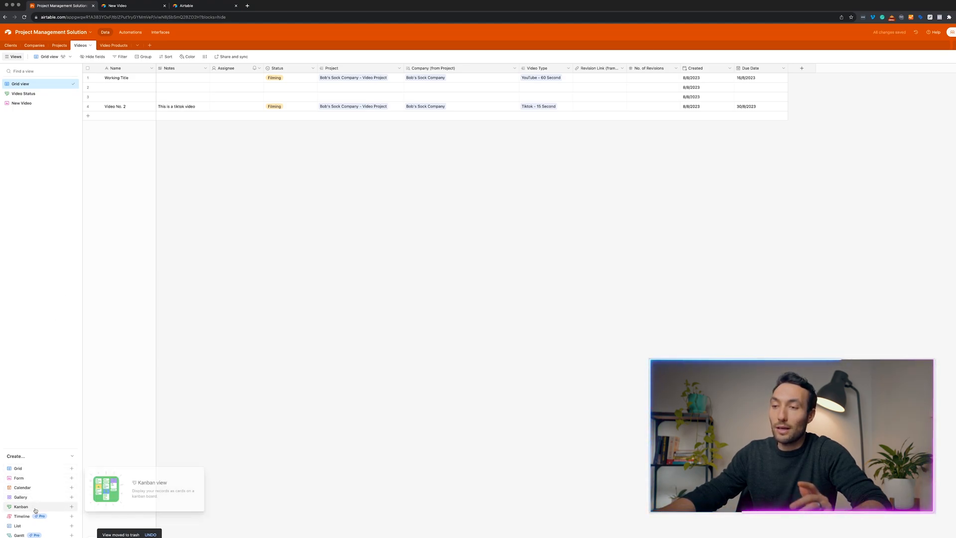
mouse_move(33, 498)
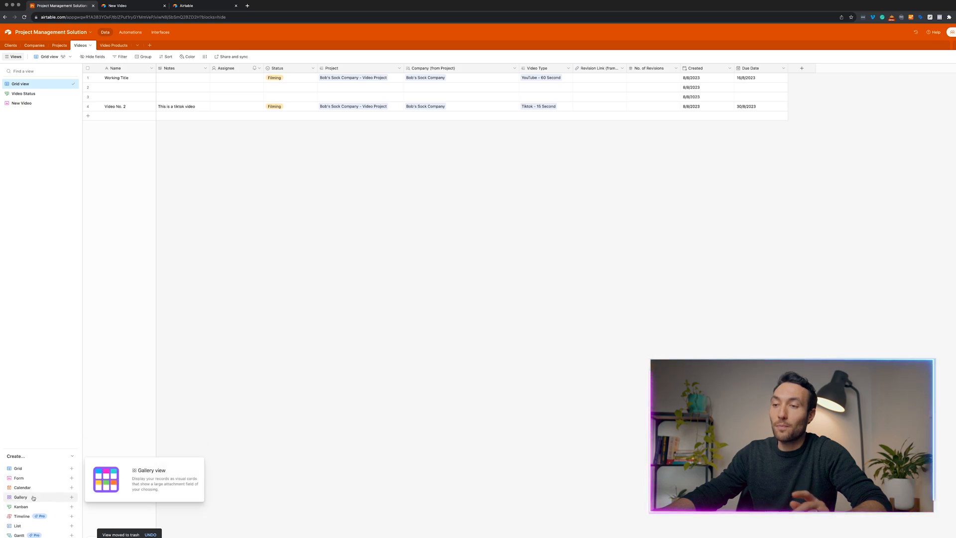
left_click(33, 498)
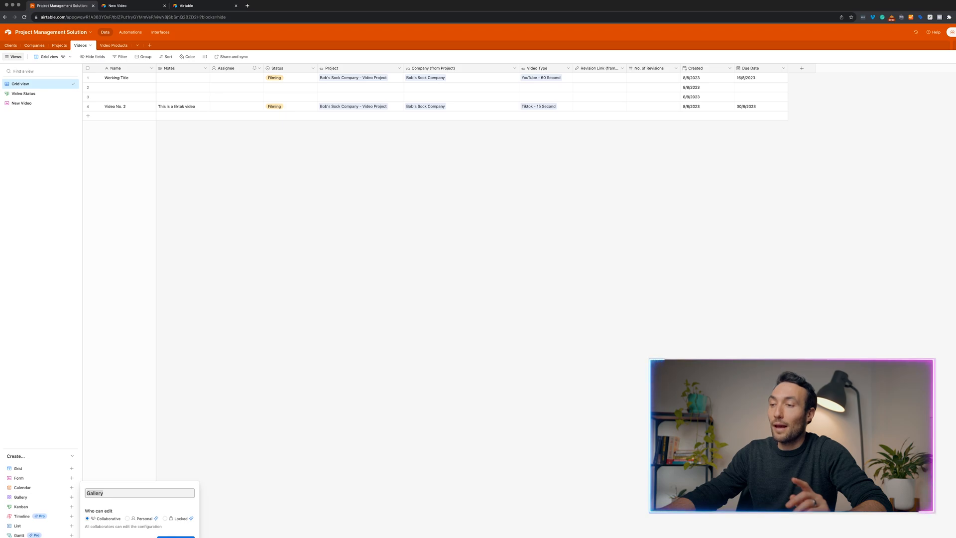
left_click(174, 534)
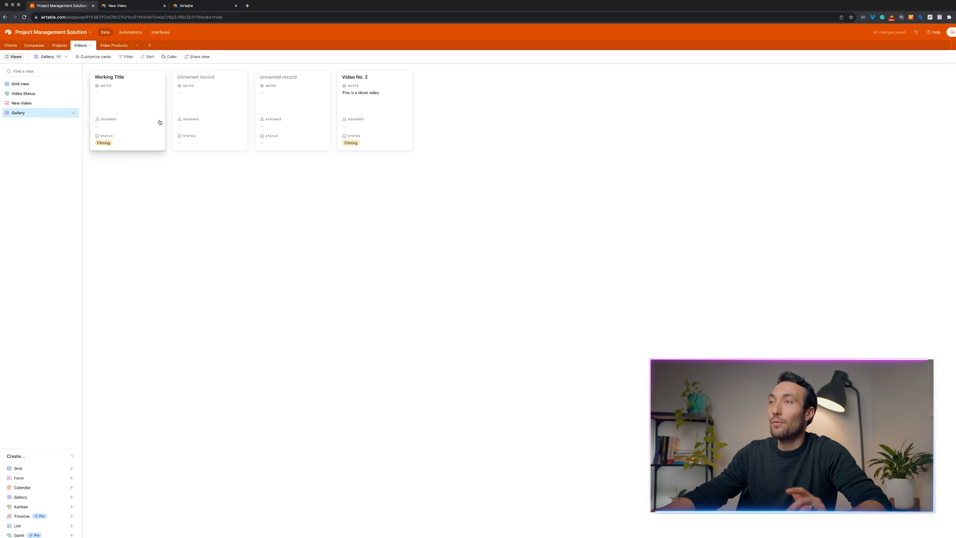
left_click(30, 85)
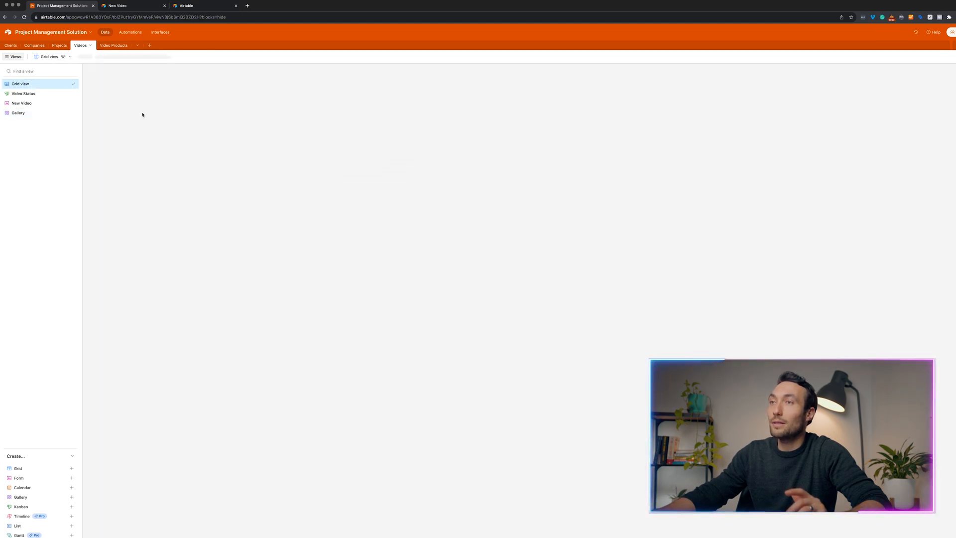
Delete the two blank records from the Videos grid.
left_click(88, 88)
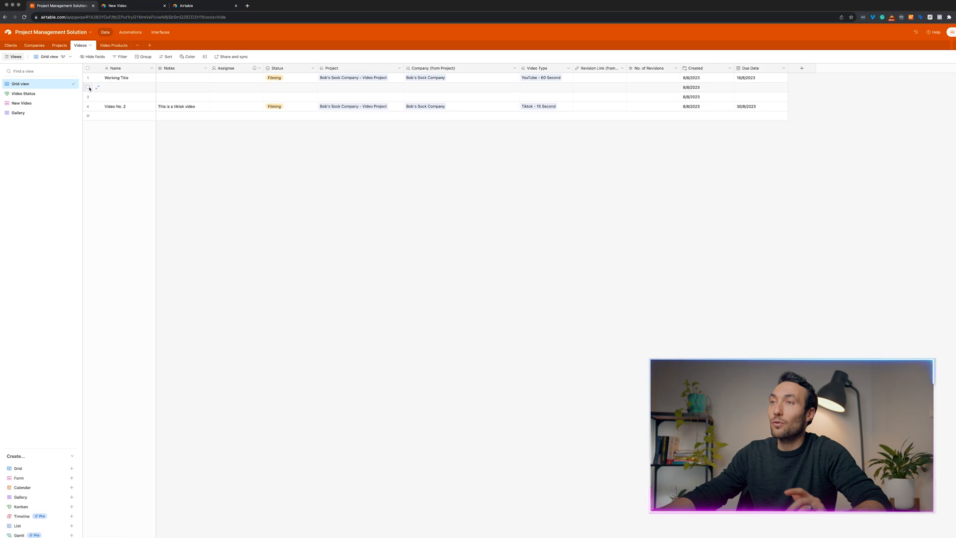
left_click(88, 97)
key("Delete")
left_click(135, 79)
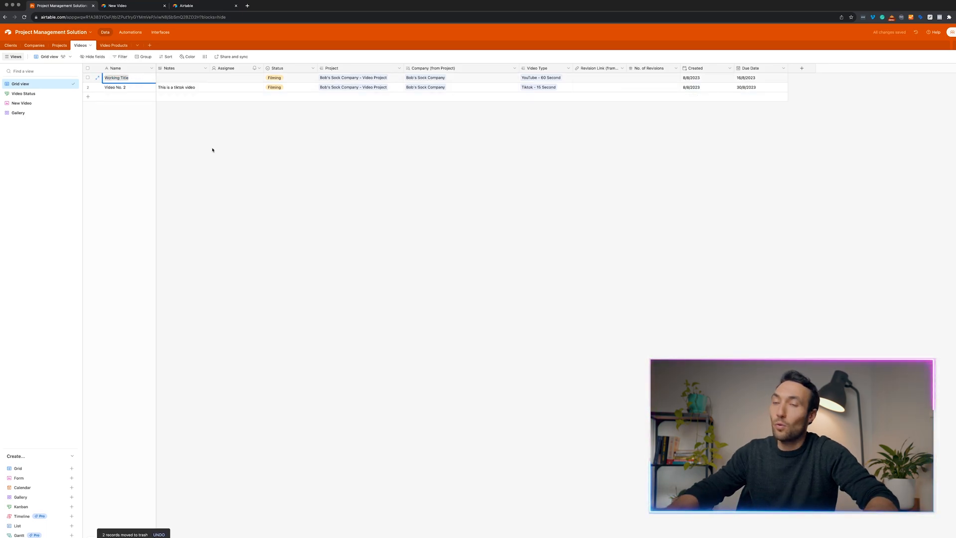
Rename 'Working Title' to 'YouTube Long Video' and 'Video No. 2' to 'TikTok Video'.
type("YouTube")
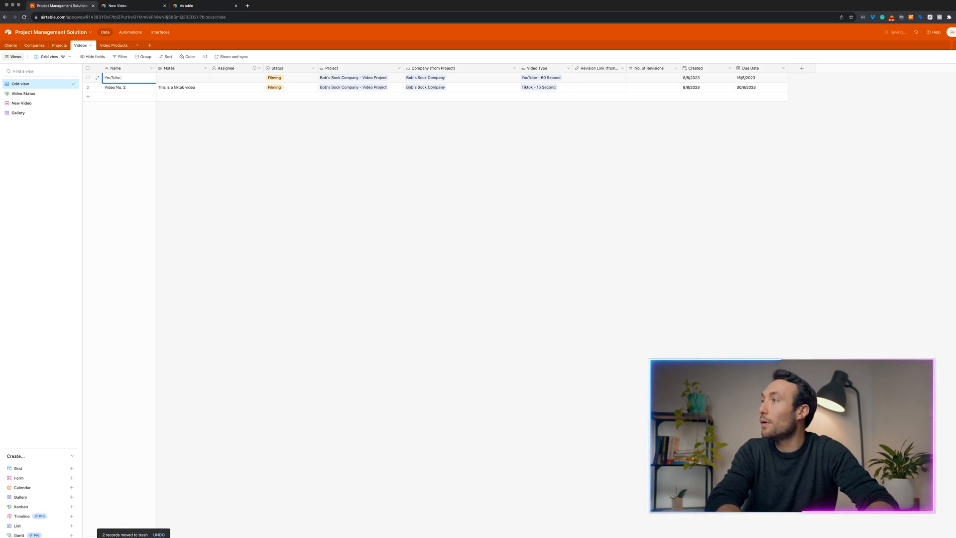
type(" Long Video")
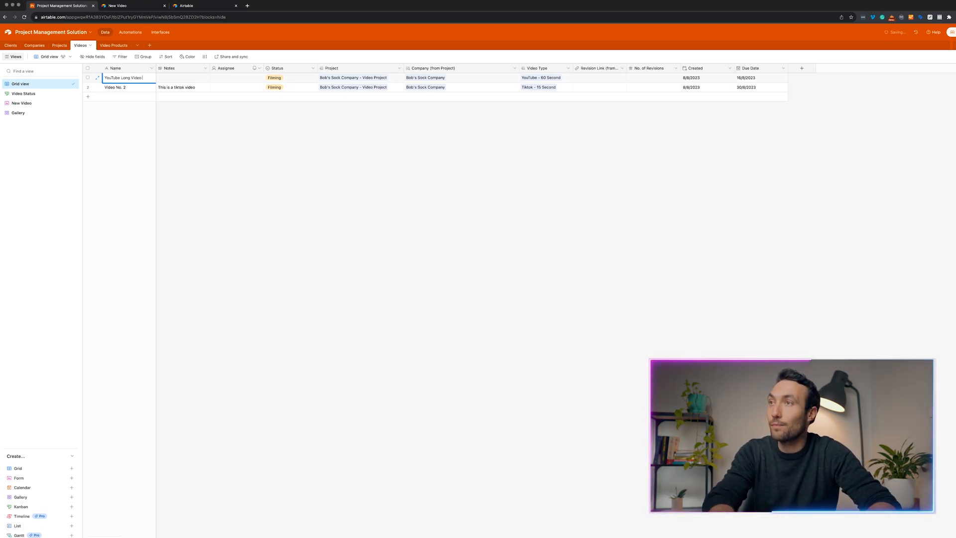
key("Tab")
left_click(106, 88)
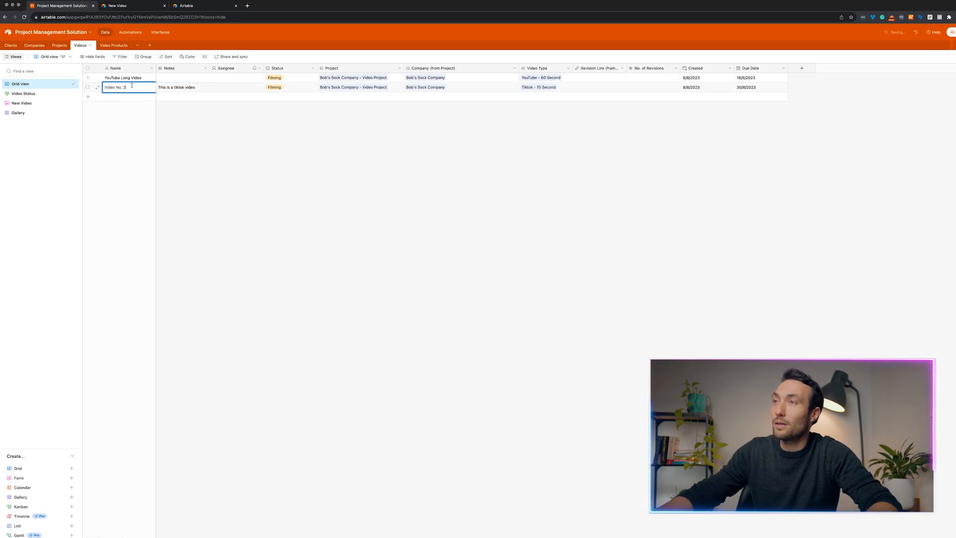
type("TikTok Video")
key("Return")
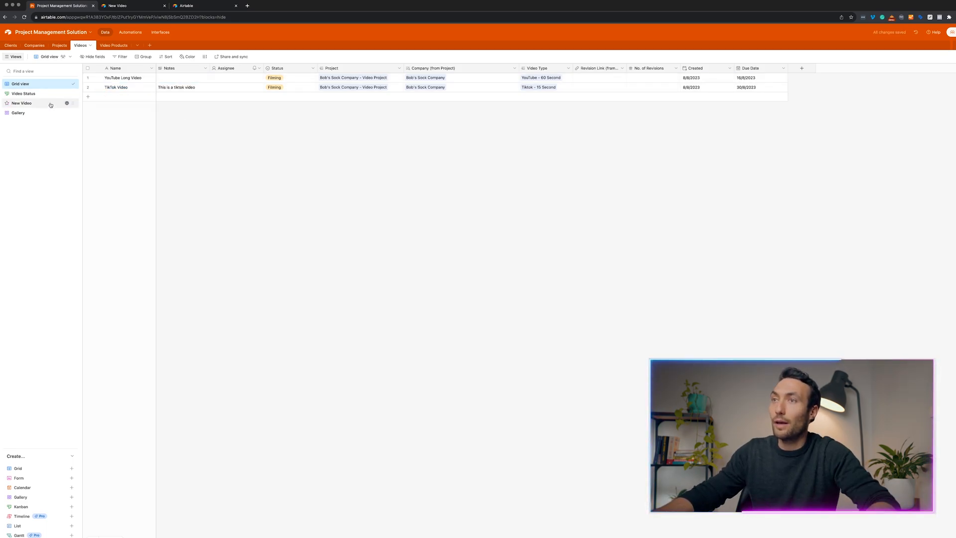
Make gallery cards show Revision Link, No. of Revisions and Due Date, hiding Assignee and Notes.
left_click(45, 113)
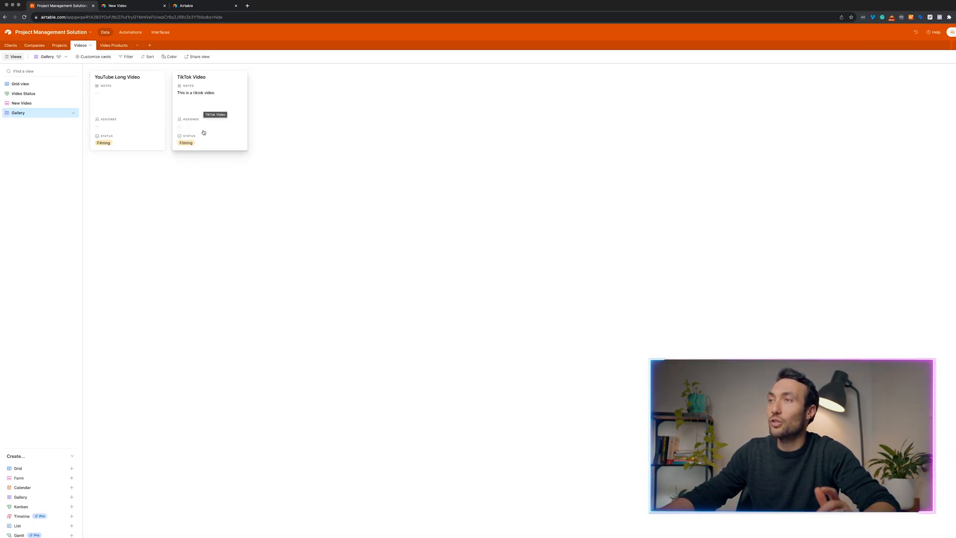
left_click(105, 57)
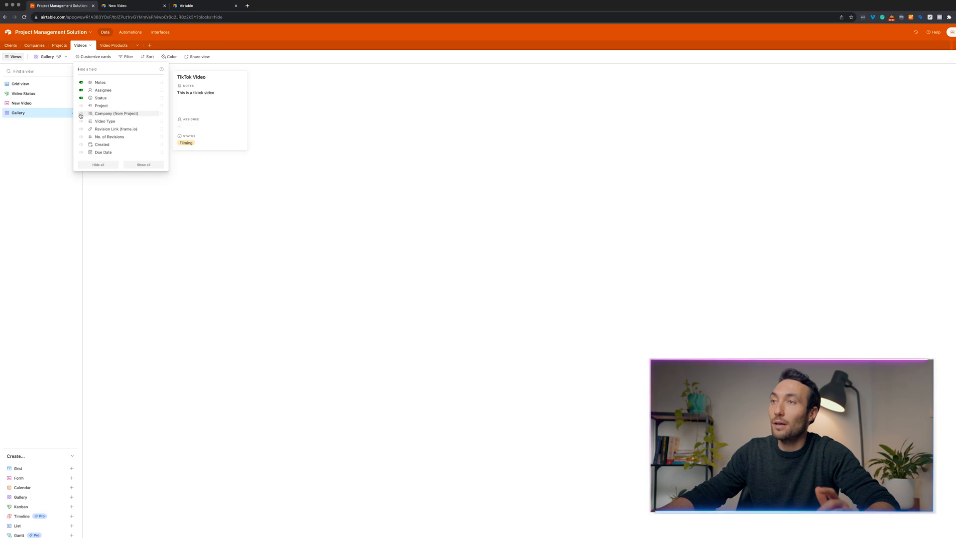
left_click(82, 137)
left_click(81, 129)
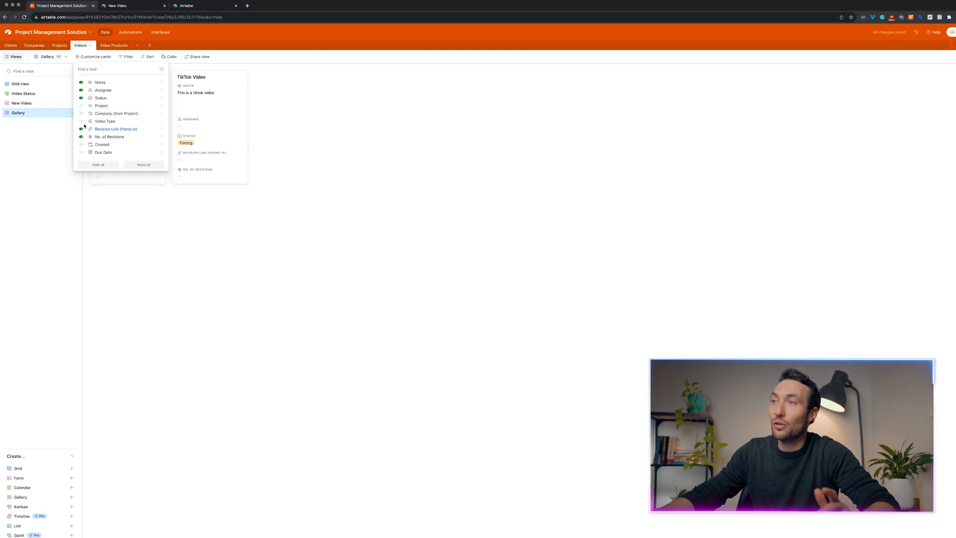
left_click(82, 91)
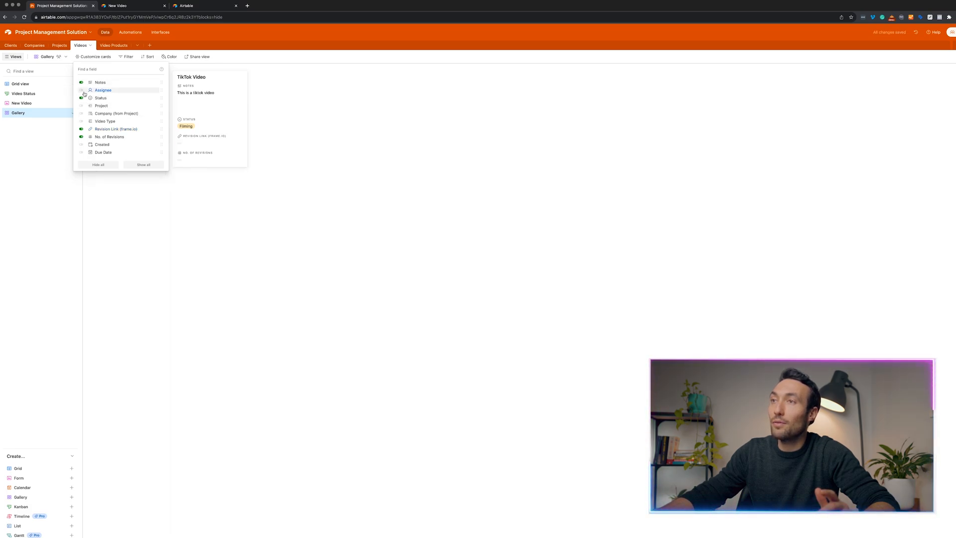
left_click(81, 83)
left_click(81, 154)
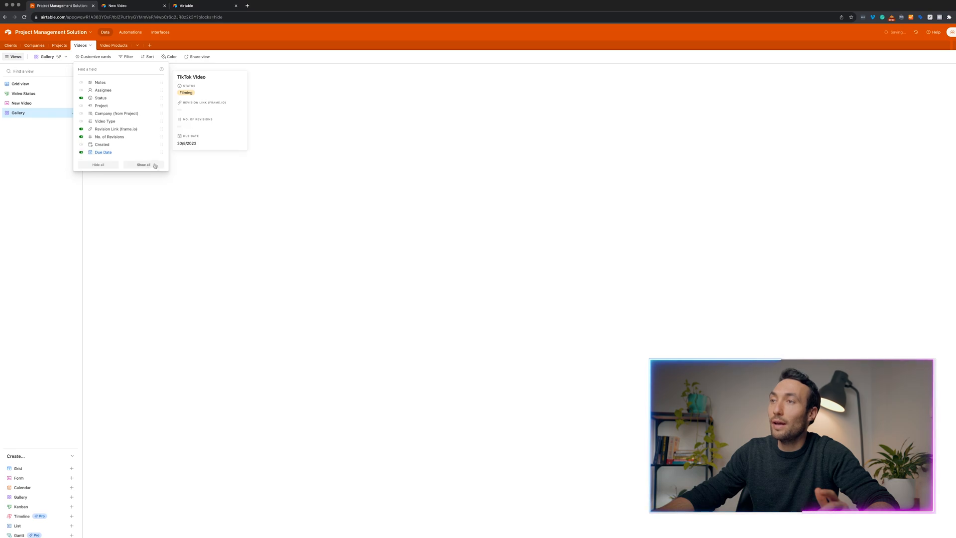
left_click(211, 192)
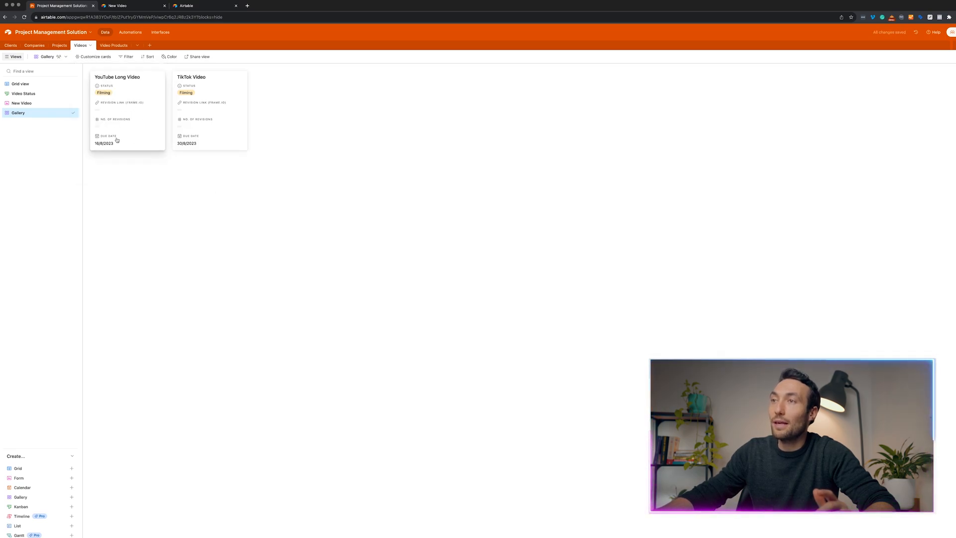
Rename the gallery view to 'Revision Checker'.
right_click(55, 115)
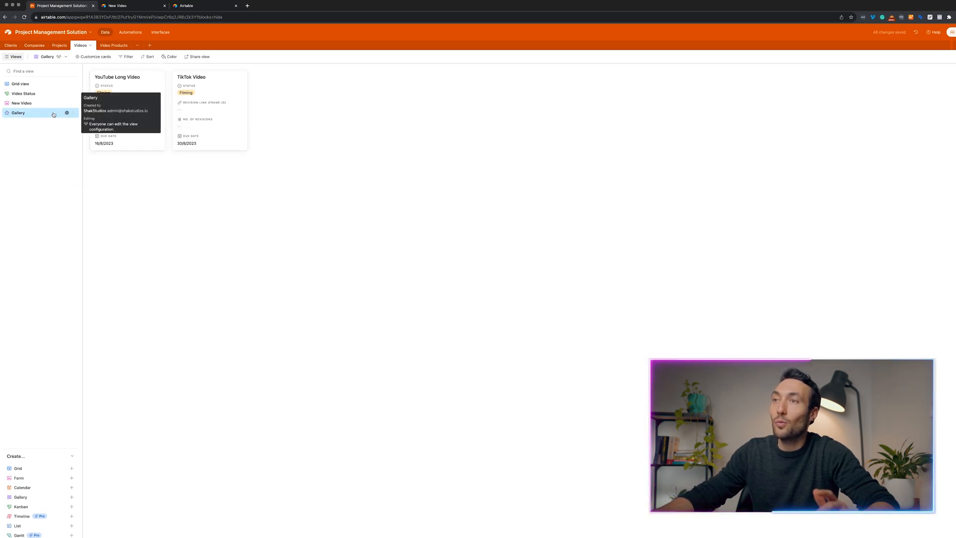
left_click(93, 131)
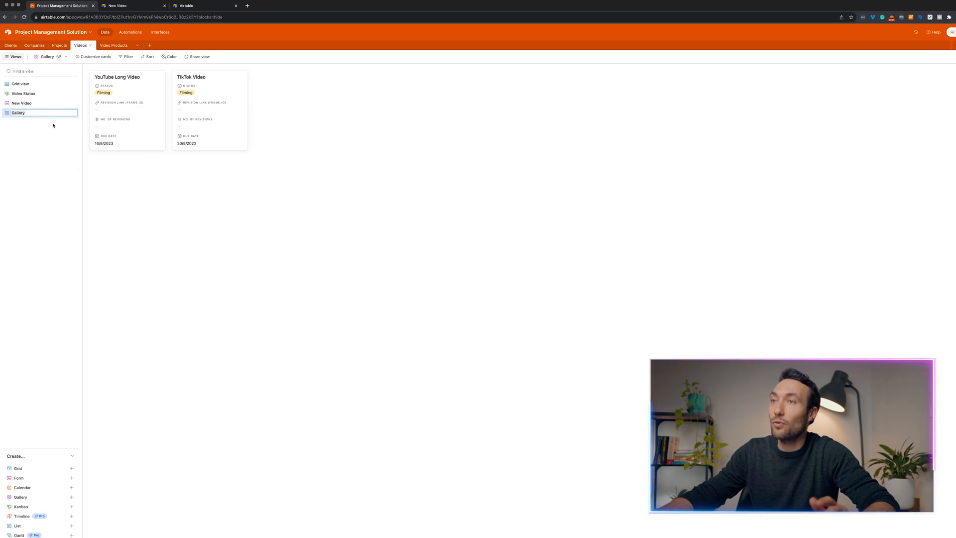
type("Rev")
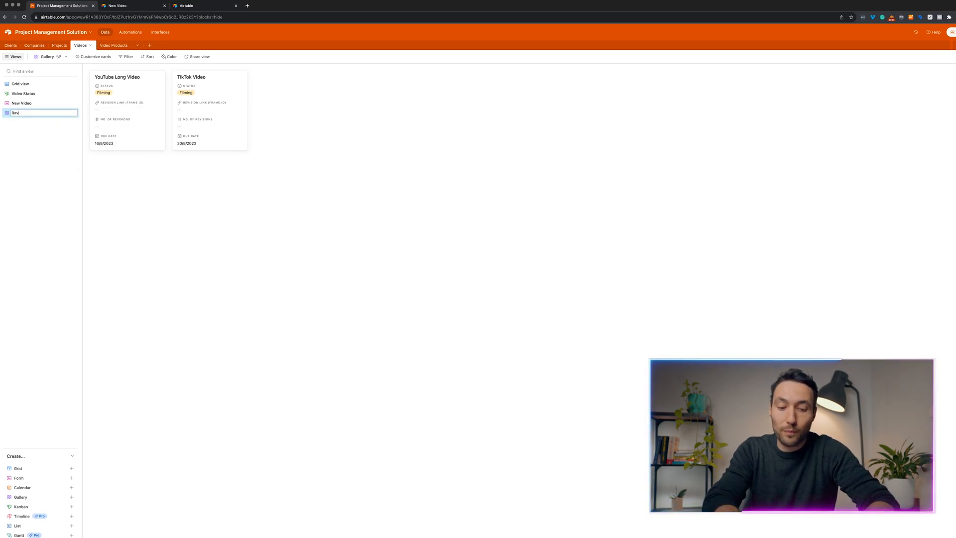
type("ision Checker")
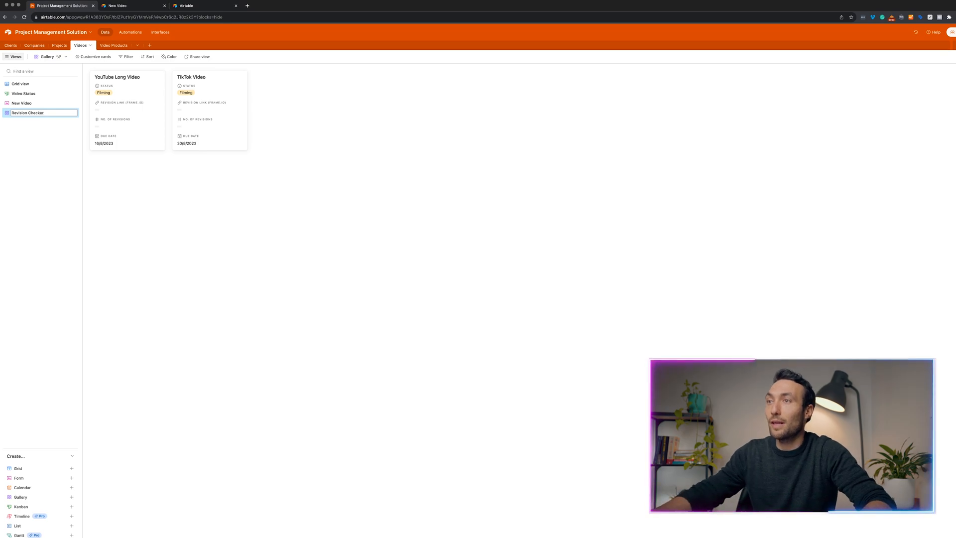
key("Return")
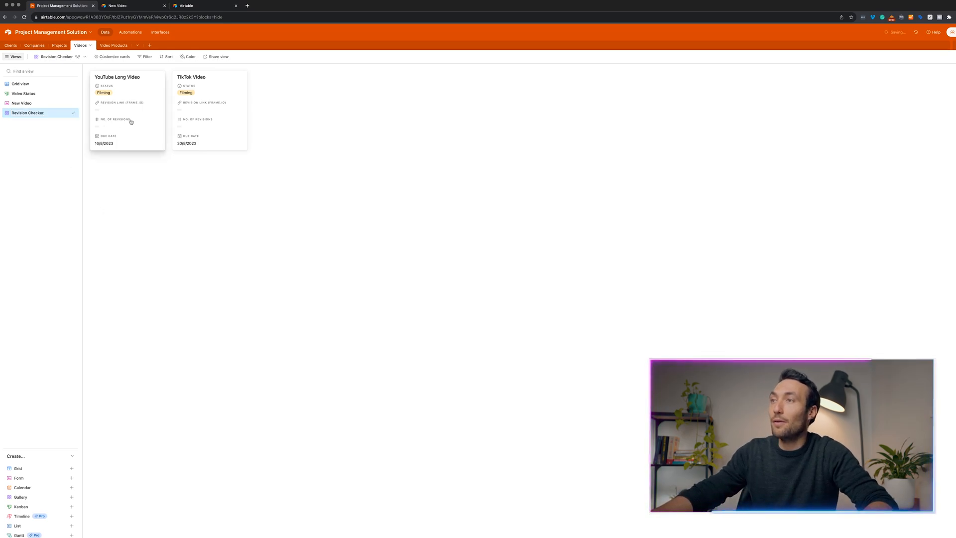
Set the YouTube Long Video card's Status to Revisions.
left_click(131, 98)
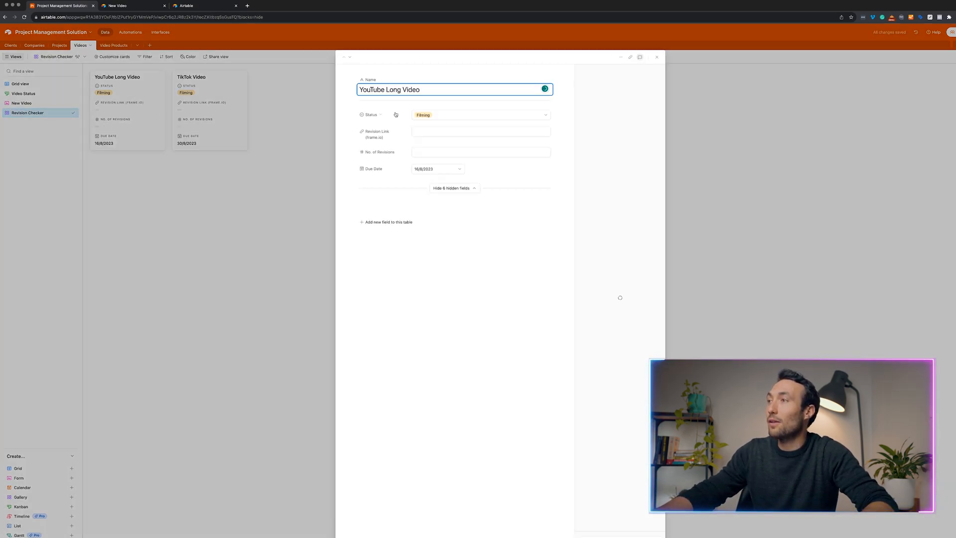
left_click(449, 115)
left_click(450, 186)
left_click(294, 179)
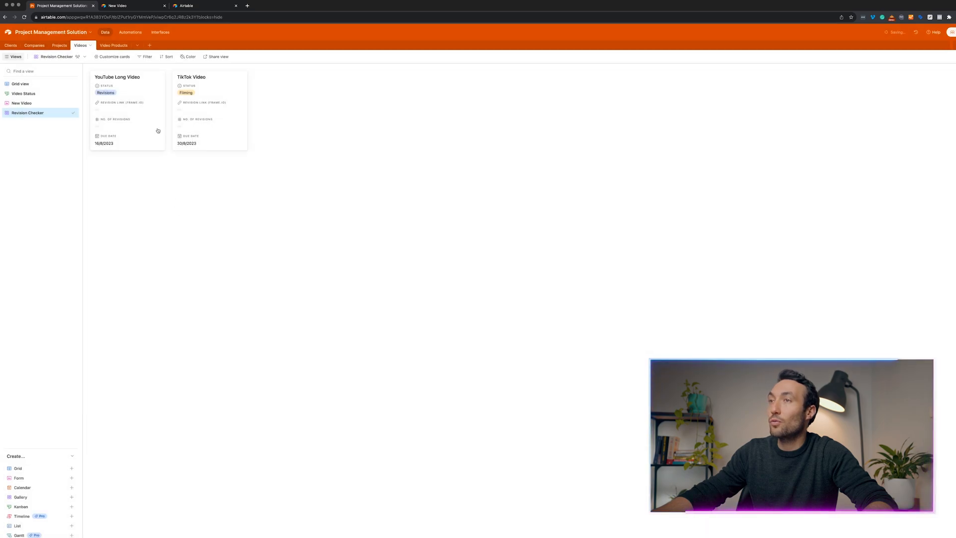
Give TikTok Video Status Editing, 2 revisions and revision link url.com.
left_click(209, 114)
left_click(446, 115)
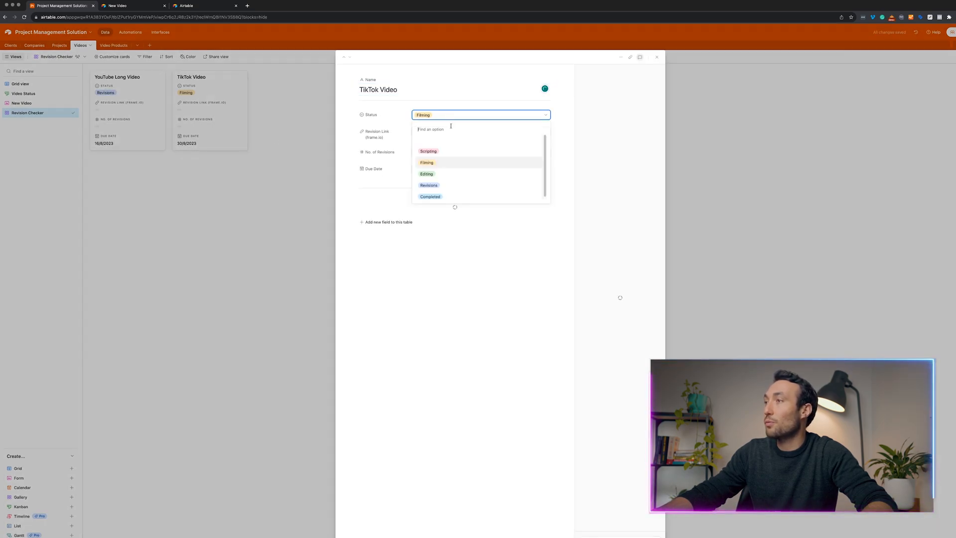
left_click(427, 172)
left_click(297, 173)
left_click(186, 129)
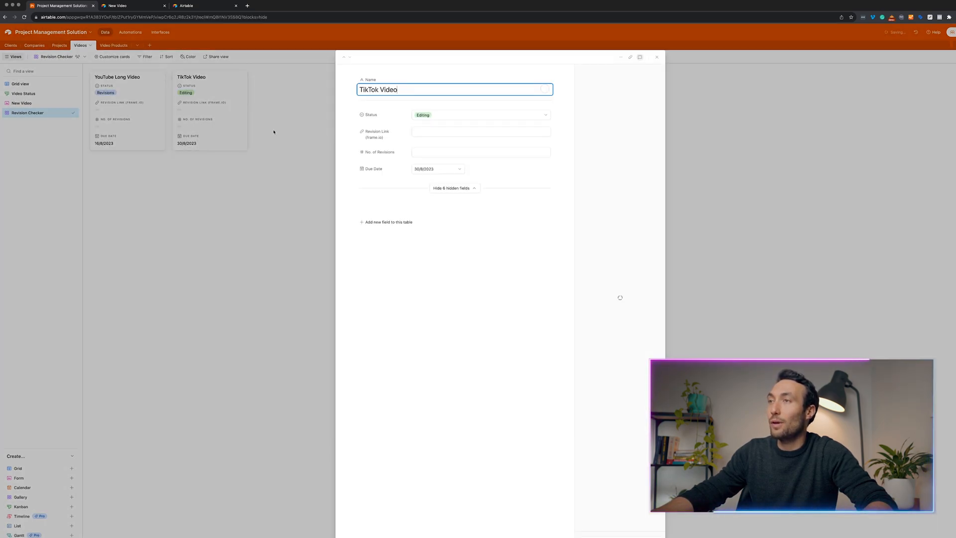
left_click(429, 134)
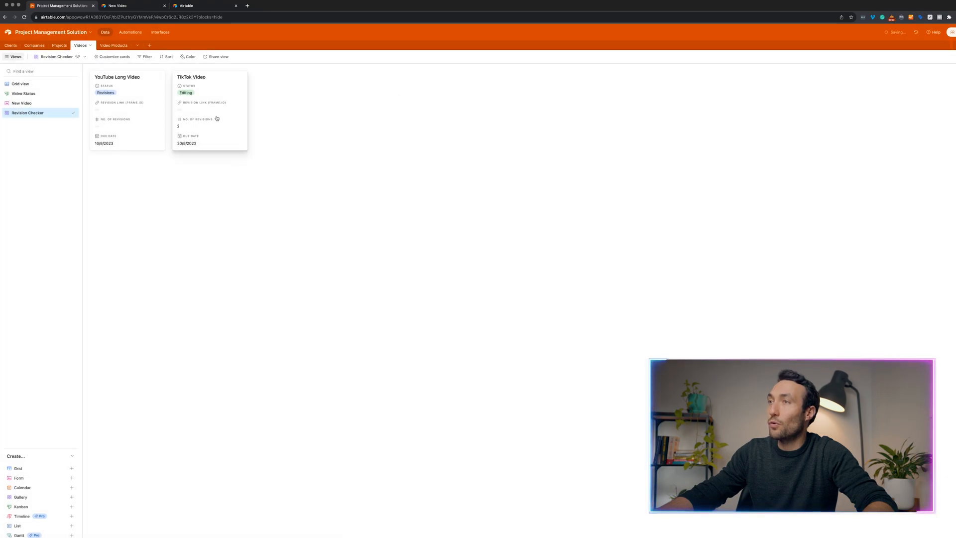
left_click(209, 115)
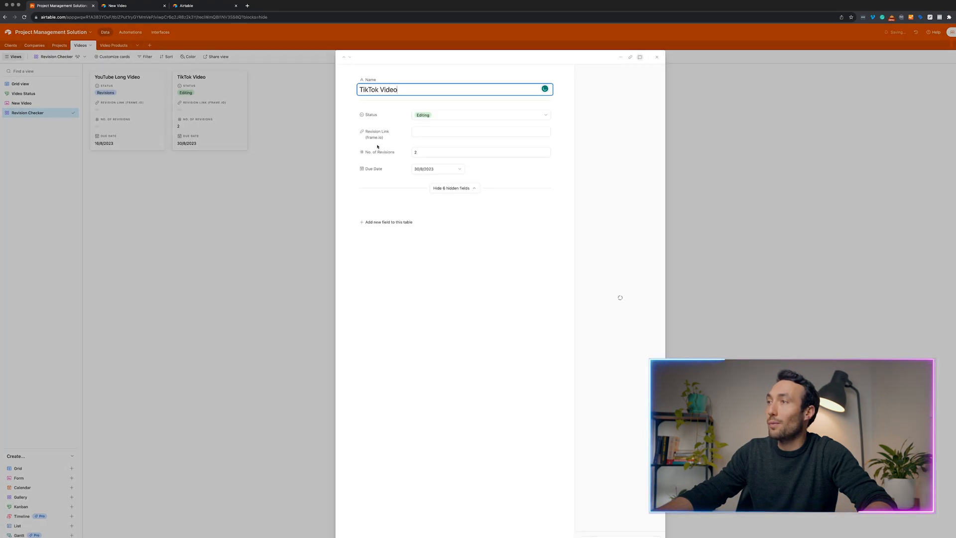
left_click(433, 132)
type("url.com")
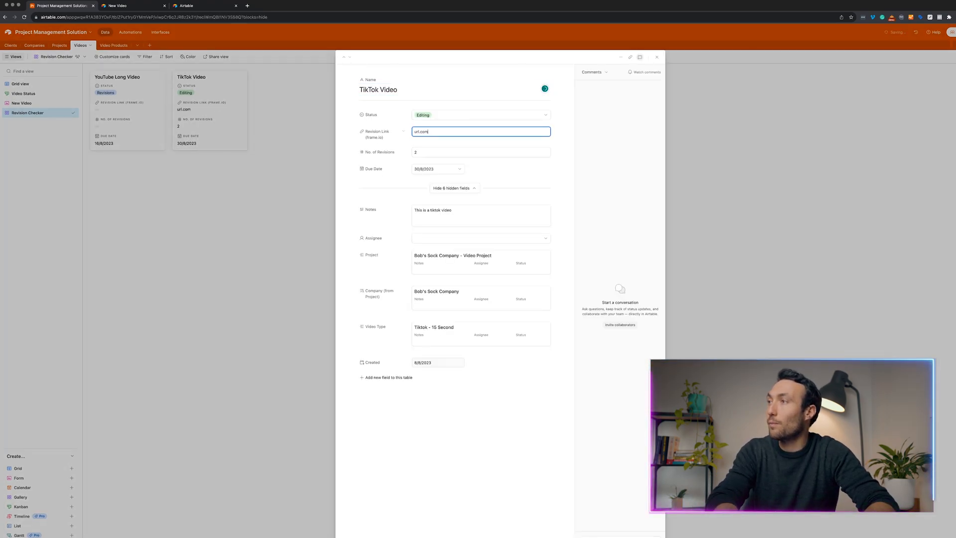
left_click(294, 216)
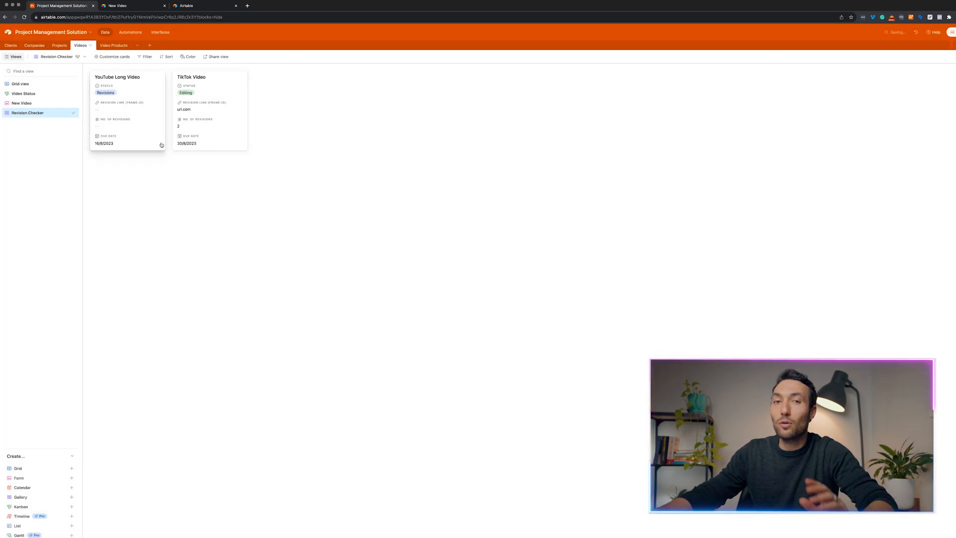
Create a share link for the Revision Checker view, copy it, and open a blank browser tab.
left_click(219, 58)
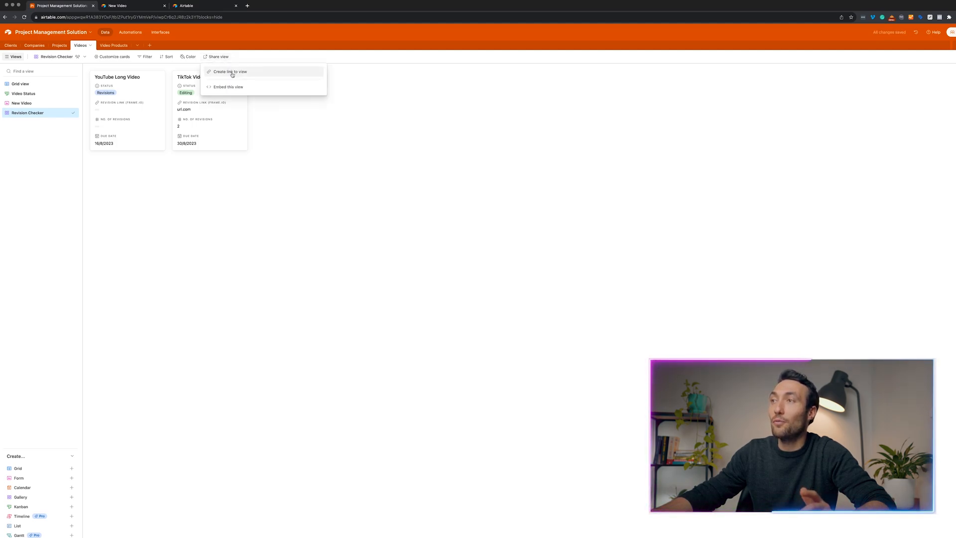
left_click(232, 73)
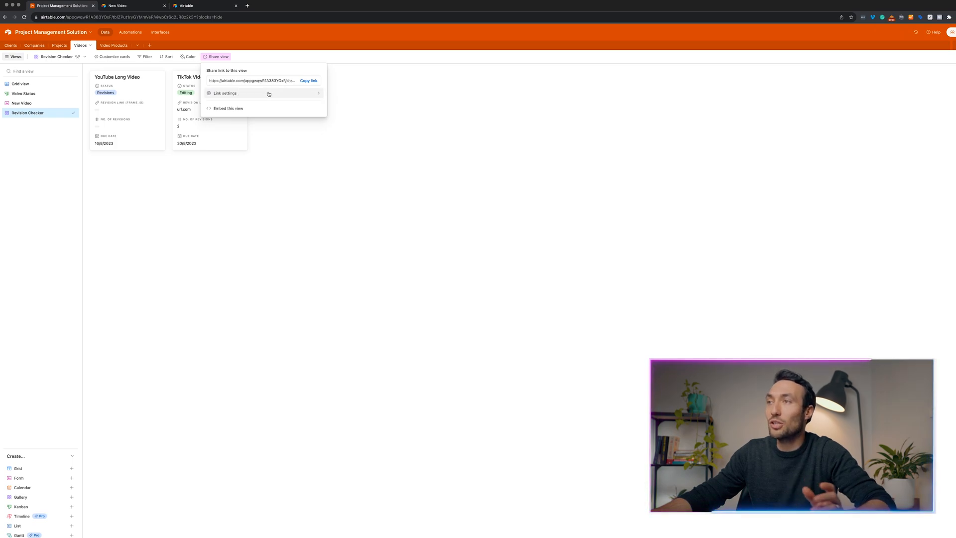
left_click(308, 80)
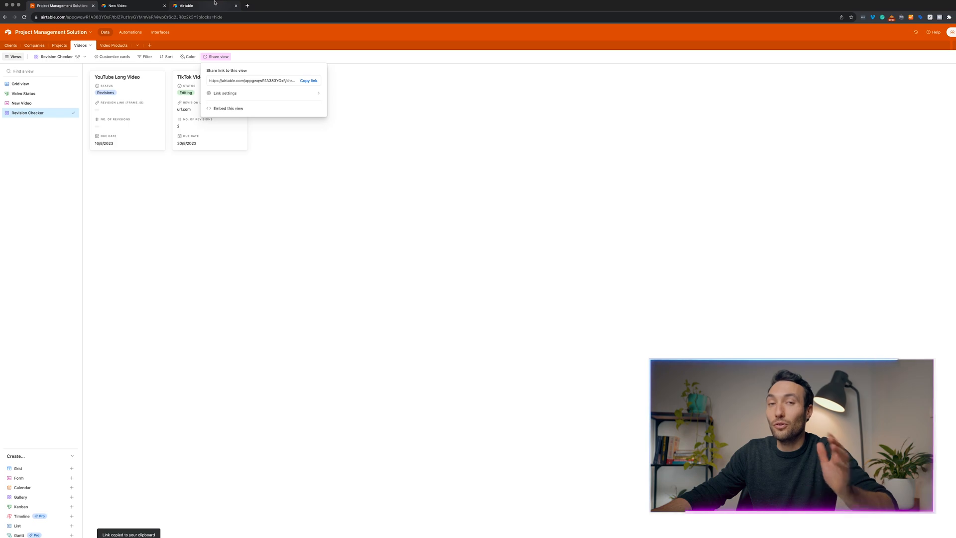
left_click(247, 6)
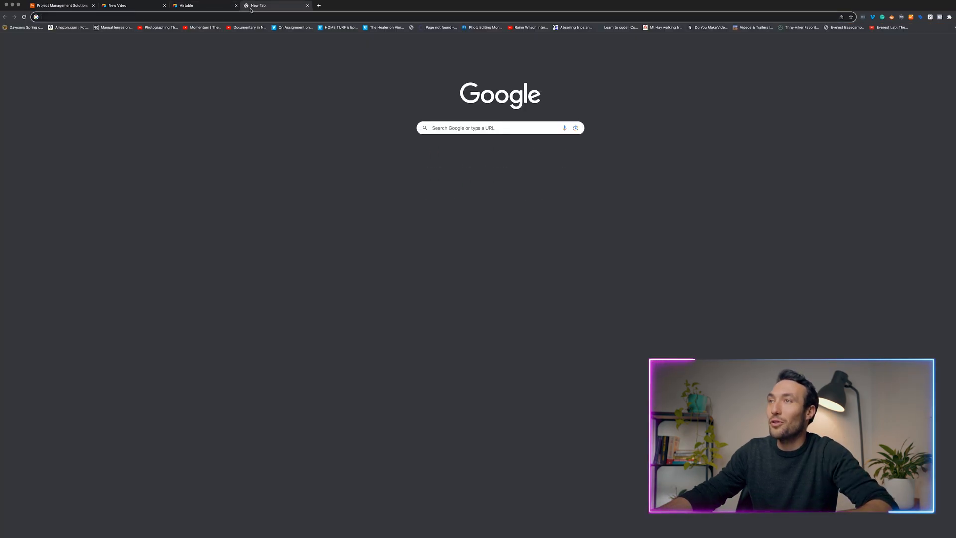
Load the shared view link and inspect its TikTok Video card, card fields and filters.
key("super+v")
key("Return")
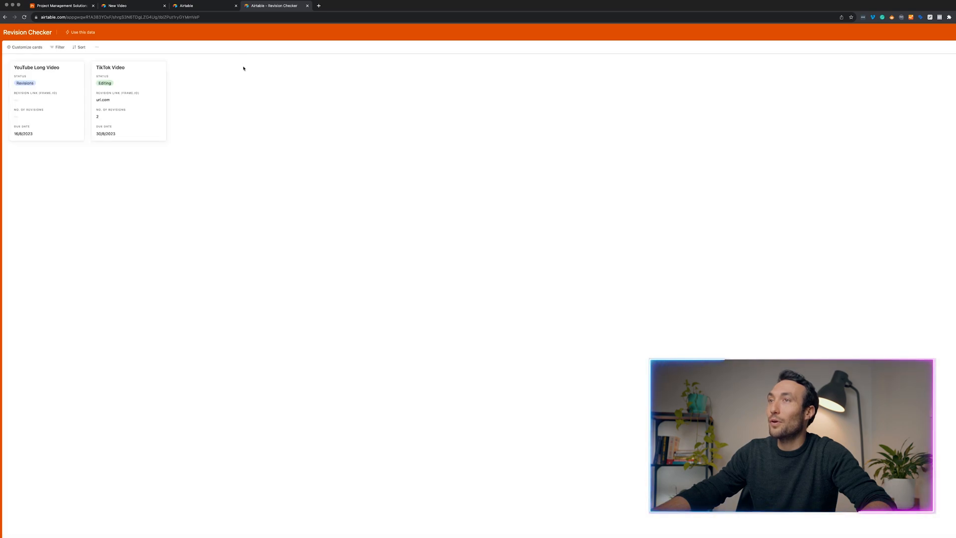
left_click(134, 104)
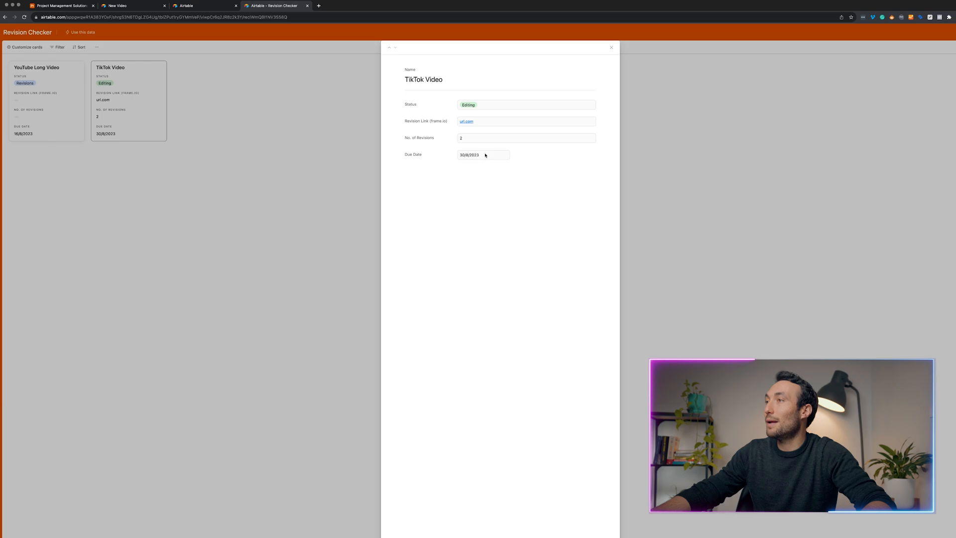
left_click(344, 144)
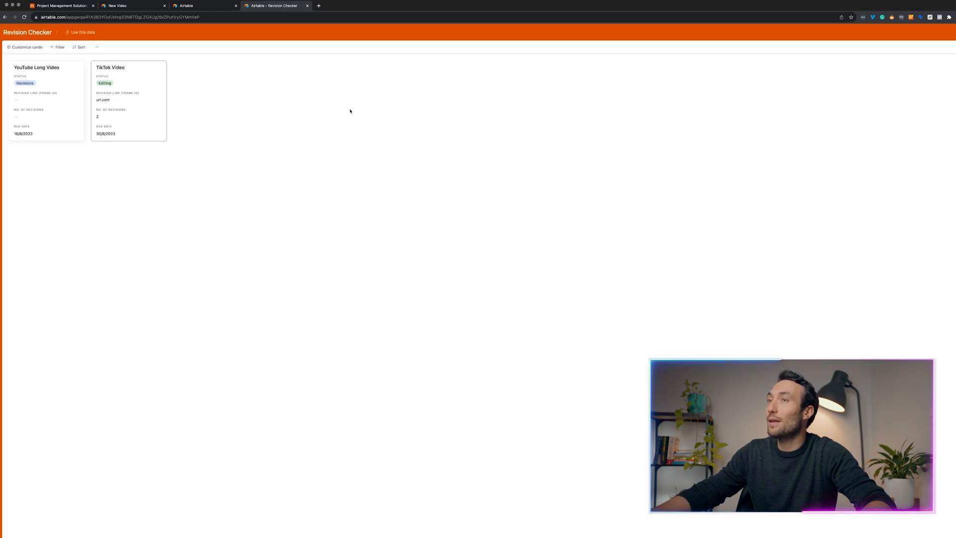
left_click(29, 47)
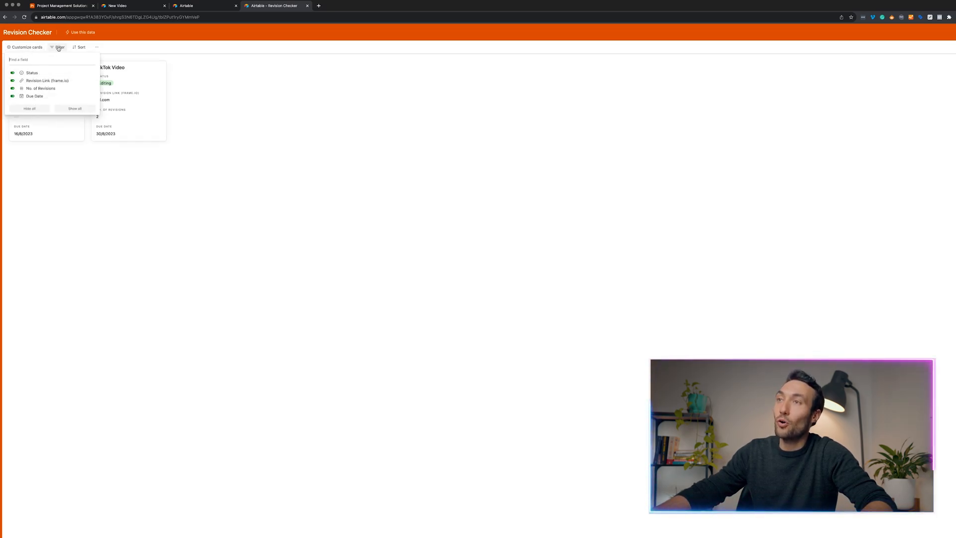
left_click(57, 47)
left_click(211, 85)
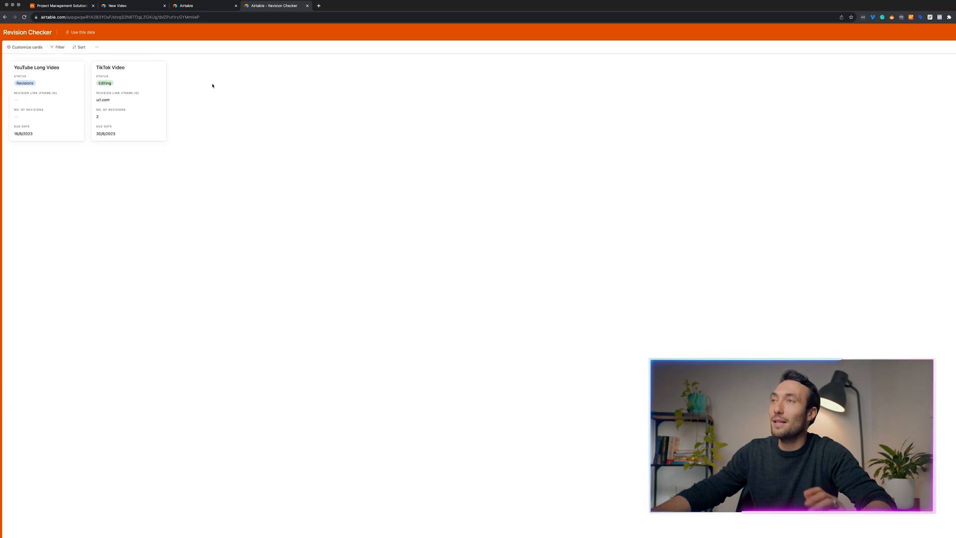
Go back to the Project Management Solution base and dismiss the share popup.
left_click(144, 6)
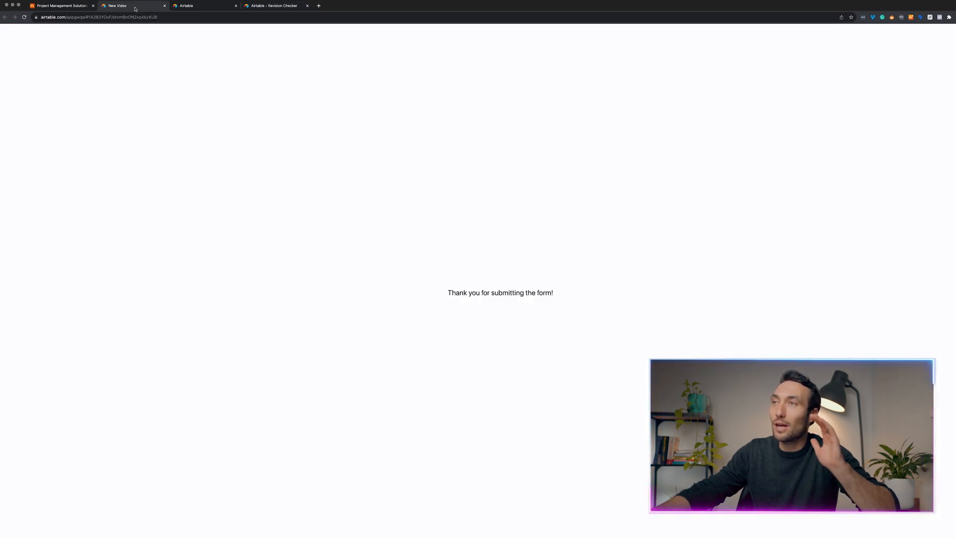
left_click(177, 7)
left_click(75, 7)
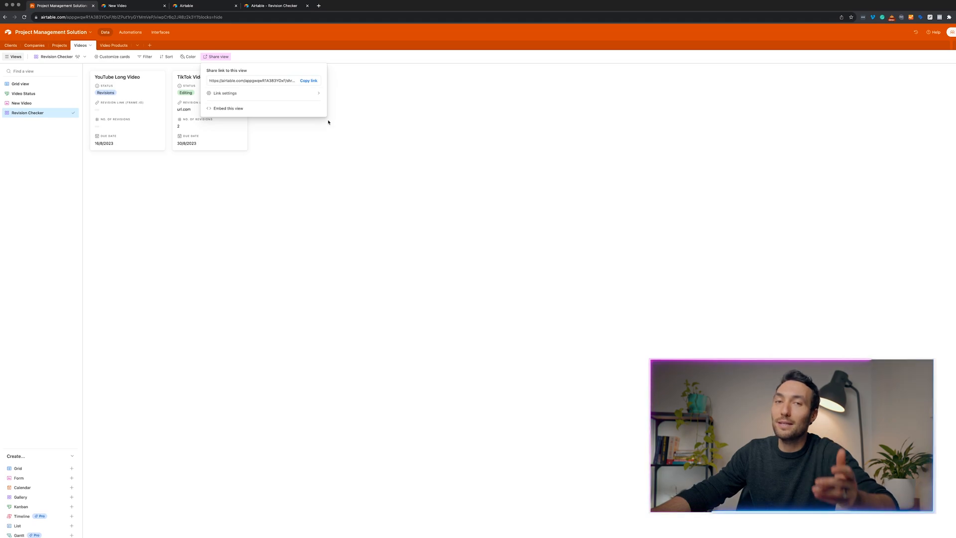
left_click(356, 133)
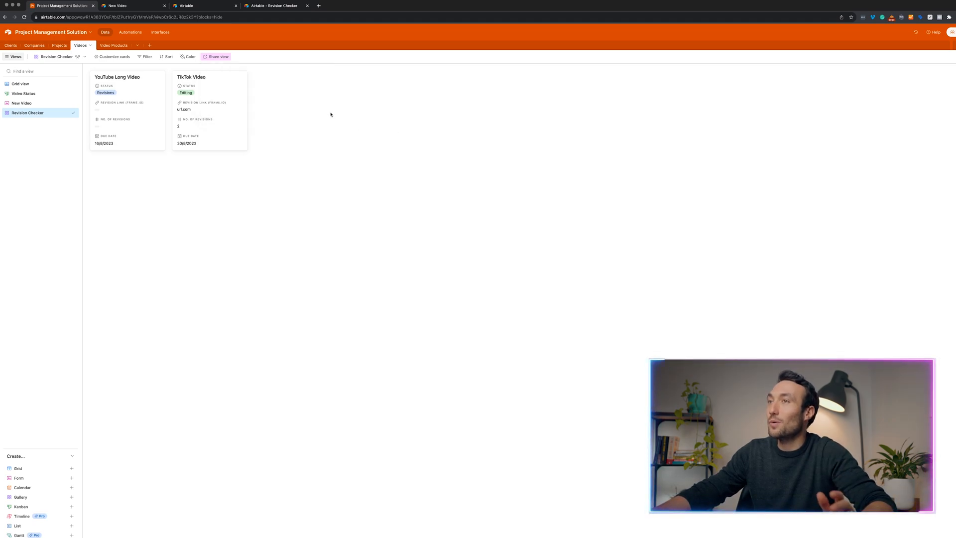
Start a new interface named 'Interface' with the camera icon and proceed to layouts.
left_click(164, 33)
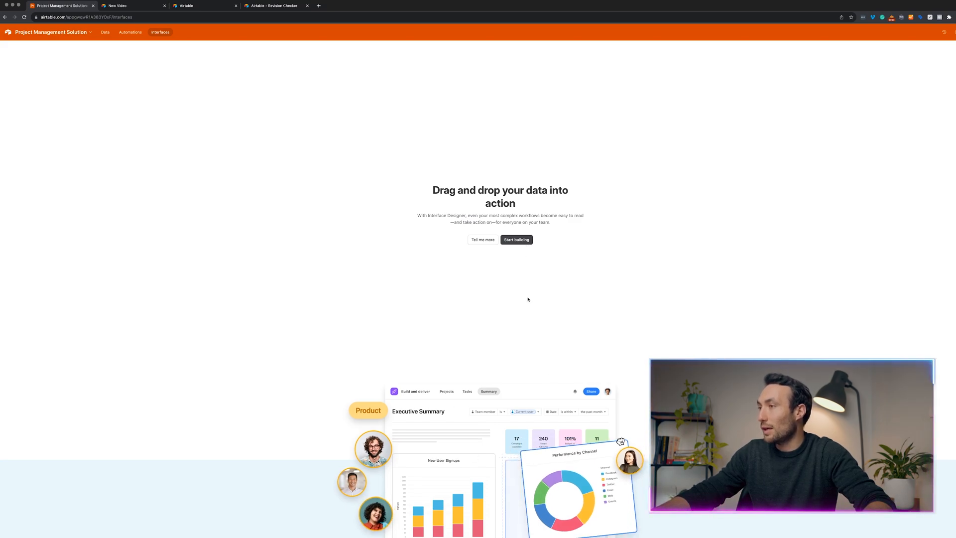
left_click(518, 241)
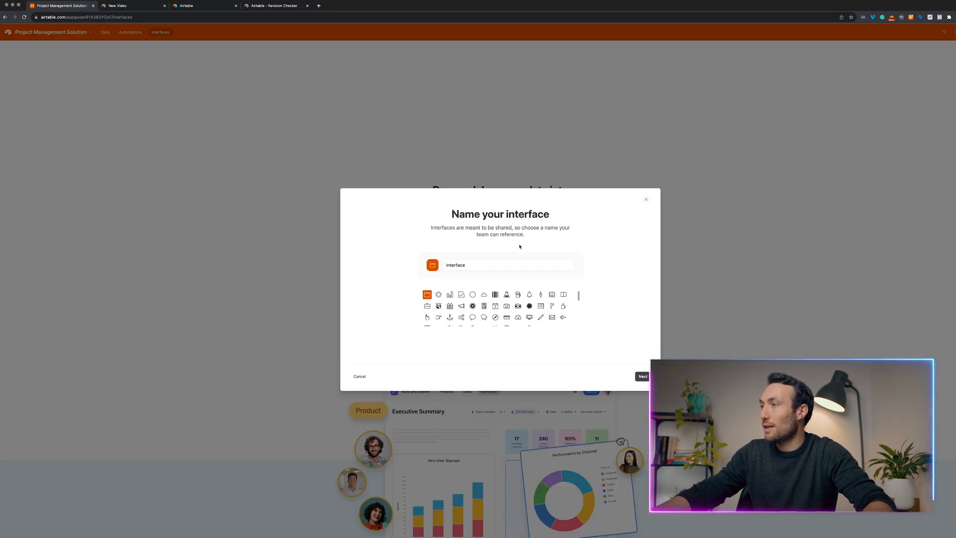
left_click(474, 265)
left_click(461, 294)
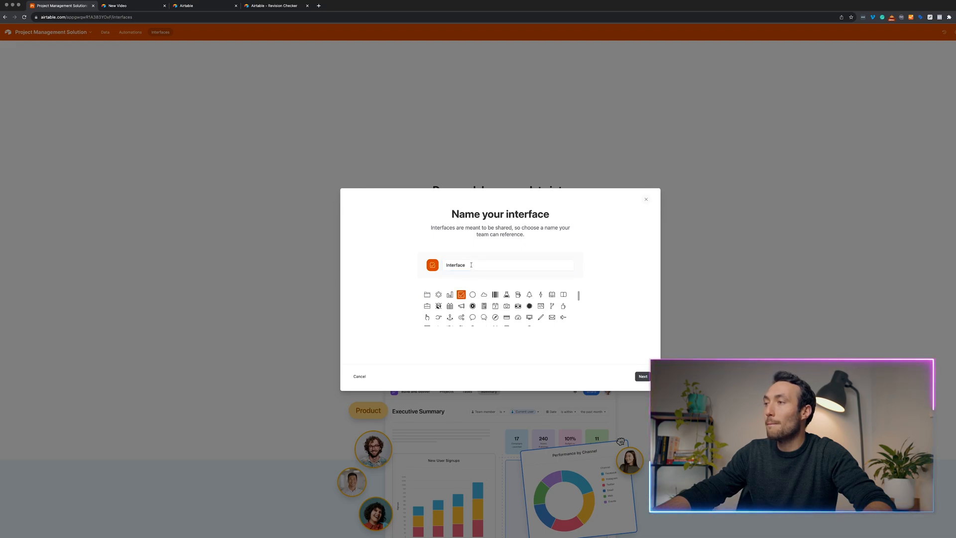
double_click(463, 264)
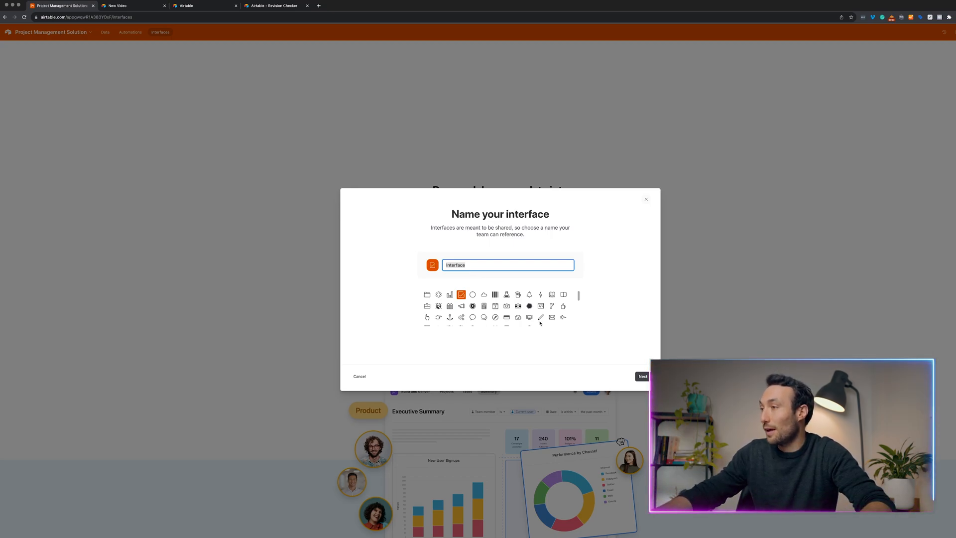
left_click(506, 307)
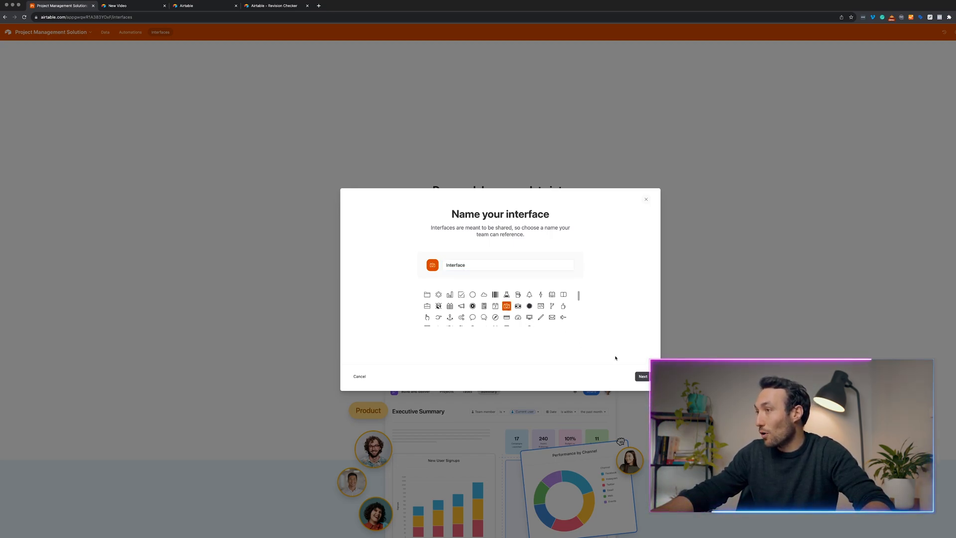
left_click(641, 376)
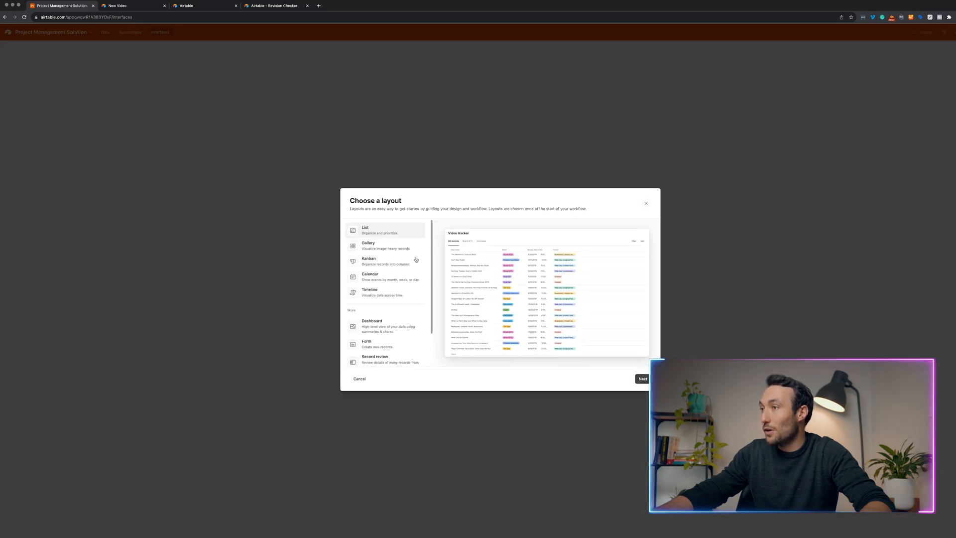
Preview the available page layouts and select the List layout.
scroll(387, 259, "down", 2)
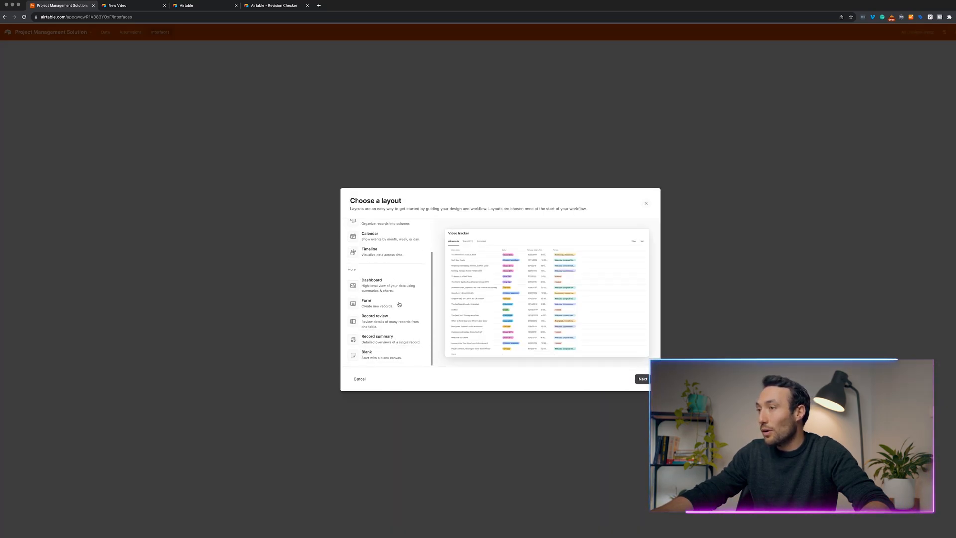
left_click(379, 356)
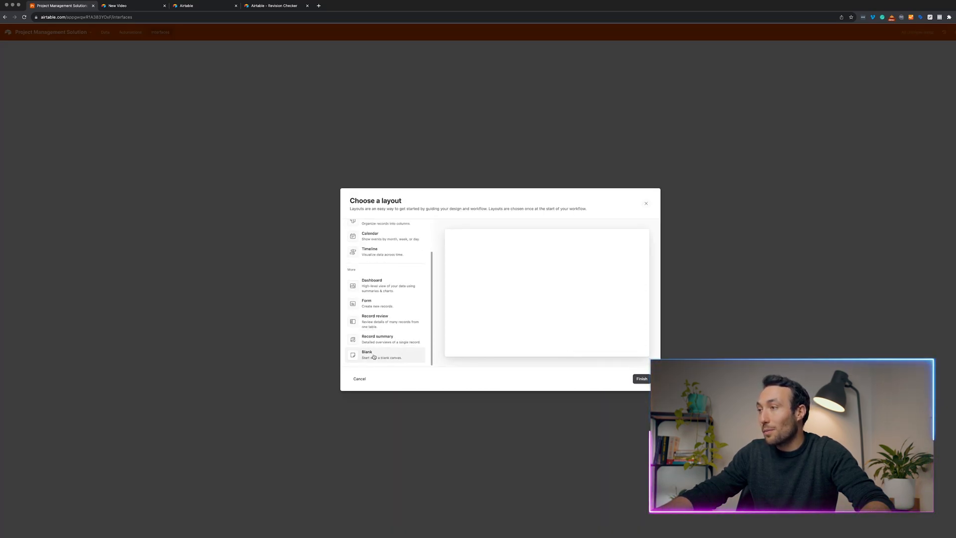
left_click(390, 335)
left_click(393, 324)
left_click(392, 304)
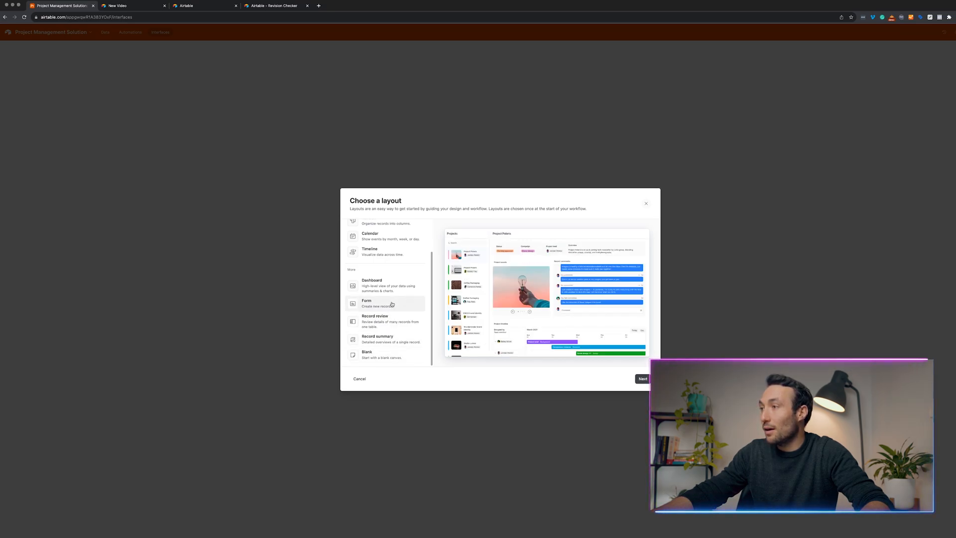
scroll(391, 305, "up", 2)
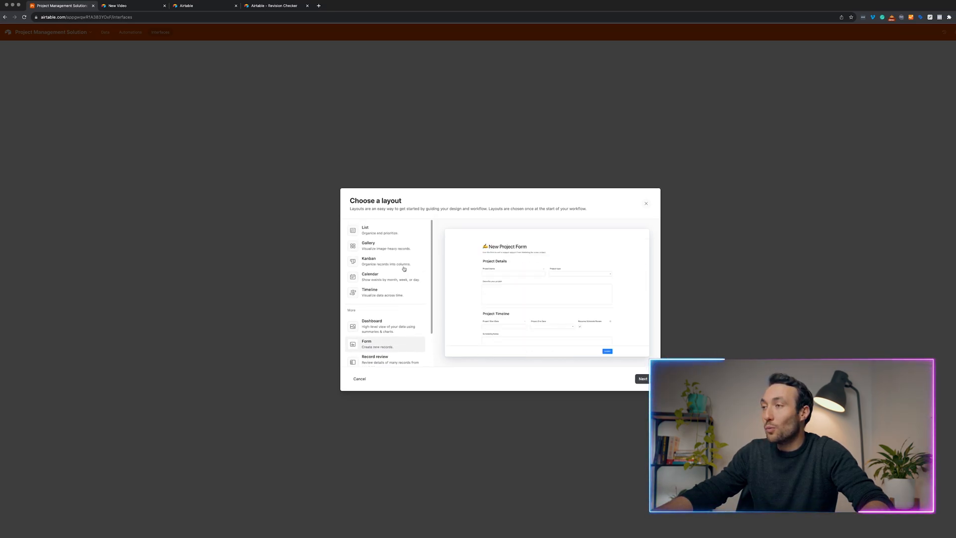
left_click(392, 245)
left_click(392, 235)
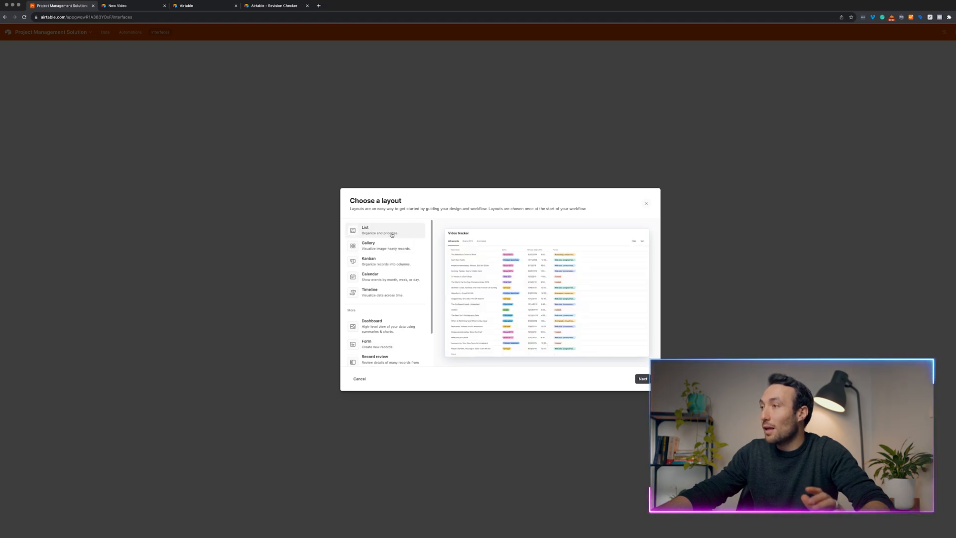
Connect the List page to the Projects table and finish creating it.
left_click(642, 379)
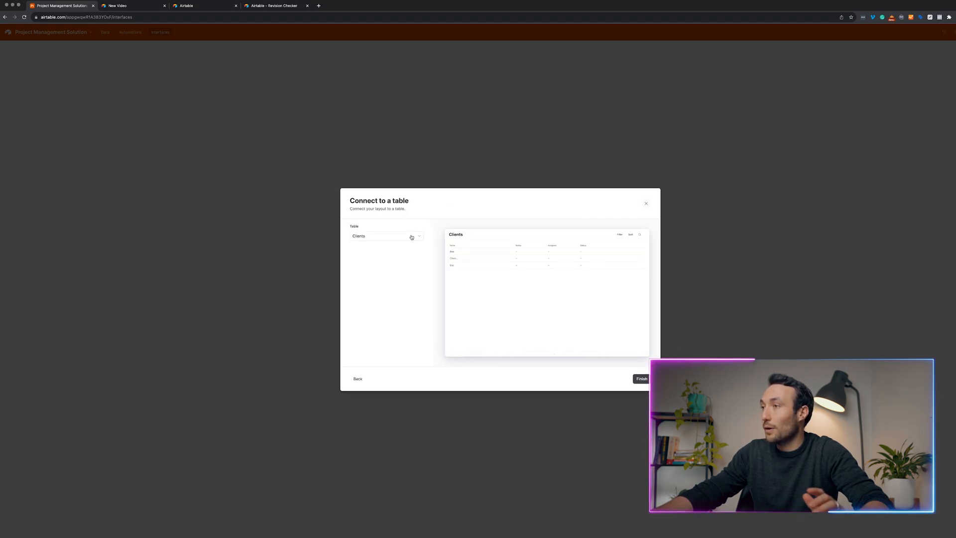
left_click(410, 236)
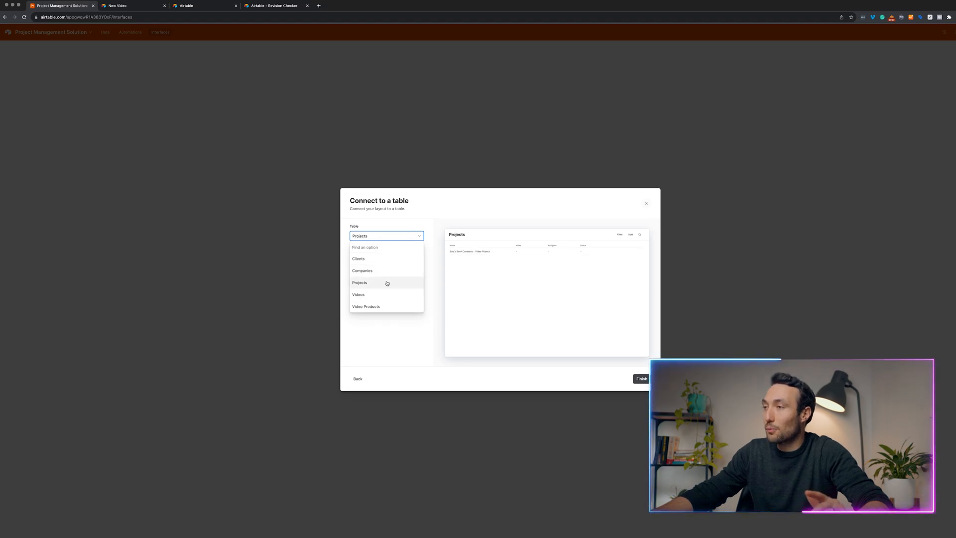
left_click(387, 283)
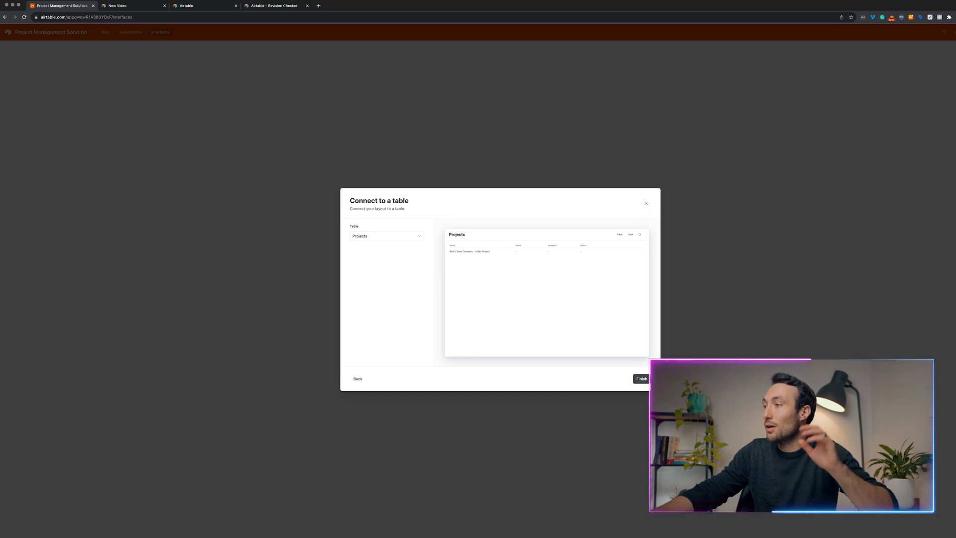
left_click(641, 379)
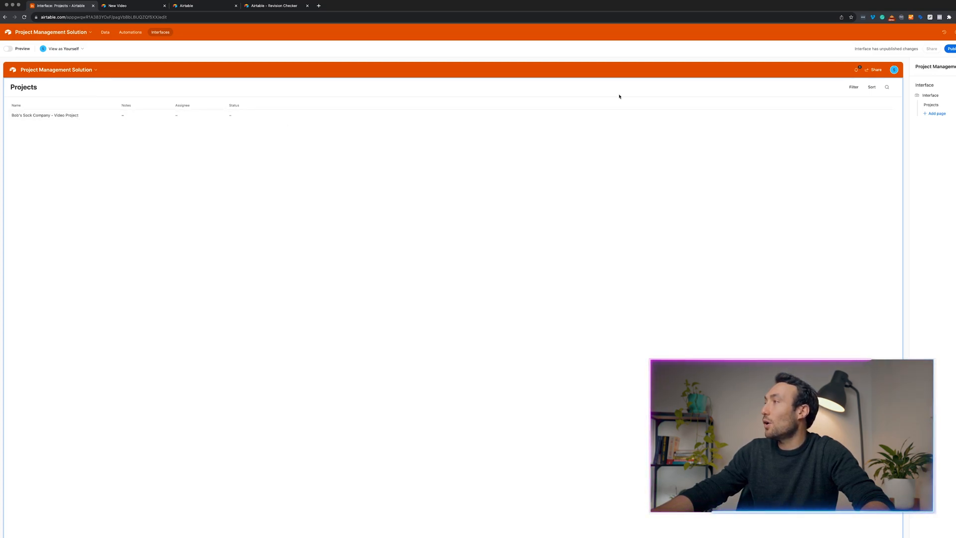
left_click(937, 114)
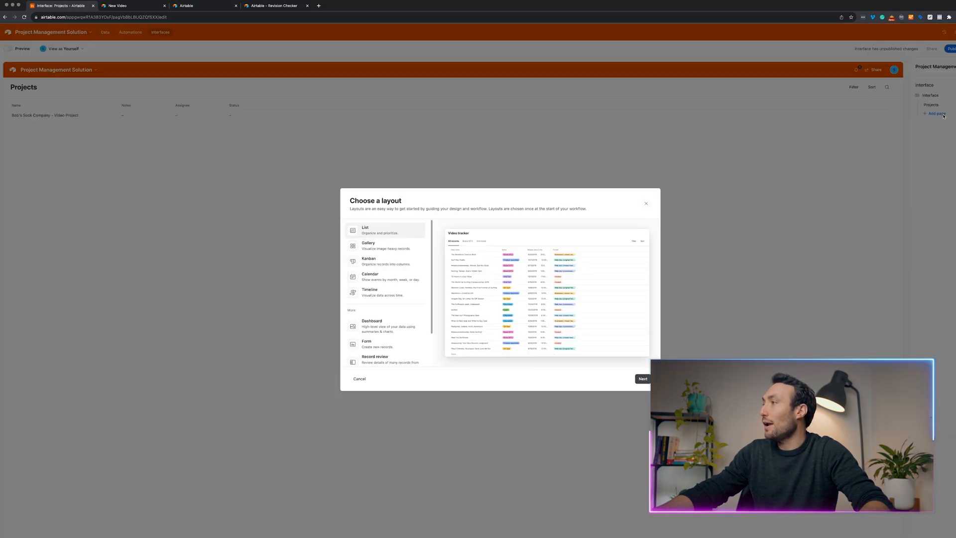
Add a Kanban page on the Videos table with columns stacked by Status.
left_click(385, 261)
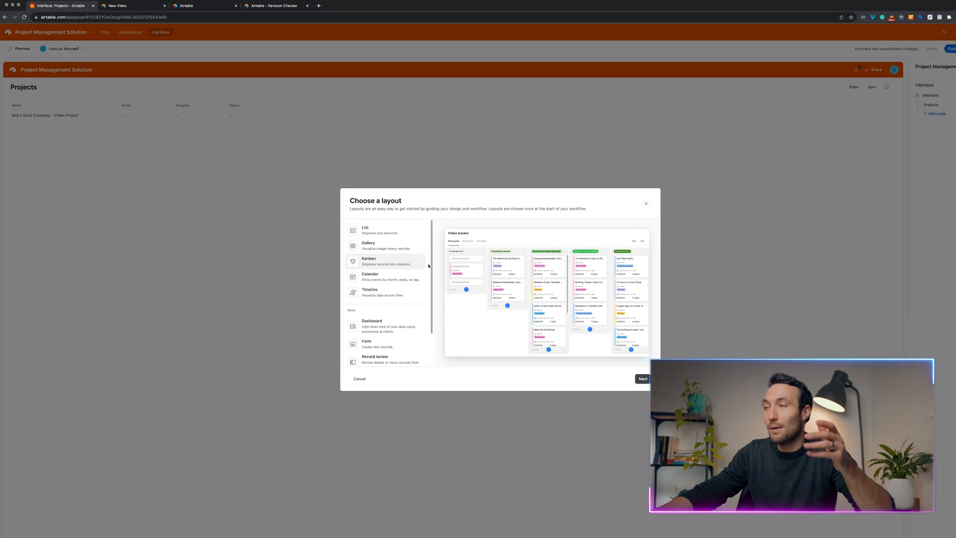
left_click(642, 380)
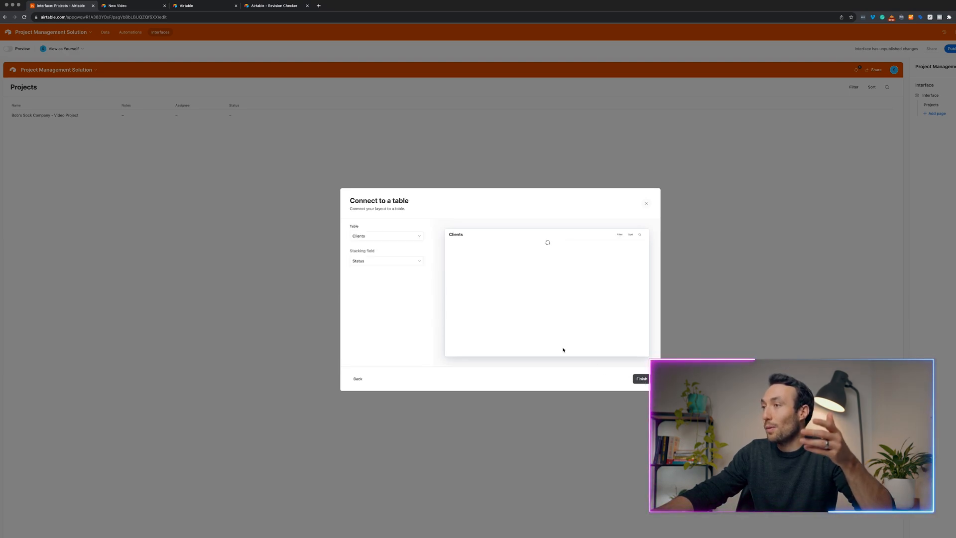
left_click(377, 239)
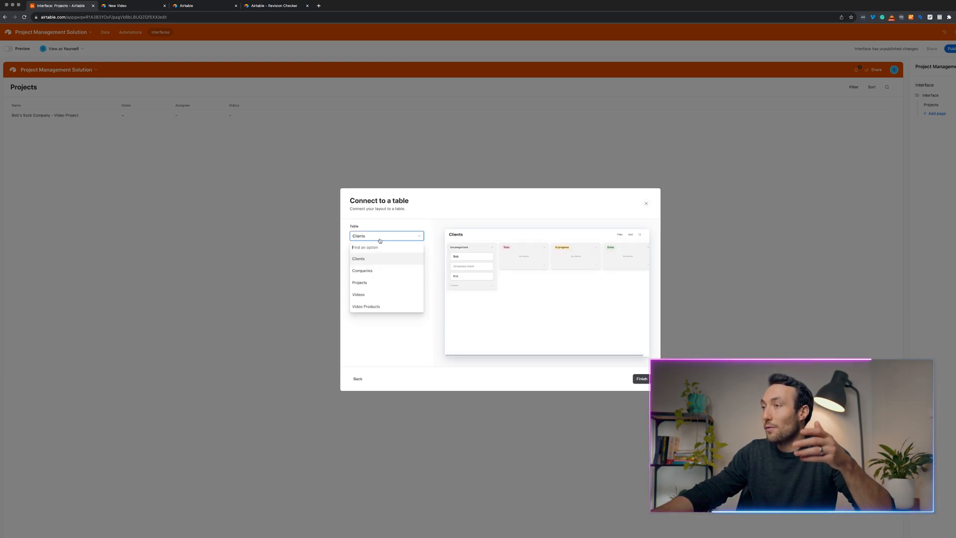
left_click(375, 294)
left_click(366, 266)
left_click(377, 296)
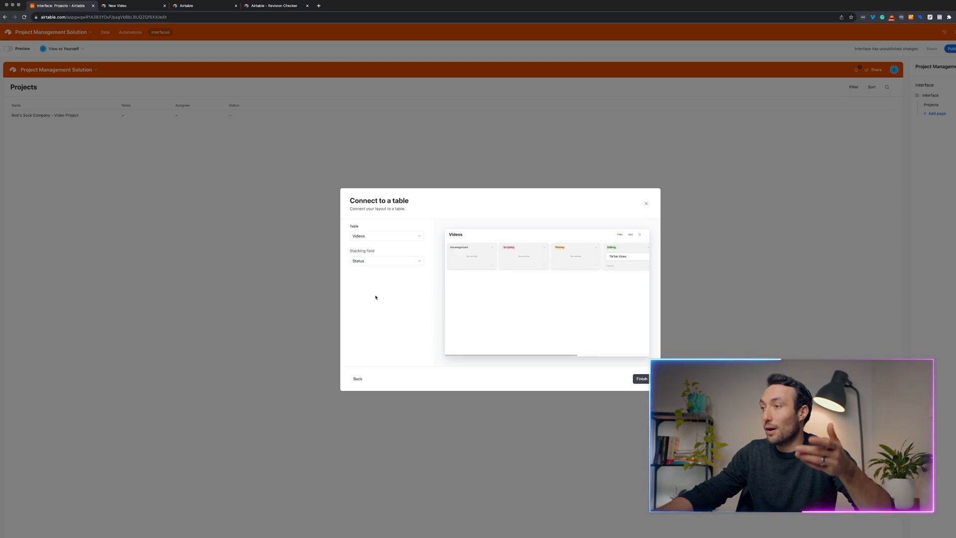
left_click(643, 379)
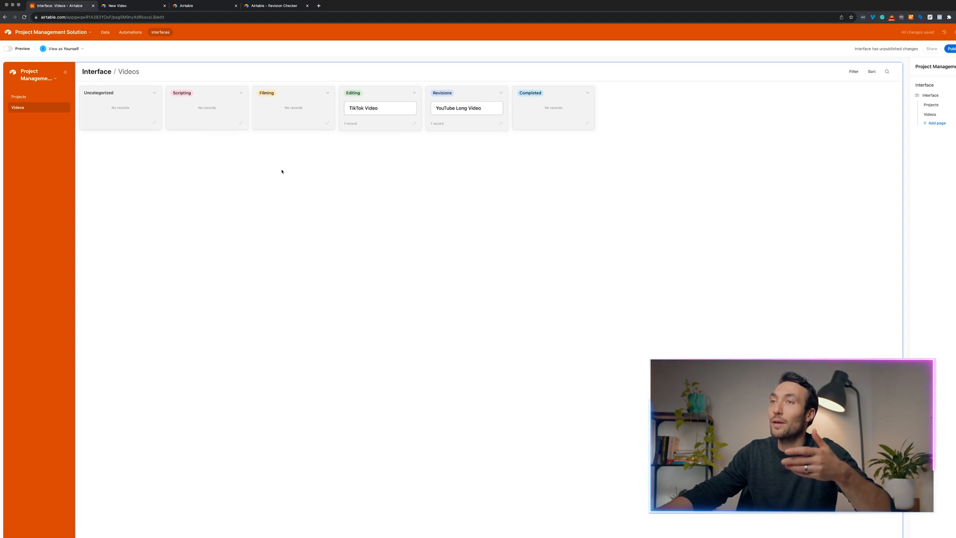
Rename the new kanban page to 'Videos Status'.
left_click(27, 98)
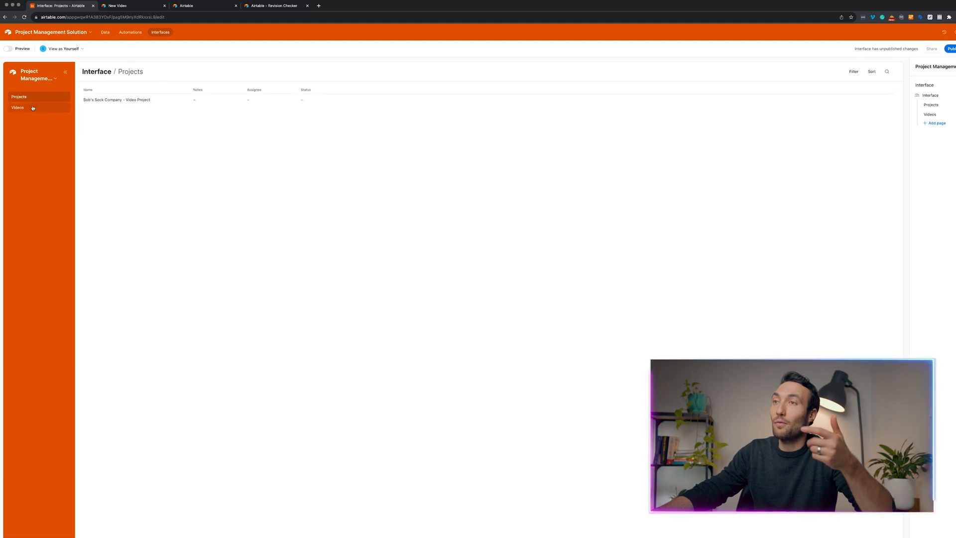
left_click(32, 109)
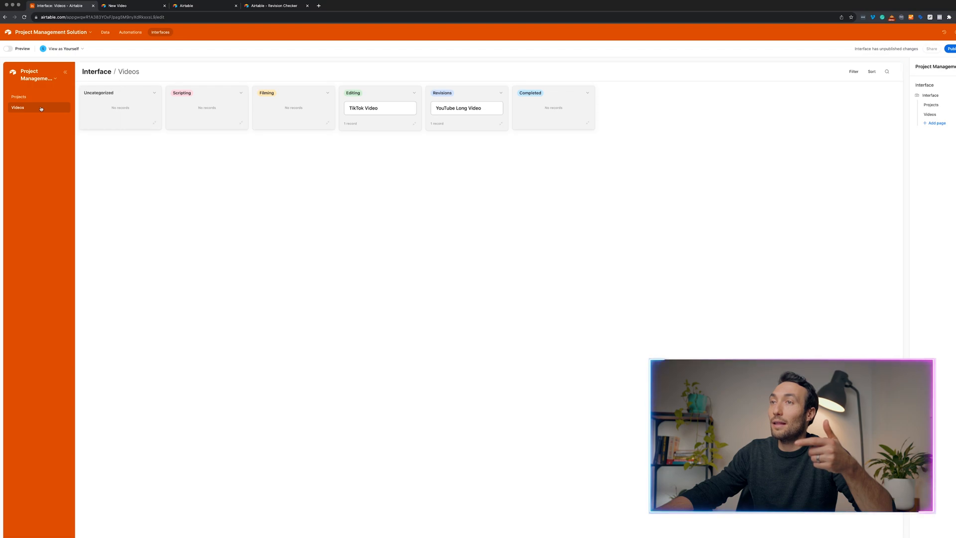
double_click(950, 115)
left_click(950, 116)
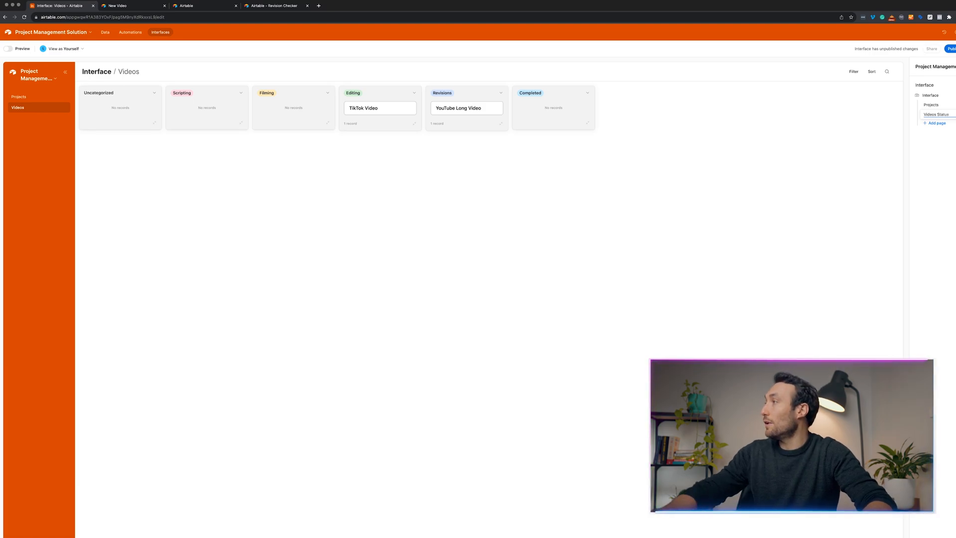
key("Return")
left_click(936, 123)
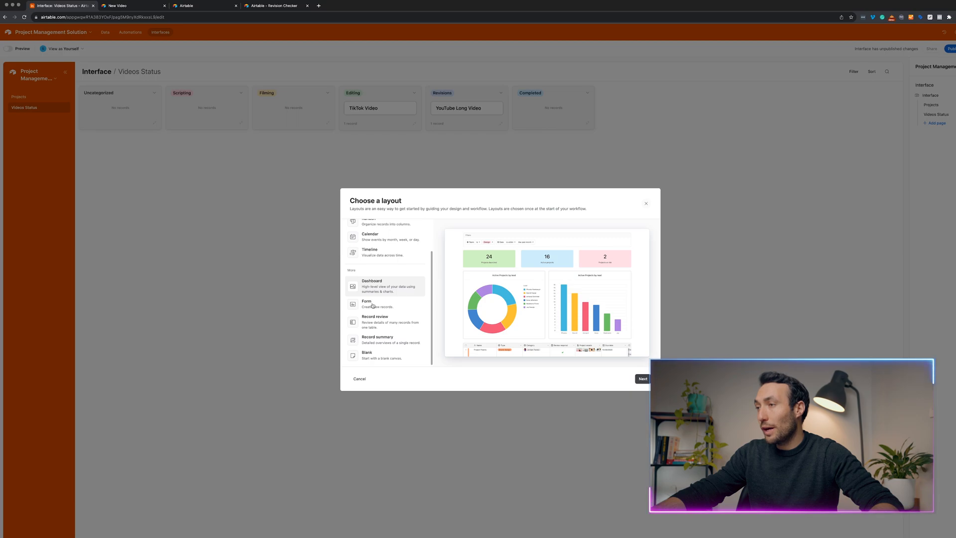
Add a Form page connected to the Projects table.
left_click(373, 306)
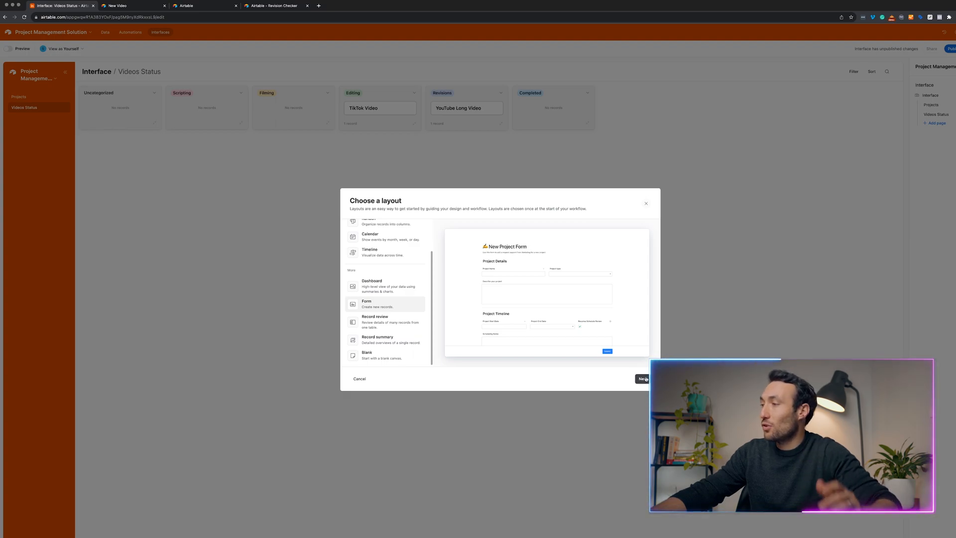
left_click(643, 378)
left_click(385, 237)
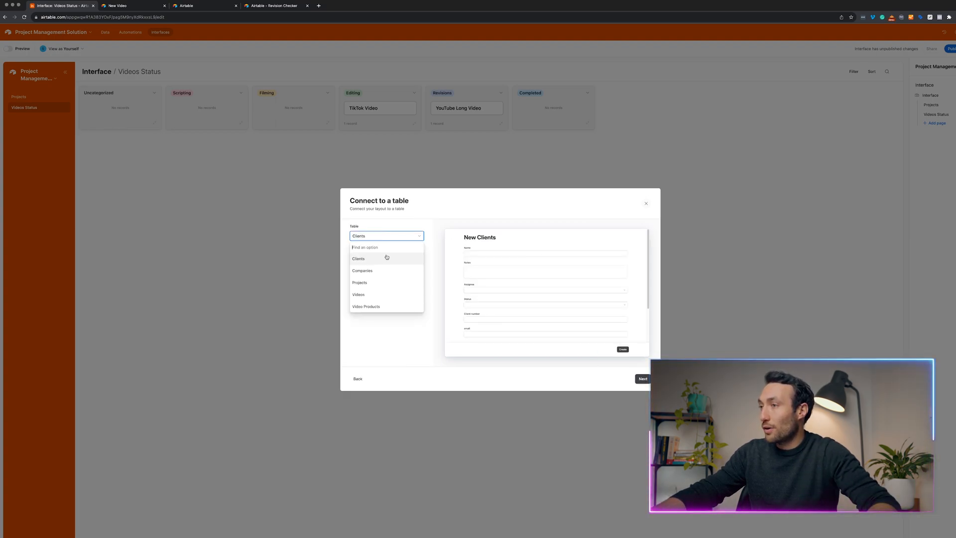
left_click(387, 294)
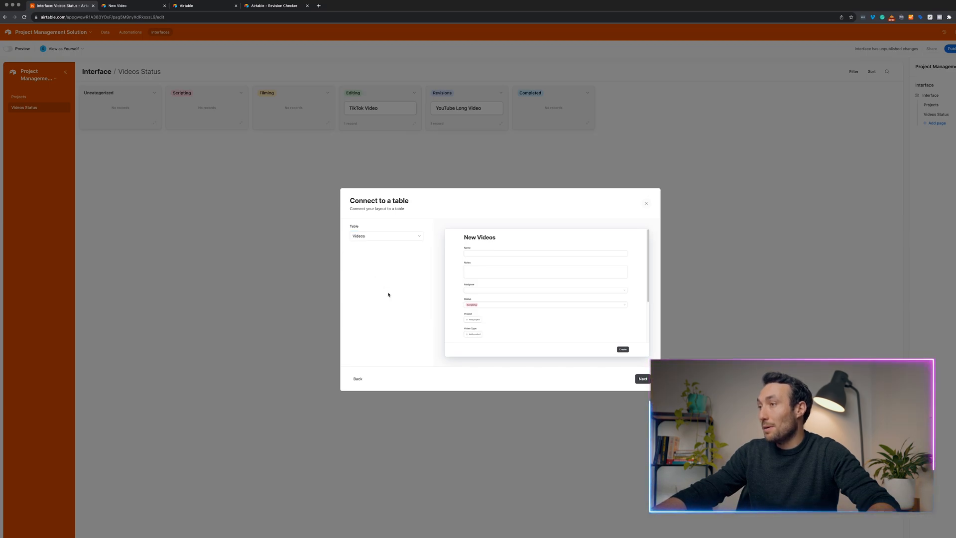
left_click(391, 236)
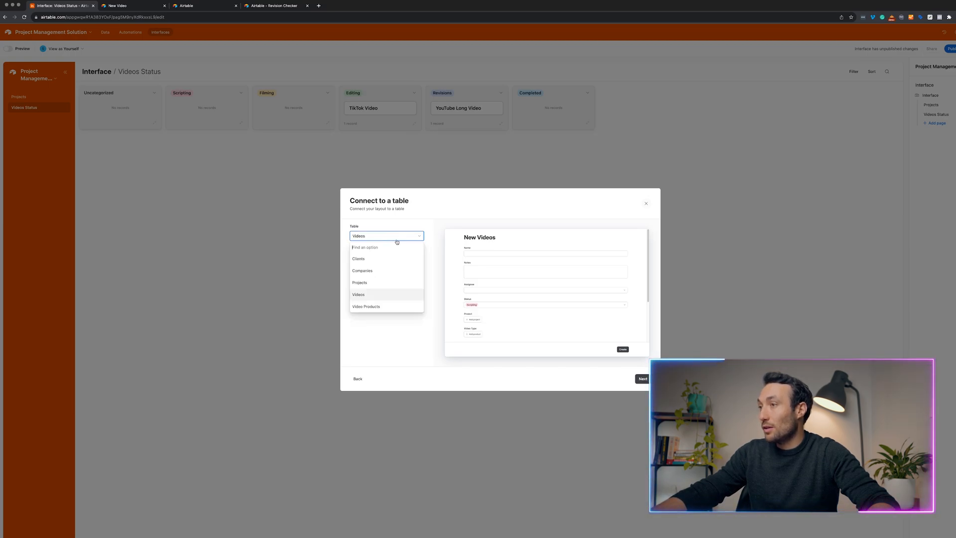
left_click(377, 283)
left_click(642, 378)
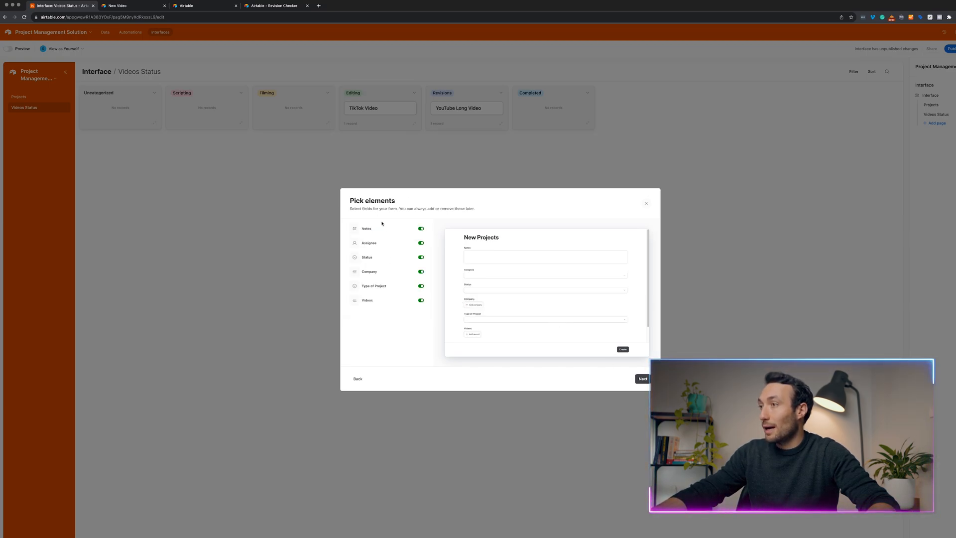
Drop Assignee, Status and Company from the form and name the page 'New Projects'.
left_click(421, 229)
left_click(421, 230)
left_click(421, 243)
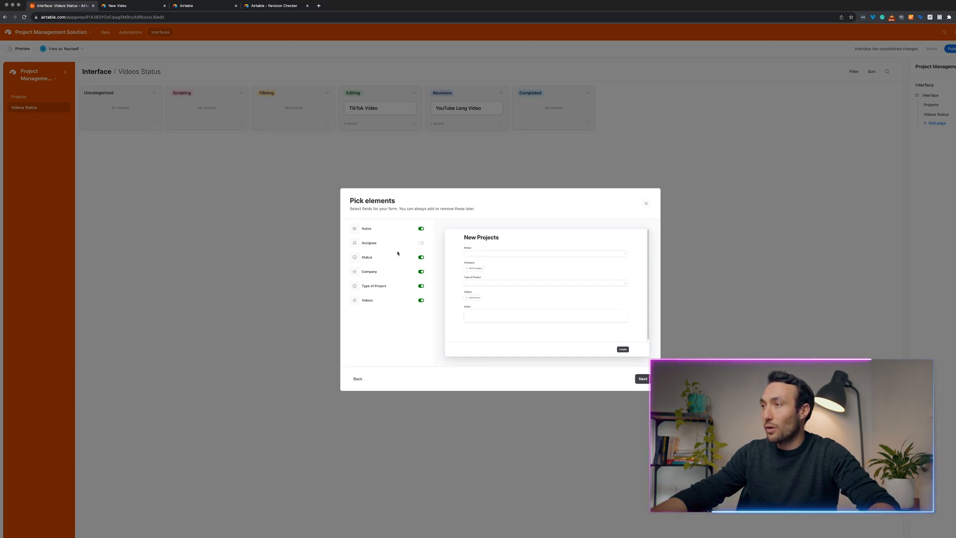
left_click(421, 258)
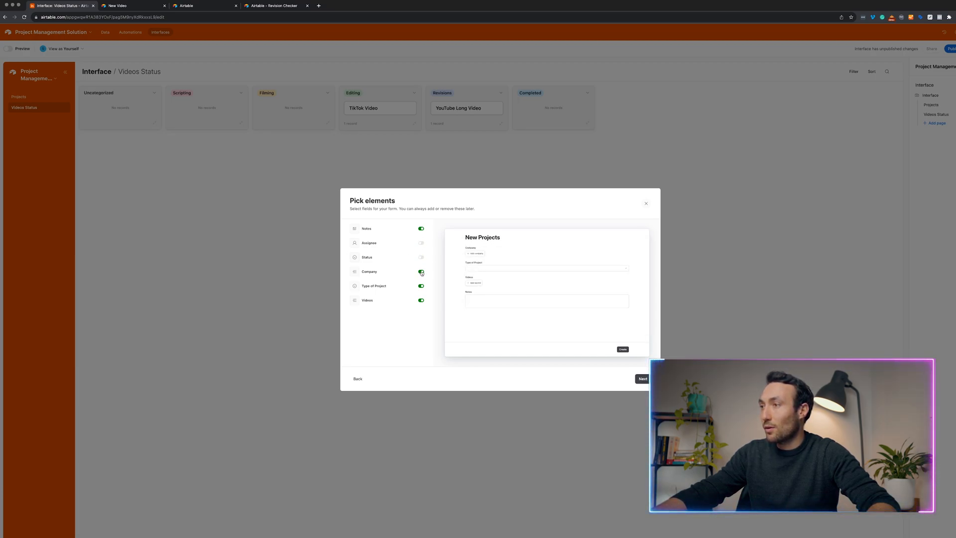
left_click(421, 272)
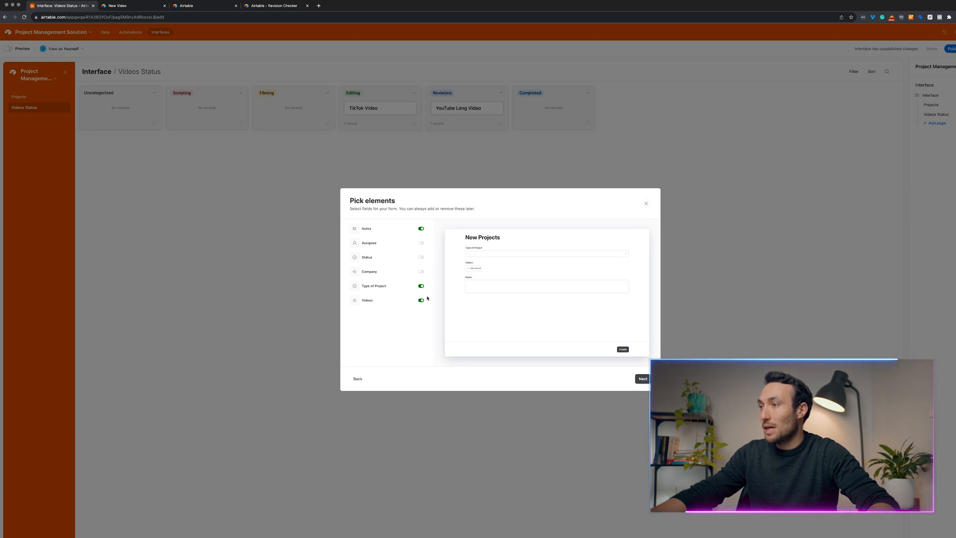
left_click(643, 379)
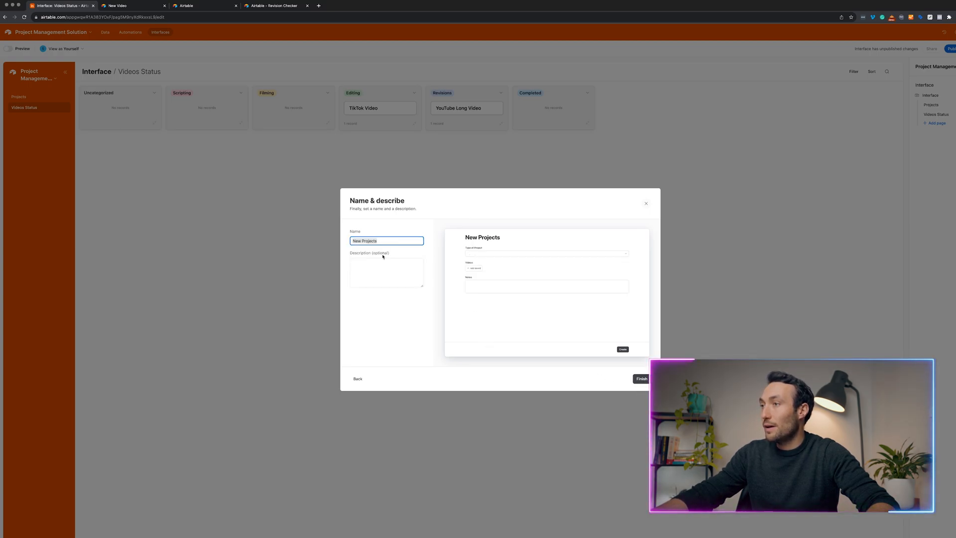
key("Return")
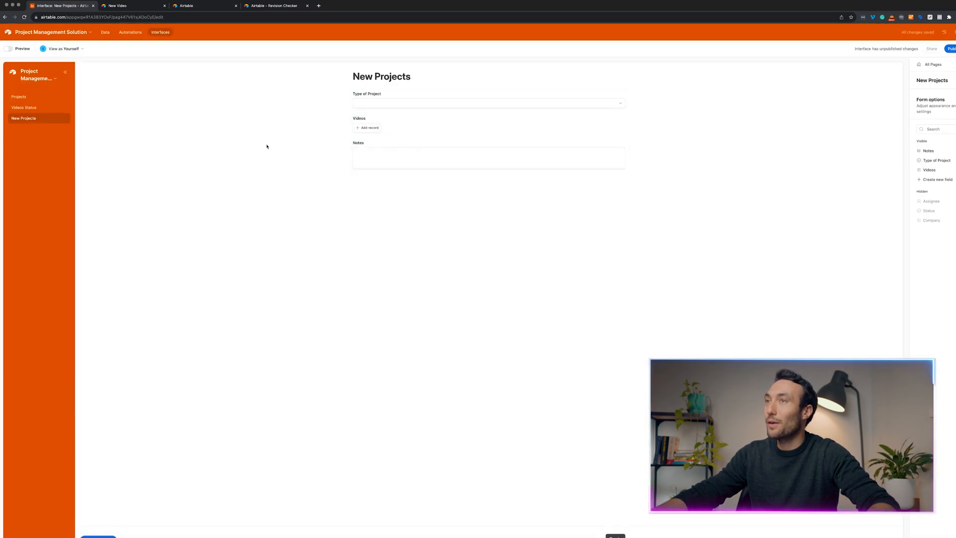
Preview the interface as users see it, then return to edit mode.
left_click(12, 51)
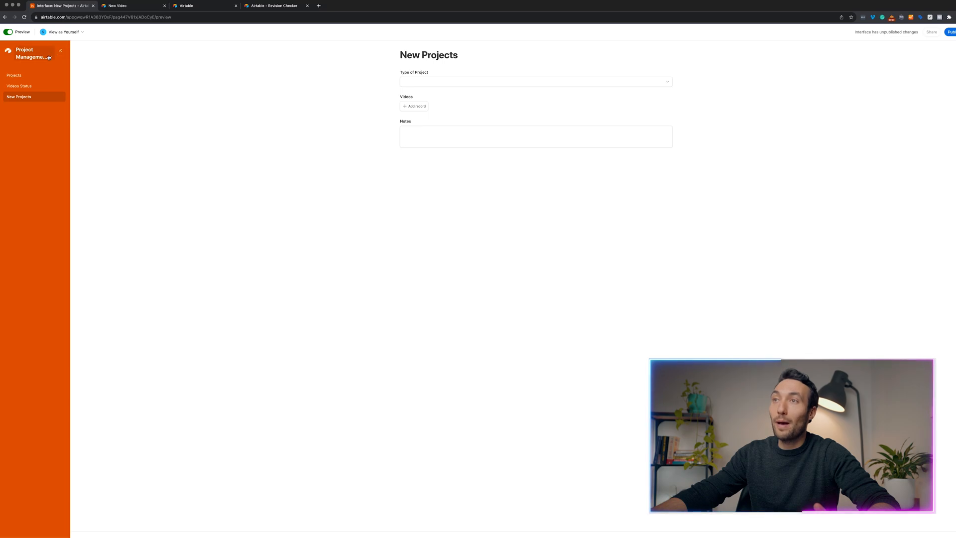
left_click(32, 56)
left_click(35, 73)
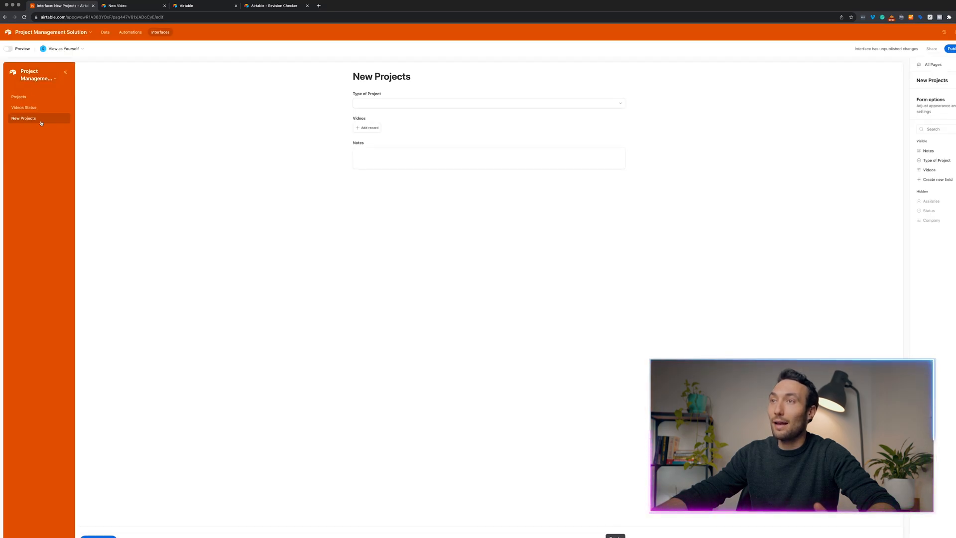
left_click(79, 49)
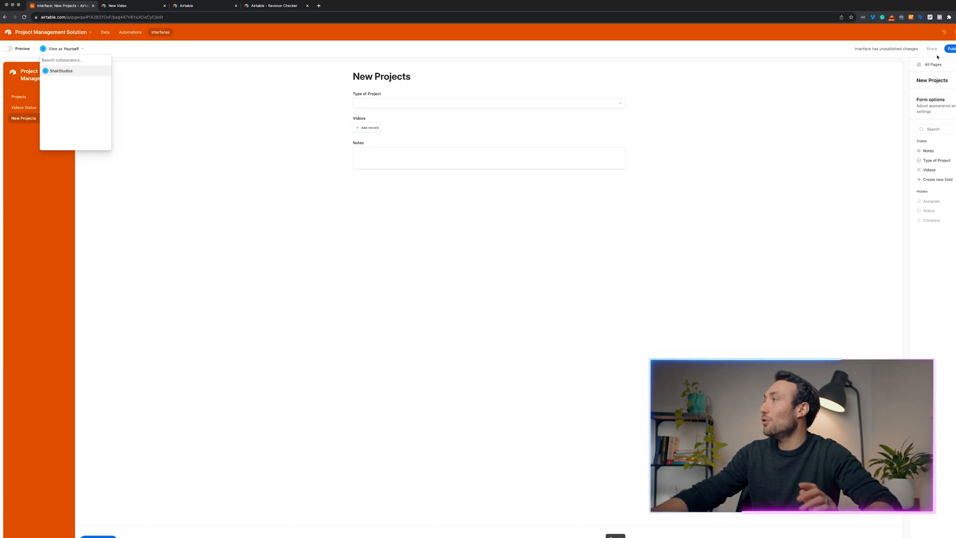
Publish the interface and reopen it for editing.
left_click(951, 48)
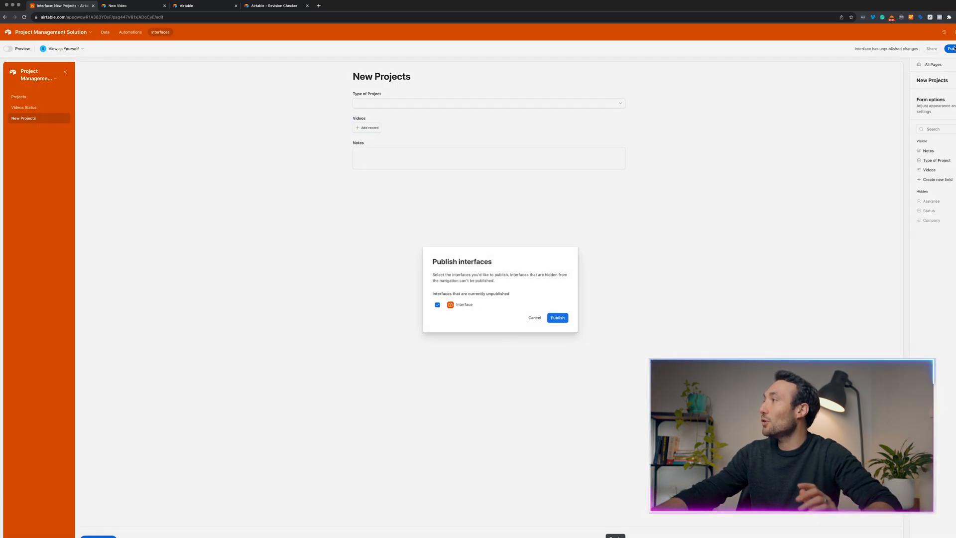
left_click(557, 317)
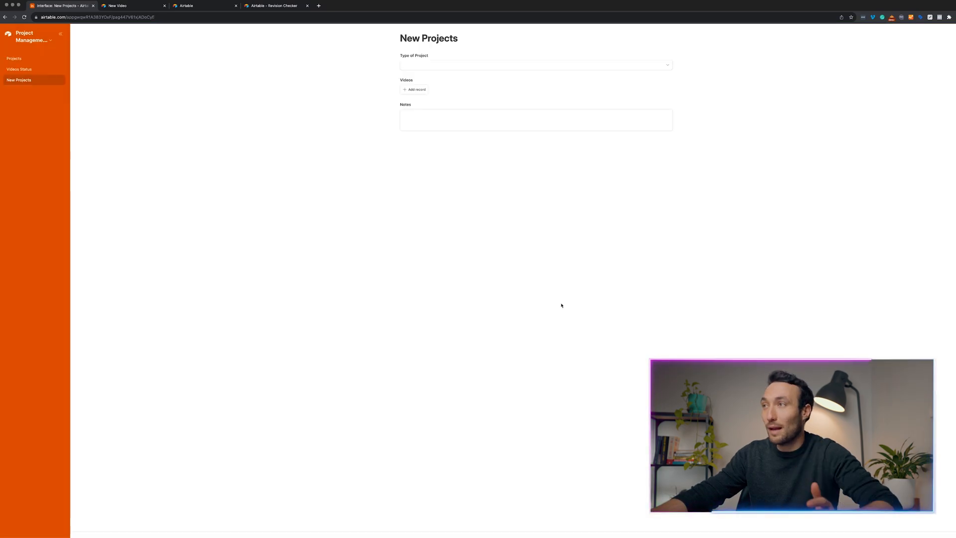
left_click(51, 38)
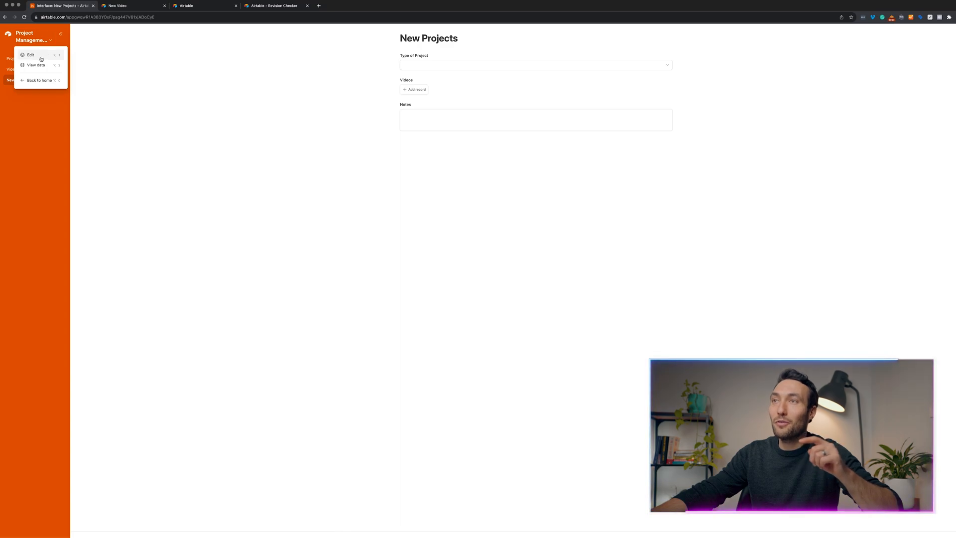
left_click(41, 58)
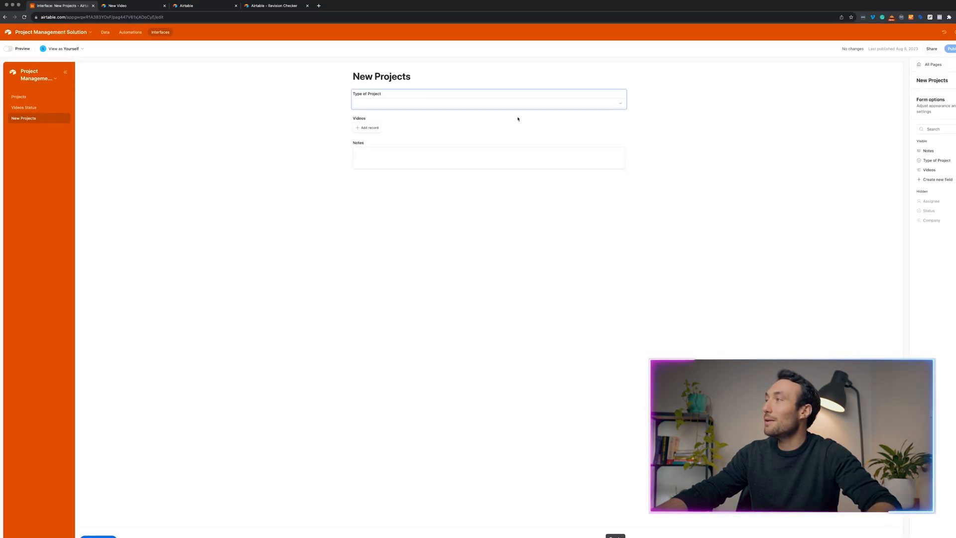
left_click(932, 48)
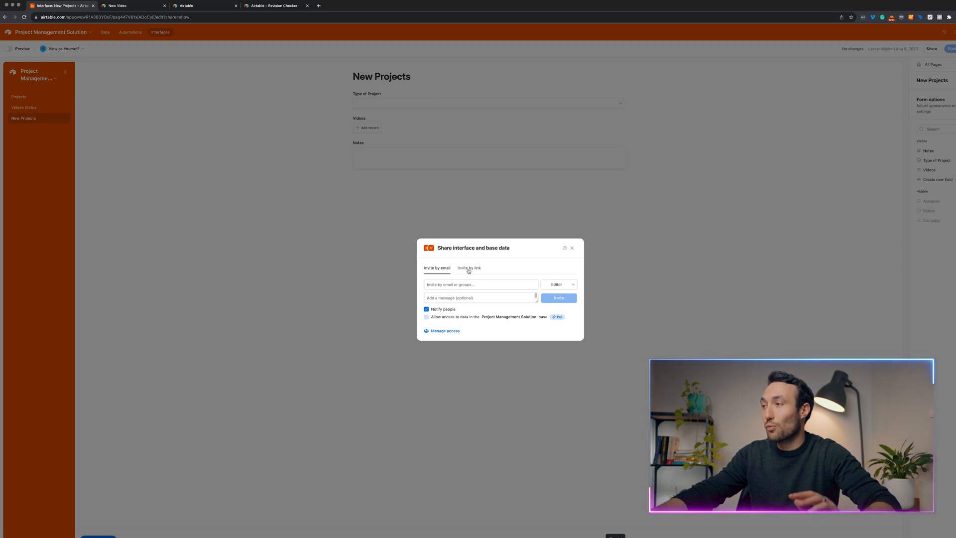
left_click(551, 286)
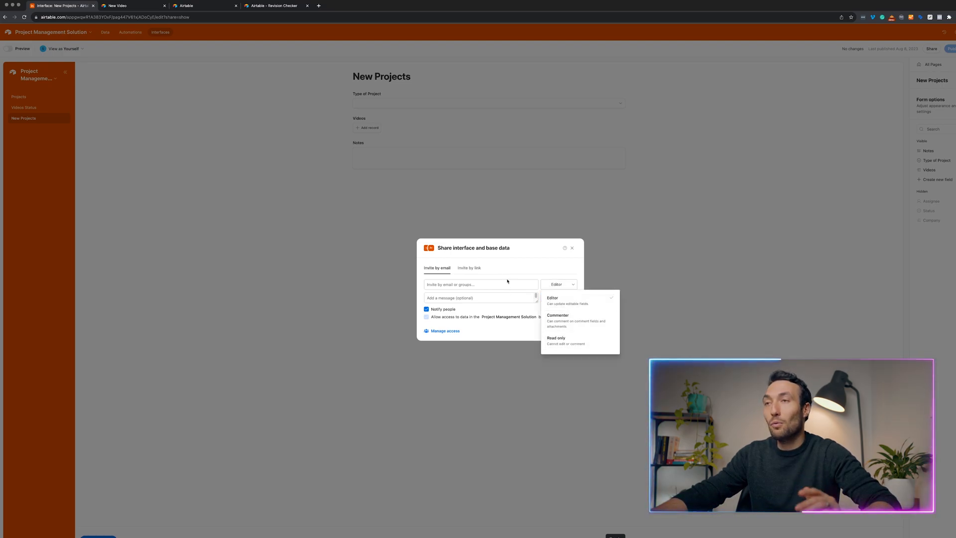
left_click(498, 196)
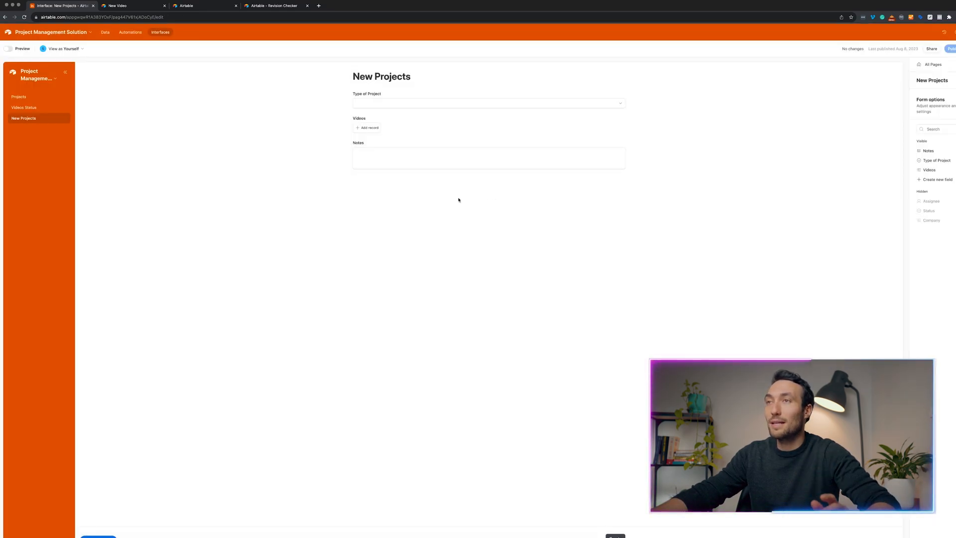